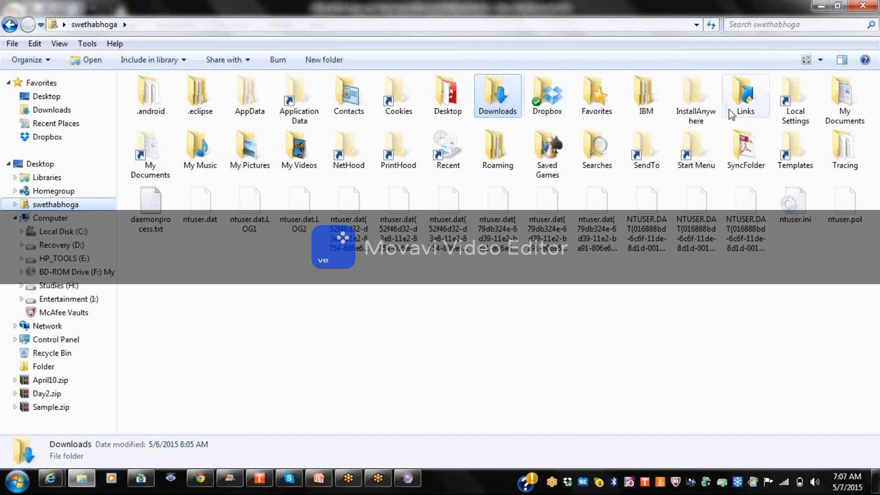
Open My Documents and play the 2015-05-02 20.39 WTX Demo - Sony.wmv video.
{"action": "double_click", "coordinate": [830, 106]}
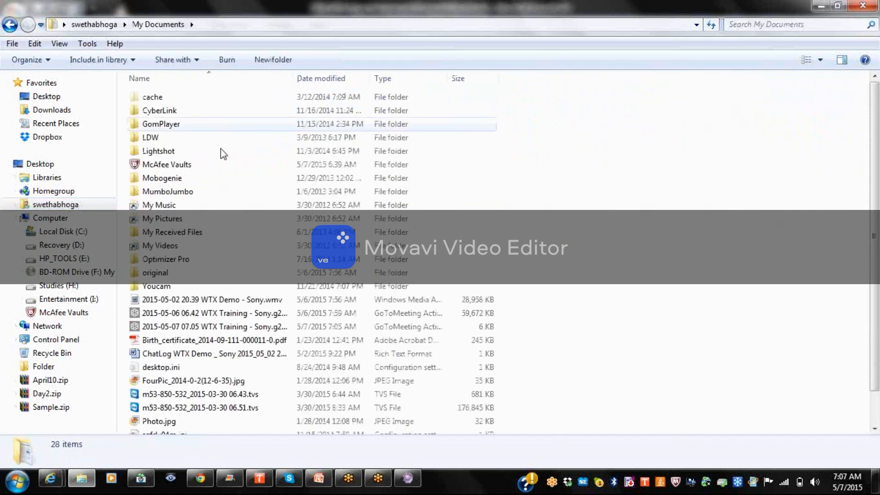
{"action": "left_click", "coordinate": [211, 303]}
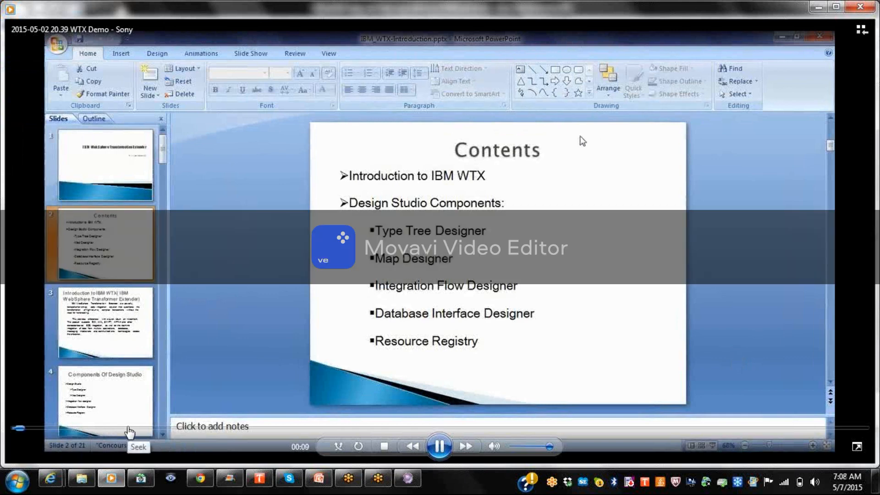
Skip the WTX Demo video ahead to 05:35 and then 08:27, then close Media Player.
{"action": "left_click", "coordinate": [128, 429]}
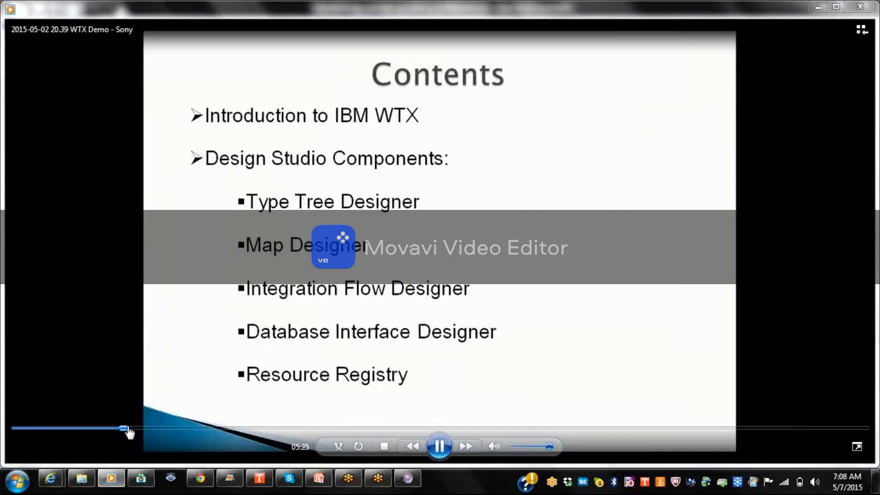
{"action": "left_click", "coordinate": [183, 428]}
{"action": "left_click", "coordinate": [865, 13]}
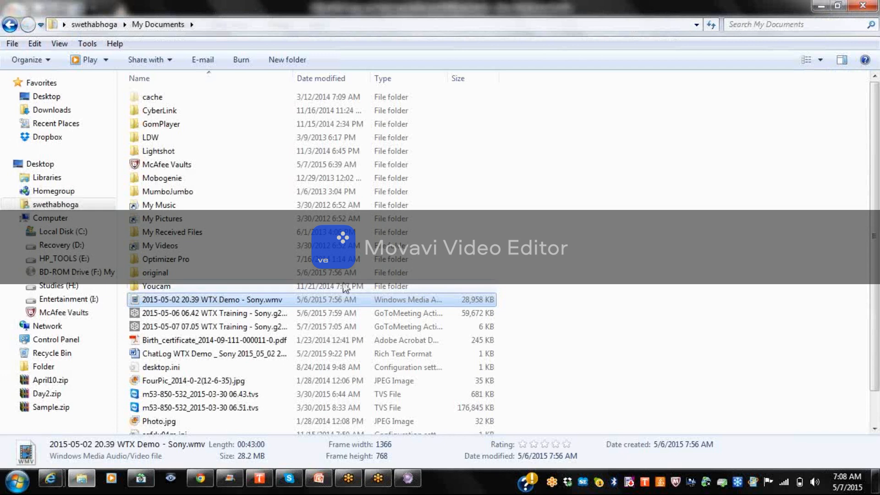
Widen the Name column, check the 2015-05-06 recording in Recording Manager, then switch to Chrome.
{"action": "double_click", "coordinate": [294, 79]}
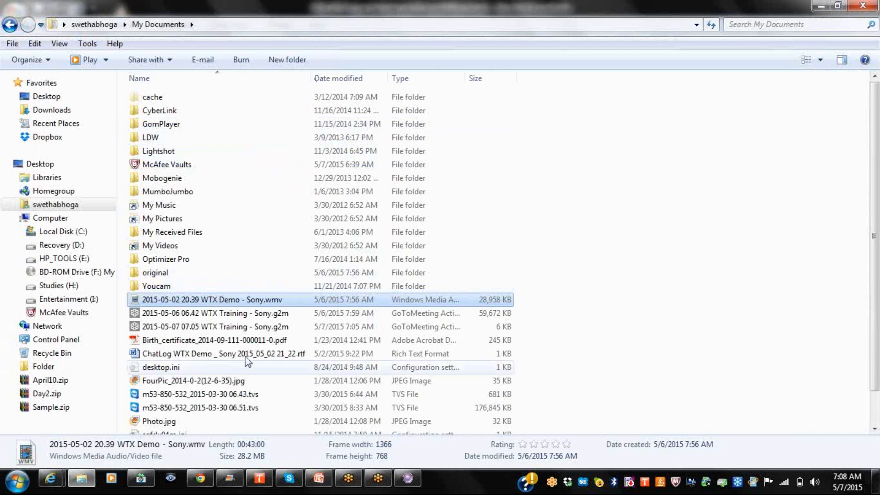
{"action": "double_click", "coordinate": [259, 315]}
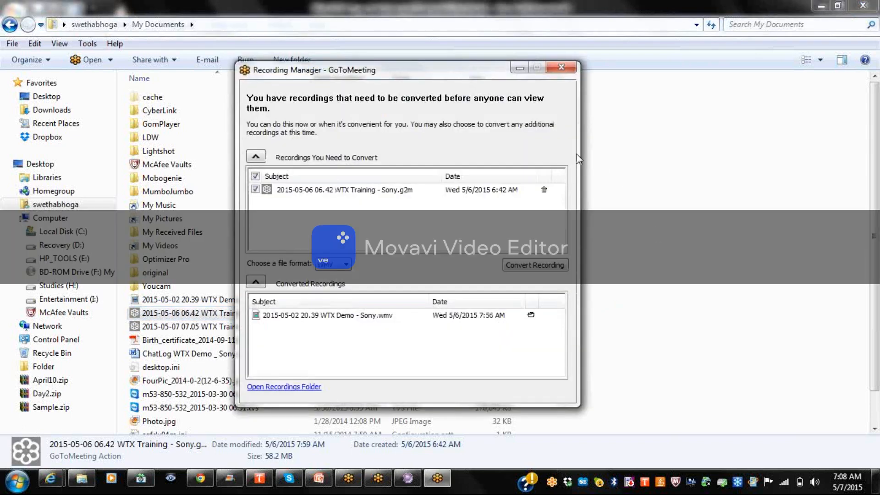
{"action": "left_click", "coordinate": [561, 70]}
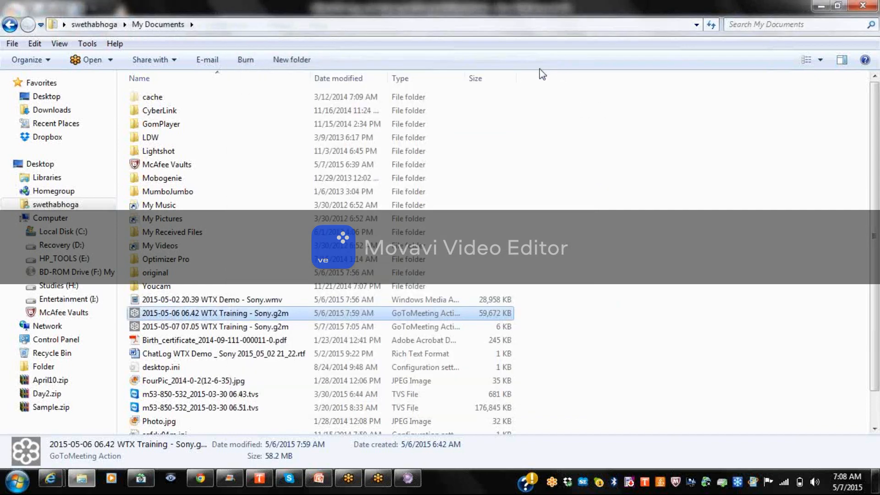
{"action": "left_click", "coordinate": [192, 481]}
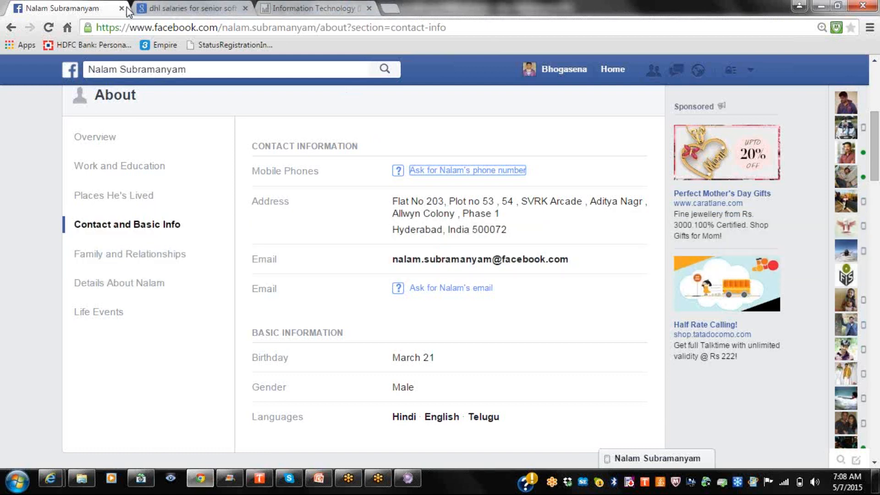
Open Dropbox in a new Chrome window to locate the WTX Demo video, then return to My Documents.
{"action": "right_click", "coordinate": [207, 481]}
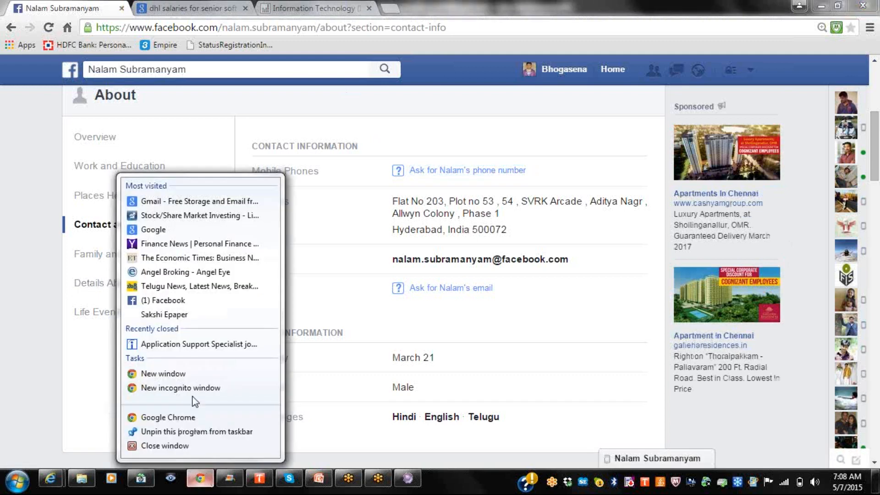
{"action": "left_click", "coordinate": [196, 376]}
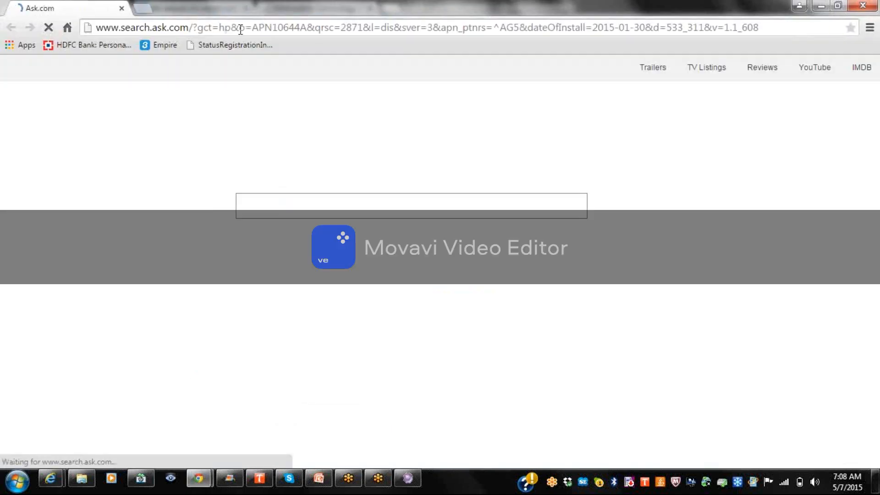
{"action": "left_click", "coordinate": [239, 29]}
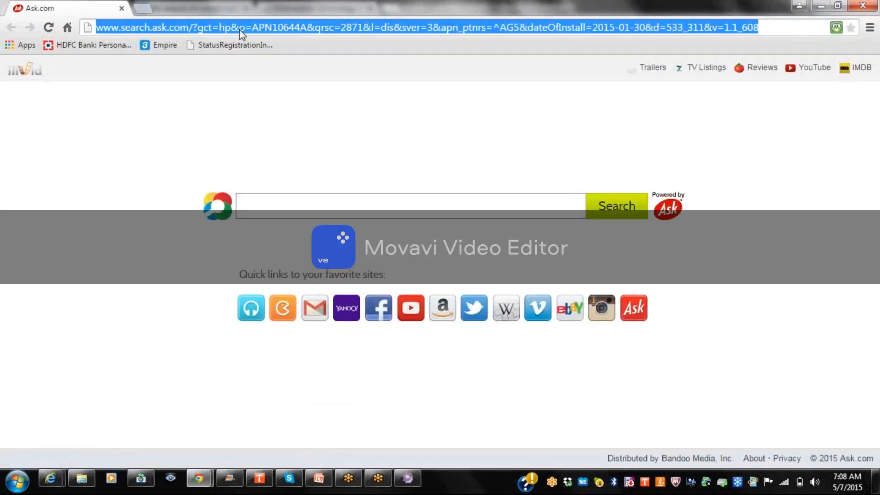
{"action": "type", "text": "dro"}
{"action": "left_click", "coordinate": [235, 53]}
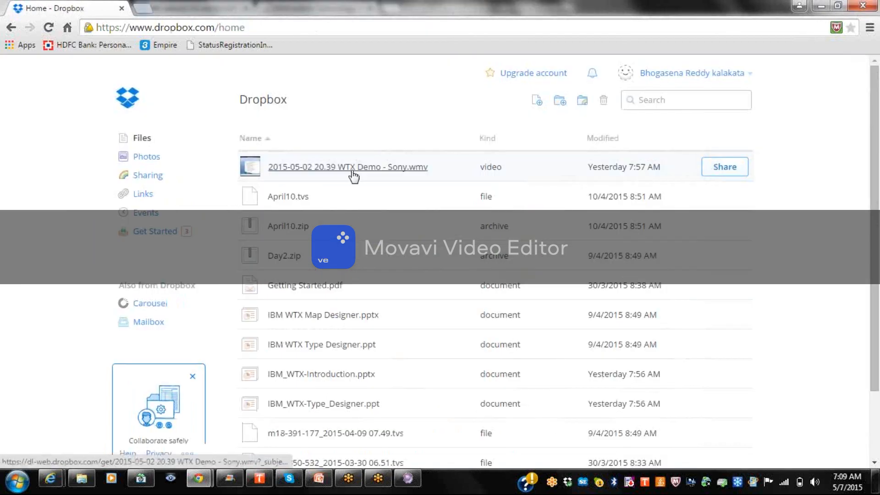
{"action": "left_click", "coordinate": [81, 478]}
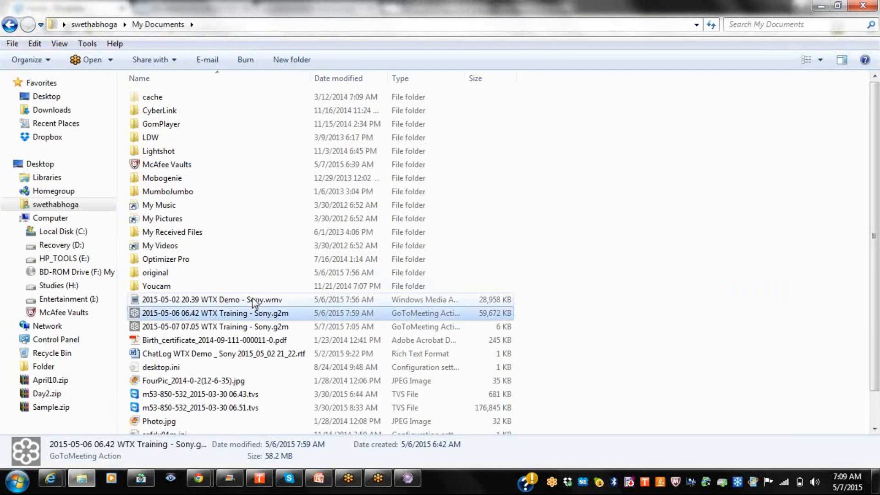
Briefly reopen the WTX Demo video, then select the 2015-05-07 and 2015-05-06 WTX Training recordings.
{"action": "double_click", "coordinate": [252, 300]}
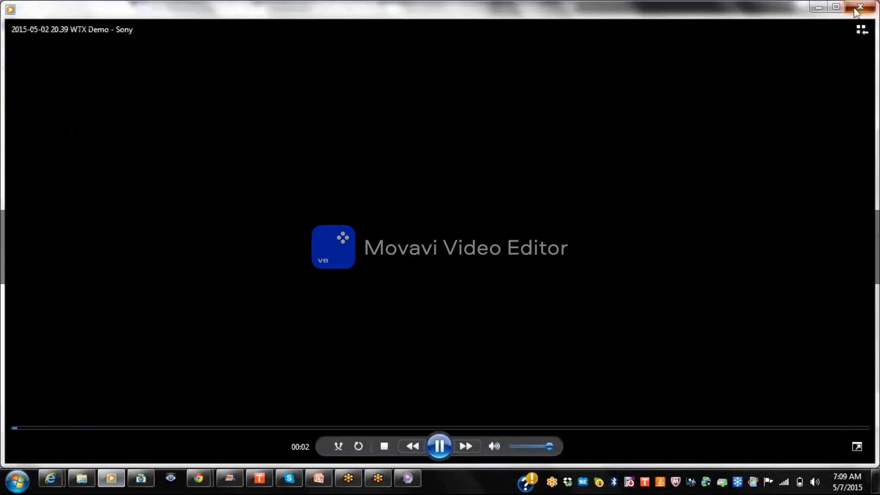
{"action": "left_click", "coordinate": [855, 9]}
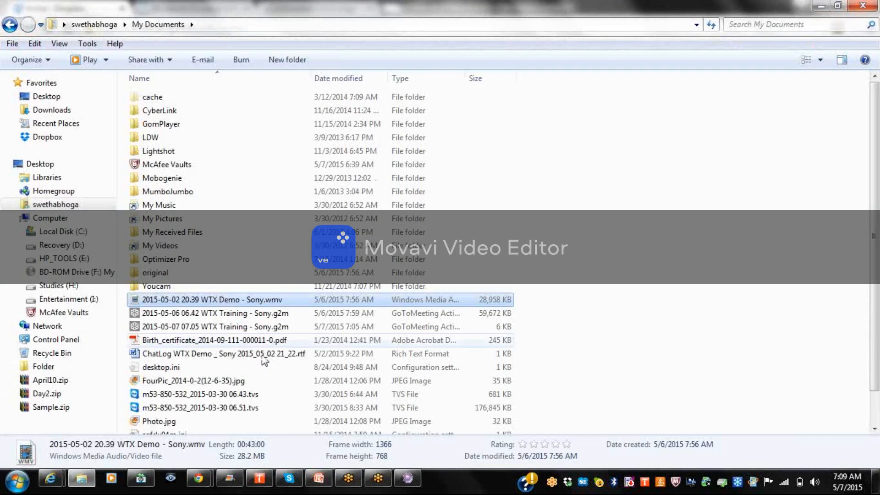
{"action": "left_click", "coordinate": [273, 327]}
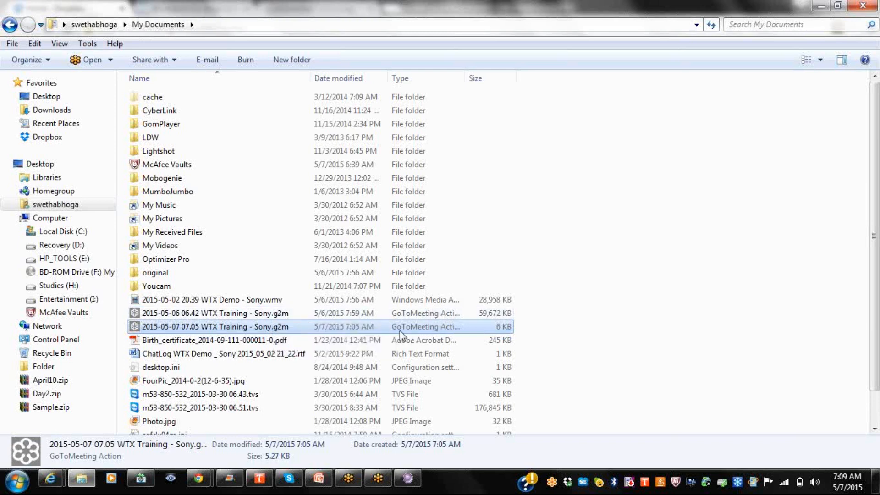
{"action": "mouse_move", "coordinate": [873, 250]}
{"action": "left_mouse_down"}
{"action": "mouse_move", "coordinate": [872, 304]}
{"action": "mouse_move", "coordinate": [875, 246]}
{"action": "left_mouse_up"}
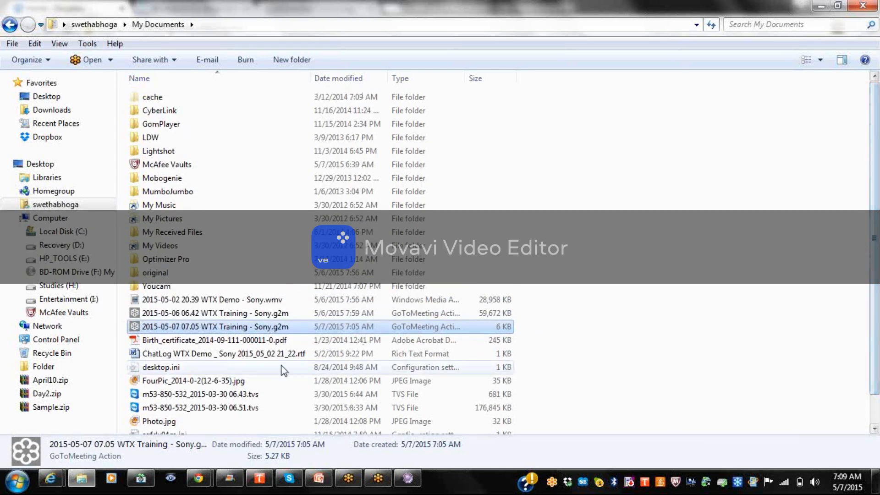
{"action": "left_click", "coordinate": [190, 313]}
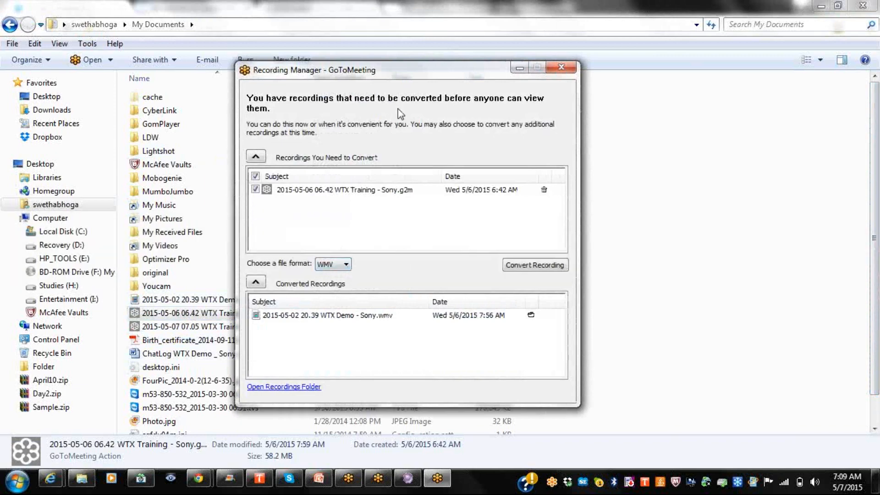
Move Recording Manager aside, select the converted WTX Demo recording, and open its recordings folder.
{"action": "left_click_drag", "start_coordinate": [381, 76], "coordinate": [593, 70]}
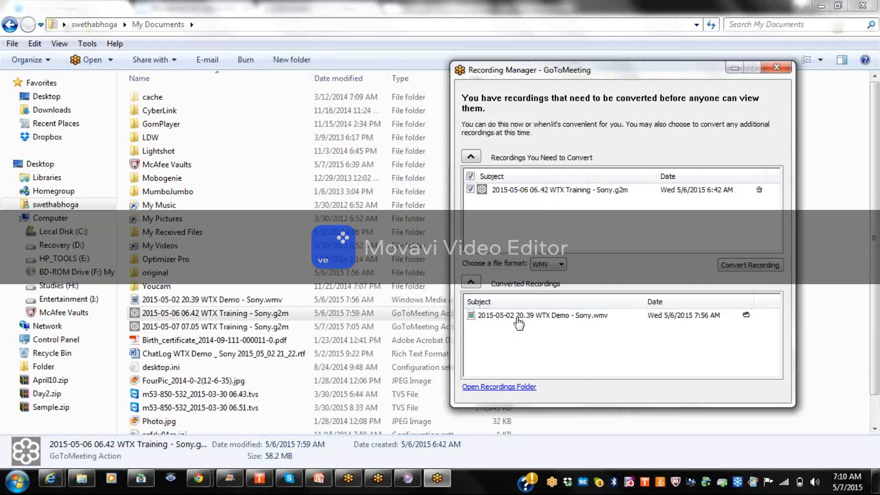
{"action": "left_click", "coordinate": [548, 320]}
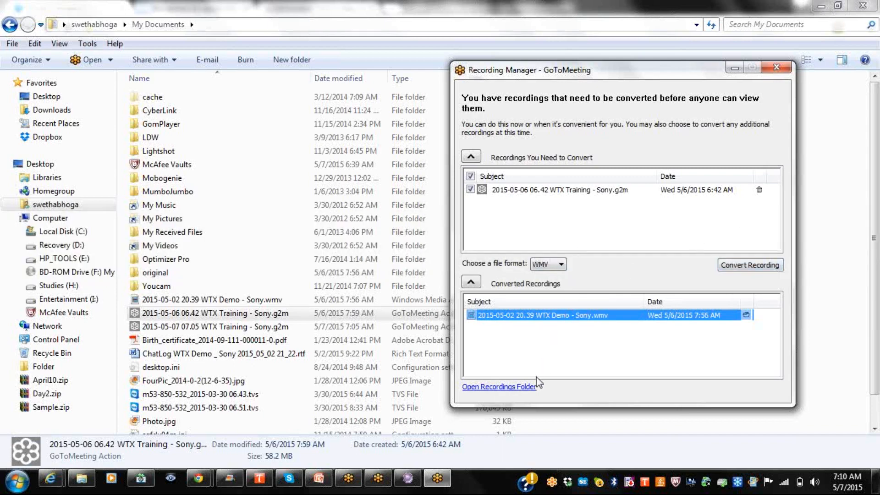
{"action": "left_click", "coordinate": [529, 387]}
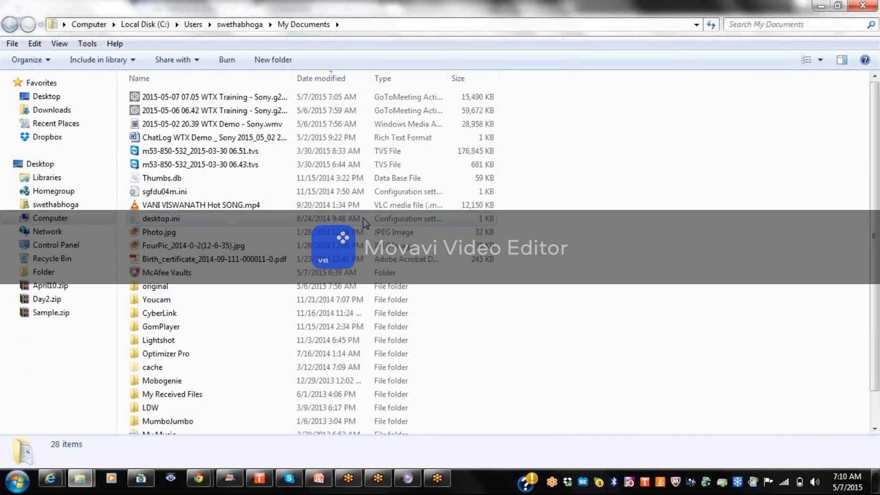
Play the WTX Demo video, skip ahead to the 40:58 Thank You slide, and close the player.
{"action": "double_click", "coordinate": [248, 131]}
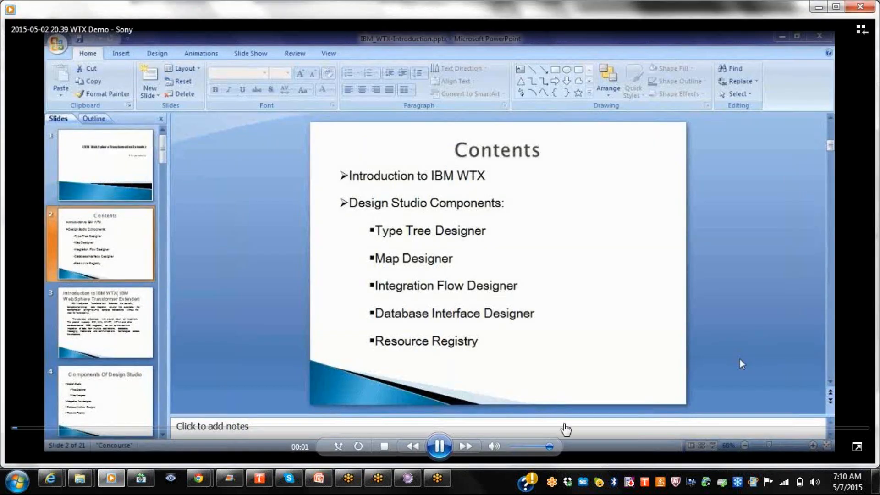
{"action": "left_click", "coordinate": [564, 428]}
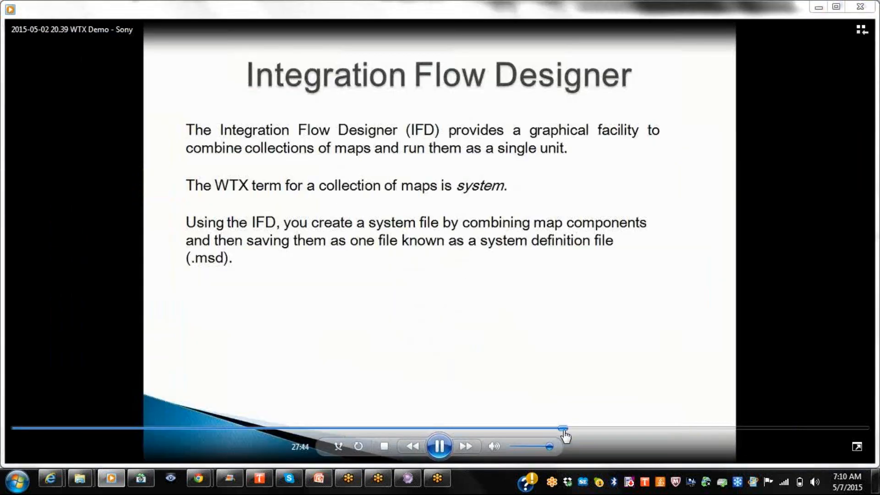
{"action": "left_click", "coordinate": [606, 429]}
{"action": "left_click", "coordinate": [666, 429]}
{"action": "left_click", "coordinate": [718, 429]}
{"action": "left_click", "coordinate": [764, 429]}
{"action": "left_click", "coordinate": [797, 429]}
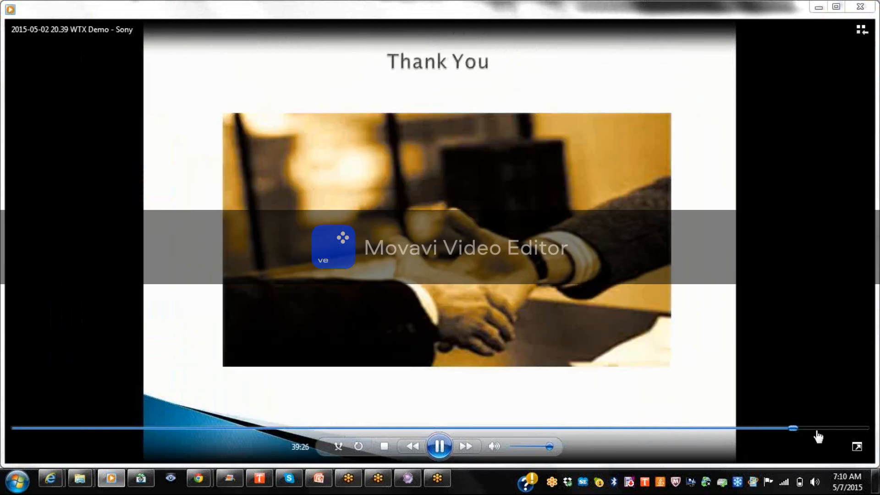
{"action": "left_click", "coordinate": [824, 429]}
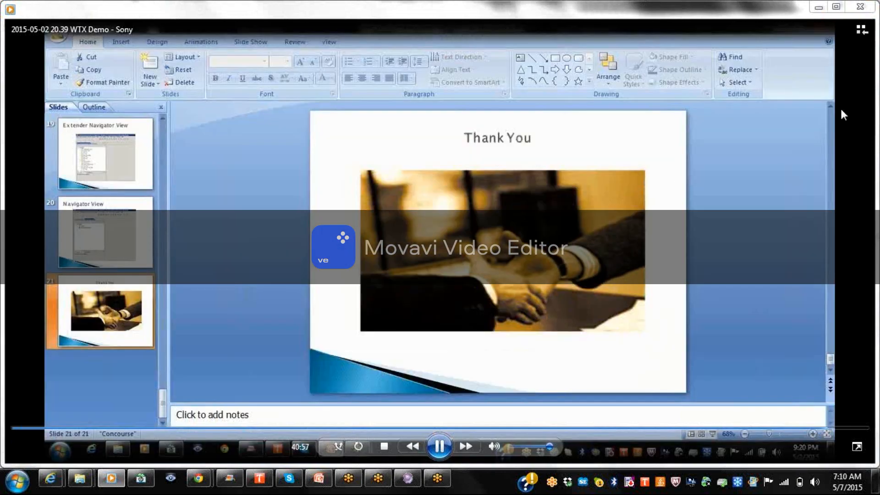
{"action": "left_click", "coordinate": [861, 8]}
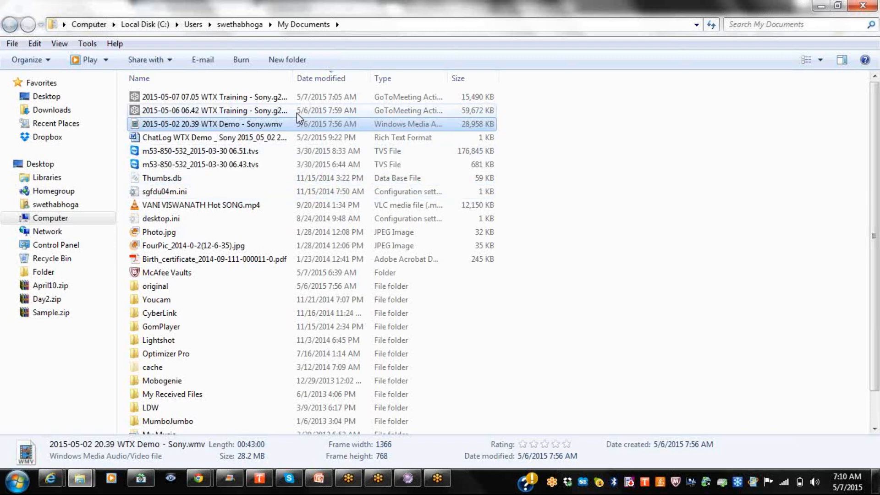
Check the 2015-05-06 recording, switch to the Design Studio Sample1 workspace, then launch Notepad++.
{"action": "double_click", "coordinate": [260, 111]}
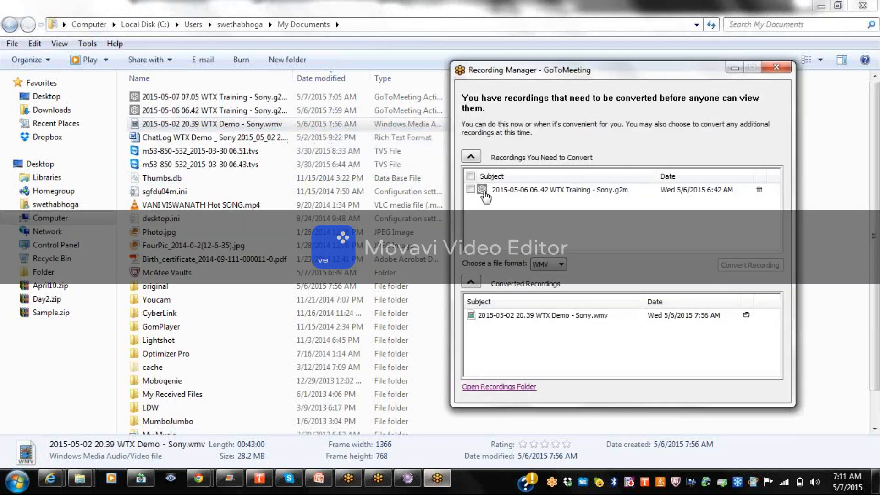
{"action": "left_click", "coordinate": [776, 68]}
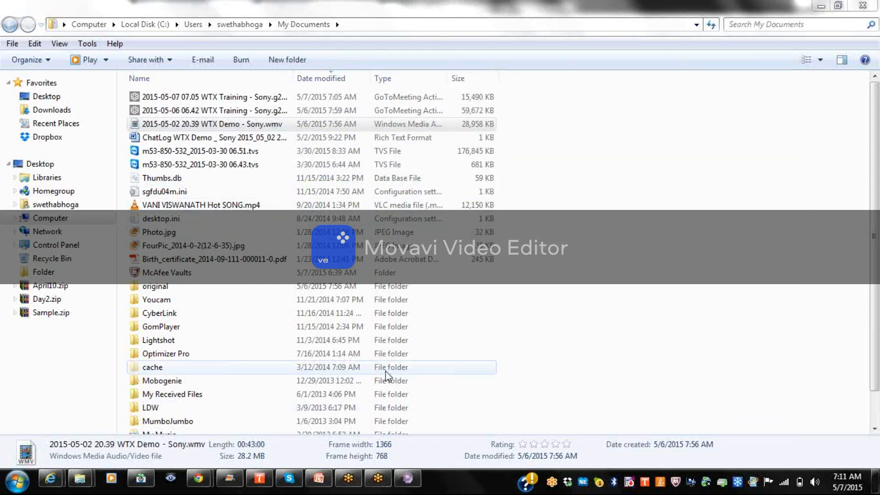
{"action": "left_click", "coordinate": [407, 479]}
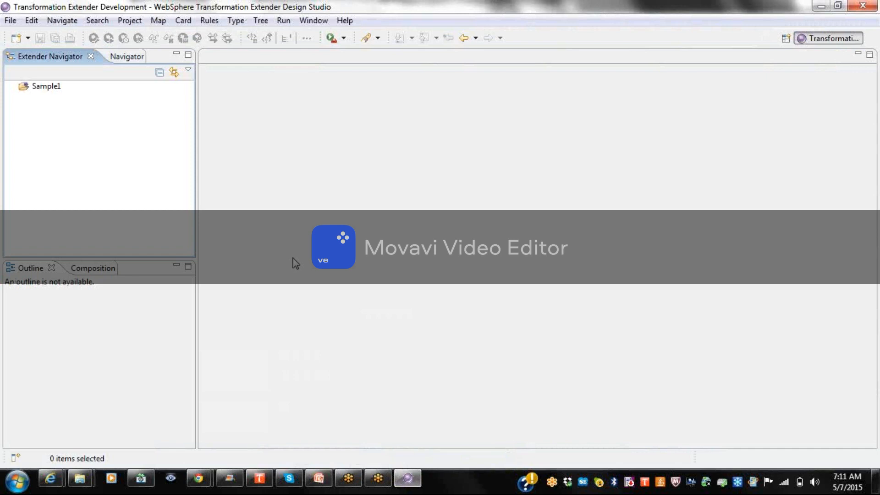
{"action": "left_click", "coordinate": [17, 481]}
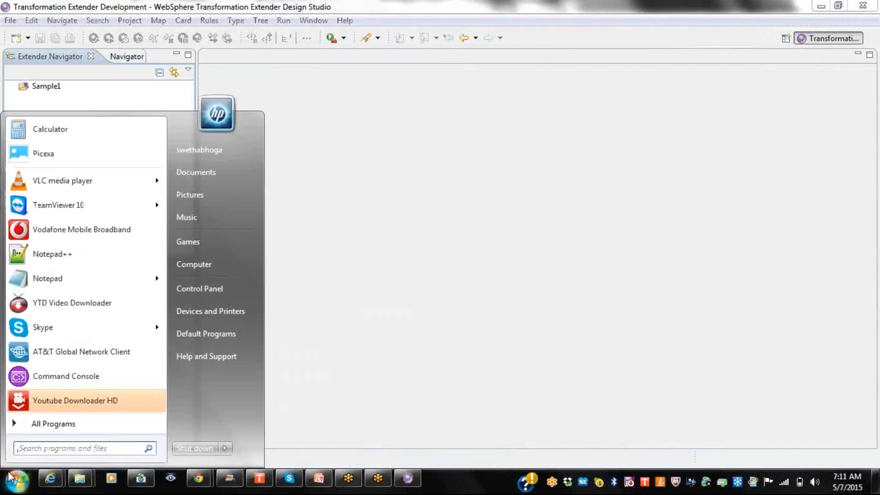
{"action": "left_click", "coordinate": [108, 255]}
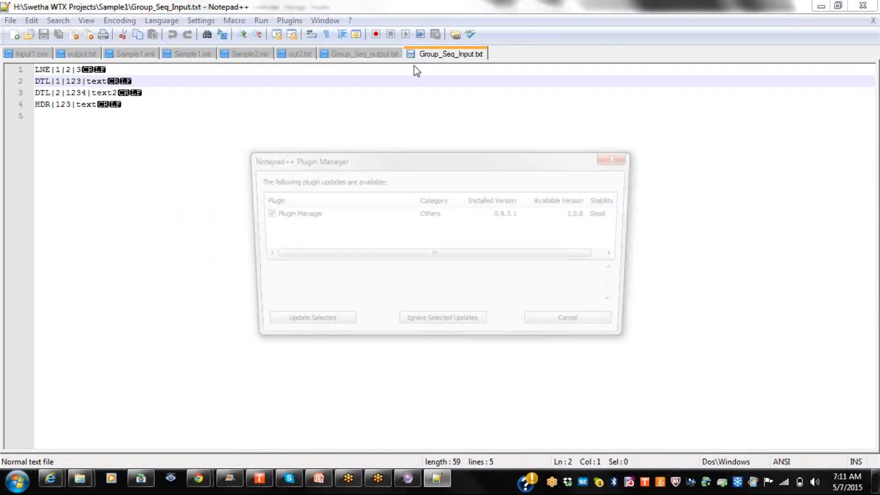
Dismiss Plugin Manager and close Group_Seq_Input.txt and all other files, leaving only new 2.
{"action": "left_click", "coordinate": [620, 156]}
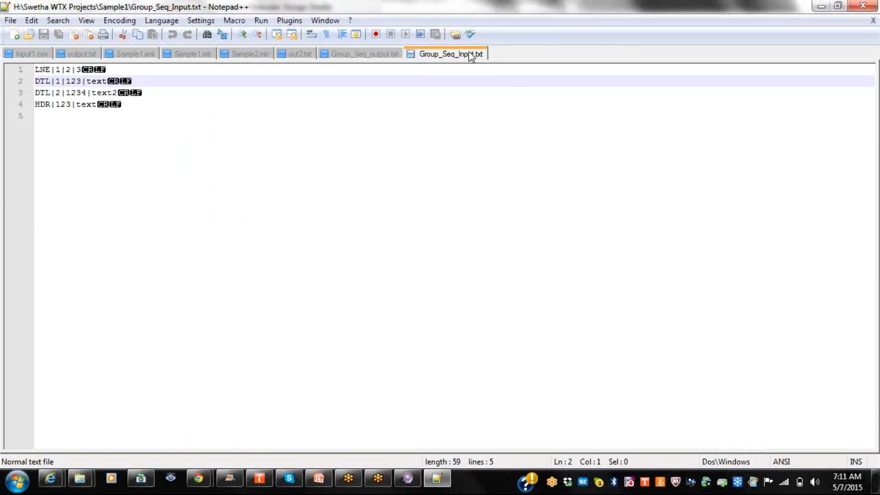
{"action": "right_click", "coordinate": [470, 57]}
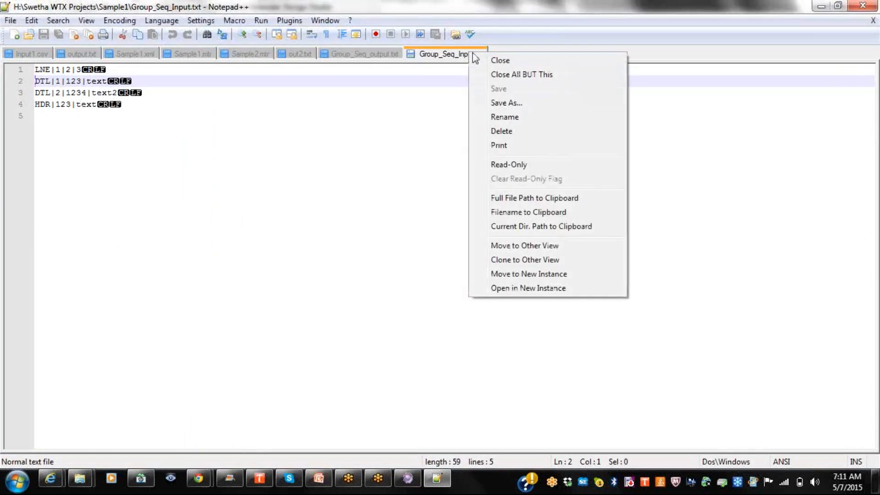
{"action": "left_click", "coordinate": [525, 75]}
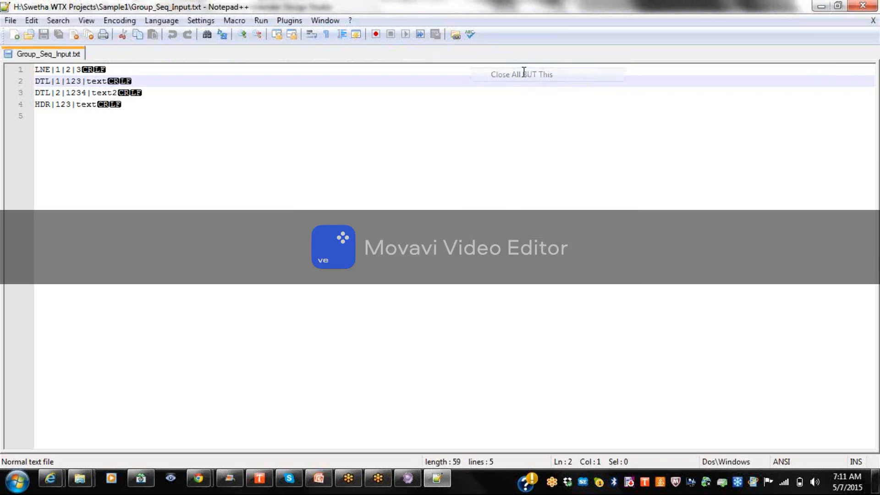
{"action": "right_click", "coordinate": [68, 55]}
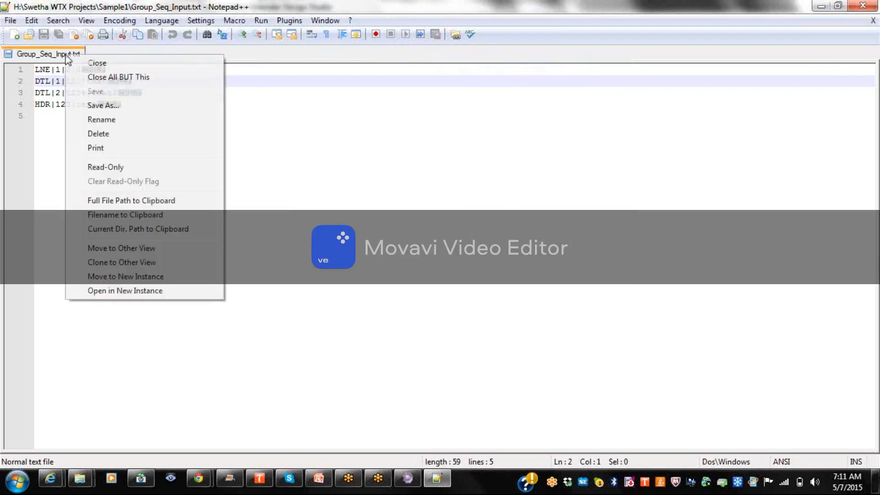
{"action": "left_click", "coordinate": [73, 63]}
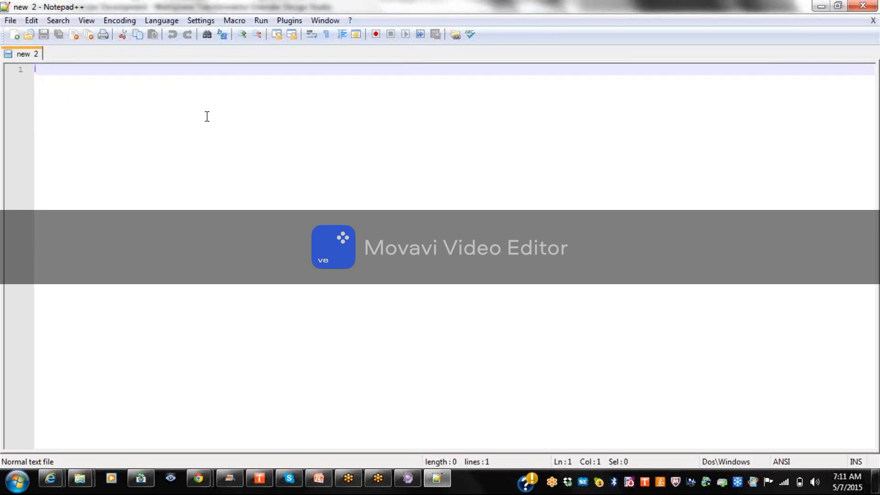
Type the header firstname,lastname,middlename,age,dob,company and two sample records (ages 29 and 25).
{"action": "type", "text": "firs"}
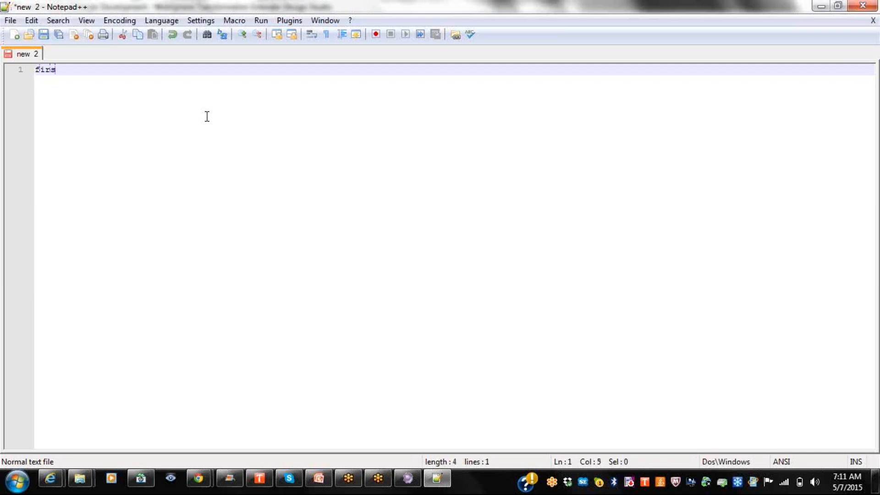
{"action": "type", "text": "tname,"}
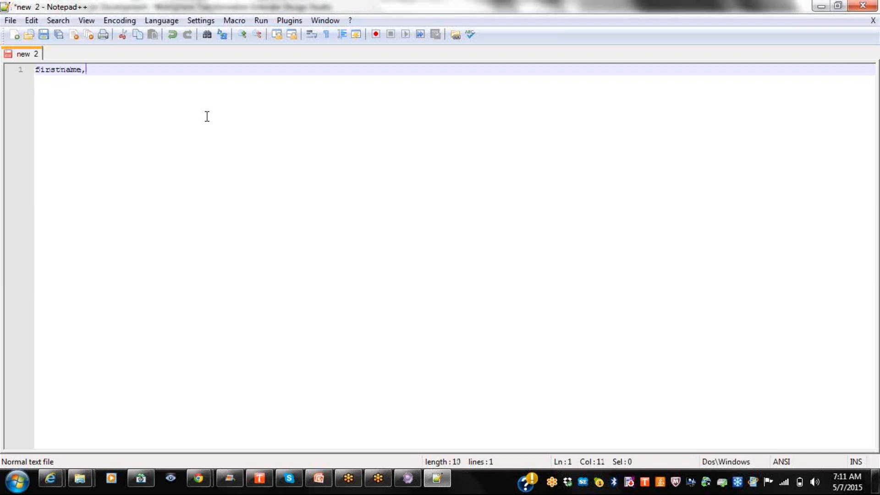
{"action": "type", "text": "lastname,middlename,age,dob,company"}
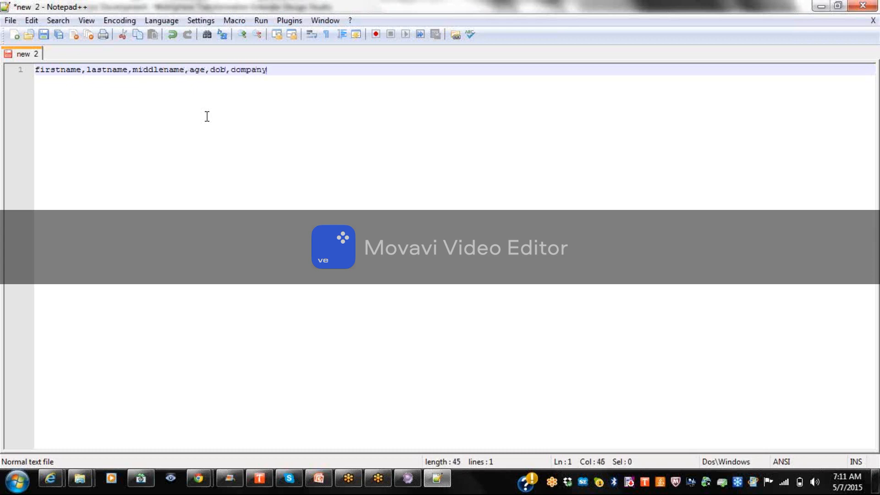
{"action": "key", "text": "Return"}
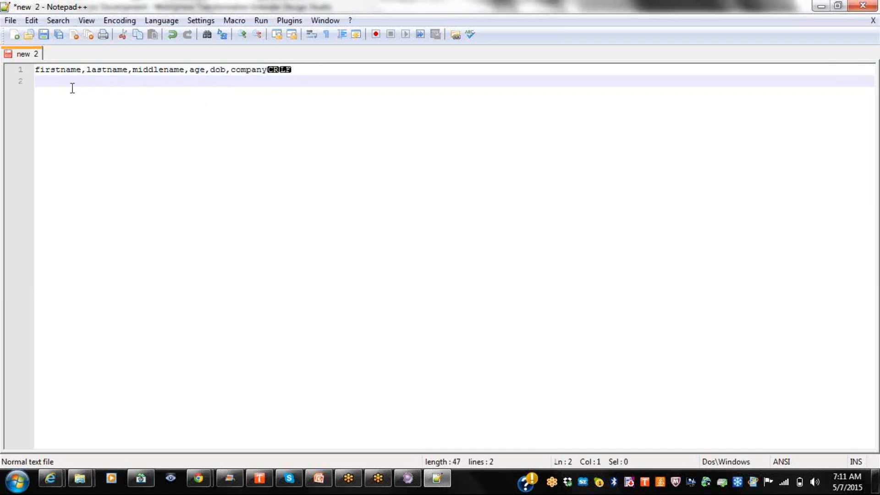
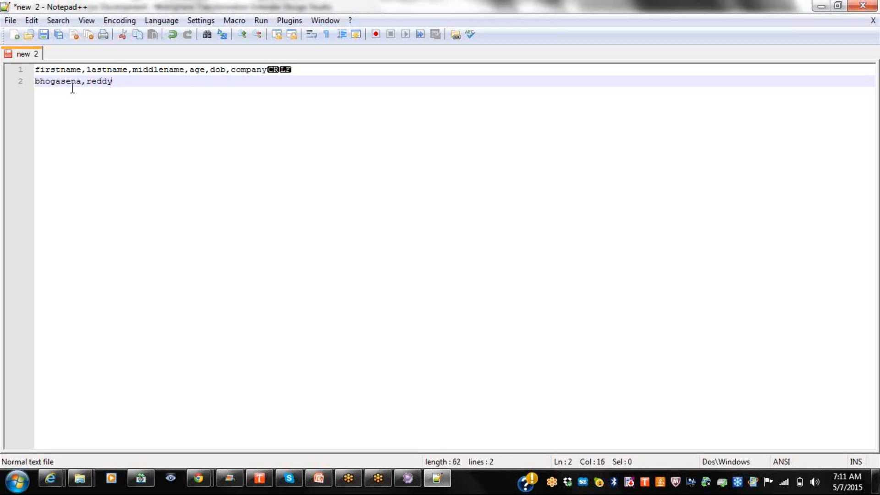
{"action": "type", "text": ",,"}
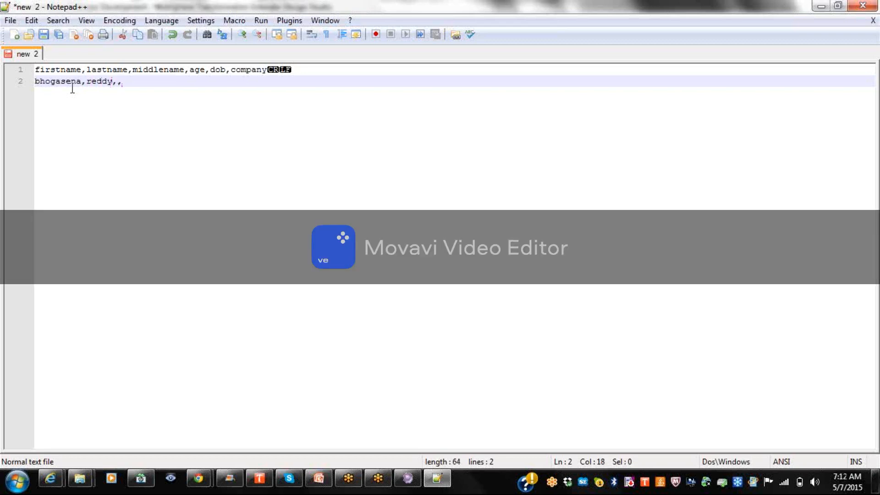
{"action": "type", "text": "29,01-02-1986,xxx,"}
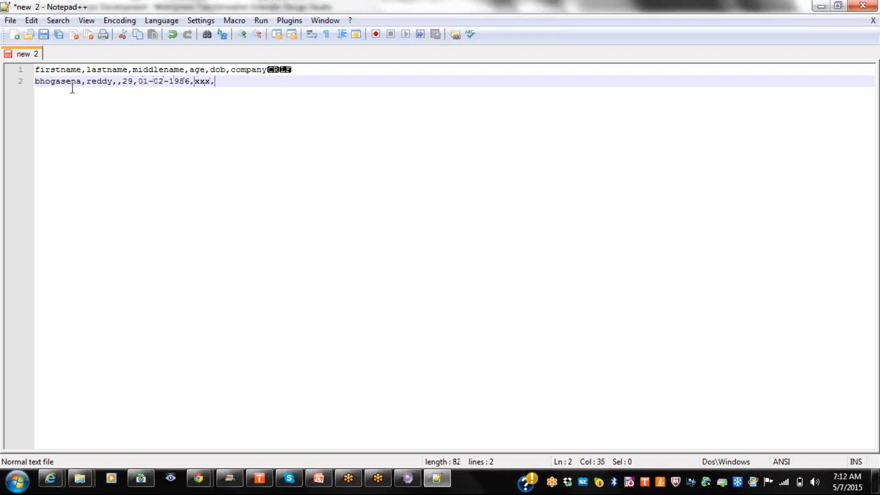
{"action": "key", "text": "Return"}
{"action": "type", "text": "son"}
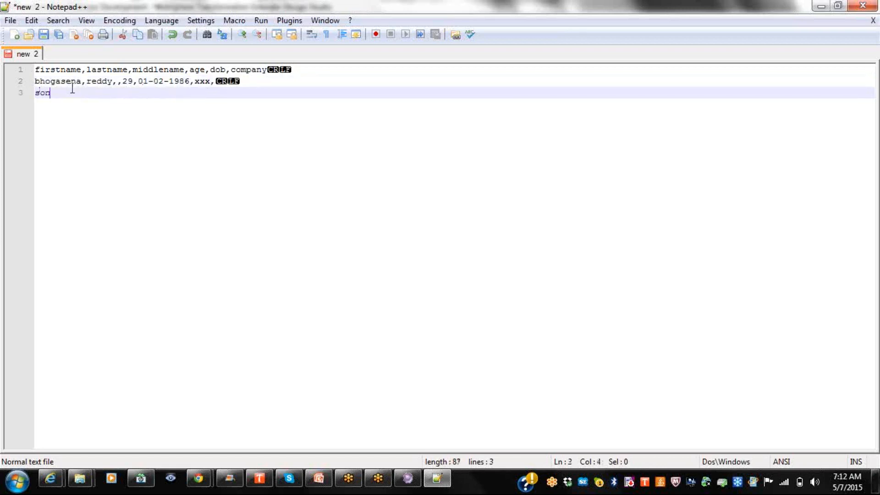
{"action": "type", "text": "y,,,,25,01-"}
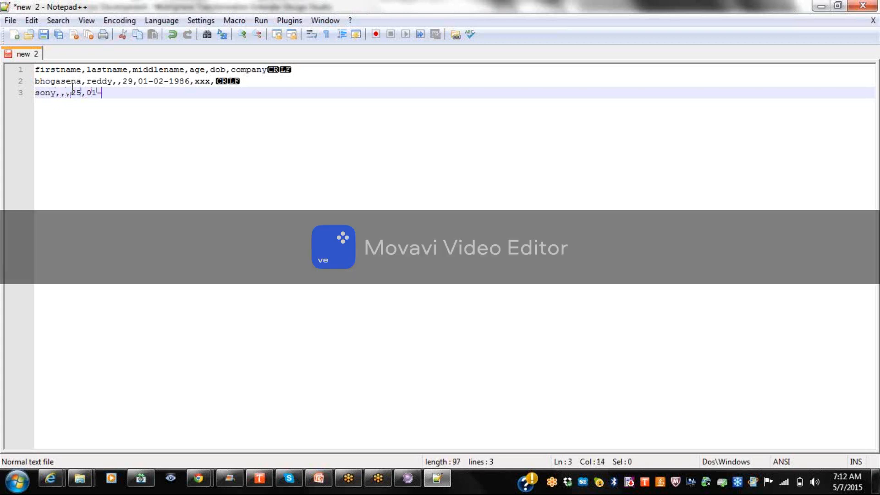
{"action": "type", "text": "02-1992"}
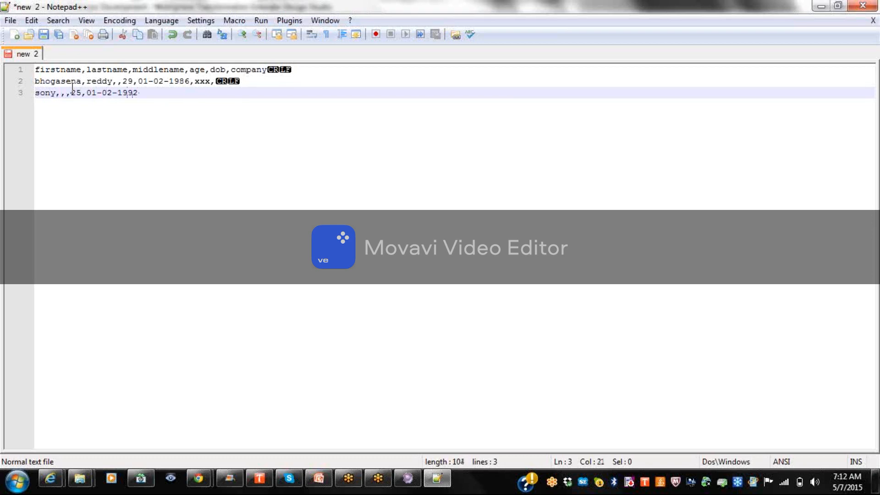
{"action": "type", "text": ",yyy"}
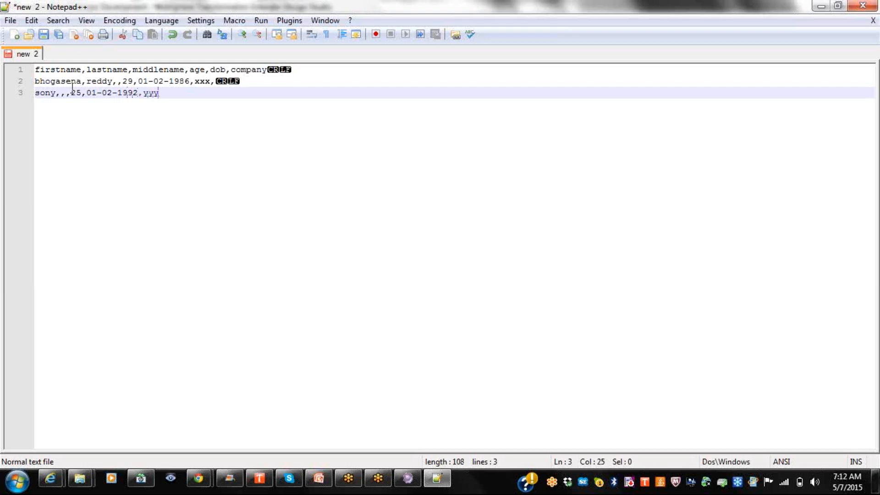
Remove the stray trailing comma after xxx on line 2 and add a blank line after line 3.
{"action": "left_click", "coordinate": [214, 82]}
{"action": "key", "text": "BackSpace"}
{"action": "left_click", "coordinate": [165, 94]}
{"action": "key", "text": "Return"}
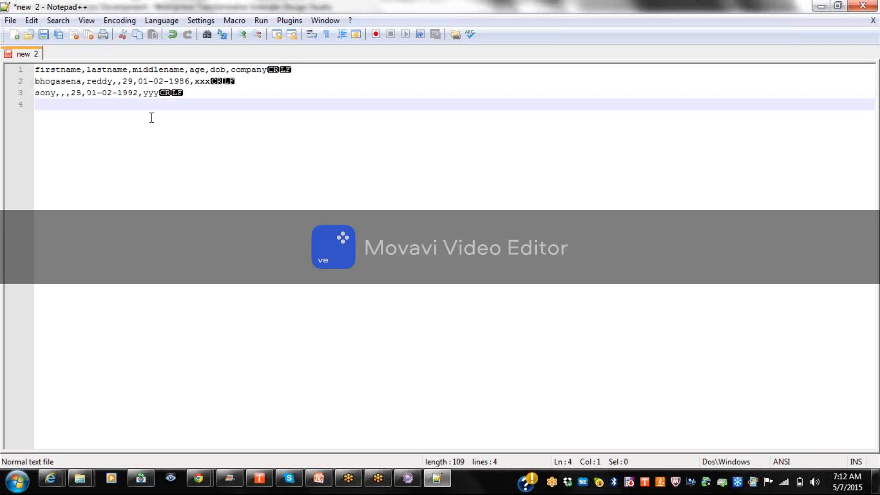
Open Save As and browse via Computer to the WTX Projects folder on Studies (H:).
{"action": "left_click", "coordinate": [44, 35]}
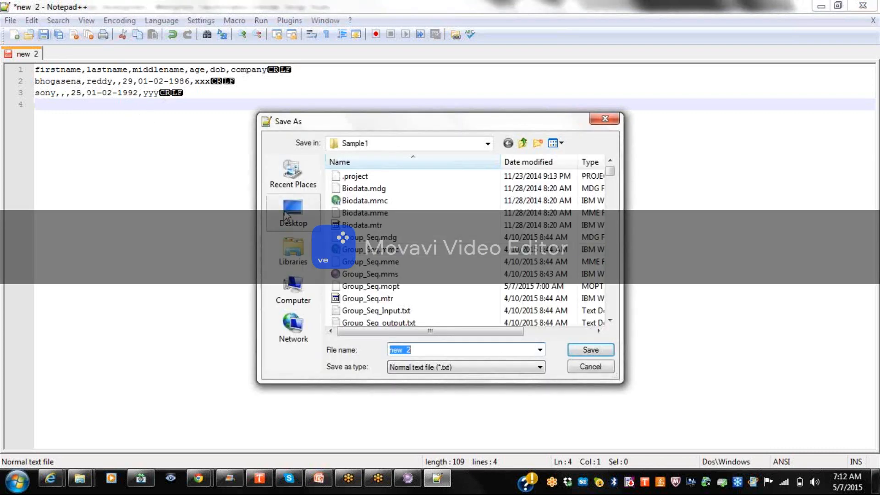
{"action": "left_click", "coordinate": [303, 310]}
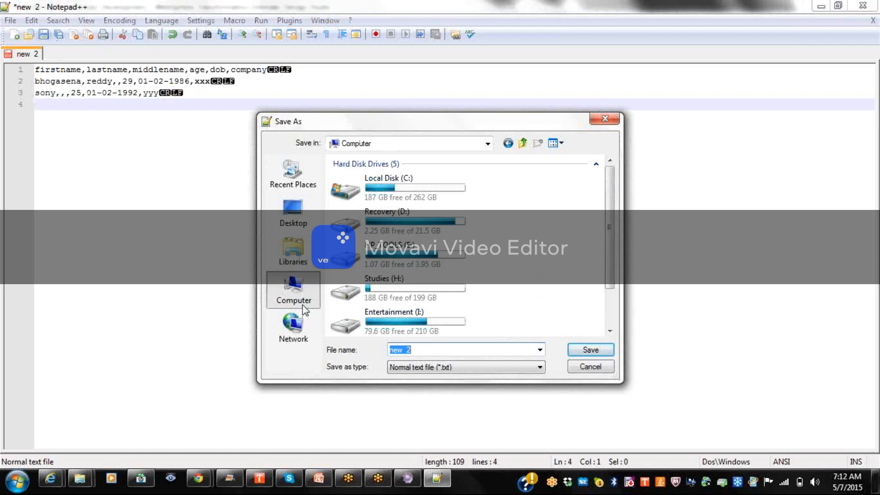
{"action": "double_click", "coordinate": [415, 284]}
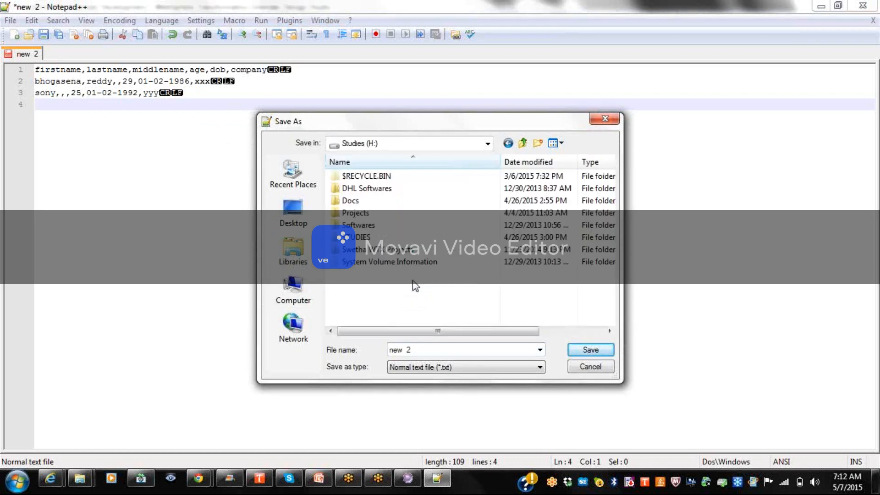
{"action": "double_click", "coordinate": [369, 216]}
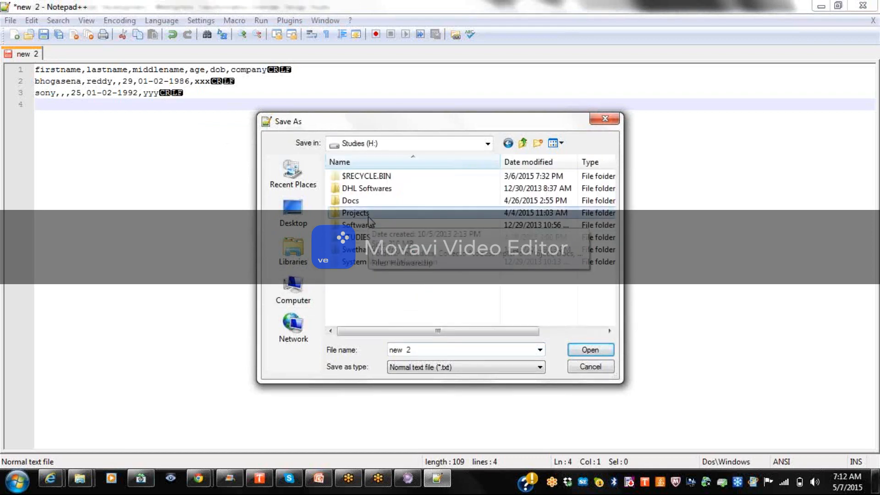
{"action": "left_click", "coordinate": [508, 143]}
{"action": "double_click", "coordinate": [337, 250]}
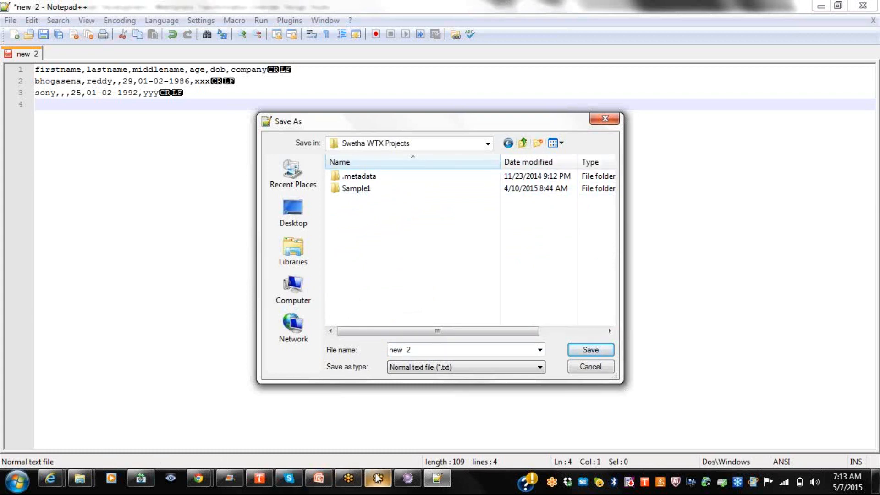
Create the extender project Sony_May07 from Extender Navigator and expand its folders.
{"action": "left_click", "coordinate": [398, 479]}
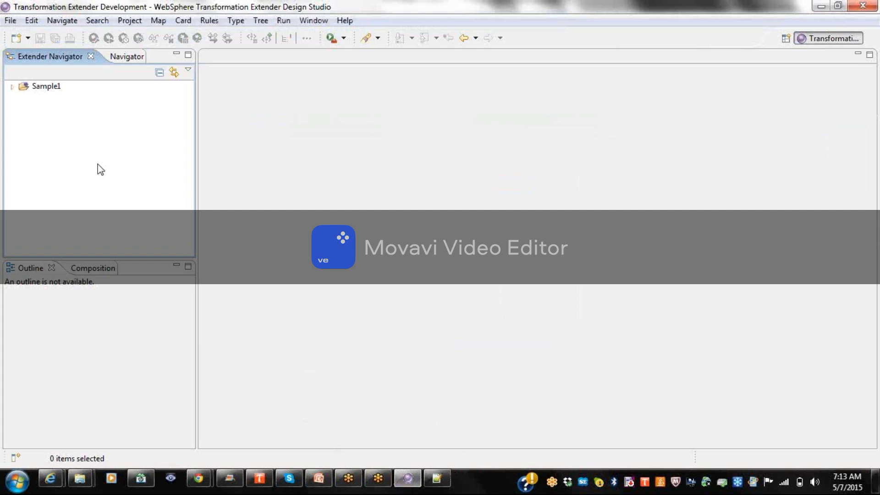
{"action": "right_click", "coordinate": [98, 168]}
{"action": "mouse_move", "coordinate": [138, 180]}
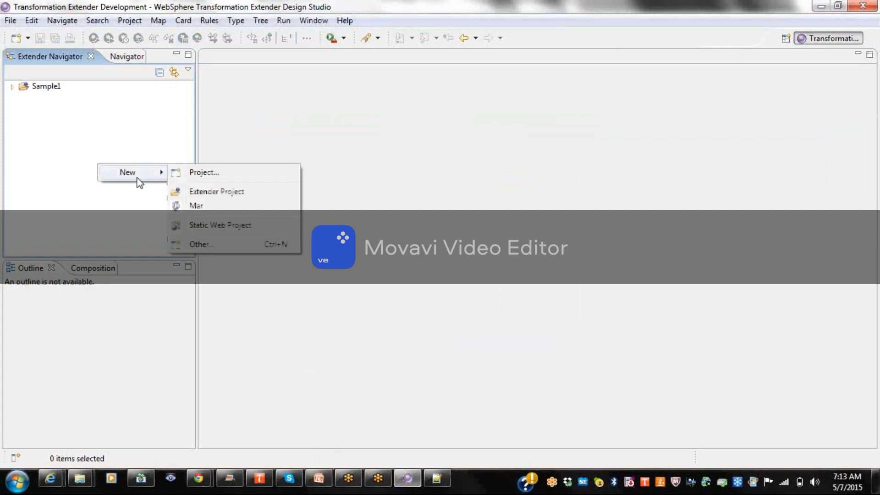
{"action": "left_click", "coordinate": [228, 191]}
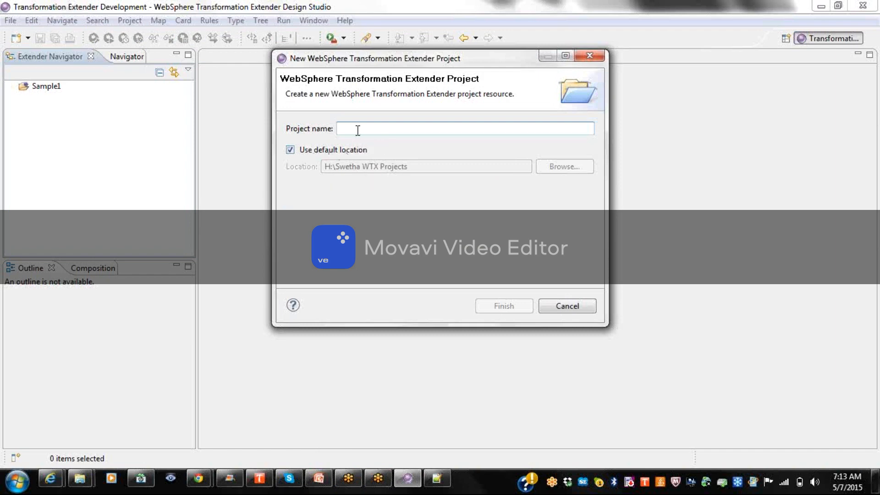
{"action": "type", "text": "Sony_May07"}
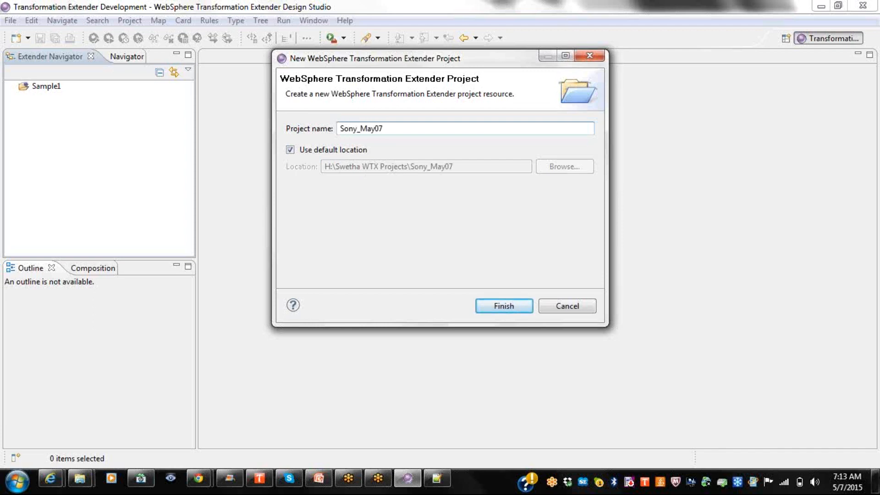
{"action": "left_click", "coordinate": [499, 306]}
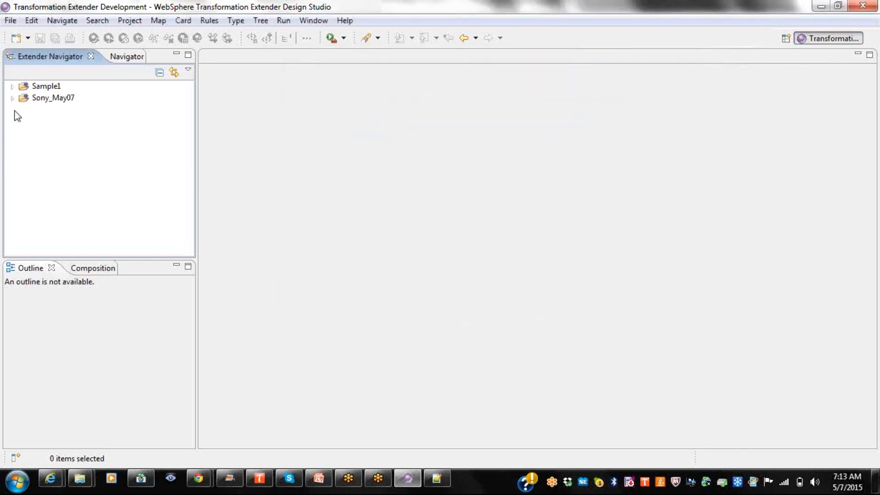
{"action": "left_click", "coordinate": [13, 98]}
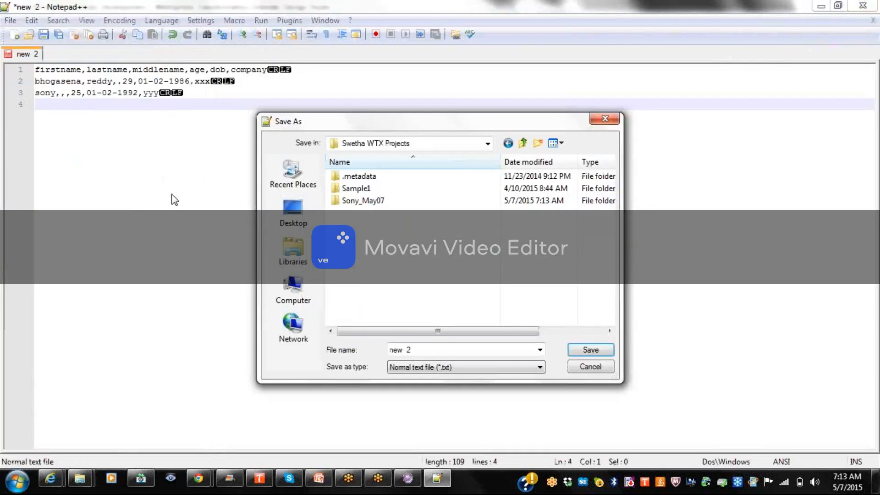
Save the sample data as Mar07_Delimited_In in the Sony_May07 folder.
{"action": "double_click", "coordinate": [380, 201]}
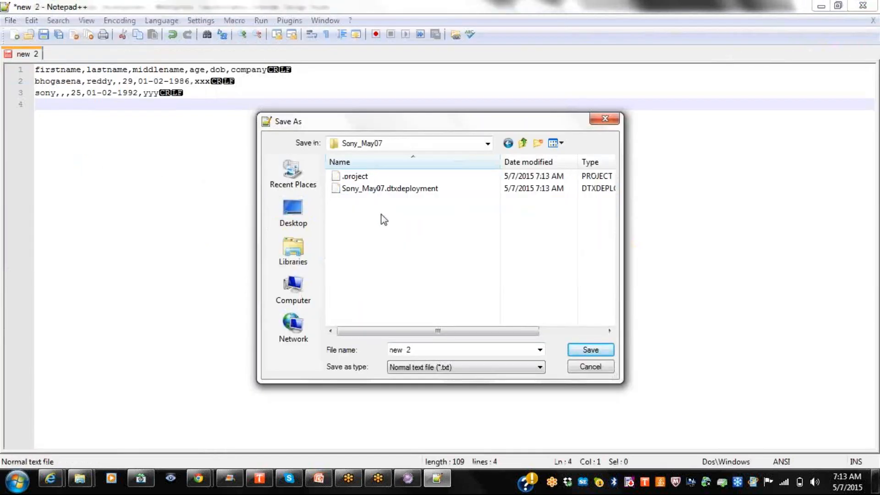
{"action": "left_click", "coordinate": [429, 350]}
{"action": "type", "text": "Mar07_Delimited_In"}
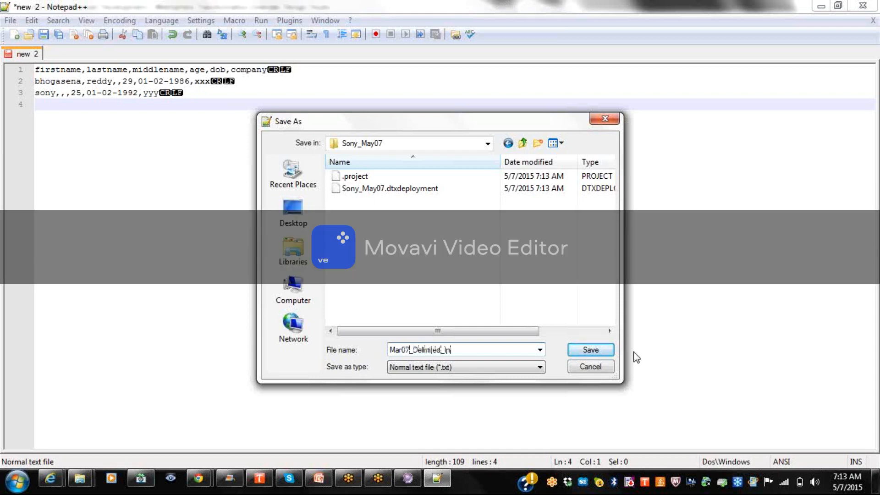
{"action": "left_click", "coordinate": [595, 352]}
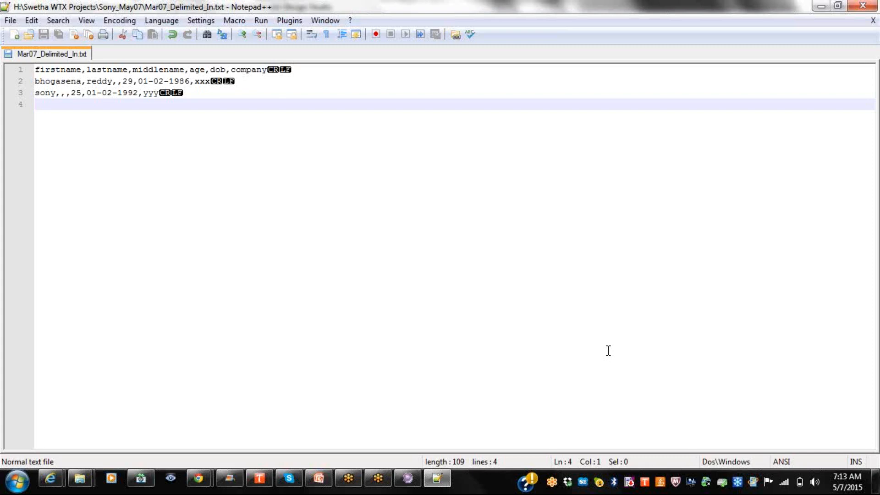
In a new document, type the spaced header Firstname, Middlename, Lastname, AgeDOB, fixing typos.
{"action": "left_click", "coordinate": [14, 35]}
{"action": "type", "text": "Firstname        "}
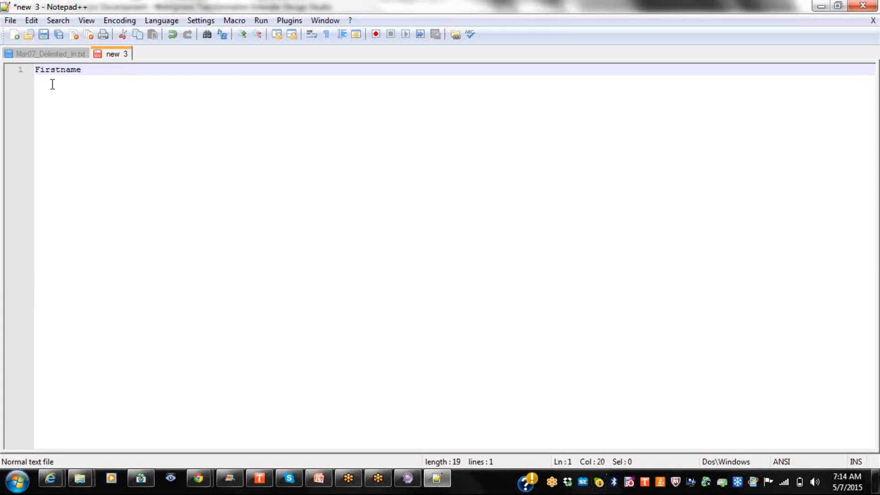
{"action": "type", "text": " Last"}
{"action": "key", "text": "BackSpace"}
{"action": "key", "text": "BackSpace"}
{"action": "key", "text": "BackSpace"}
{"action": "key", "text": "BackSpace"}
{"action": "type", "text": "Middlename"}
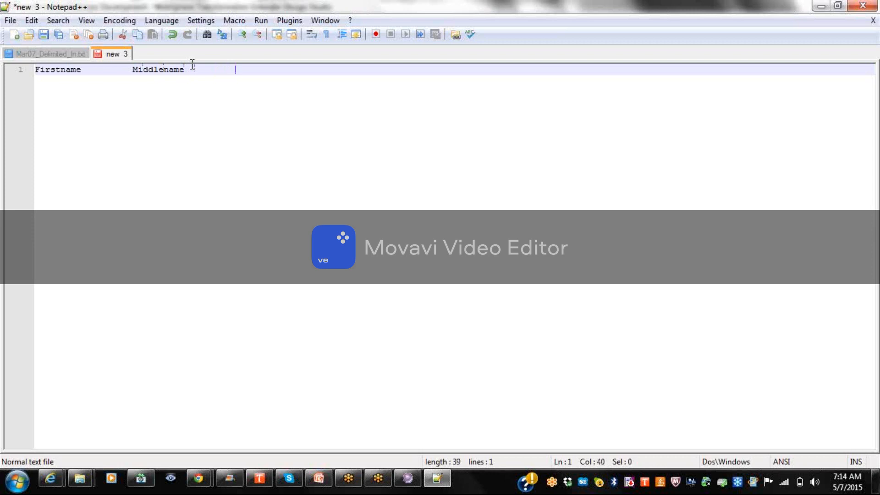
{"action": "type", "text": "Lastname"}
{"action": "key", "text": "Tab"}
{"action": "type", "text": "Age"}
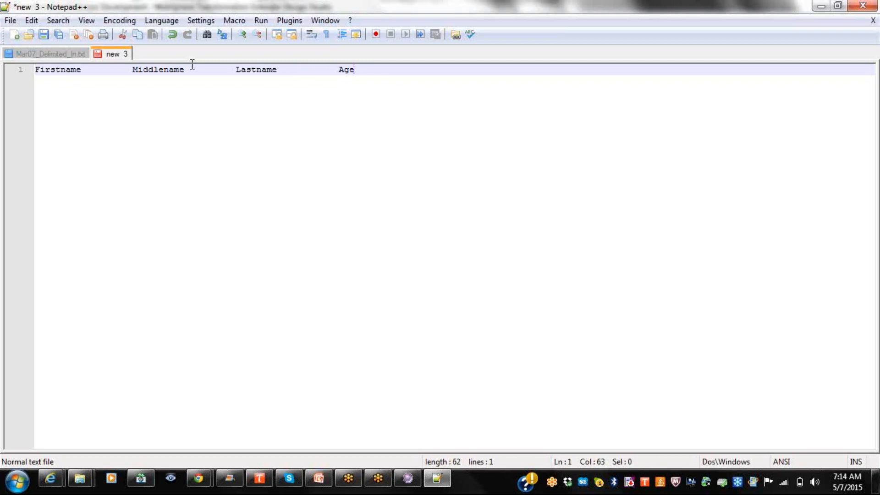
{"action": "type", "text": "Da"}
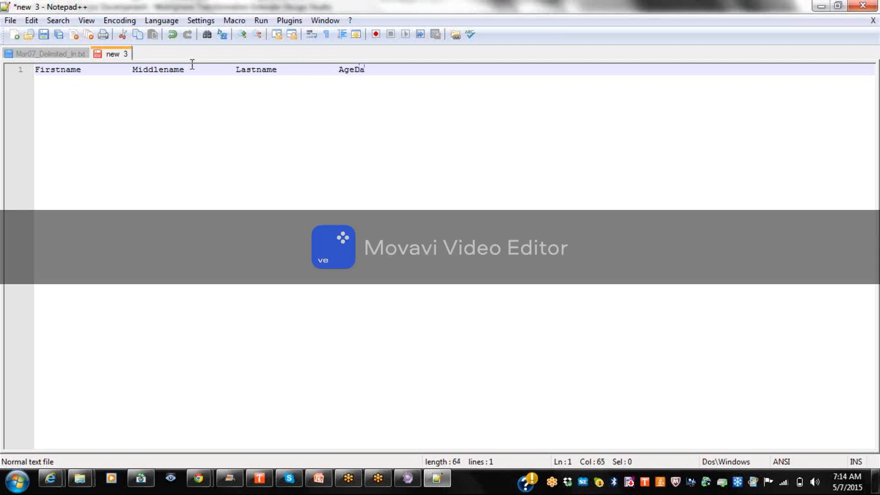
{"action": "key", "text": "BackSpace"}
{"action": "type", "text": "OB"}
Check the Firstname and Middlename column widths and remove an extra space before Lastname.
{"action": "left_click", "coordinate": [36, 69]}
{"action": "left_click_drag", "start_coordinate": [36, 69], "coordinate": [134, 75]}
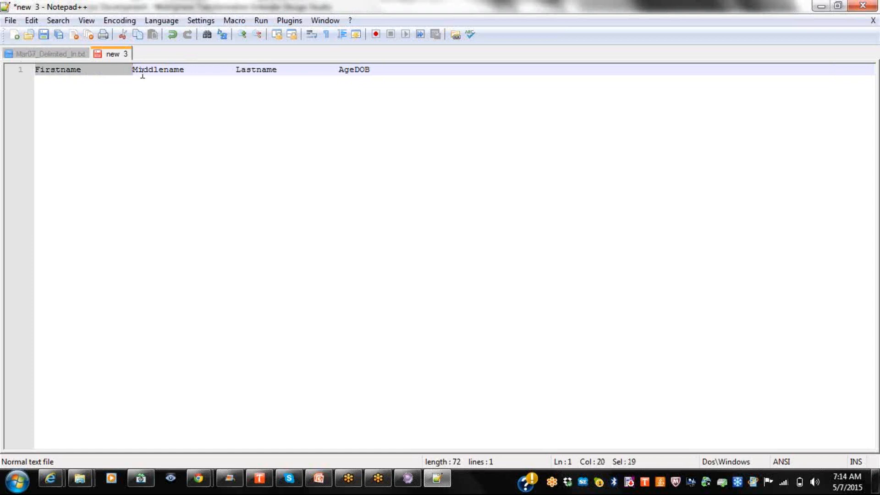
{"action": "left_click", "coordinate": [142, 73]}
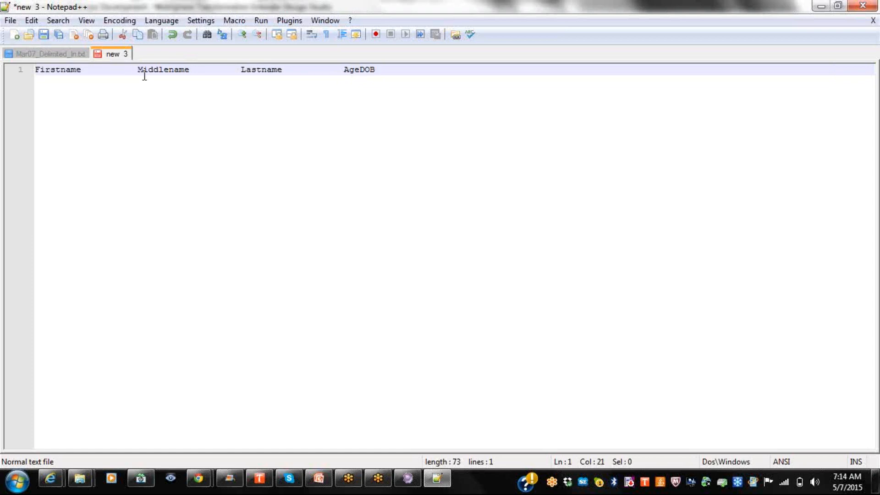
{"action": "left_click", "coordinate": [194, 72]}
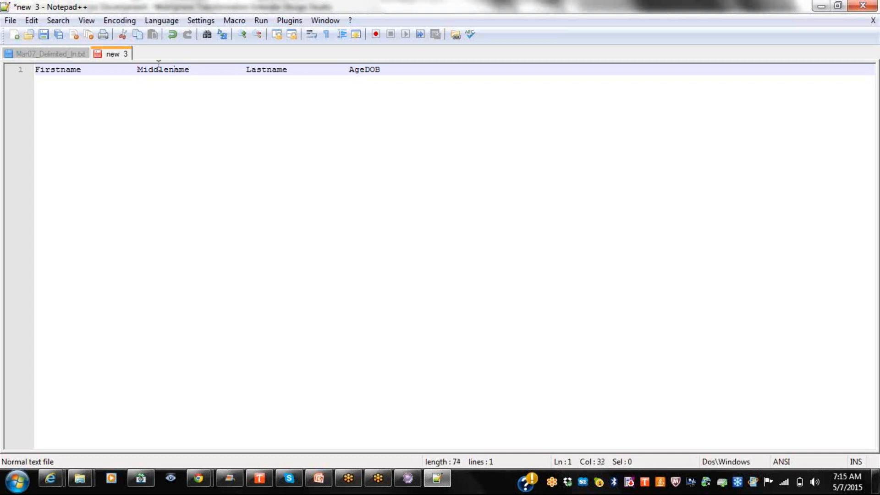
{"action": "left_click", "coordinate": [142, 72]}
{"action": "left_click_drag", "start_coordinate": [142, 73], "coordinate": [250, 74]}
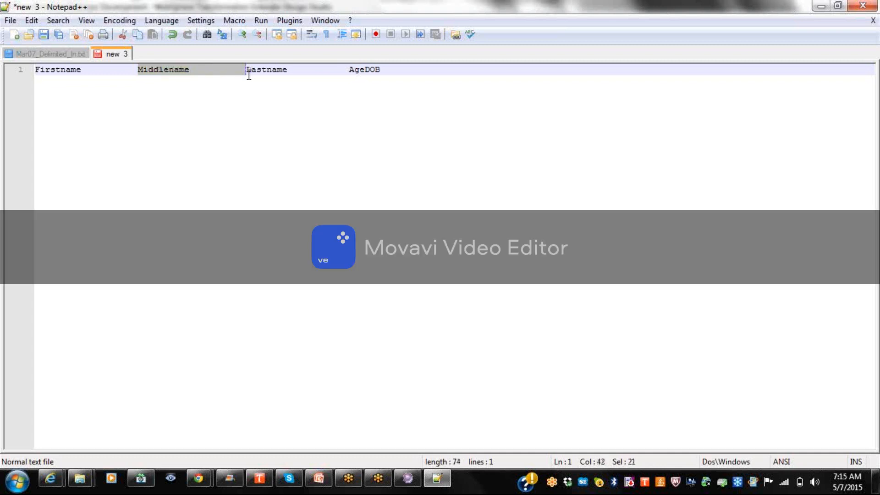
{"action": "left_click", "coordinate": [247, 75]}
{"action": "key", "text": "BackSpace"}
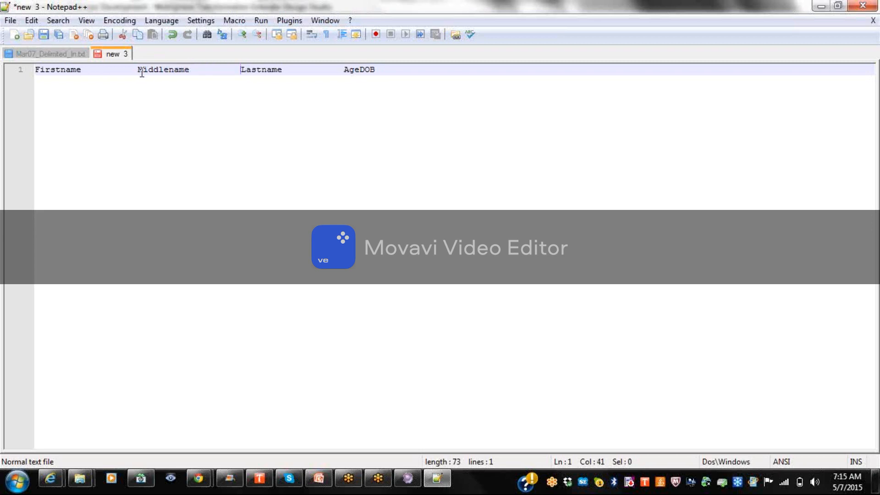
Recheck the widths of the Firstname, Middlename, Lastname and AgeDOB columns.
{"action": "left_click_drag", "start_coordinate": [138, 72], "coordinate": [0, 74]}
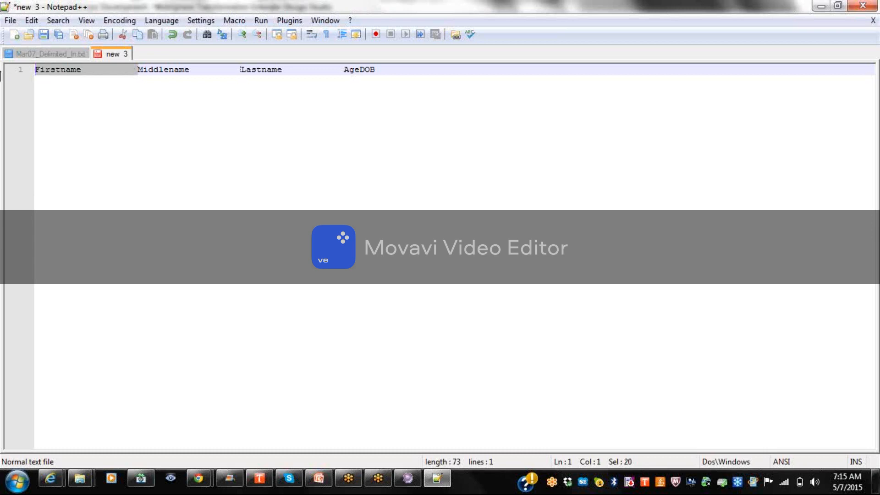
{"action": "left_click", "coordinate": [138, 71]}
{"action": "left_click_drag", "start_coordinate": [144, 73], "coordinate": [239, 72]}
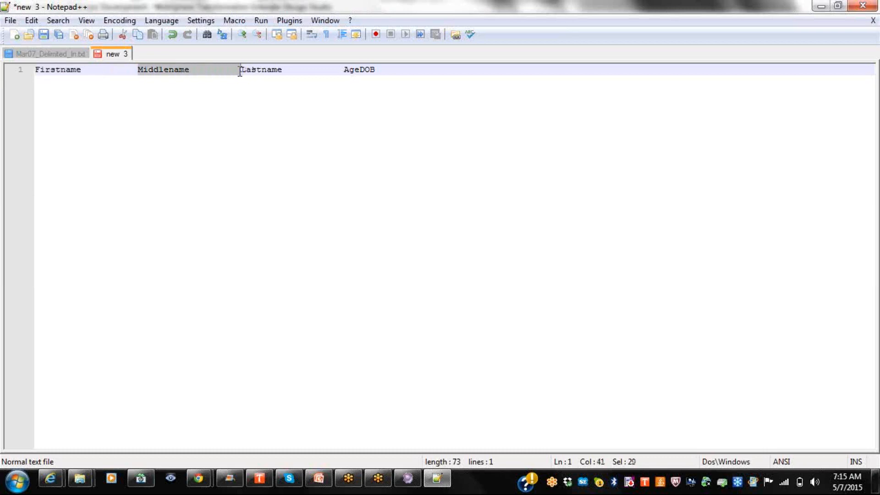
{"action": "left_click", "coordinate": [272, 72]}
{"action": "left_click_drag", "start_coordinate": [241, 70], "coordinate": [345, 70]}
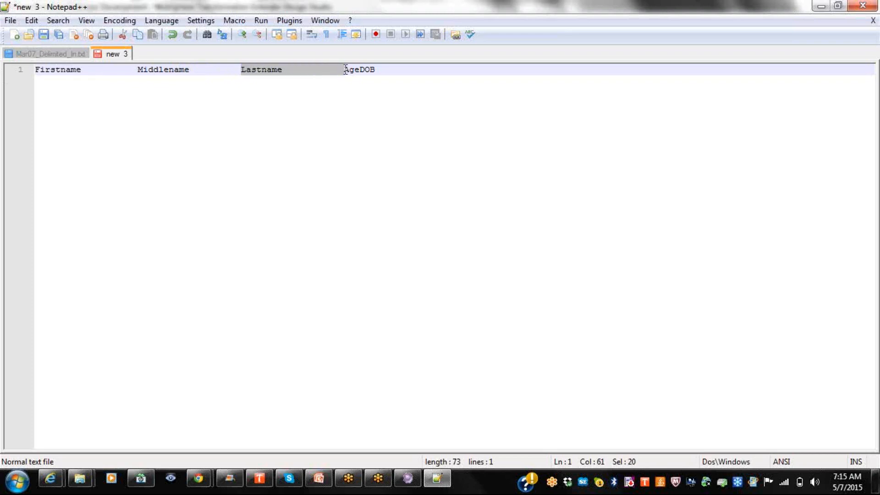
{"action": "left_click", "coordinate": [346, 70]}
{"action": "left_click_drag", "start_coordinate": [345, 70], "coordinate": [362, 72]}
{"action": "left_click", "coordinate": [371, 70]}
{"action": "left_click_drag", "start_coordinate": [360, 70], "coordinate": [460, 69]}
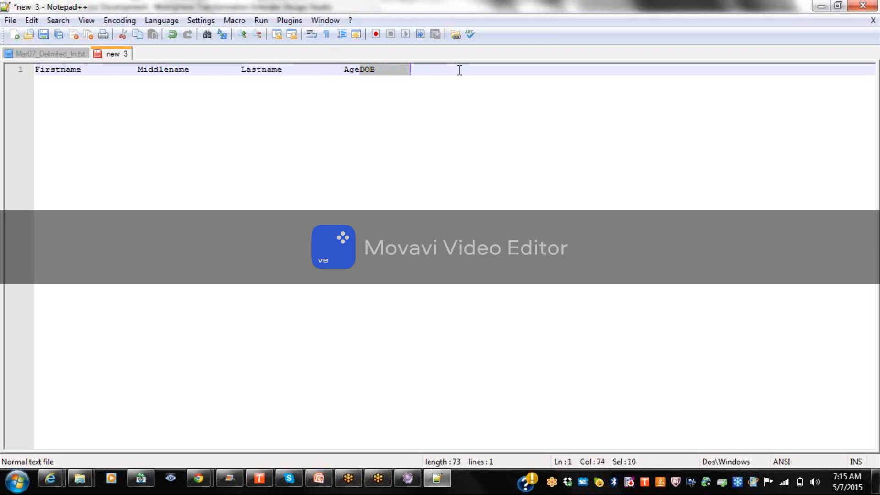
{"action": "left_click", "coordinate": [413, 69]}
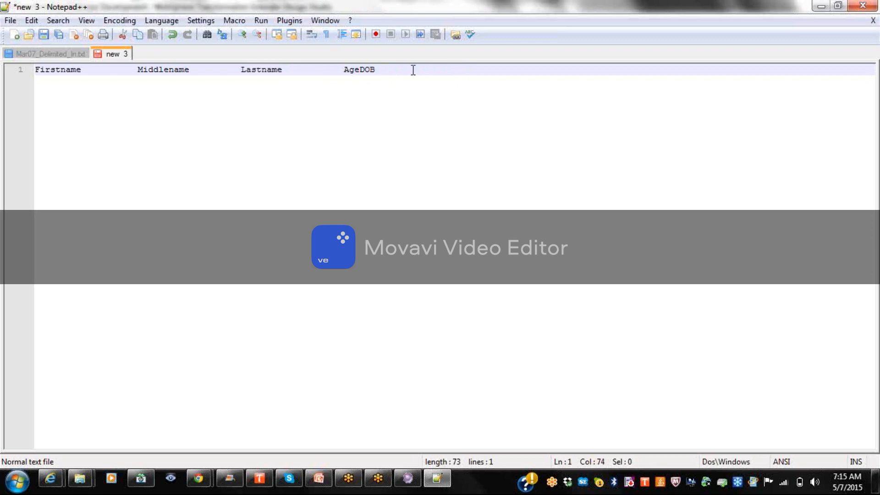
Append Company to the end of the header line and check its extent.
{"action": "type", "text": "Company"}
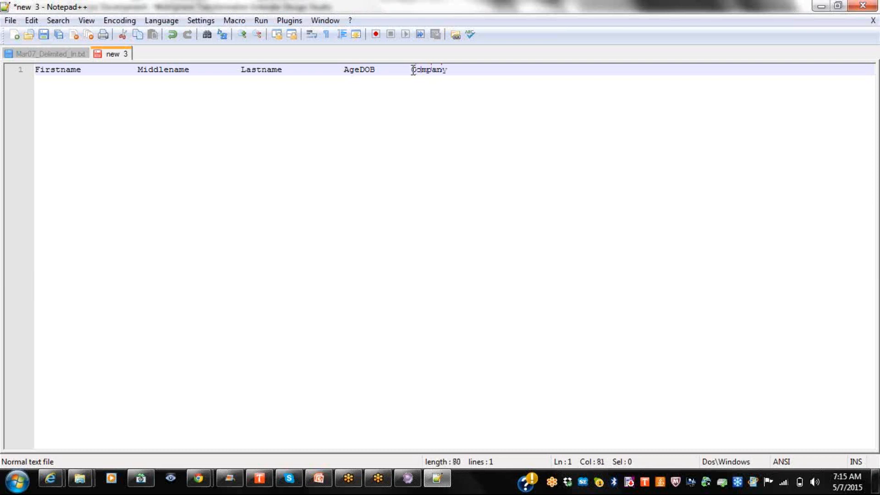
{"action": "left_click_drag", "start_coordinate": [413, 69], "coordinate": [499, 71]}
{"action": "left_click", "coordinate": [470, 71]}
{"action": "left_click", "coordinate": [48, 55]}
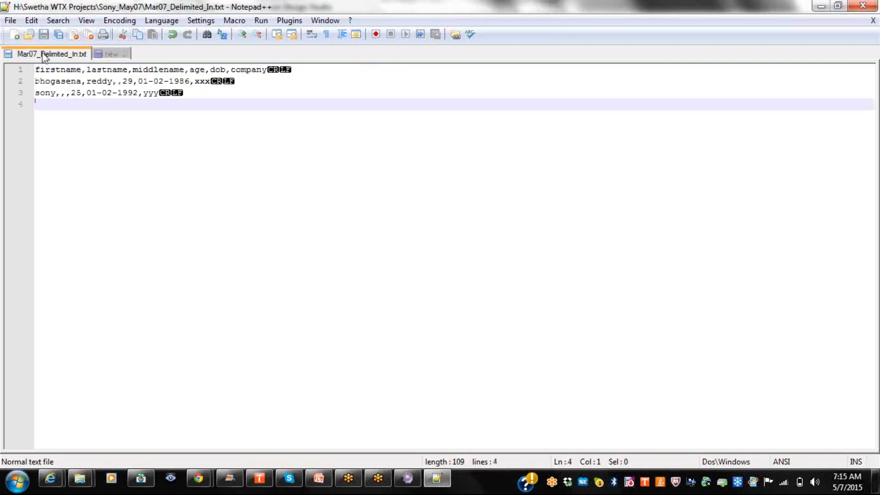
{"action": "left_click_drag", "start_coordinate": [310, 73], "coordinate": [2, 65]}
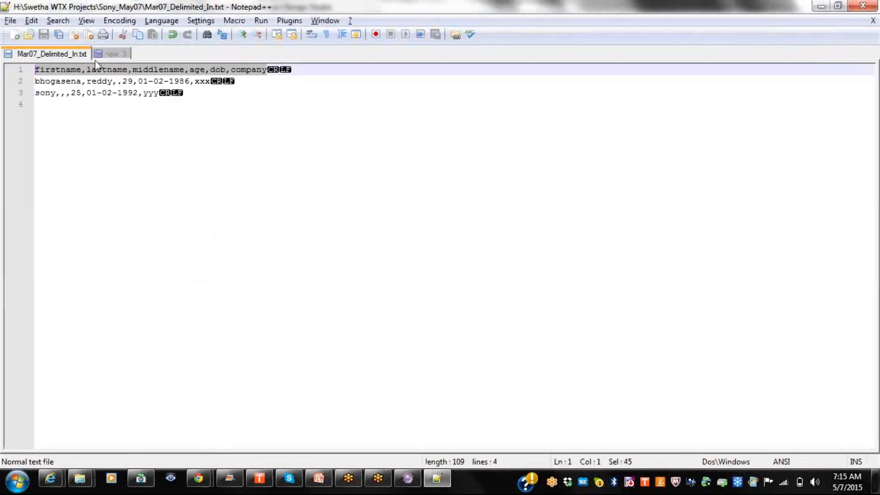
{"action": "left_click", "coordinate": [112, 54]}
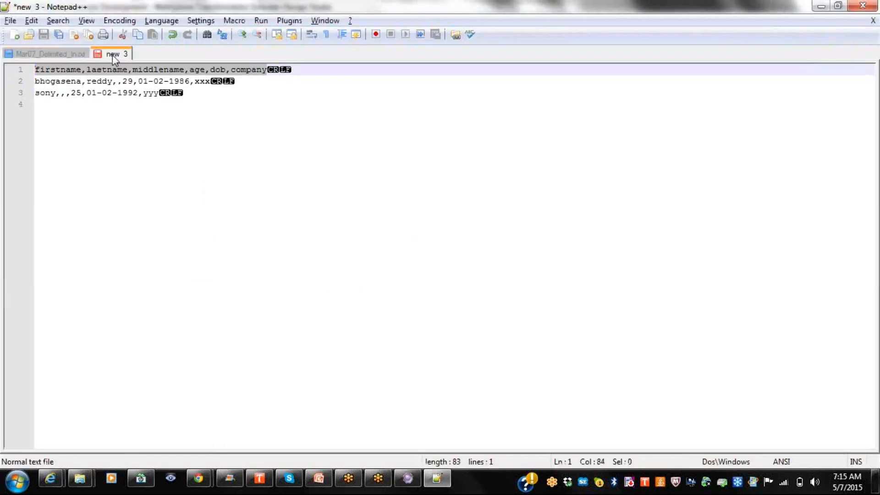
Save the header document as Mar07_Fixed_Out.txt and switch back to Mar07_Delimited_In.txt.
{"action": "left_click", "coordinate": [10, 20]}
{"action": "left_click", "coordinate": [70, 83]}
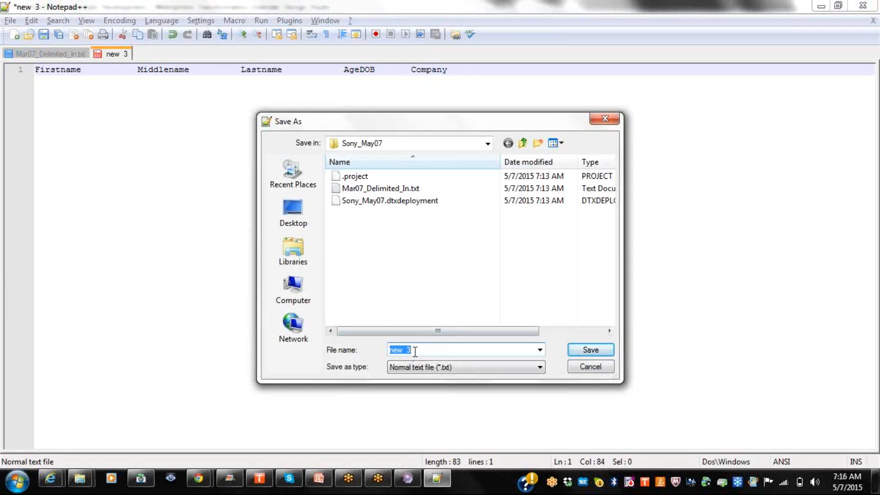
{"action": "type", "text": "S"}
{"action": "key", "text": "BackSpace"}
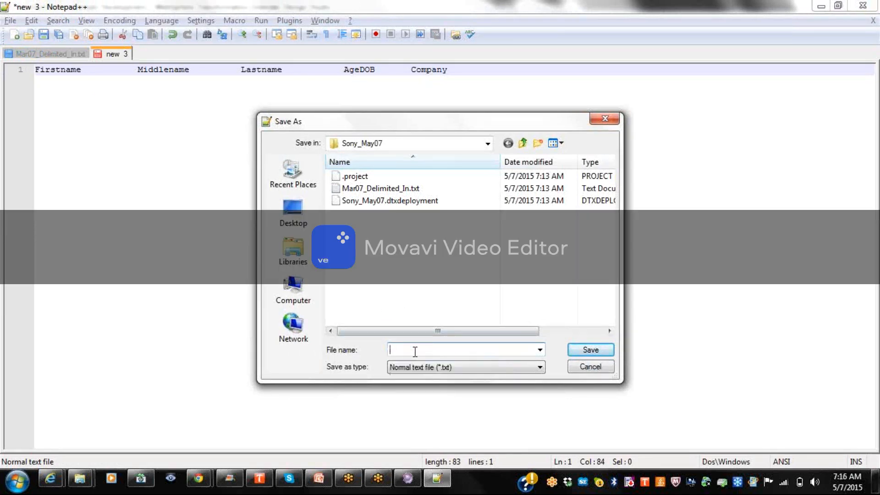
{"action": "type", "text": "Mar07"}
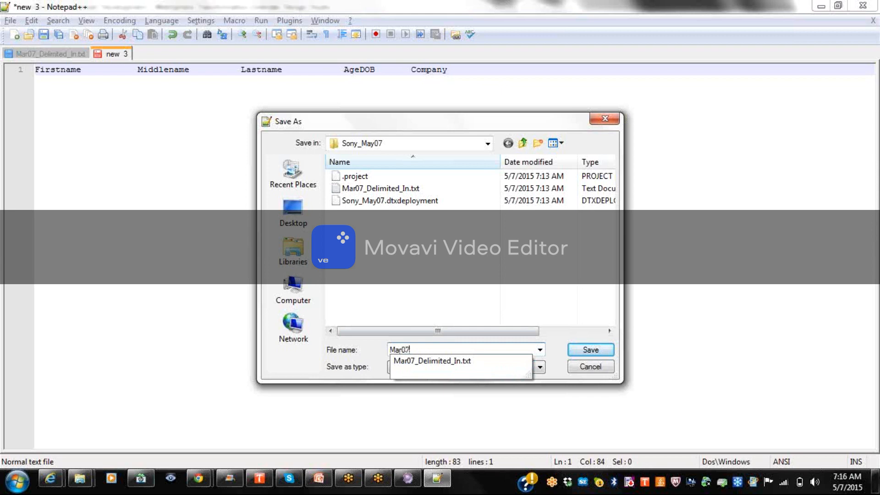
{"action": "type", "text": "_Fixe"}
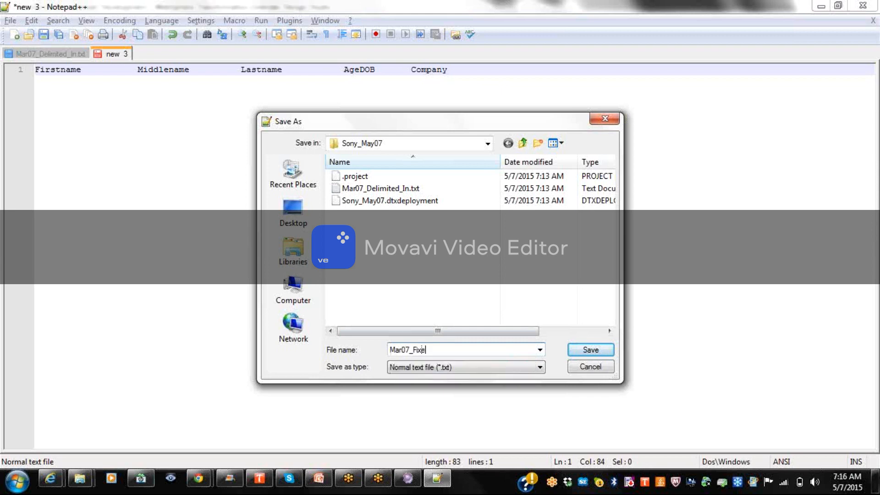
{"action": "type", "text": "d_Out"}
{"action": "left_click", "coordinate": [589, 350]}
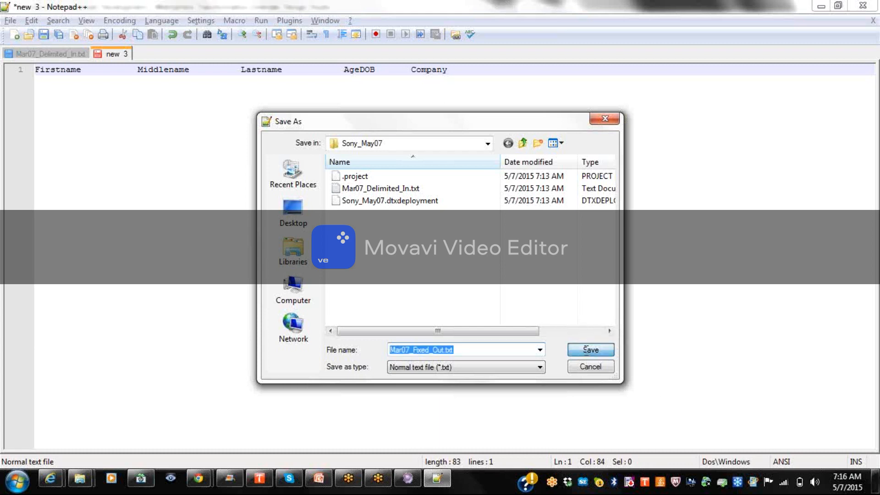
{"action": "left_click", "coordinate": [40, 56]}
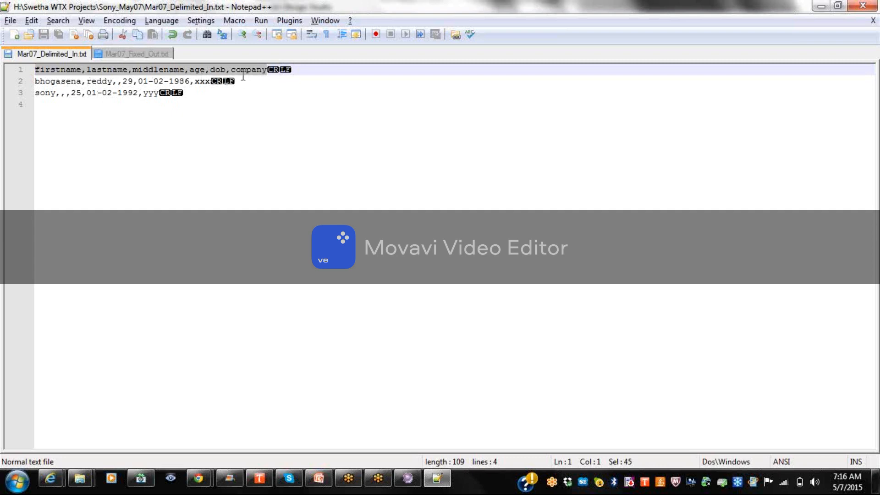
Review the age, dob and company header fields against Mar07_Fixed_Out.txt, then switch to Design Studio.
{"action": "left_click", "coordinate": [164, 71]}
{"action": "double_click", "coordinate": [198, 69]}
{"action": "double_click", "coordinate": [217, 69]}
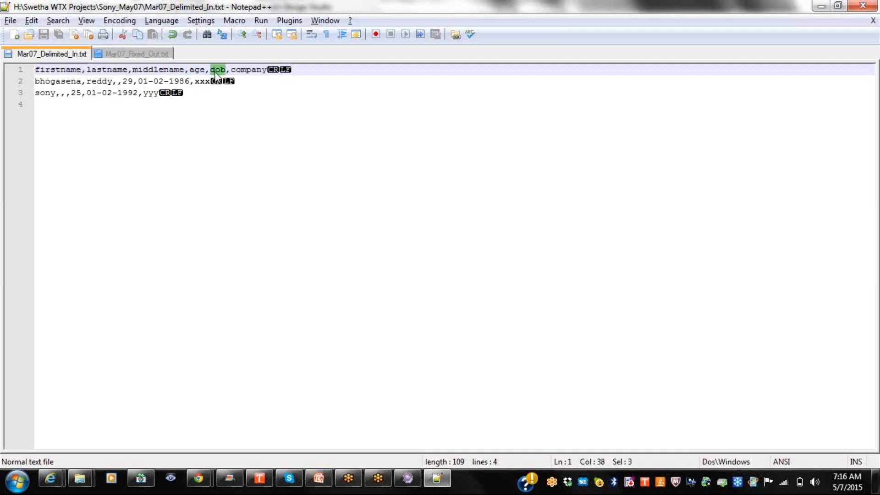
{"action": "double_click", "coordinate": [239, 70]}
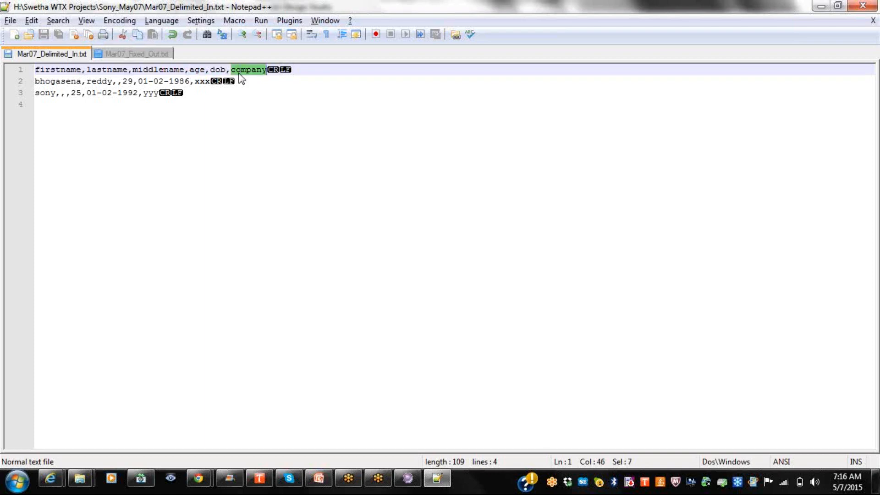
{"action": "left_click", "coordinate": [112, 56]}
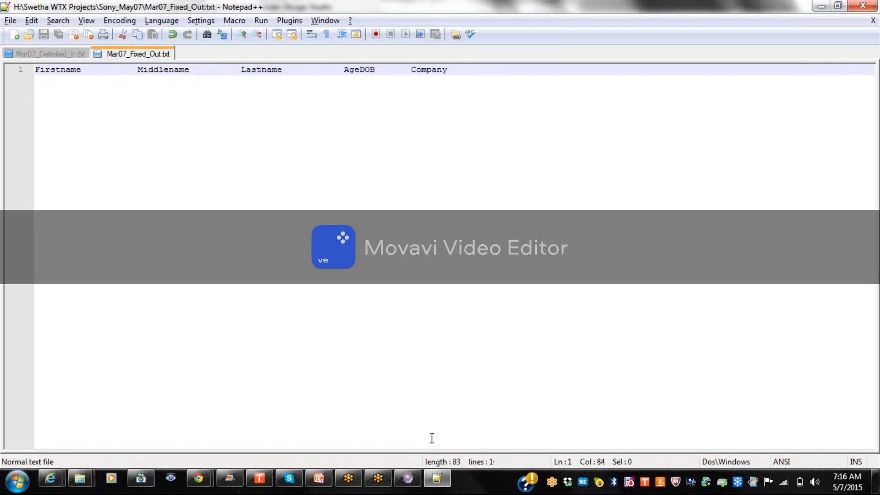
{"action": "left_click", "coordinate": [408, 478]}
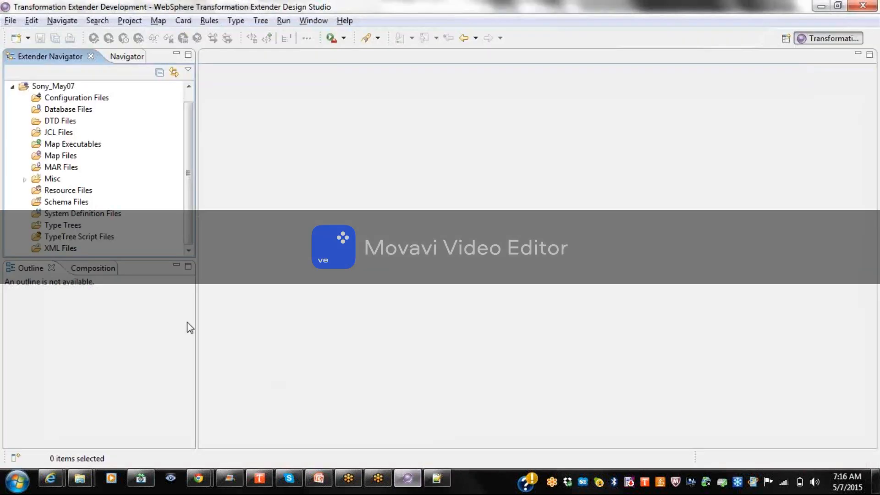
Create the type tree May07_Delimited_In.mtt under the Type Trees folder with Sony_May07 as parent.
{"action": "left_click", "coordinate": [72, 228]}
{"action": "right_click", "coordinate": [72, 229]}
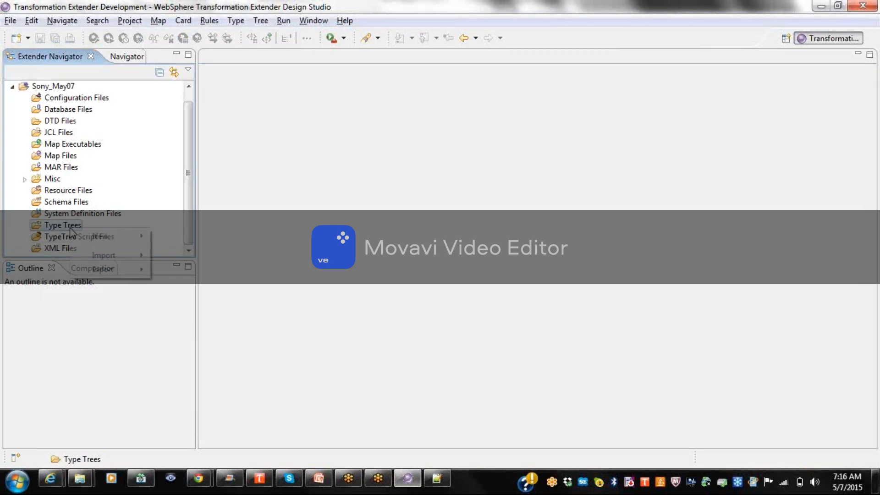
{"action": "mouse_move", "coordinate": [98, 238]}
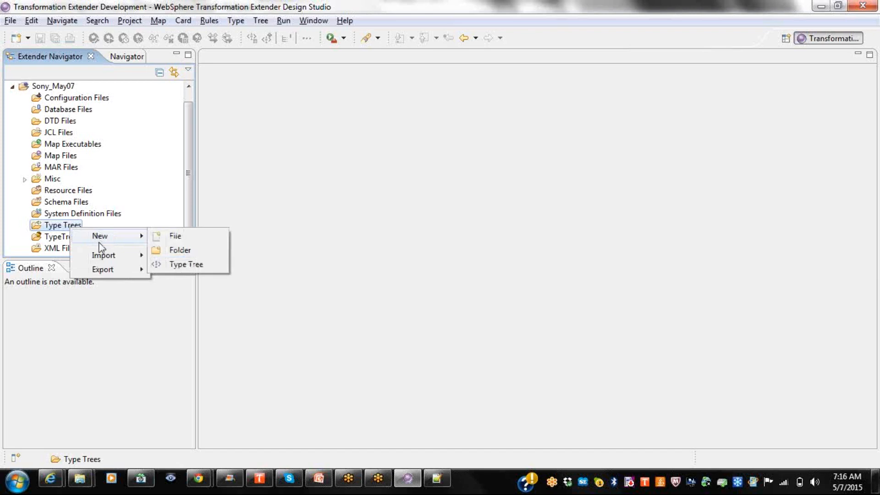
{"action": "mouse_move", "coordinate": [109, 257]}
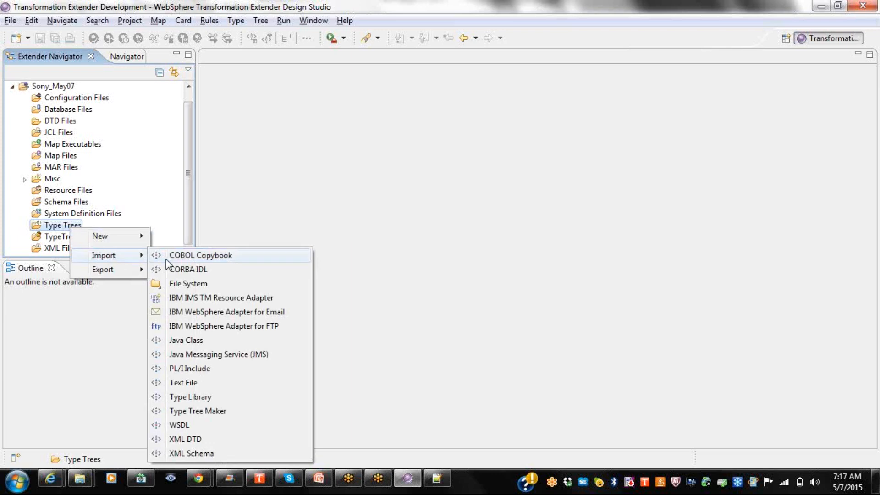
{"action": "mouse_move", "coordinate": [124, 238]}
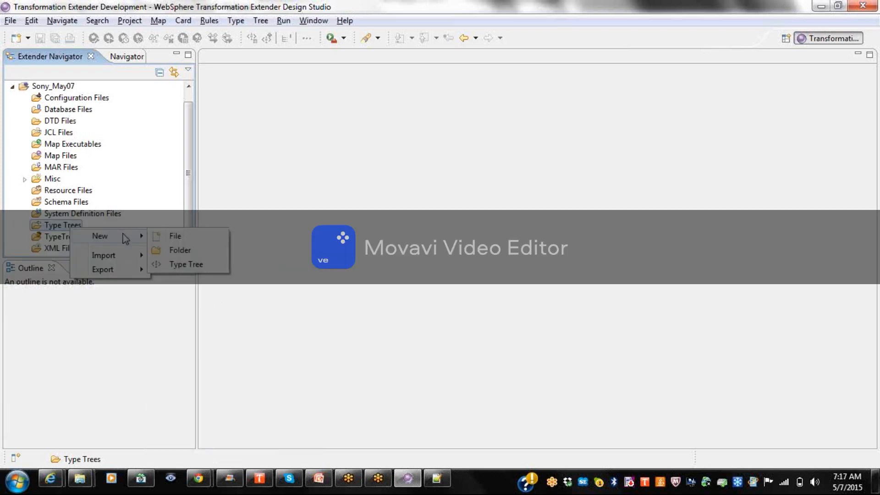
{"action": "left_click", "coordinate": [223, 266]}
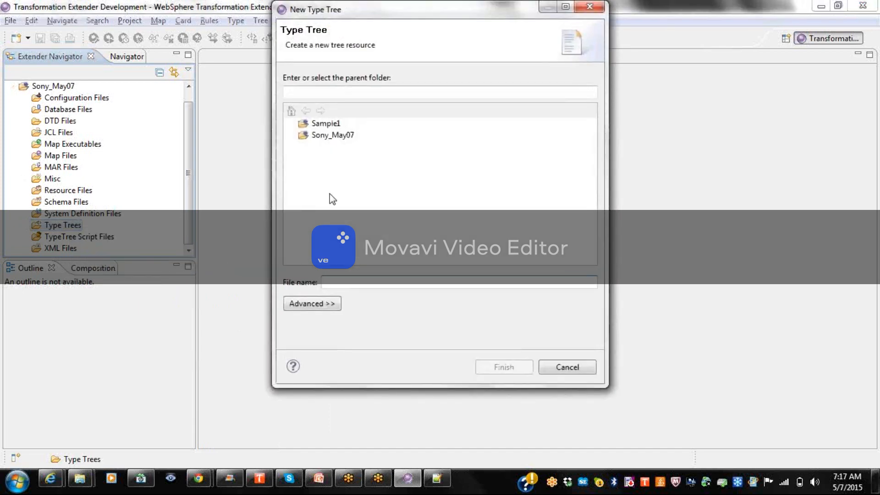
{"action": "left_click", "coordinate": [336, 137]}
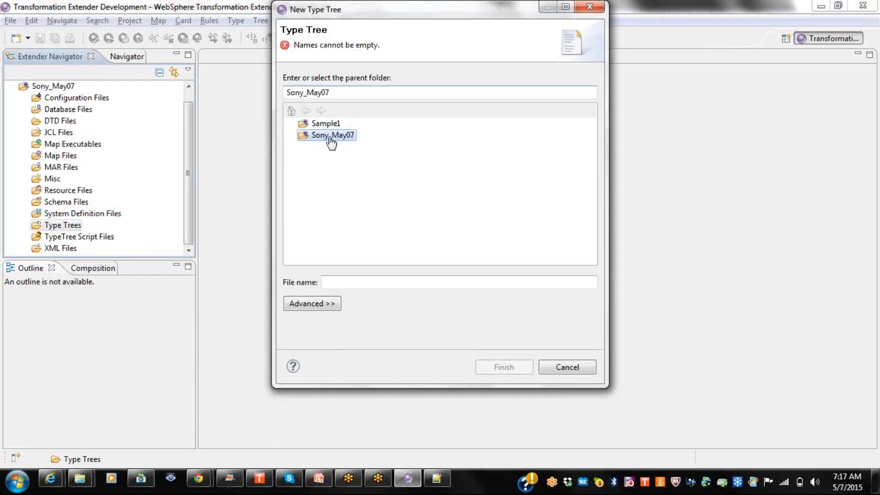
{"action": "left_click", "coordinate": [346, 283]}
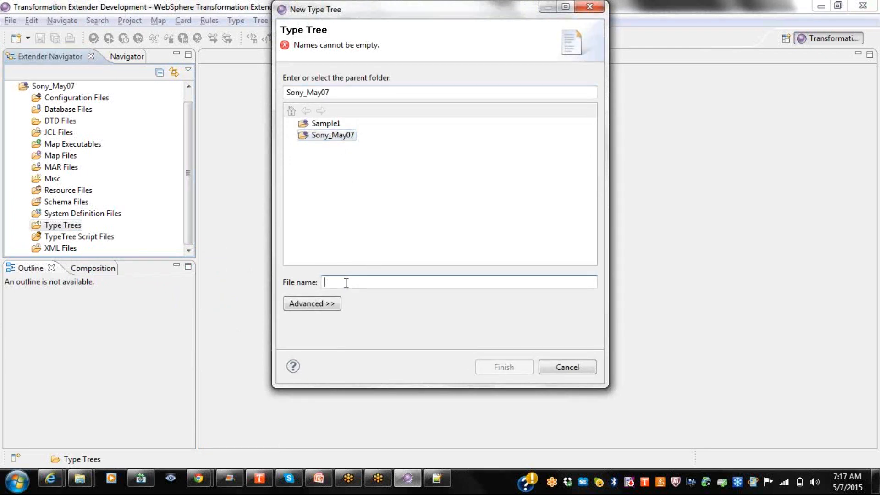
{"action": "type", "text": "Sony"}
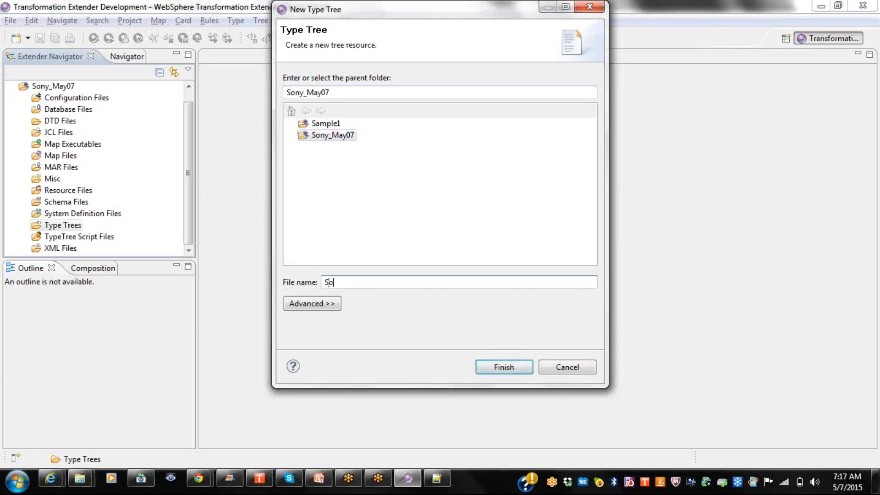
{"action": "key", "text": "BackSpace"}
{"action": "key", "text": "BackSpace"}
{"action": "key", "text": "BackSpace"}
{"action": "key", "text": "BackSpace"}
{"action": "type", "text": "May07_De"}
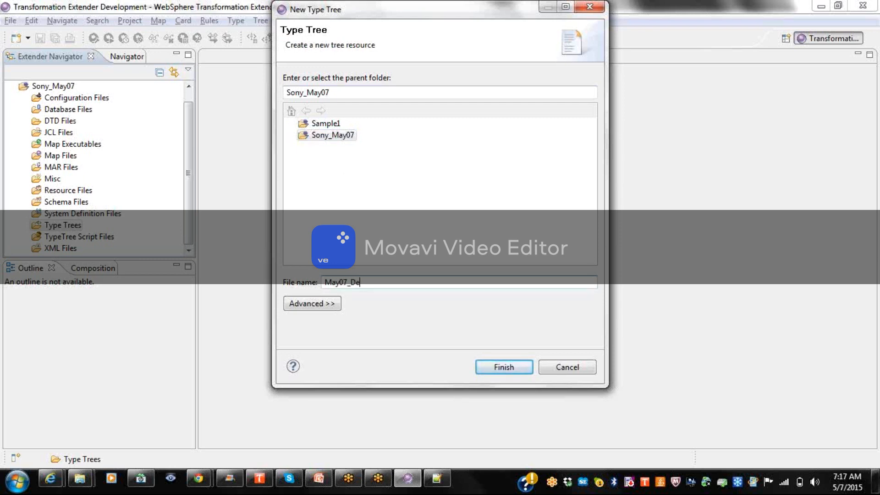
{"action": "type", "text": "limited_in.mtt"}
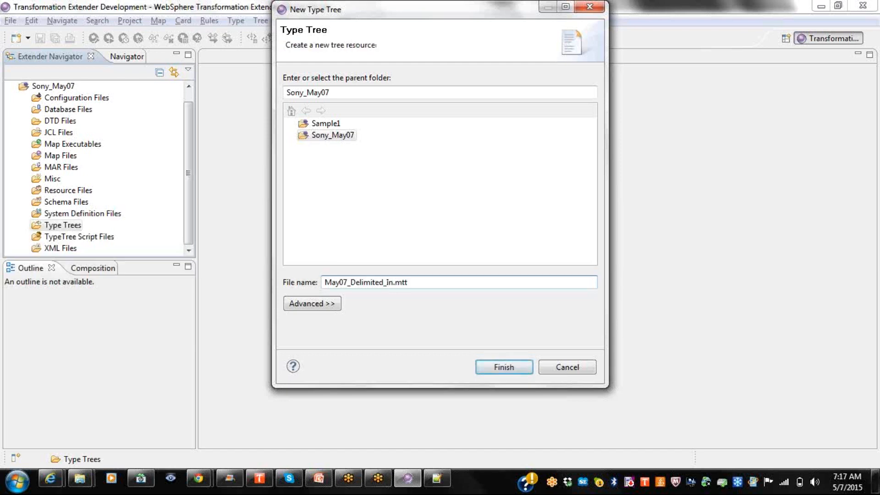
{"action": "left_click", "coordinate": [496, 366]}
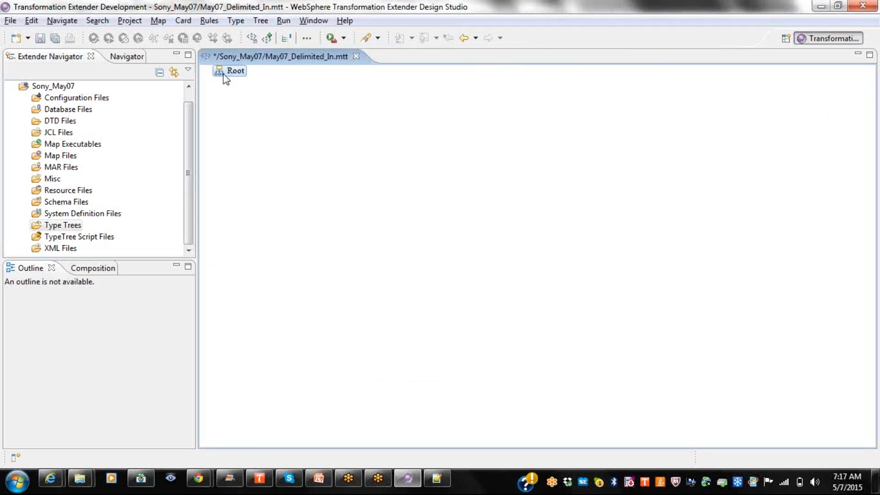
{"action": "right_click", "coordinate": [57, 225]}
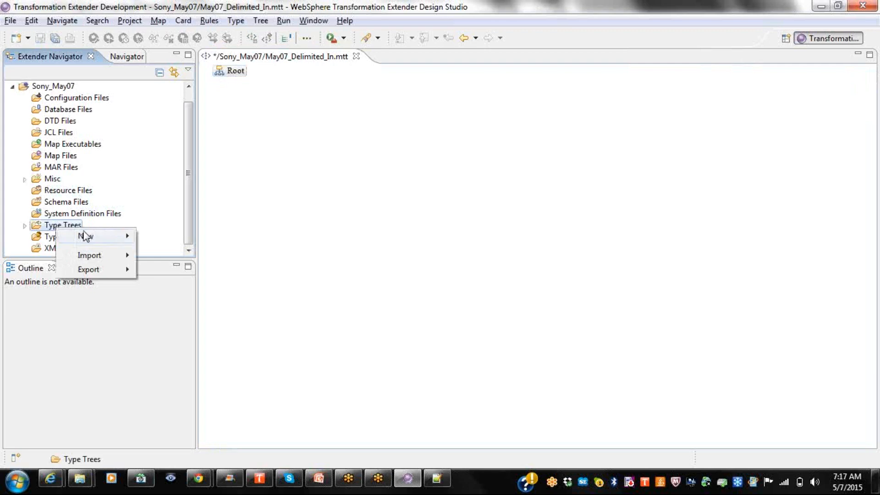
{"action": "left_click", "coordinate": [198, 269]}
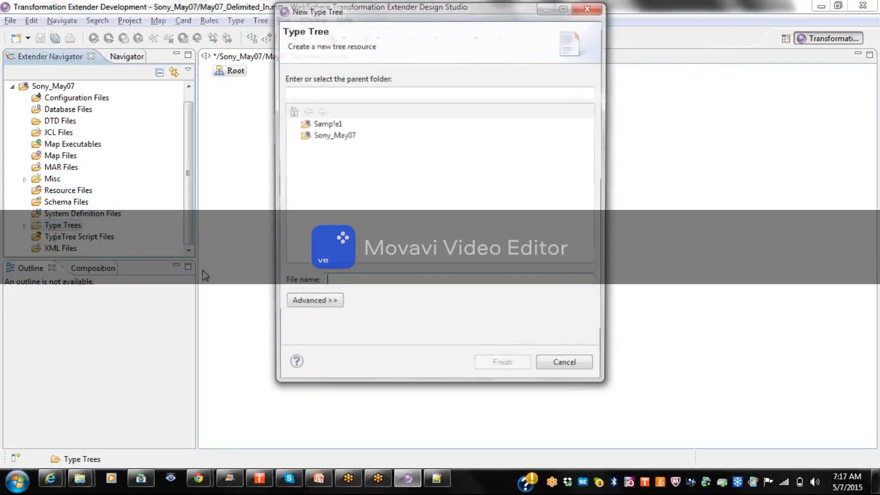
{"action": "left_click", "coordinate": [345, 138]}
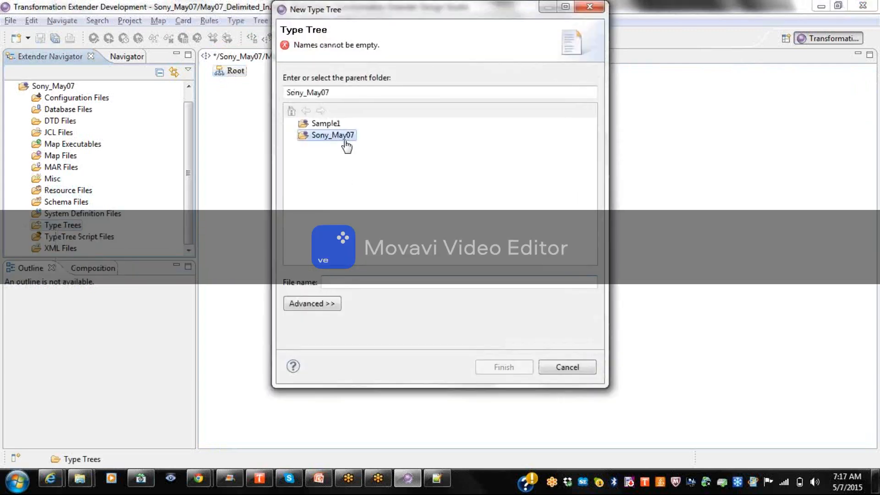
{"action": "left_click", "coordinate": [345, 282]}
{"action": "type", "text": "test"}
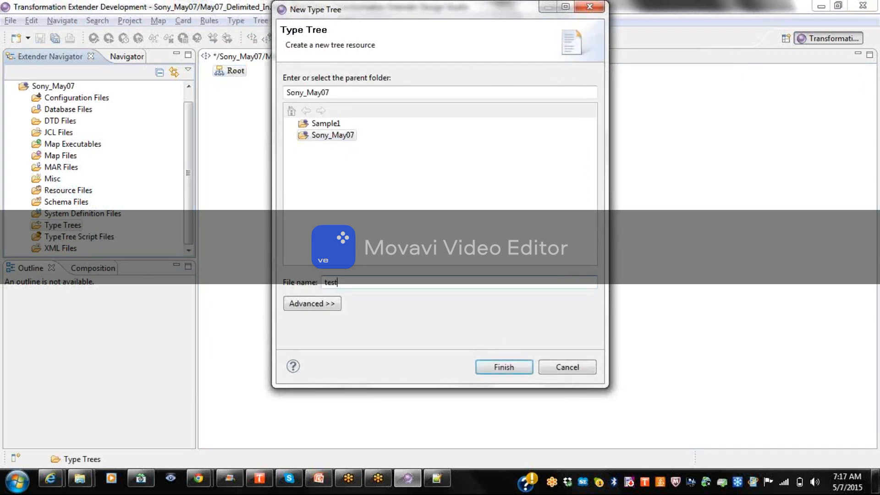
{"action": "left_click", "coordinate": [481, 365]}
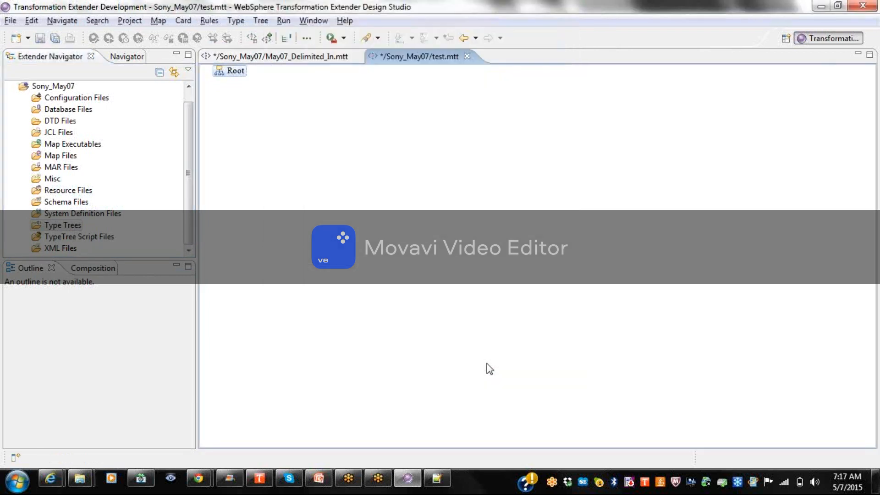
{"action": "left_click", "coordinate": [464, 58]}
{"action": "left_click", "coordinate": [490, 246]}
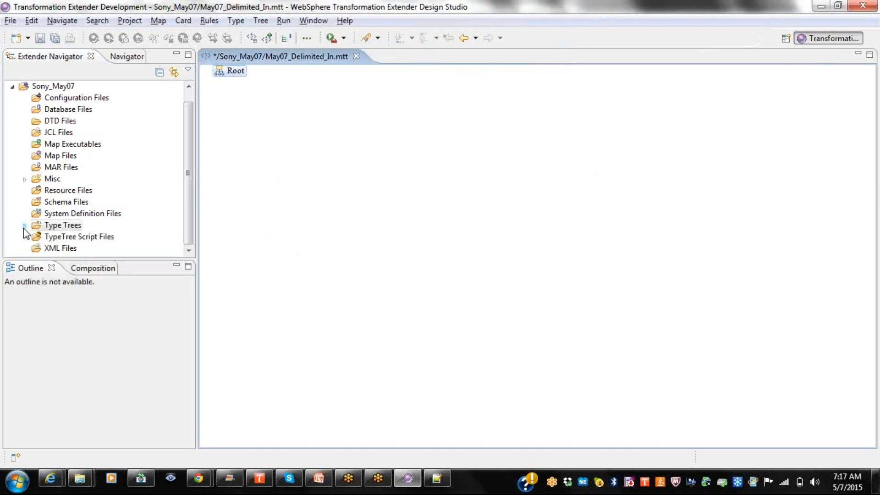
{"action": "left_click", "coordinate": [24, 225]}
{"action": "left_click", "coordinate": [57, 249]}
{"action": "right_click", "coordinate": [57, 249]}
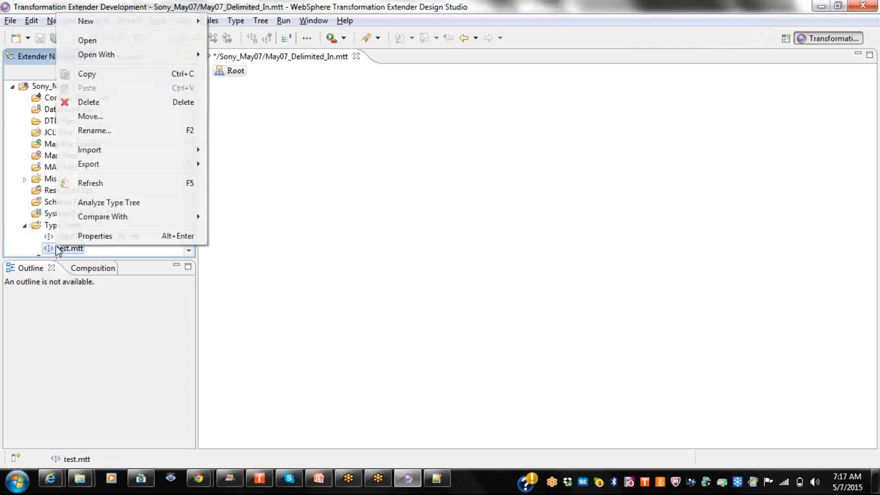
{"action": "left_click", "coordinate": [101, 104]}
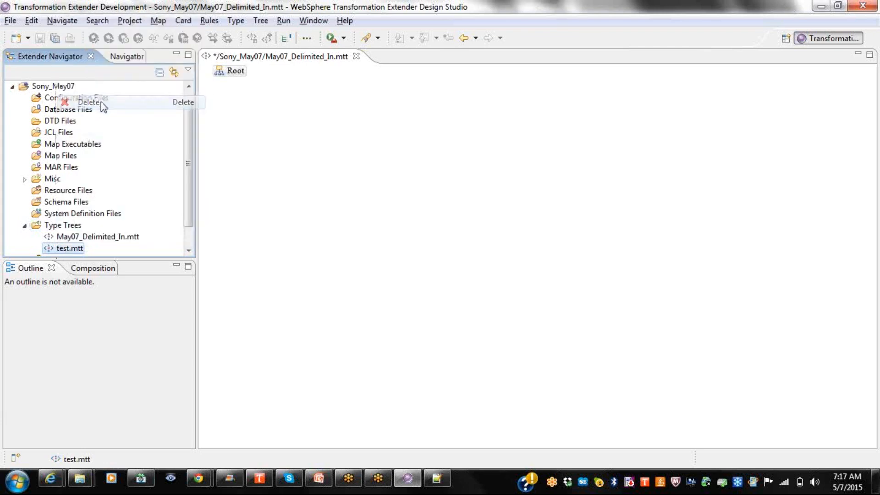
{"action": "left_click", "coordinate": [488, 255]}
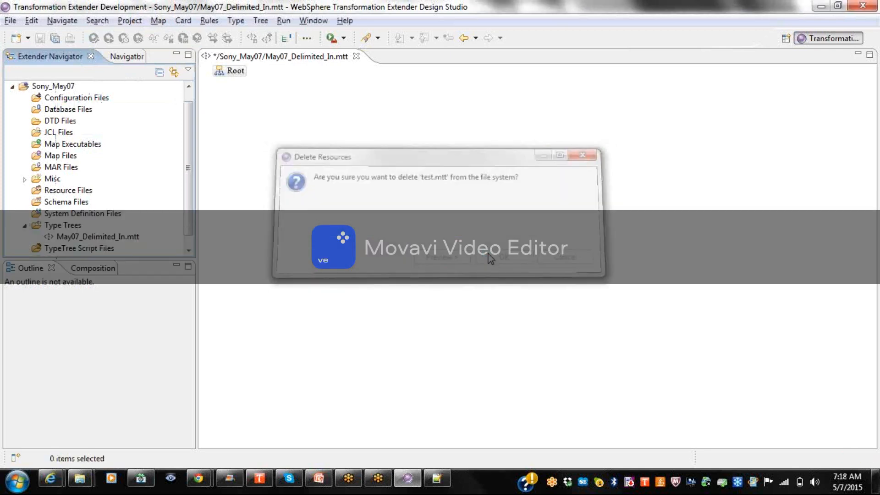
Rename the Root type to DATA in its Properties view.
{"action": "right_click", "coordinate": [237, 72]}
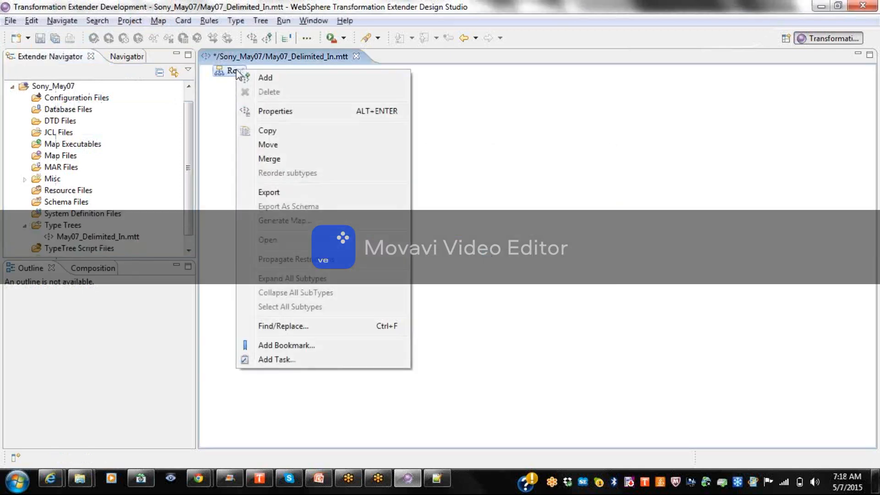
{"action": "left_click", "coordinate": [284, 117]}
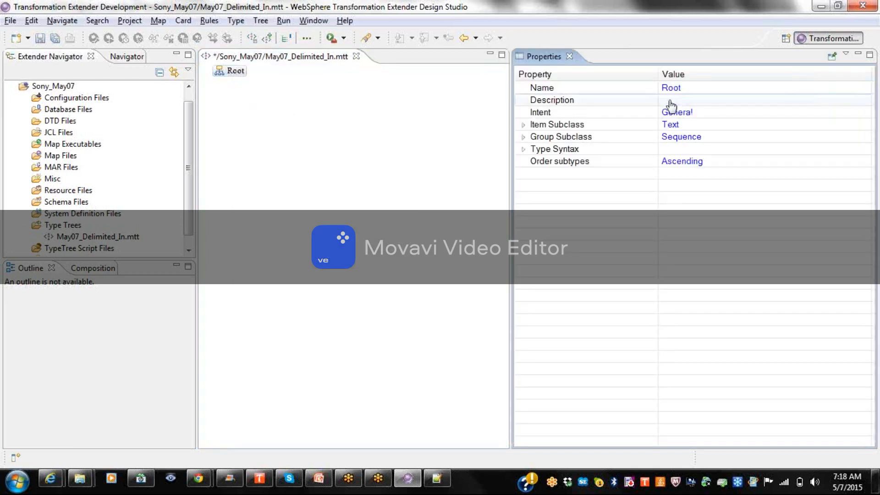
{"action": "left_click", "coordinate": [697, 92]}
{"action": "type", "text": "DATA"}
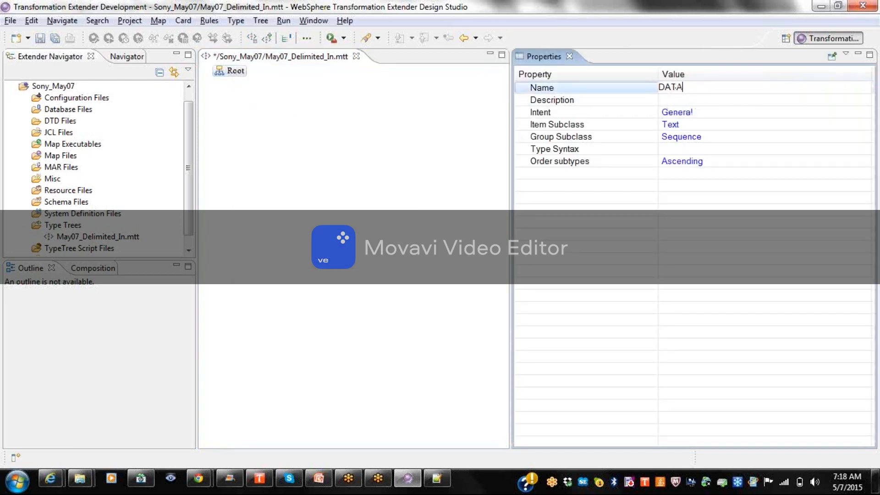
{"action": "key", "text": "Return"}
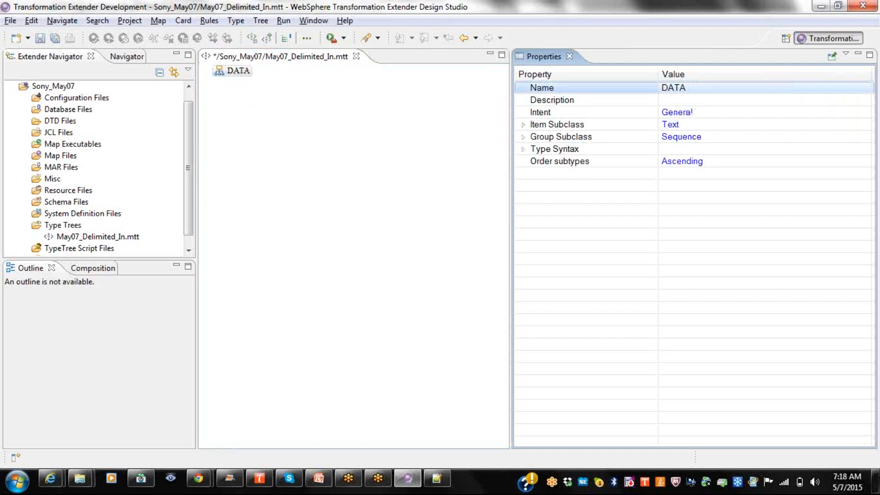
{"action": "left_click", "coordinate": [569, 56]}
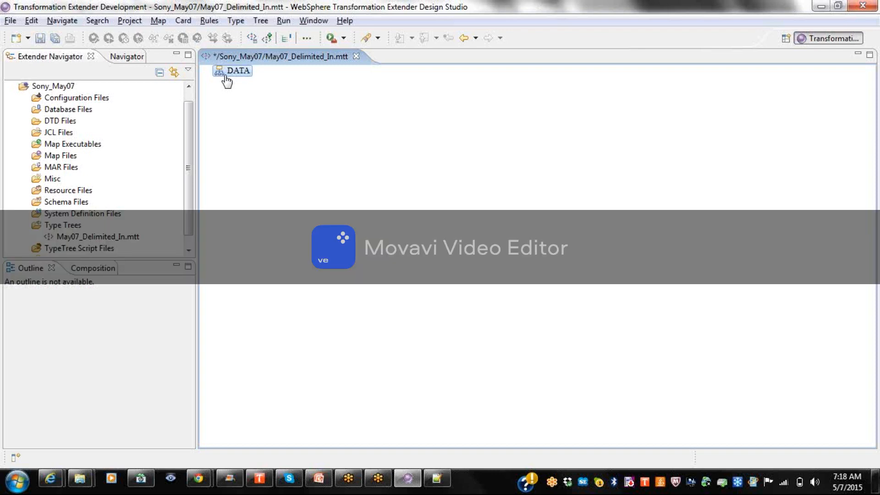
Add the types Fields and Records under DATA.
{"action": "right_click", "coordinate": [225, 78]}
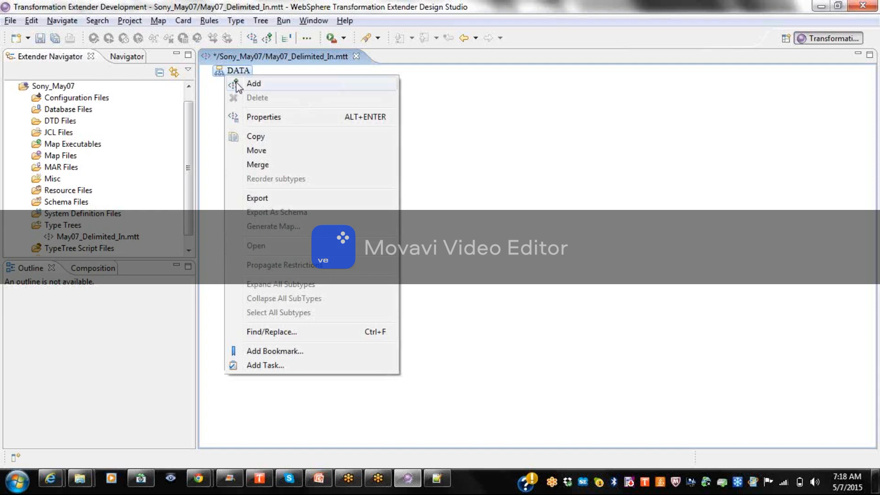
{"action": "left_click", "coordinate": [236, 82]}
{"action": "left_click", "coordinate": [484, 246]}
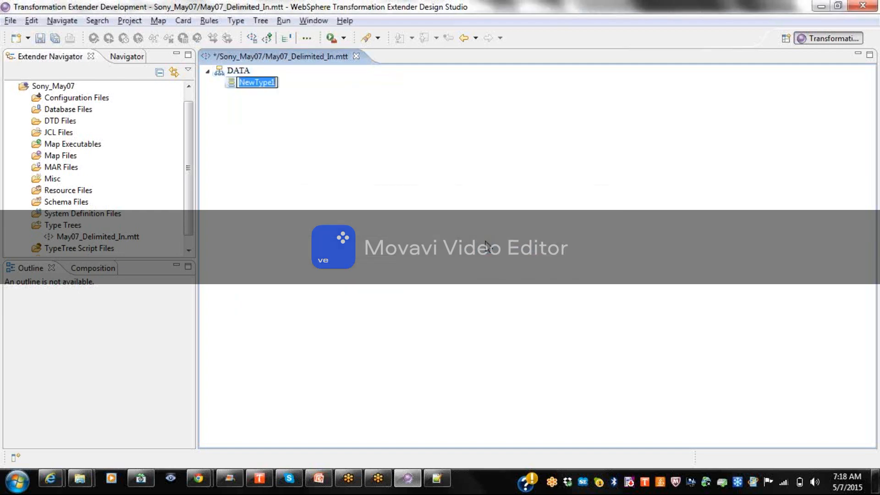
{"action": "type", "text": "Fields"}
{"action": "key", "text": "Return"}
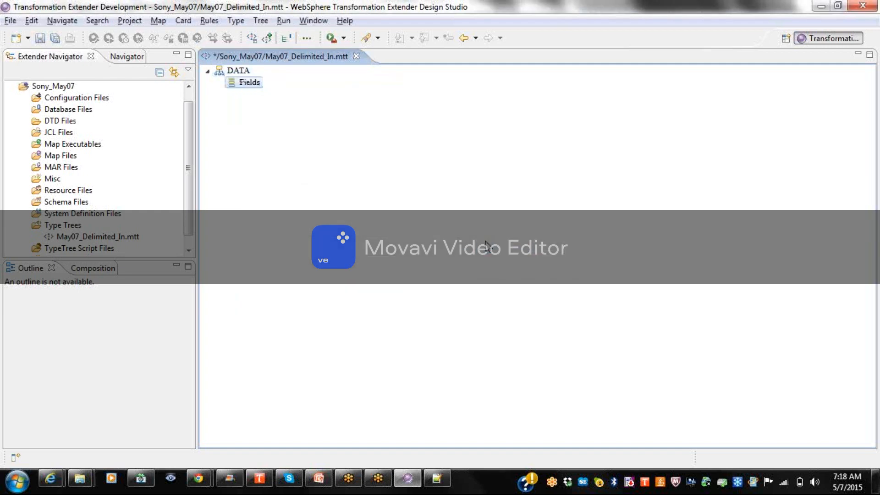
{"action": "right_click", "coordinate": [246, 73]}
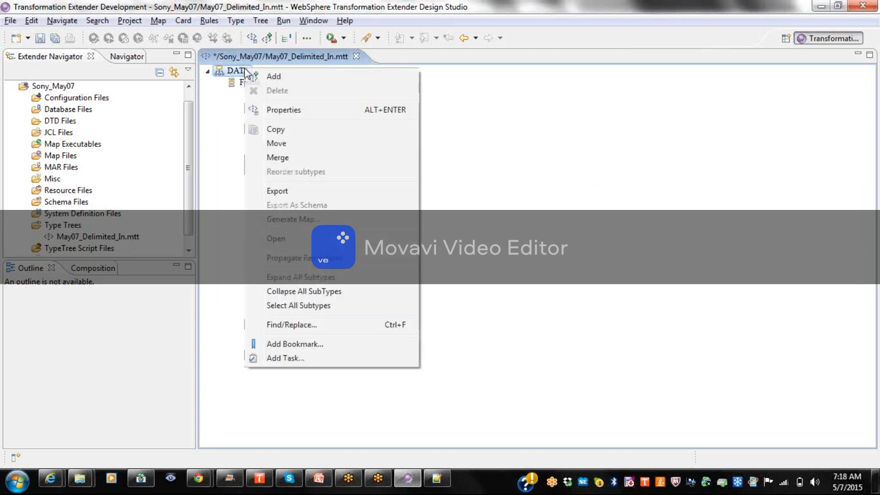
{"action": "left_click", "coordinate": [256, 77]}
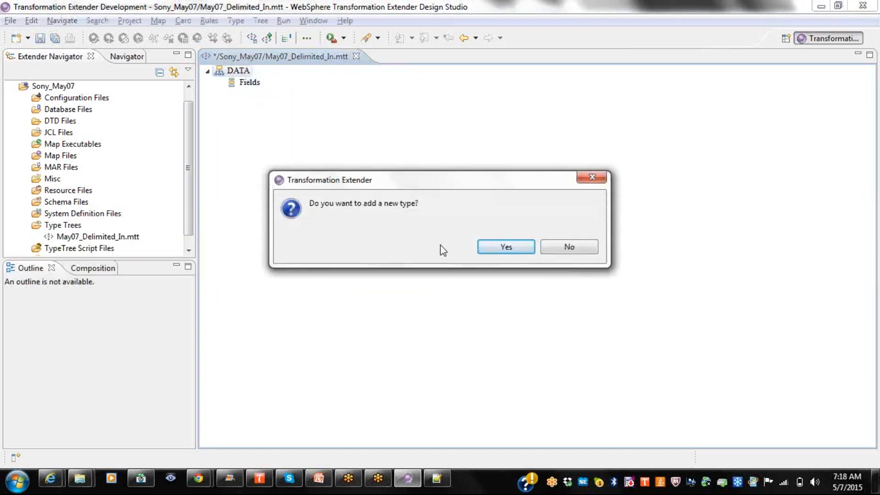
{"action": "left_click", "coordinate": [510, 243]}
{"action": "type", "text": "Records"}
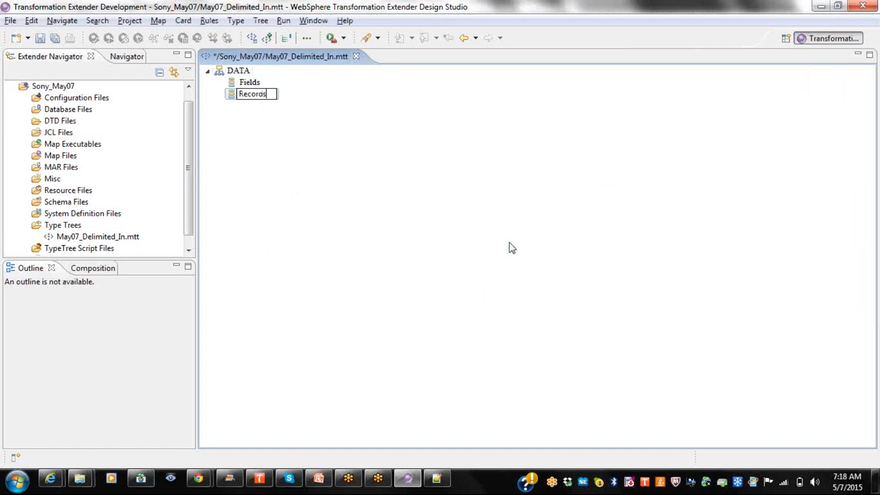
{"action": "key", "text": "Return"}
Add a File type under DATA and save the type tree.
{"action": "right_click", "coordinate": [238, 71]}
{"action": "left_click", "coordinate": [257, 83]}
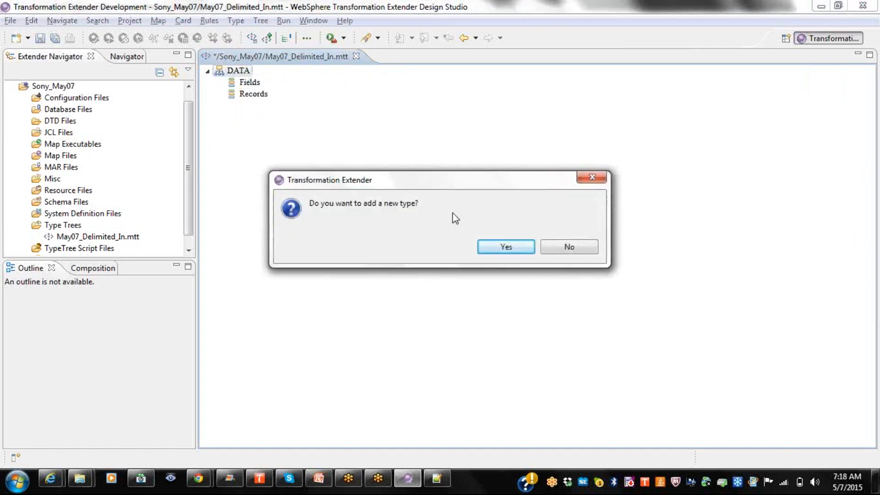
{"action": "left_click", "coordinate": [490, 251]}
{"action": "type", "text": "File"}
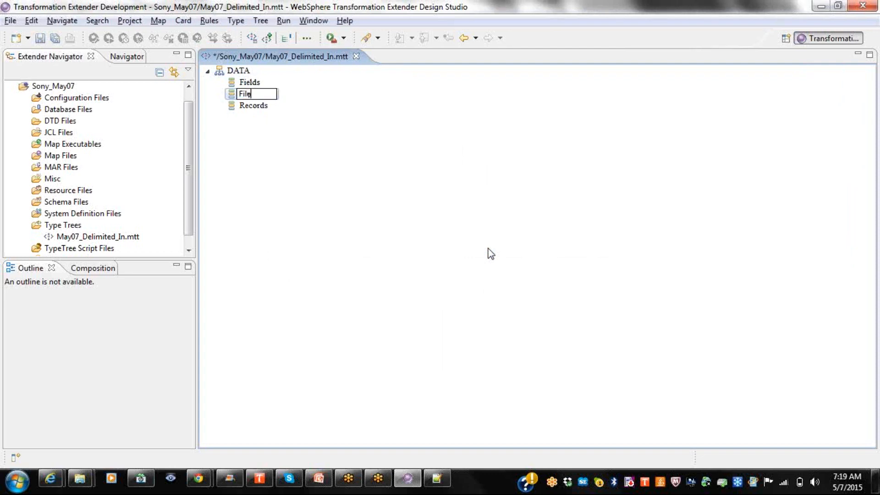
{"action": "key", "text": "Return"}
{"action": "left_click", "coordinate": [40, 38]}
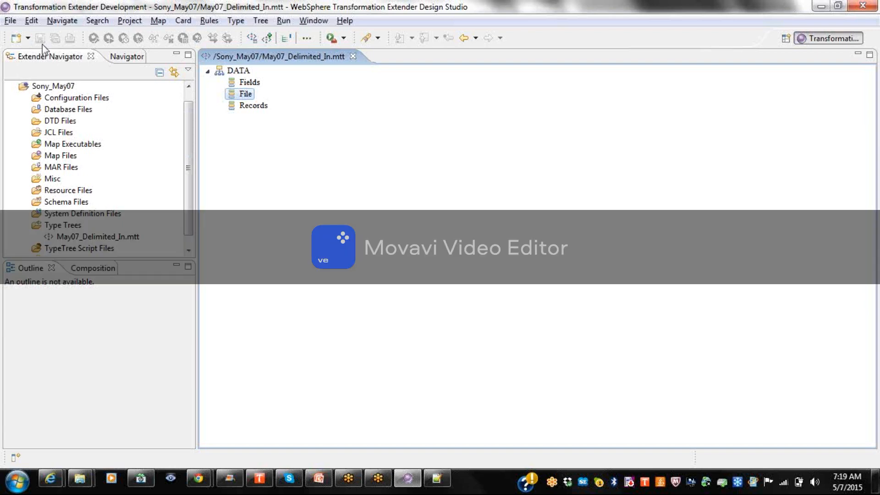
Add a new type NewType1 inside Fields.
{"action": "left_click", "coordinate": [247, 83]}
{"action": "right_click", "coordinate": [245, 83]}
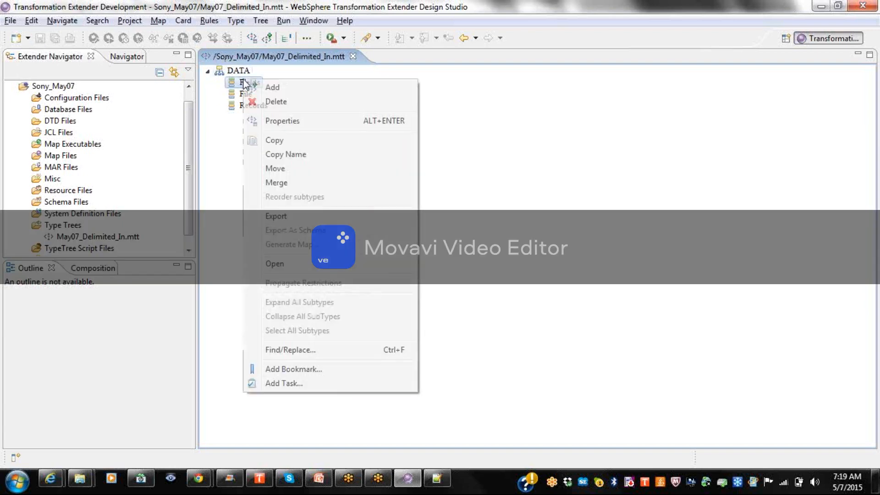
{"action": "left_click", "coordinate": [267, 91]}
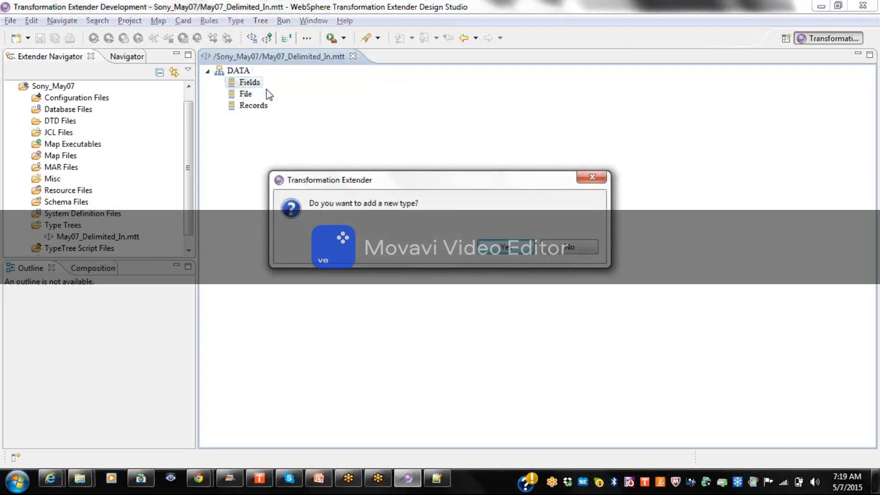
{"action": "left_click", "coordinate": [504, 247]}
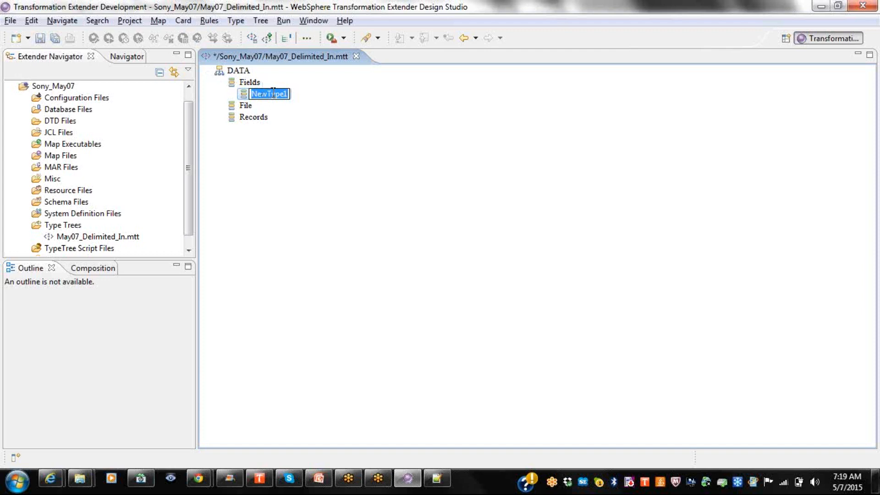
Name the new Fields type First_name.
{"action": "type", "text": "FIrs"}
{"action": "key", "text": "BackSpace"}
{"action": "key", "text": "BackSpace"}
{"action": "key", "text": "BackSpace"}
{"action": "type", "text": "ir"}
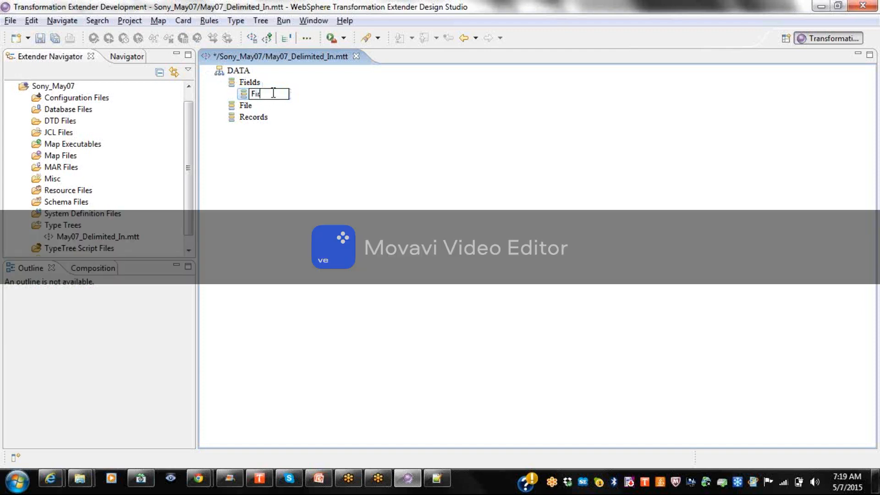
{"action": "type", "text": "st_name"}
{"action": "key", "text": "Return"}
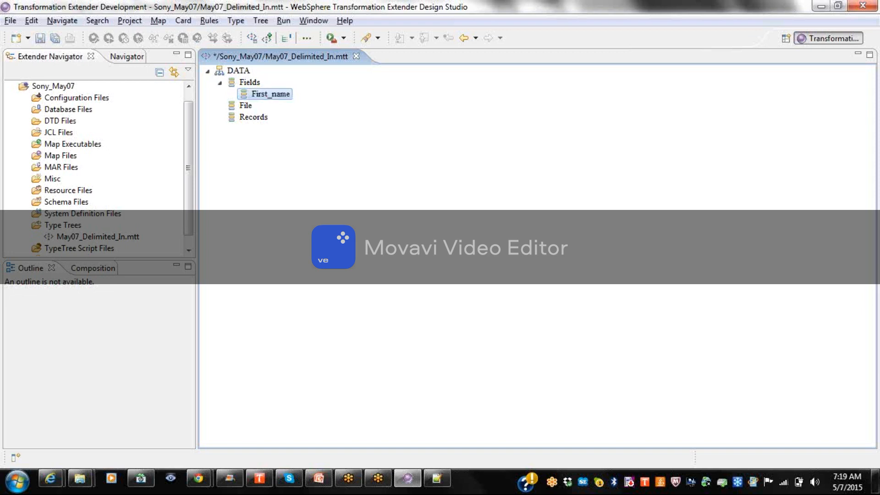
In the type's Properties, try renaming it with a space, then as First-name; both names are rejected.
{"action": "right_click", "coordinate": [282, 94]}
{"action": "left_click", "coordinate": [314, 134]}
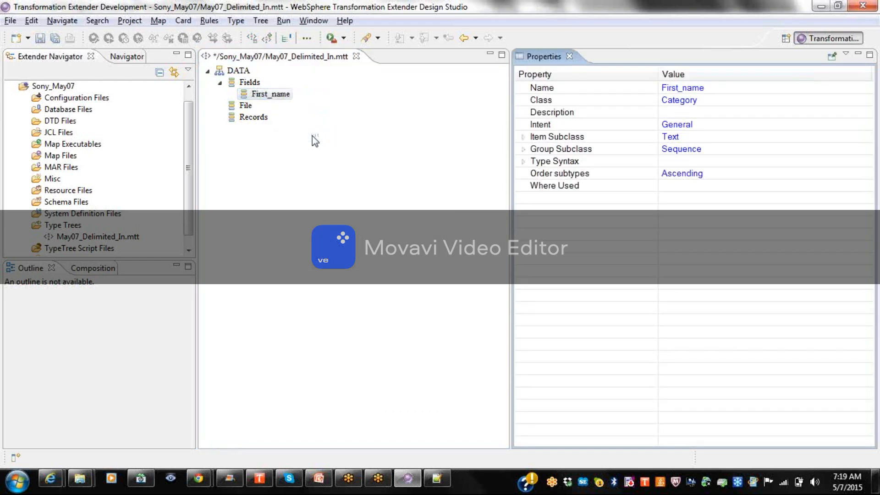
{"action": "left_click", "coordinate": [688, 88]}
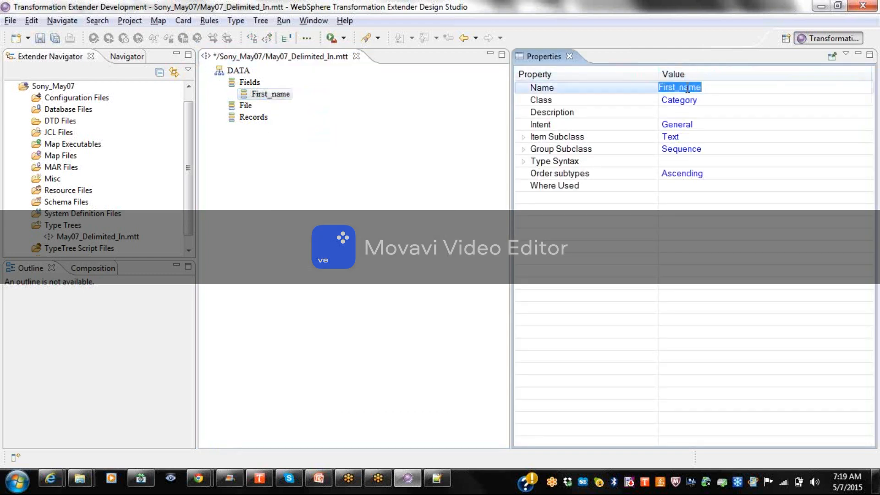
{"action": "left_click", "coordinate": [682, 88]}
{"action": "key", "text": "BackSpace"}
{"action": "key", "text": "Return"}
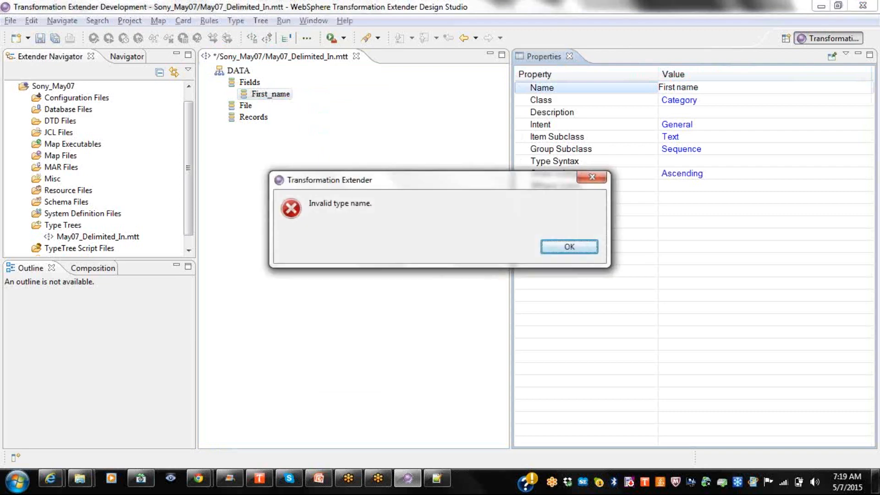
{"action": "left_click", "coordinate": [570, 247]}
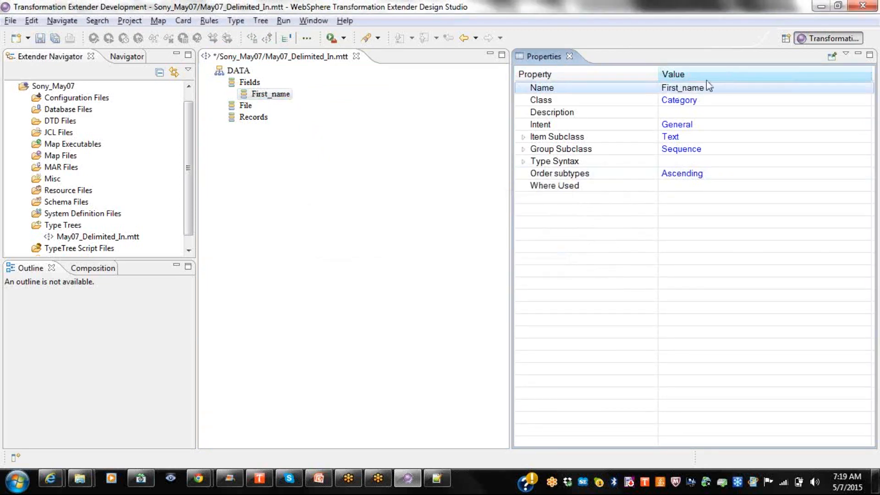
{"action": "left_click", "coordinate": [683, 88]}
{"action": "left_click", "coordinate": [681, 87]}
{"action": "key", "text": "BackSpace"}
{"action": "type", "text": "-"}
{"action": "key", "text": "Return"}
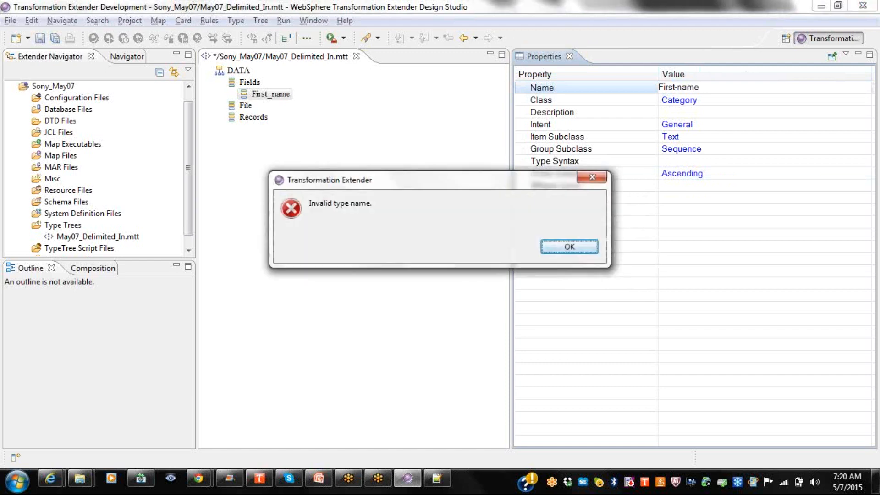
Dismiss the error, rename the type First_Name, and bring up its Class choices.
{"action": "left_click", "coordinate": [576, 243]}
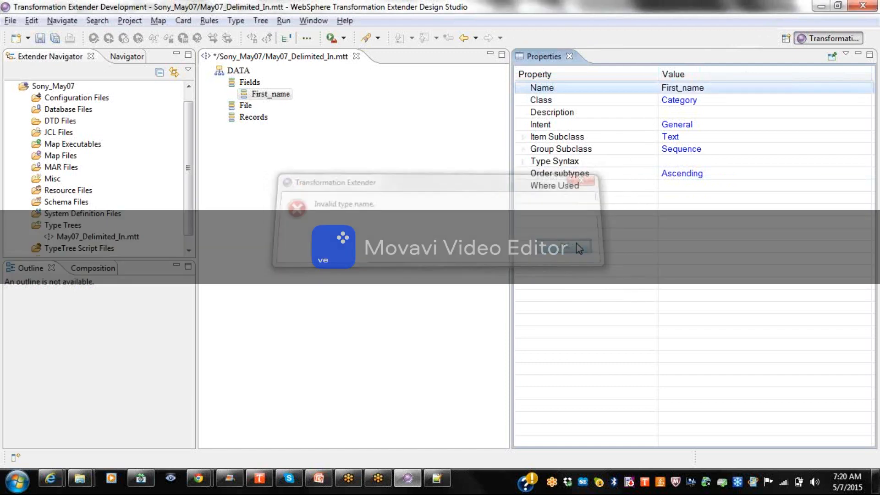
{"action": "left_click", "coordinate": [680, 88]}
{"action": "left_click", "coordinate": [679, 88]}
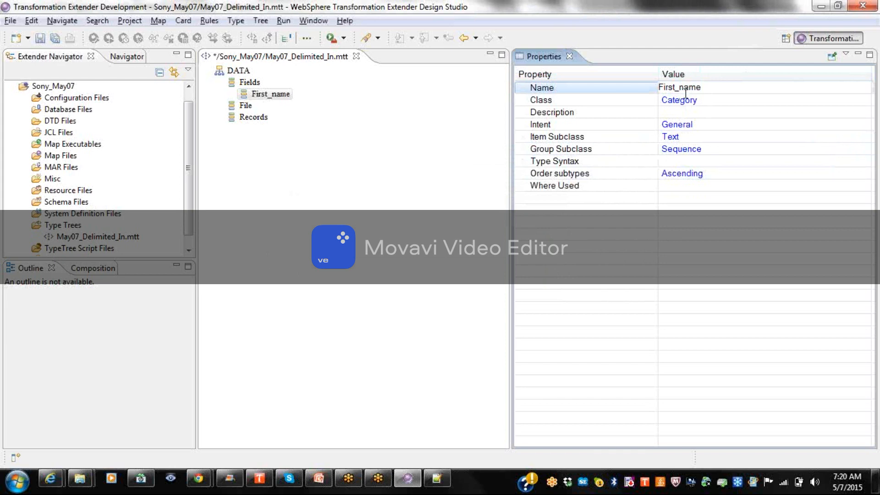
{"action": "key", "text": "Delete"}
{"action": "type", "text": "N"}
{"action": "key", "text": "Return"}
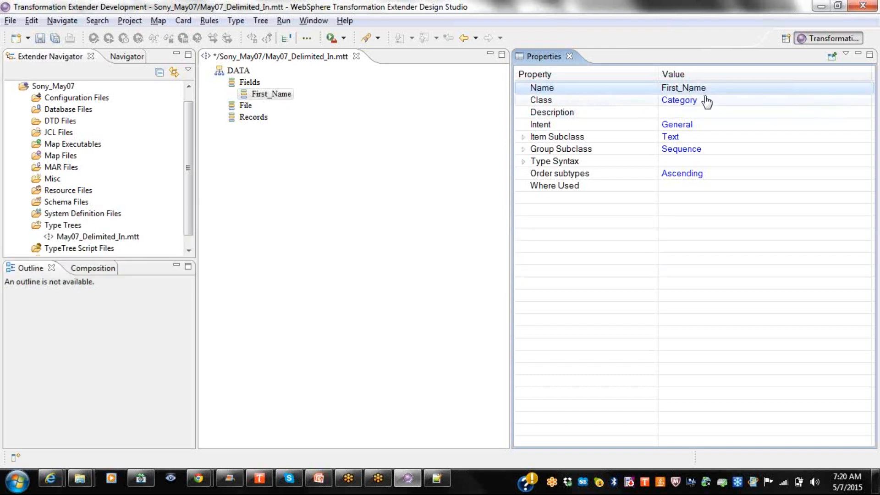
{"action": "left_click", "coordinate": [704, 102]}
{"action": "left_click", "coordinate": [706, 102]}
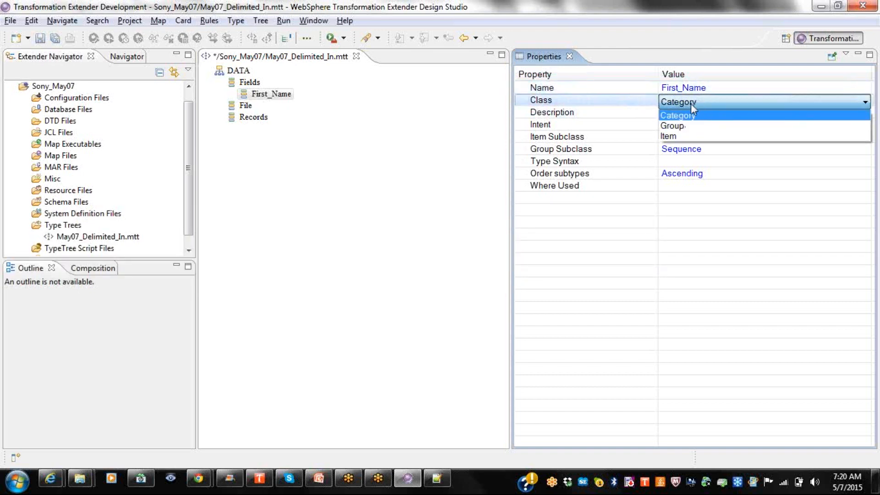
Change First_Name's class to Item, confirm, and expand all Item Subclass subtypes.
{"action": "left_click", "coordinate": [670, 136]}
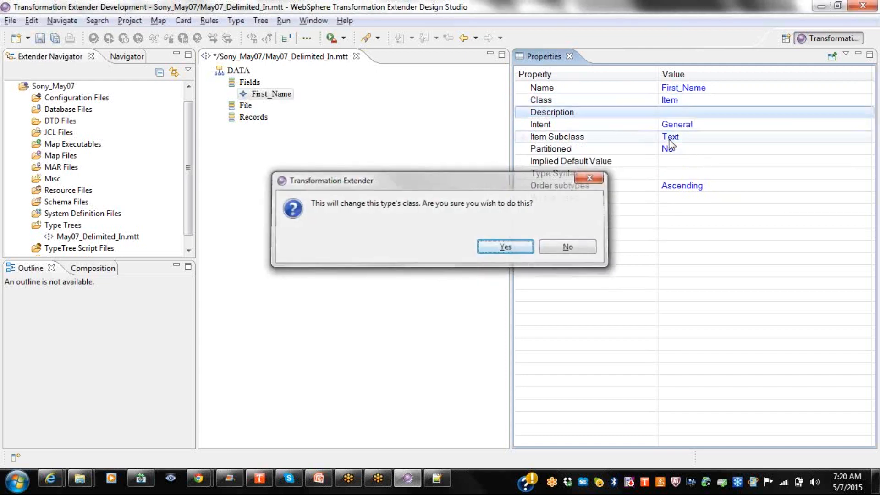
{"action": "key", "text": "Return"}
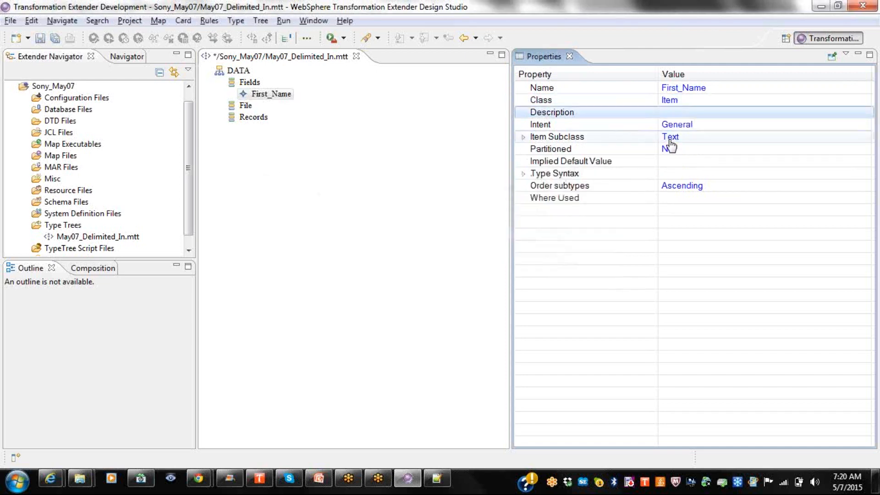
{"action": "double_click", "coordinate": [559, 137]}
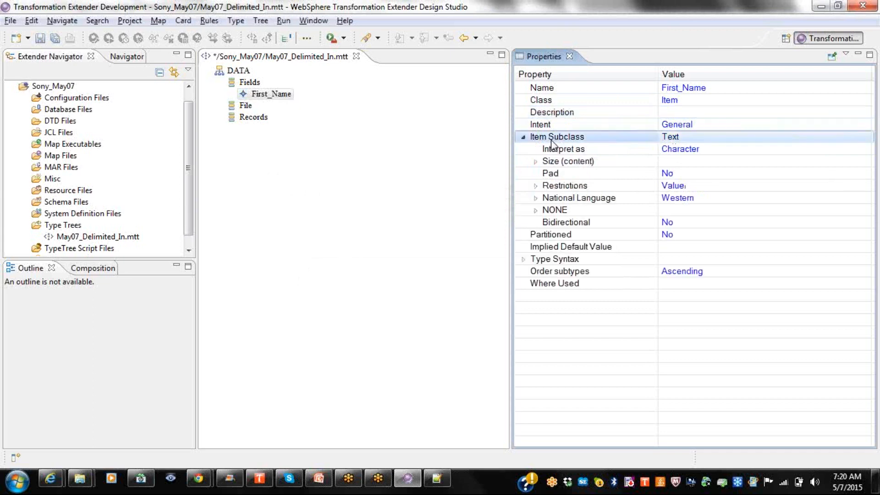
{"action": "right_click", "coordinate": [563, 141]}
{"action": "left_click", "coordinate": [567, 148]}
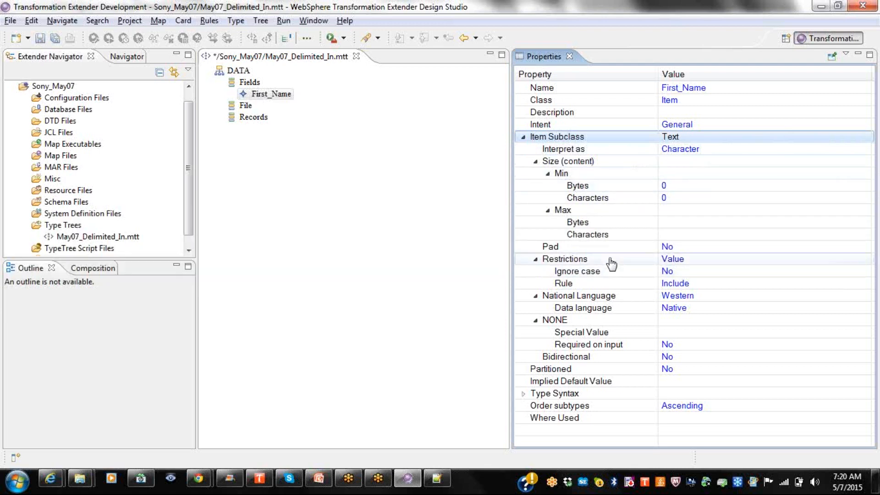
{"action": "left_click", "coordinate": [663, 198]}
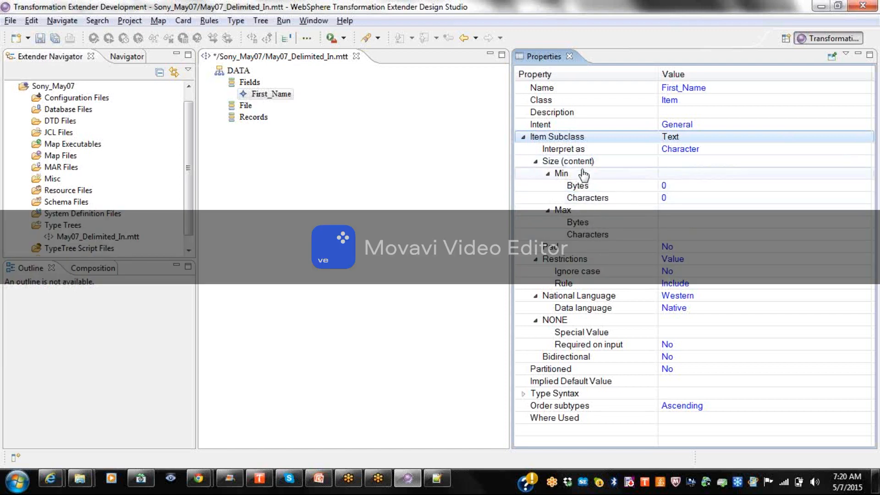
{"action": "left_click", "coordinate": [588, 194]}
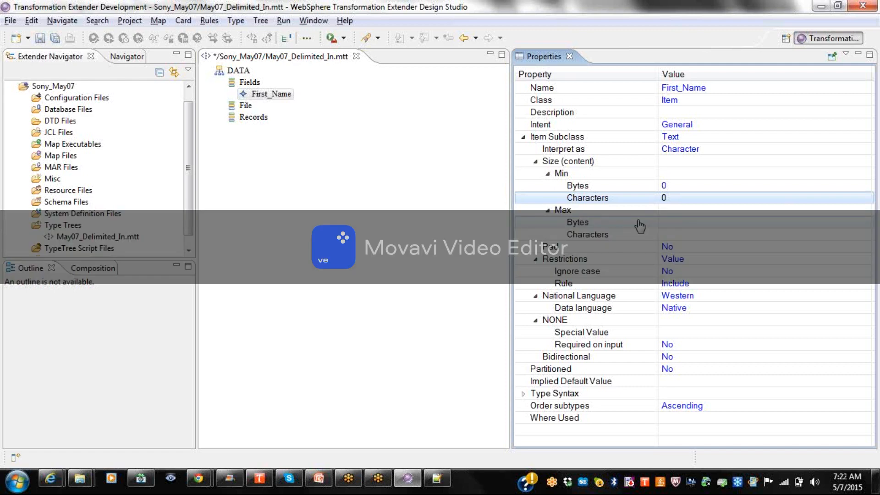
Set First_Name's Pad to Yes and browse the special-symbol list without picking one.
{"action": "left_click", "coordinate": [652, 250]}
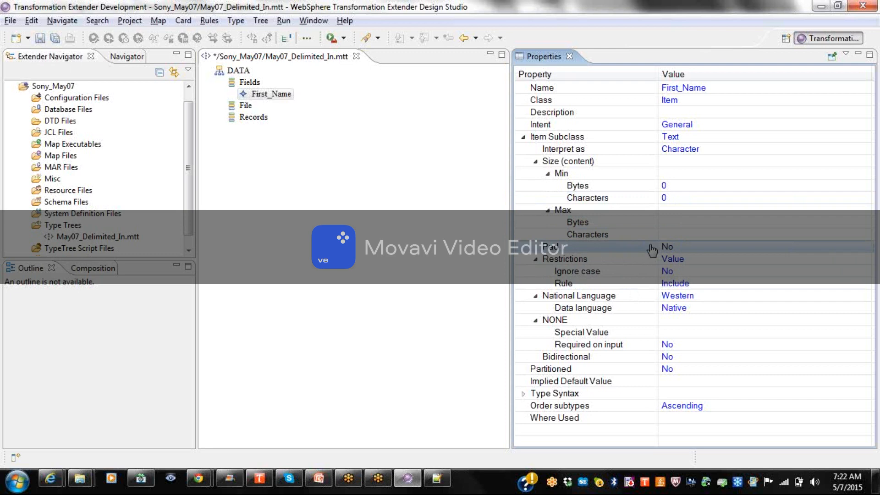
{"action": "left_click", "coordinate": [677, 249]}
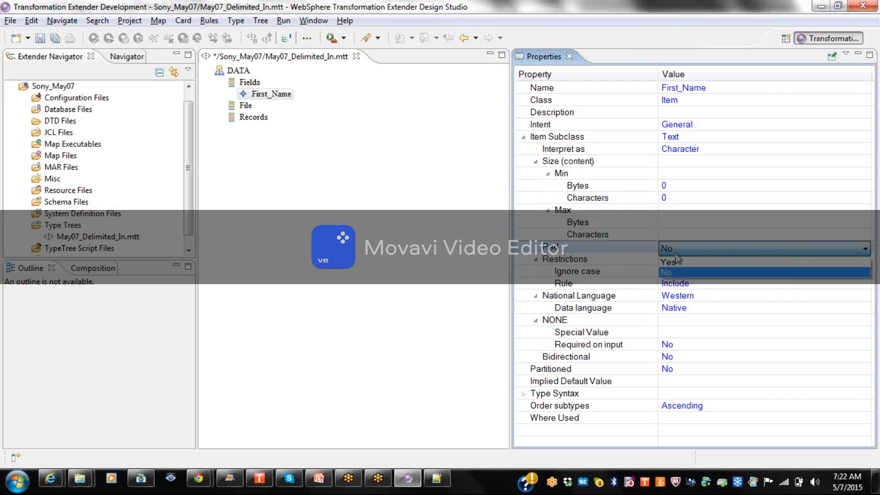
{"action": "left_click", "coordinate": [677, 270]}
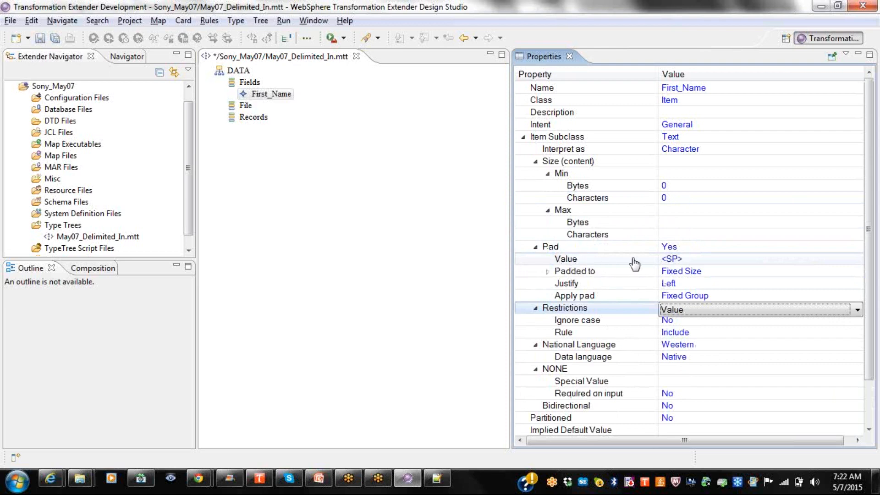
{"action": "left_click", "coordinate": [694, 260]}
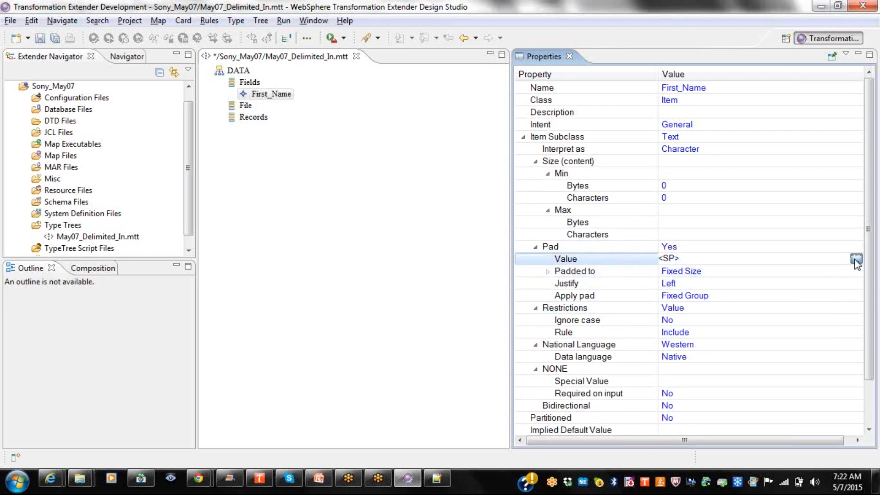
{"action": "left_click", "coordinate": [856, 259]}
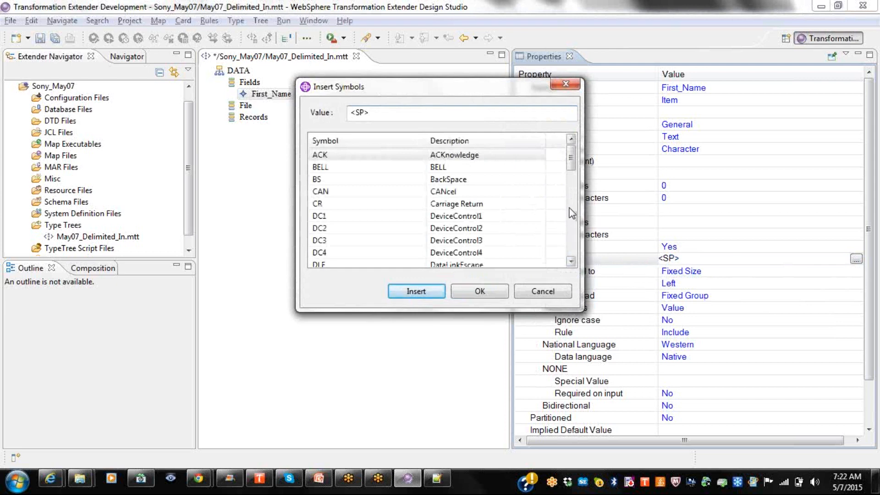
{"action": "left_click_drag", "start_coordinate": [571, 169], "coordinate": [572, 202]}
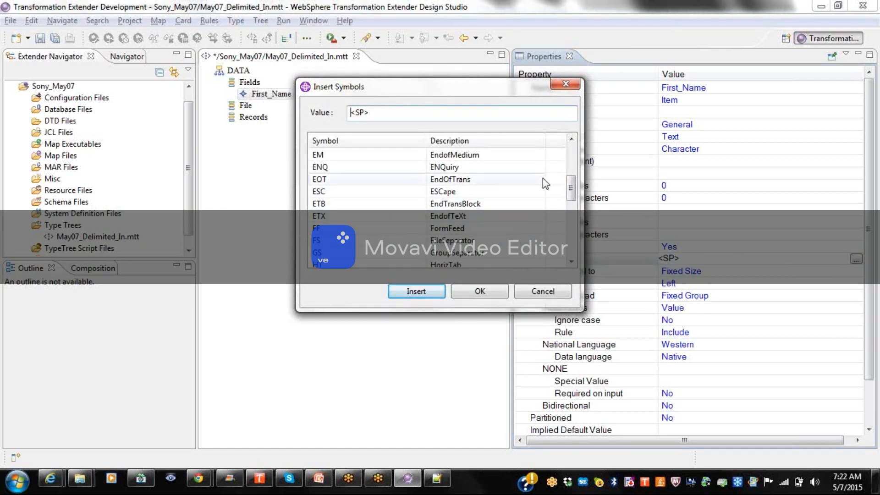
{"action": "left_click", "coordinate": [576, 82]}
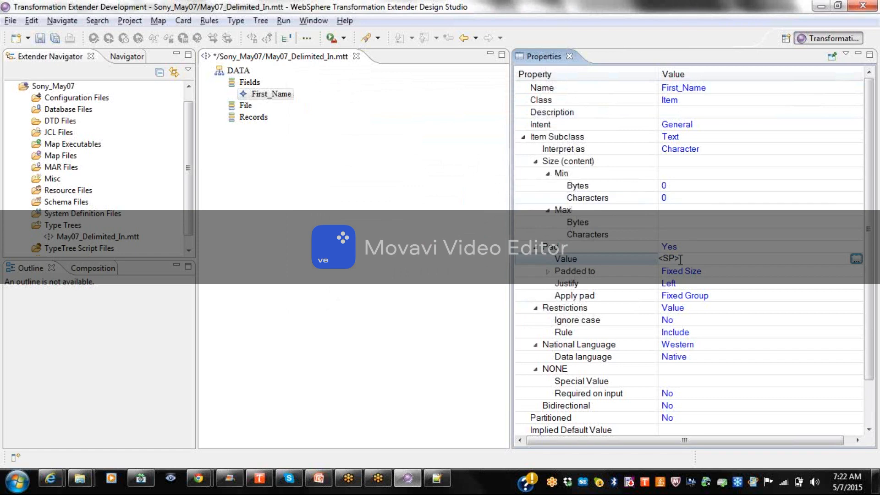
Try AB as the pad value, which is rejected as more than one character.
{"action": "key", "text": "BackSpace"}
{"action": "key", "text": "BackSpace"}
{"action": "key", "text": "BackSpace"}
{"action": "key", "text": "BackSpace"}
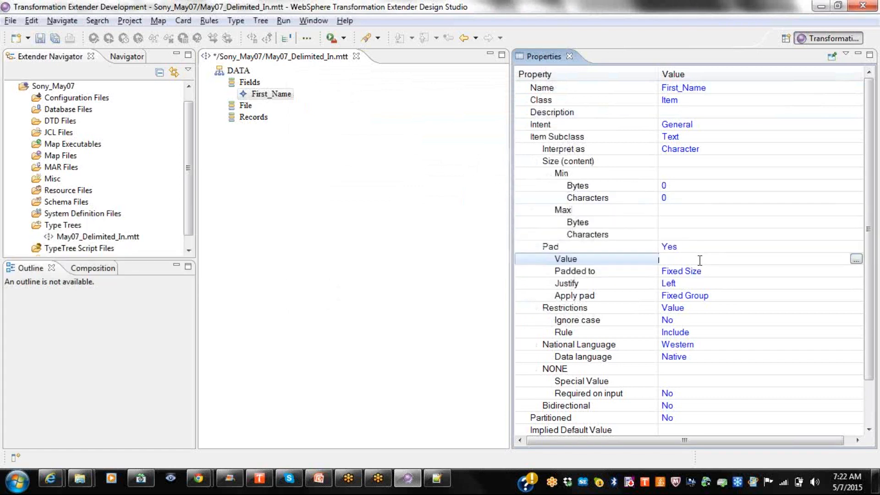
{"action": "type", "text": "Ab"}
{"action": "key", "text": "BackSpace"}
{"action": "type", "text": "B"}
{"action": "key", "text": "Return"}
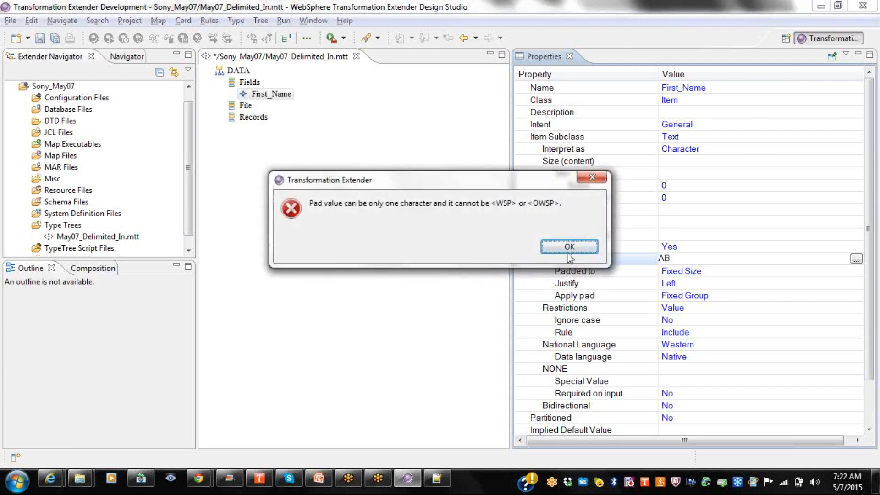
{"action": "left_click", "coordinate": [568, 248]}
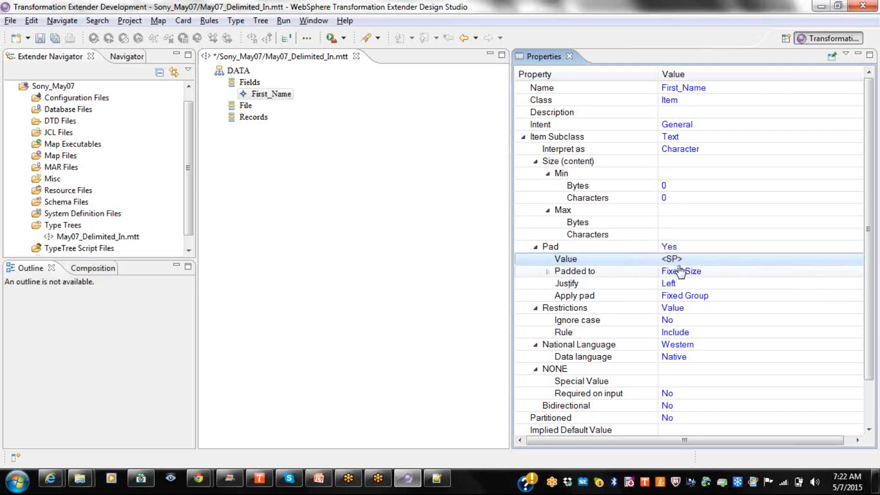
{"action": "left_click", "coordinate": [547, 271]}
{"action": "type", "text": "AB"}
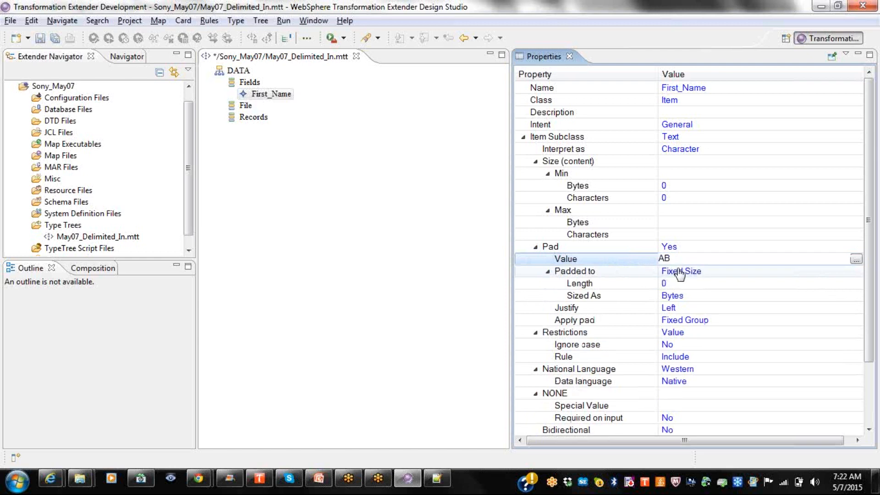
{"action": "left_click", "coordinate": [699, 274]}
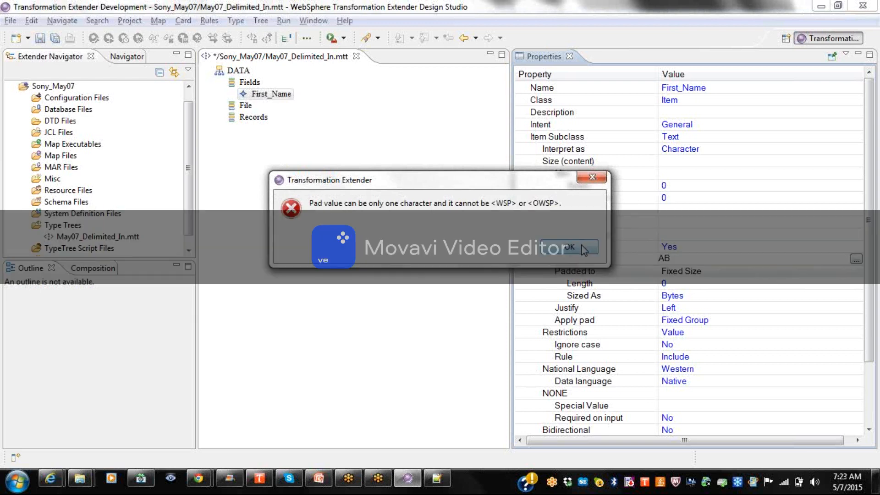
After briefly trying minimum content, pad First_Name to a Fixed Size with length 10.
{"action": "left_click", "coordinate": [583, 249]}
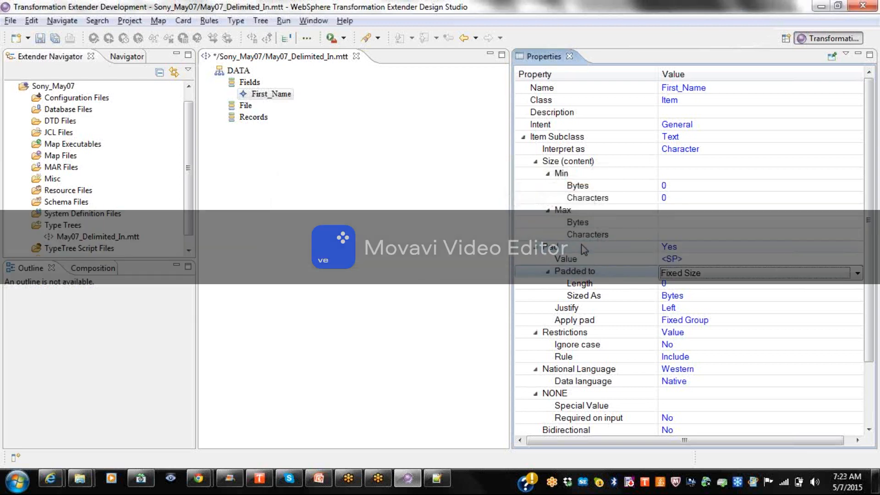
{"action": "left_click", "coordinate": [707, 261]}
{"action": "left_click", "coordinate": [694, 284]}
{"action": "left_click", "coordinate": [691, 271]}
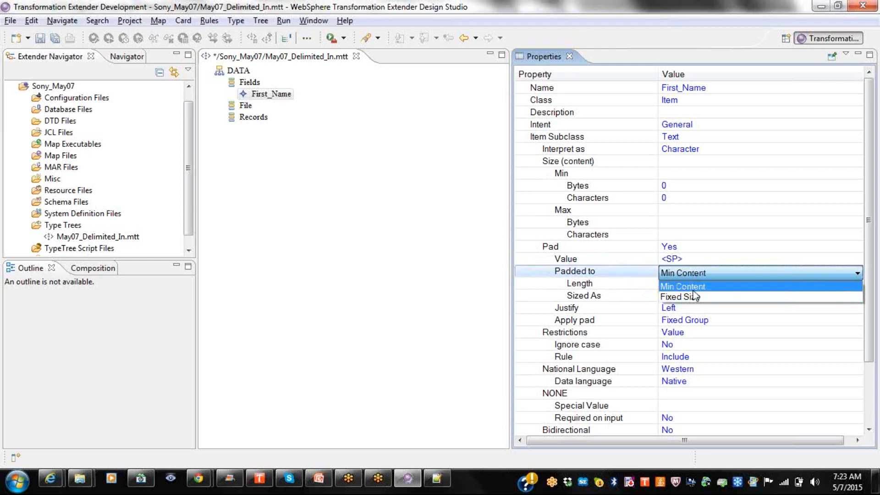
{"action": "left_click", "coordinate": [693, 291]}
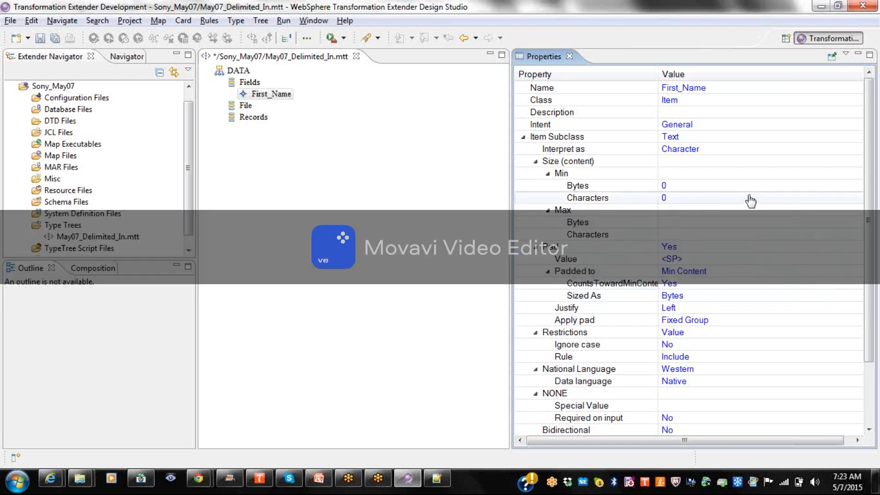
{"action": "left_click", "coordinate": [698, 200]}
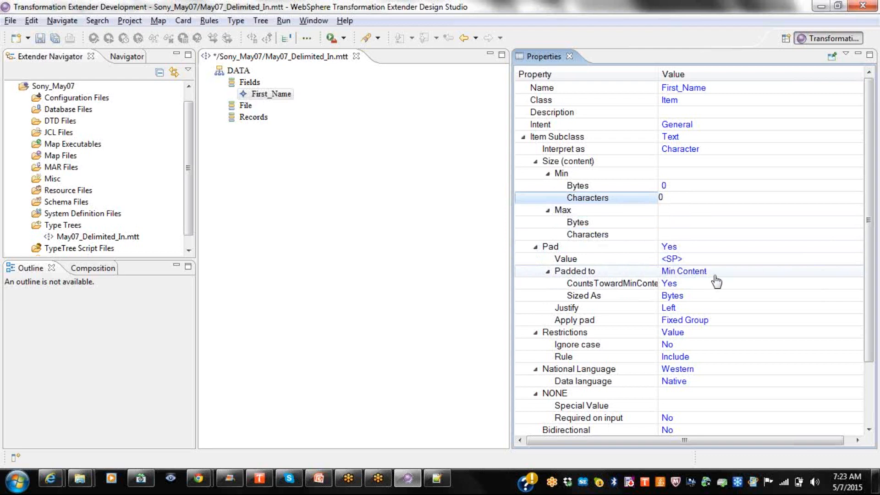
{"action": "left_click", "coordinate": [713, 271]}
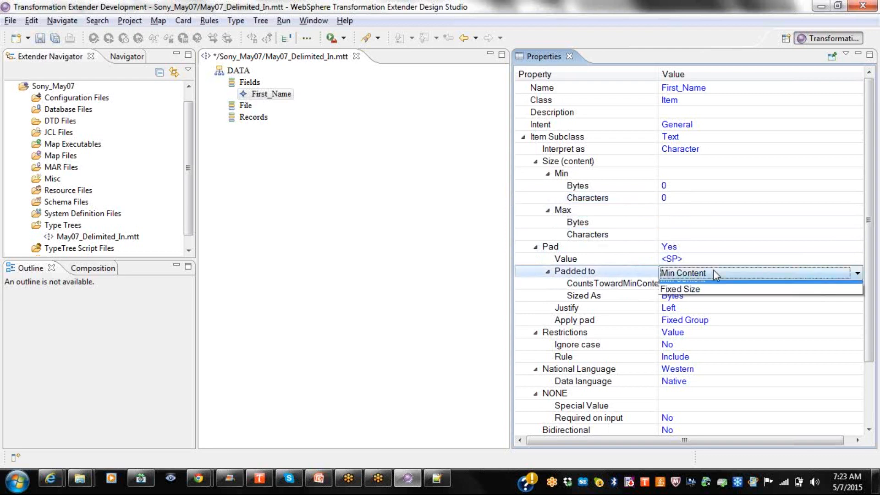
{"action": "left_click", "coordinate": [698, 289]}
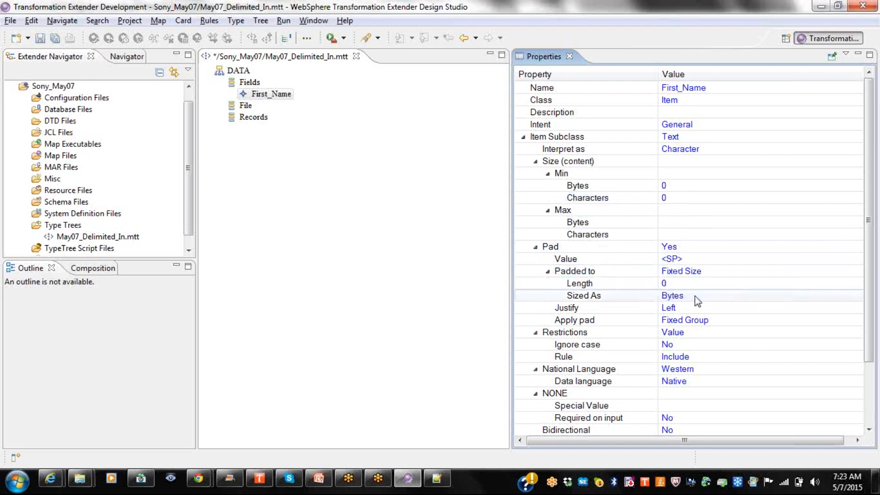
{"action": "left_click", "coordinate": [685, 286]}
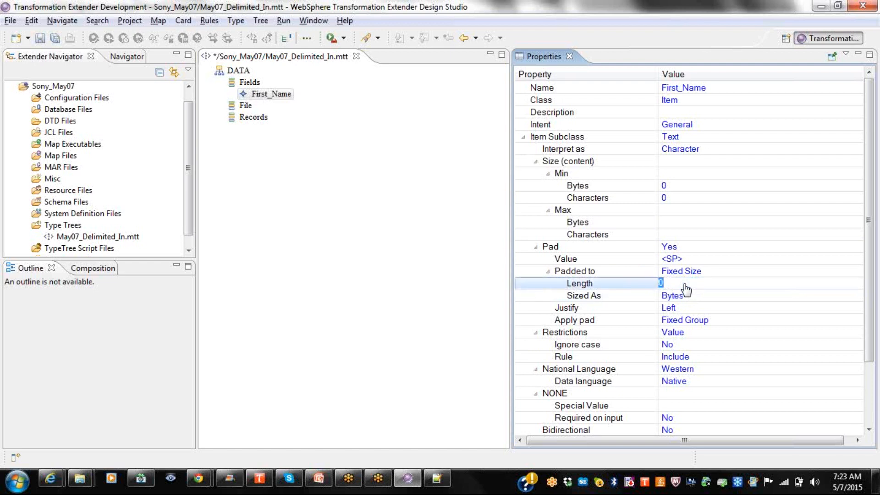
{"action": "type", "text": "10"}
{"action": "key", "text": "Return"}
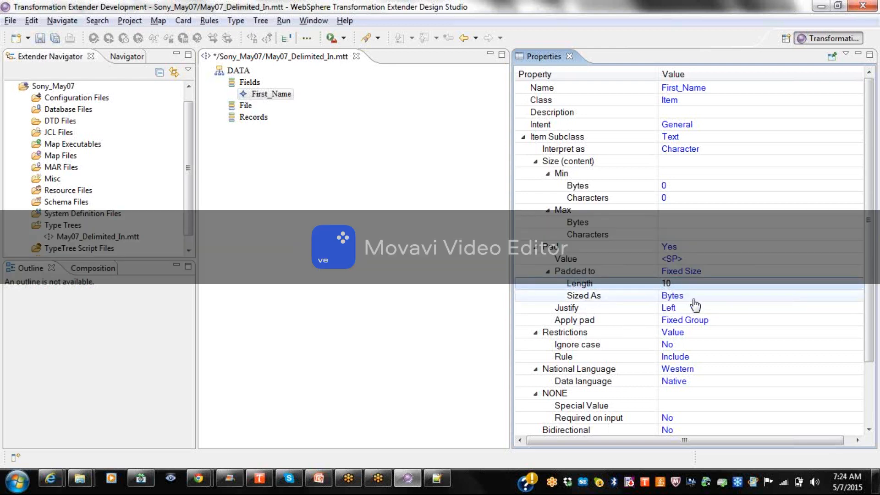
Measure the pad size in Characters and keep Left justification.
{"action": "left_click", "coordinate": [693, 296]}
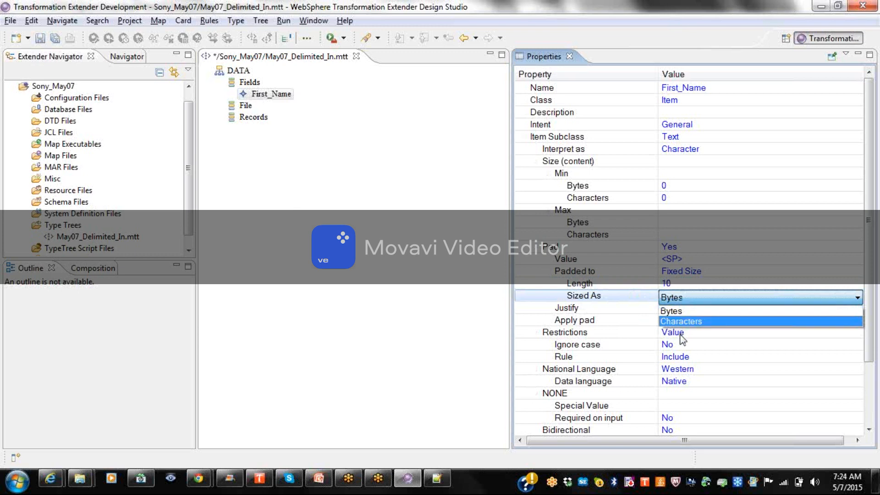
{"action": "left_click", "coordinate": [682, 321]}
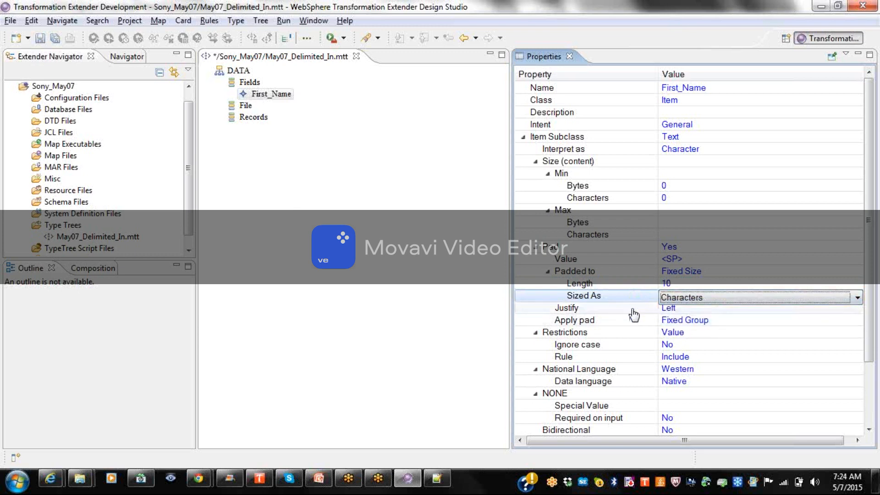
{"action": "left_click", "coordinate": [553, 299]}
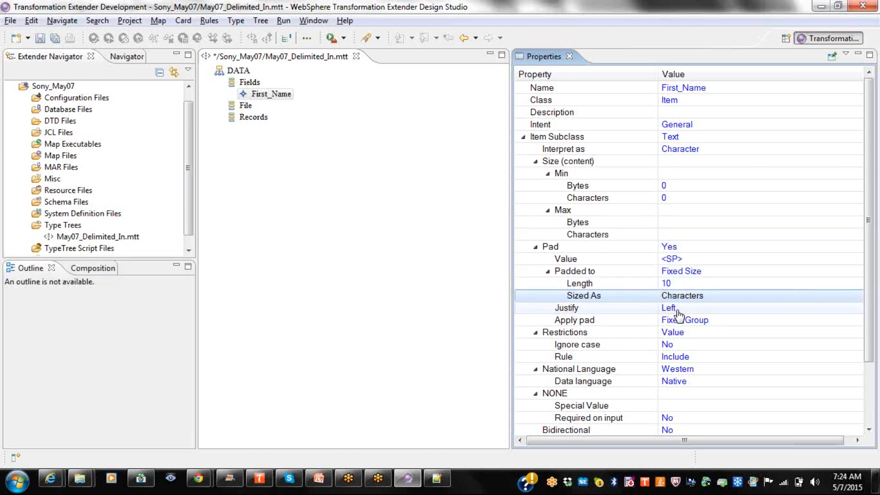
{"action": "left_click", "coordinate": [677, 311]}
{"action": "left_click", "coordinate": [677, 310]}
{"action": "left_click", "coordinate": [678, 310]}
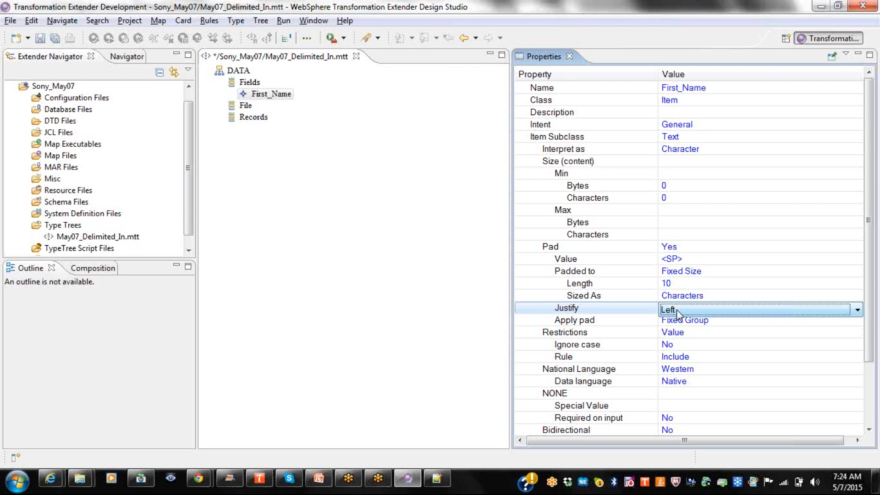
{"action": "left_click", "coordinate": [619, 322]}
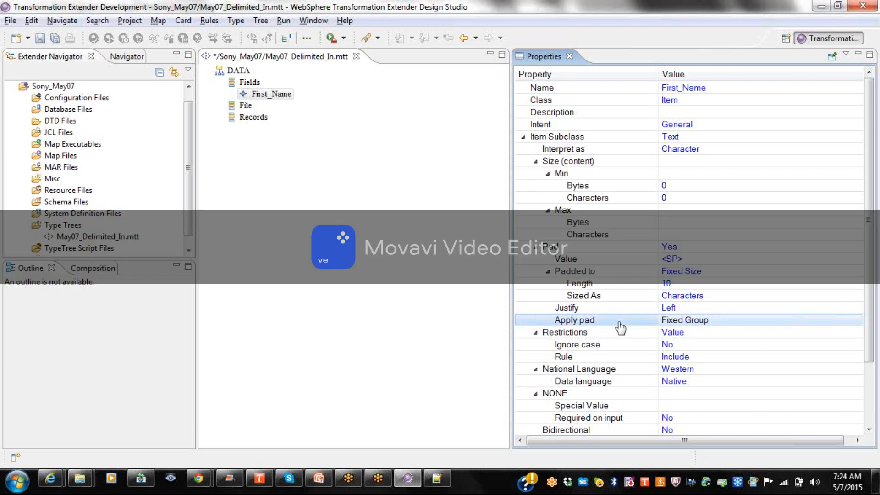
Leave padding applied to the Fixed Group and switch to the PowerPoint slides.
{"action": "left_click", "coordinate": [709, 322]}
{"action": "left_click", "coordinate": [708, 322]}
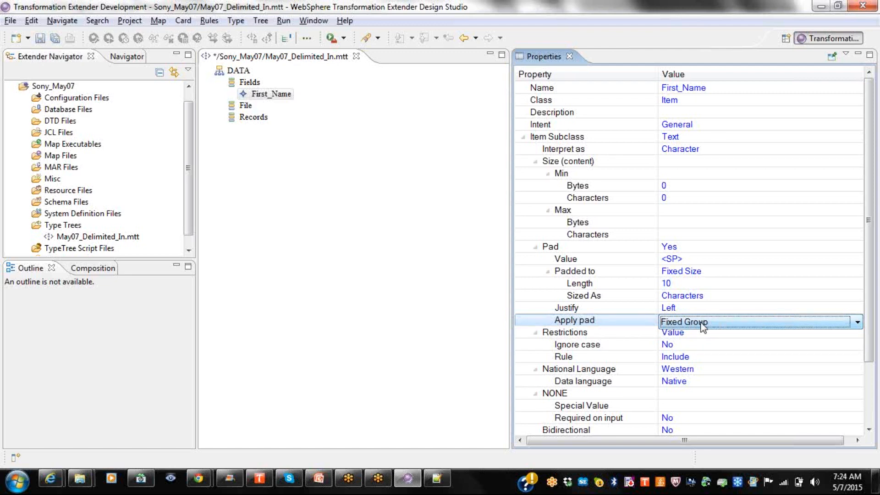
{"action": "left_click", "coordinate": [324, 481]}
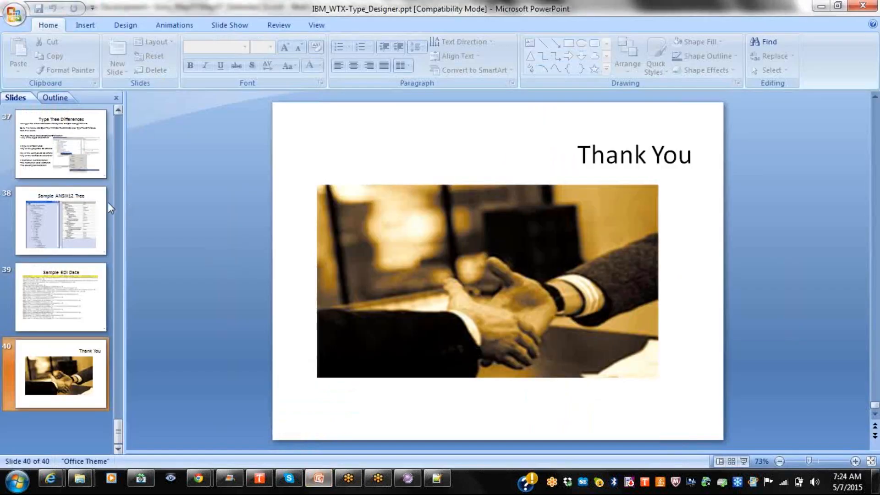
Scroll the slide thumbnails back to slide 15, Item Properties, then return to Design Studio.
{"action": "scroll", "coordinate": [175, 238], "scroll_direction": "up", "scroll_amount": 11}
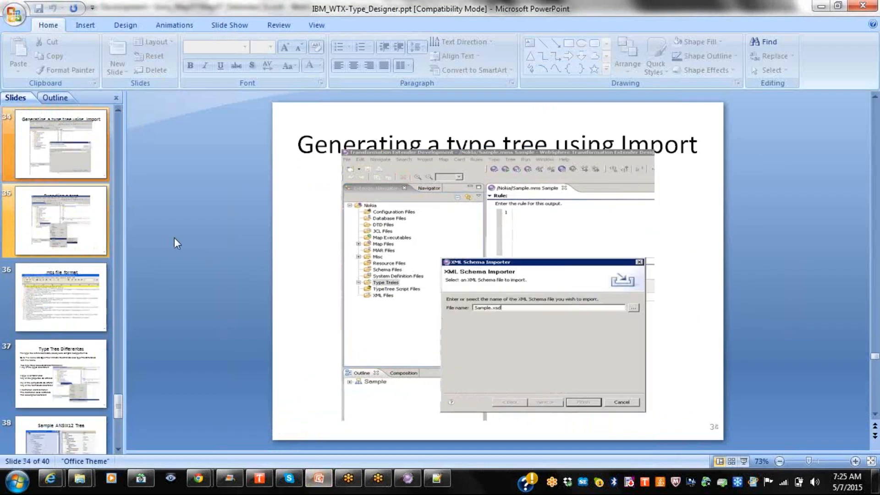
{"action": "scroll", "coordinate": [174, 238], "scroll_direction": "up", "scroll_amount": 6}
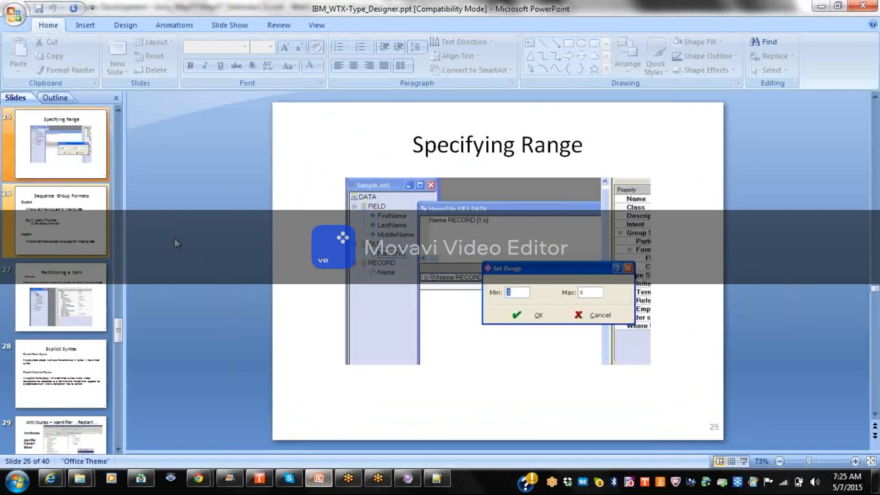
{"action": "scroll", "coordinate": [174, 238], "scroll_direction": "up", "scroll_amount": 5}
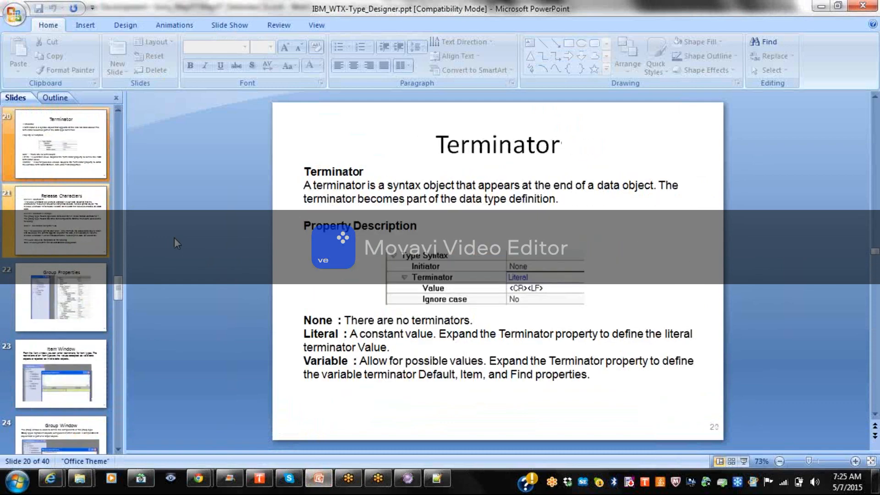
{"action": "scroll", "coordinate": [174, 238], "scroll_direction": "up", "scroll_amount": 3}
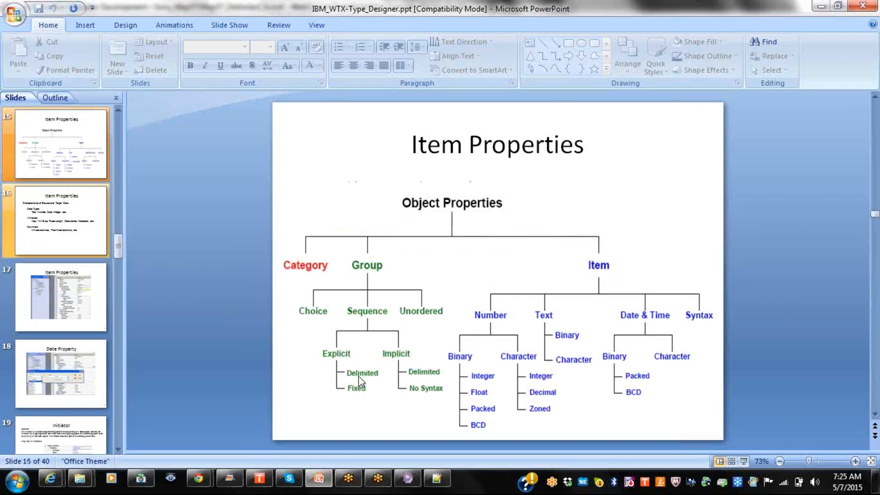
{"action": "key", "text": "alt+Tab"}
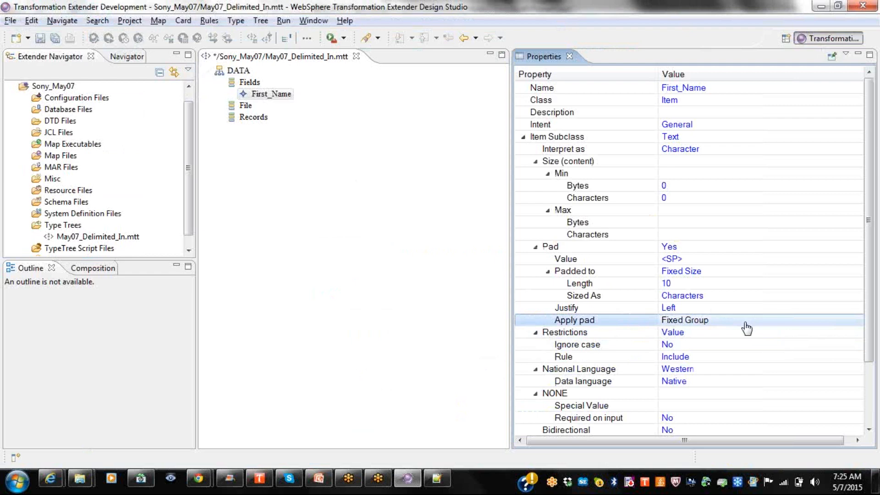
Set First_Name's Apply pad to Any context, then bring up the Item Properties slide.
{"action": "key", "text": "alt+Tab"}
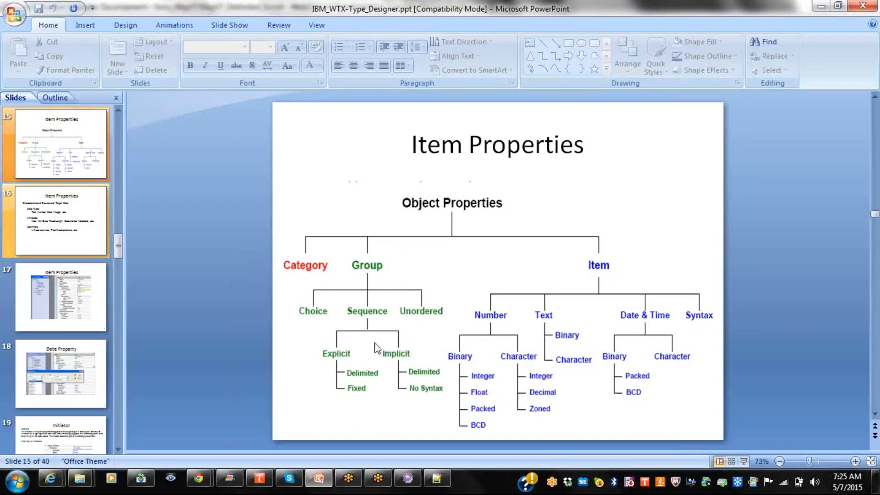
{"action": "key", "text": "alt+Tab"}
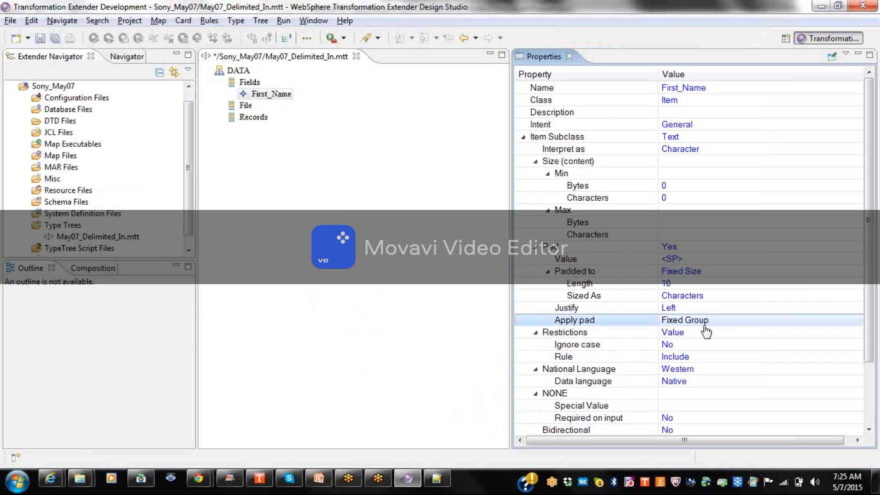
{"action": "left_click", "coordinate": [705, 323]}
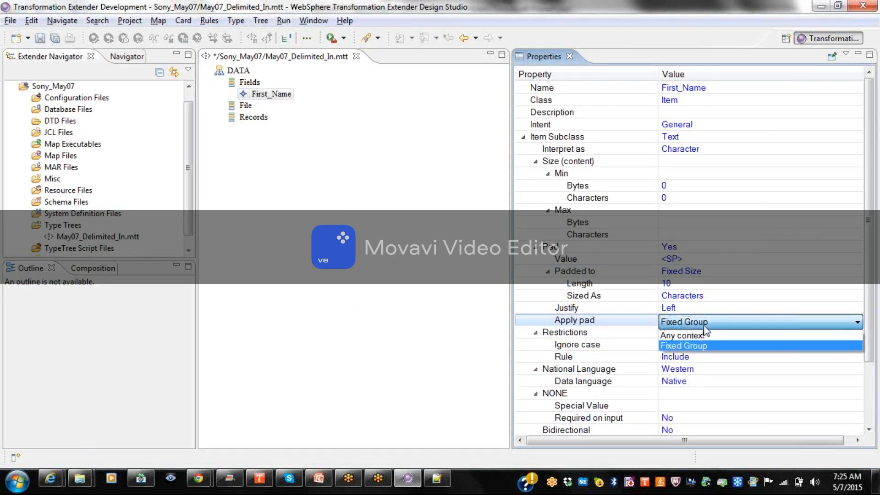
{"action": "left_click", "coordinate": [703, 337]}
{"action": "left_click", "coordinate": [704, 337]}
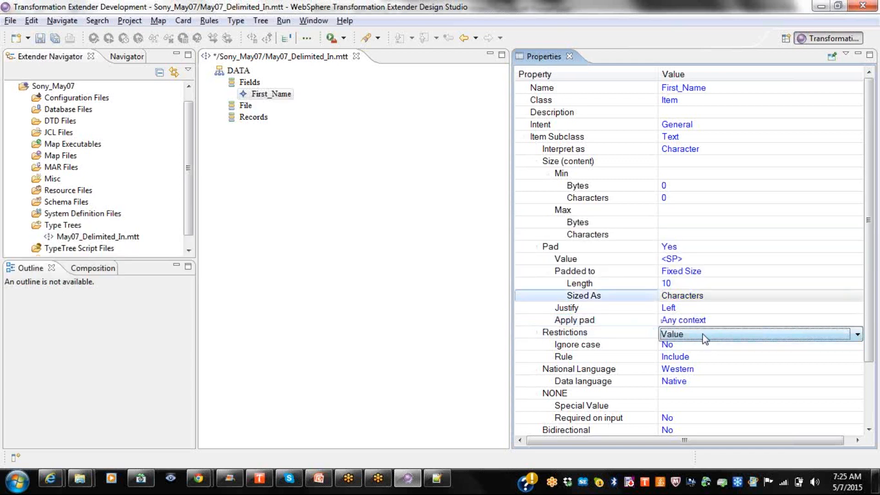
{"action": "key", "text": "alt+Tab"}
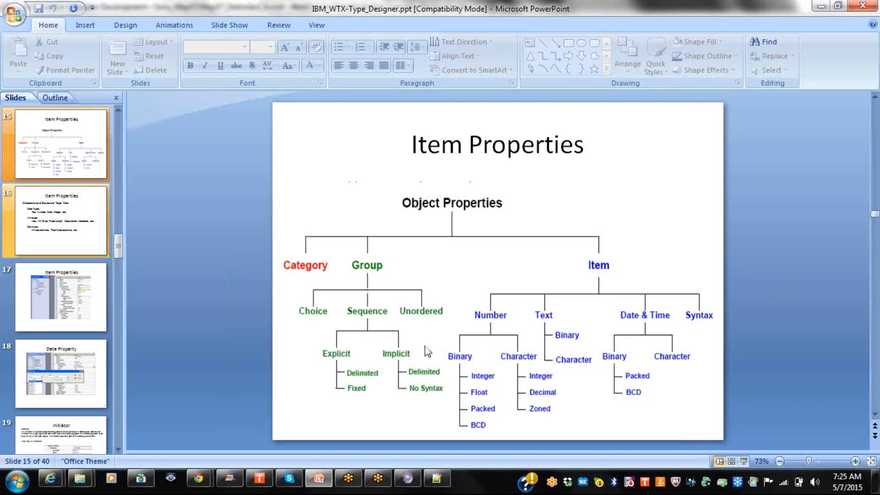
Switch from PowerPoint back to Design Studio.
{"action": "key", "text": "alt+Tab"}
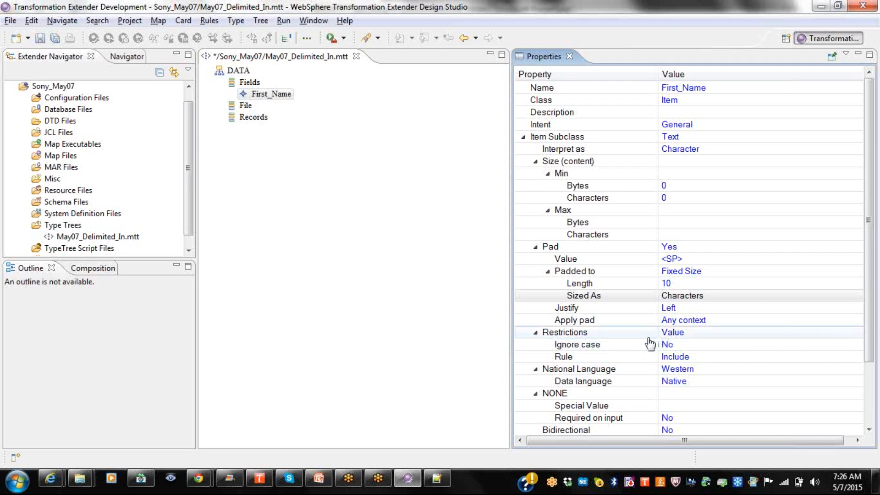
Set First_Name's Pad to No and keep Value as its restriction type.
{"action": "left_click", "coordinate": [680, 247]}
{"action": "left_click", "coordinate": [680, 246]}
{"action": "left_click", "coordinate": [670, 273]}
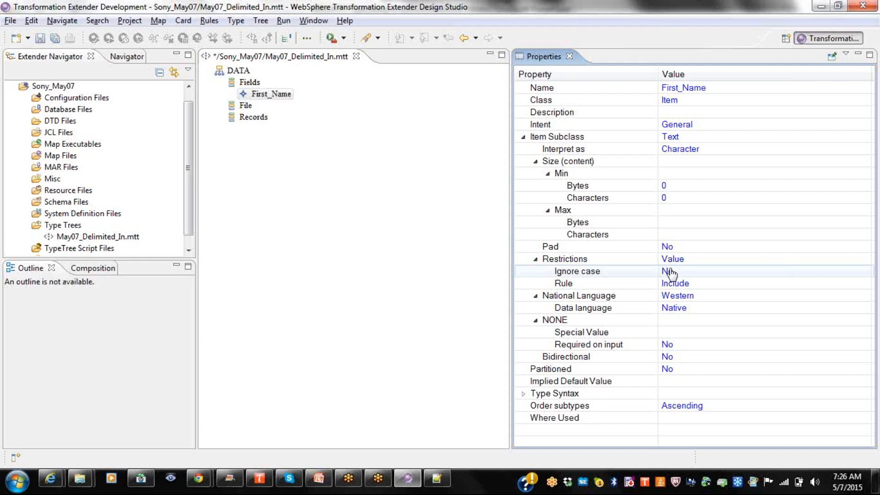
{"action": "left_click", "coordinate": [697, 261]}
{"action": "left_click", "coordinate": [697, 261]}
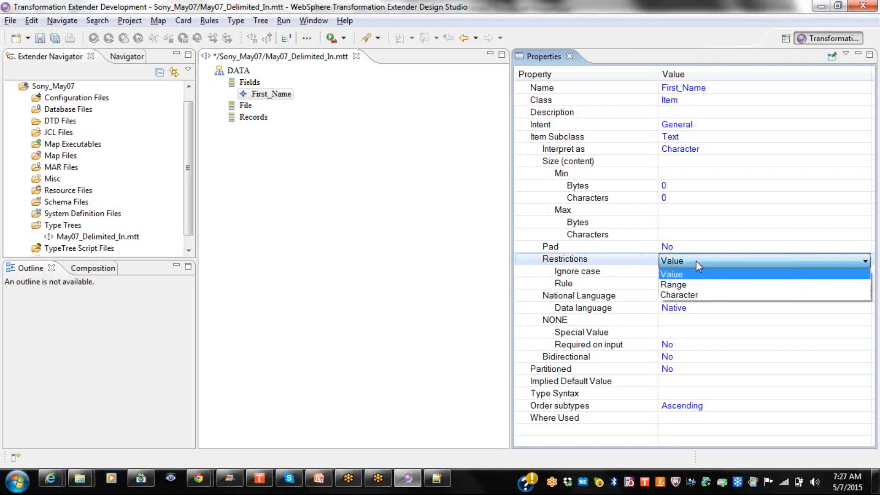
{"action": "left_click", "coordinate": [696, 260]}
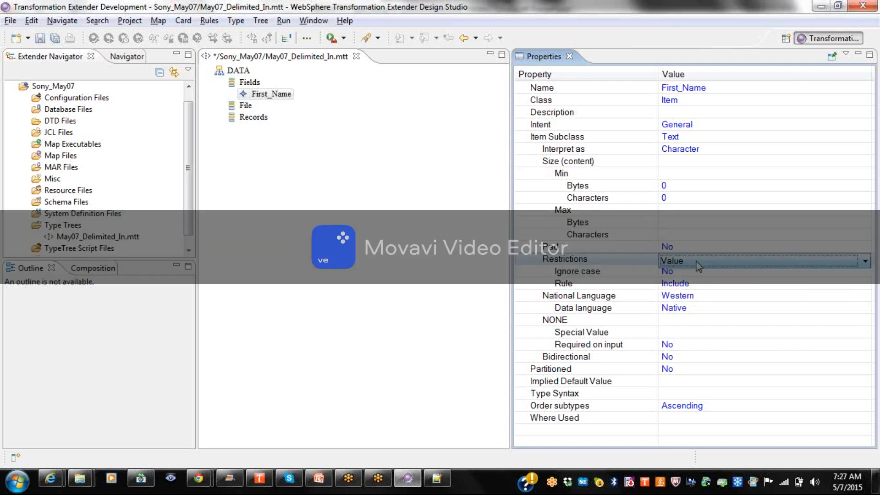
{"action": "left_click", "coordinate": [272, 94]}
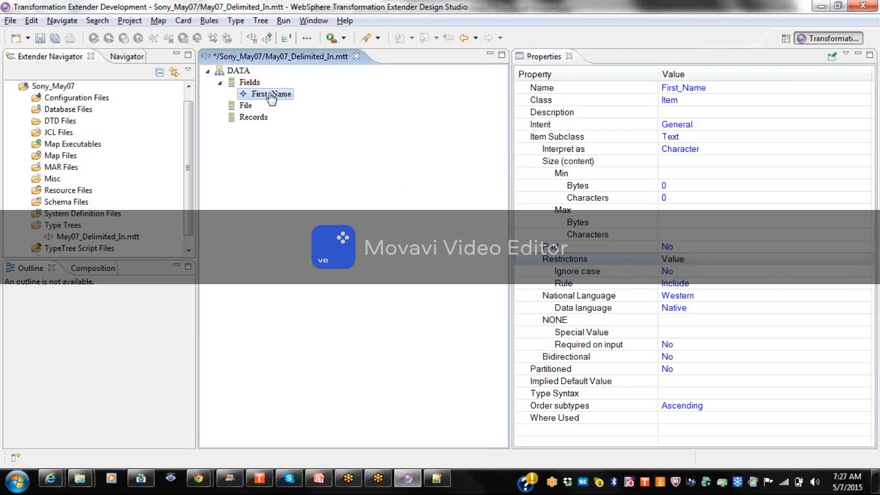
Add Bhoga and sony to First_Name's Include restriction list, then close the editor and save.
{"action": "double_click", "coordinate": [272, 94]}
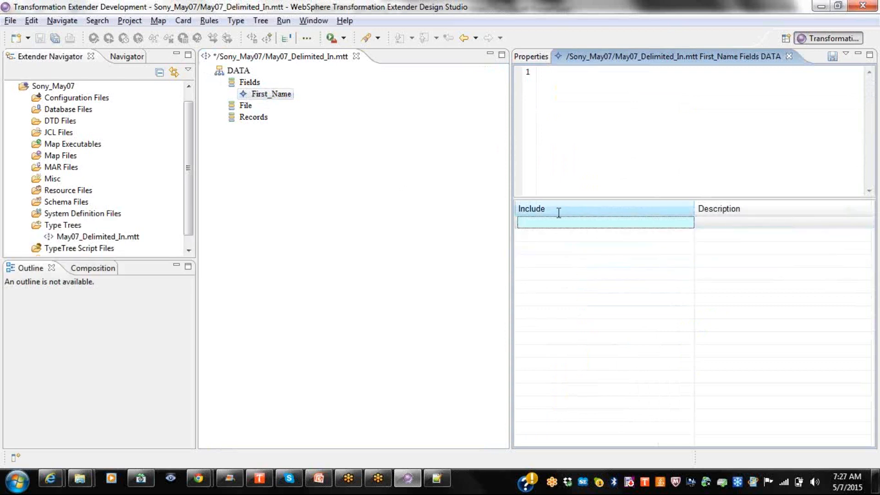
{"action": "left_click", "coordinate": [585, 127]}
{"action": "type", "text": "Bhoga"}
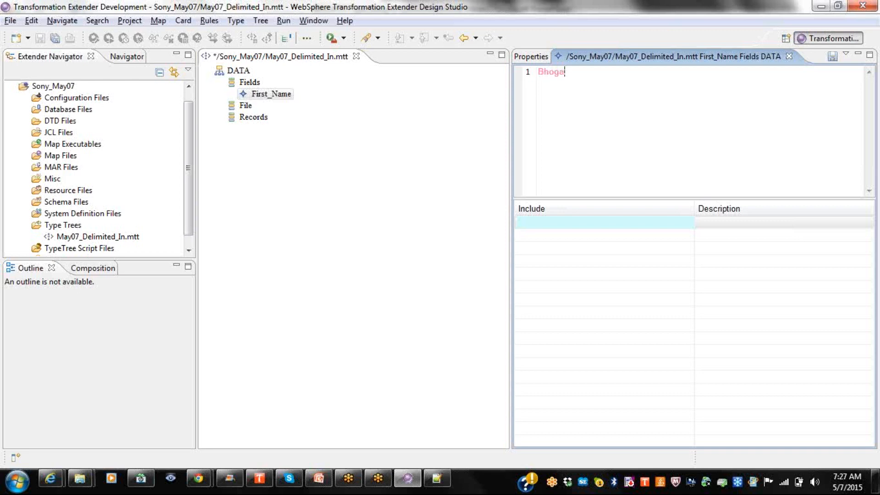
{"action": "key", "text": "Return"}
{"action": "type", "text": "sony"}
{"action": "key", "text": "Return"}
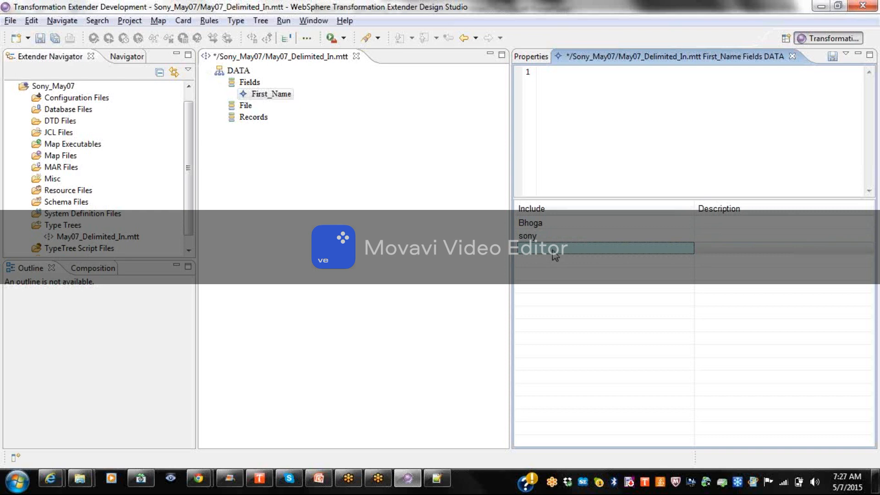
{"action": "left_click", "coordinate": [793, 57]}
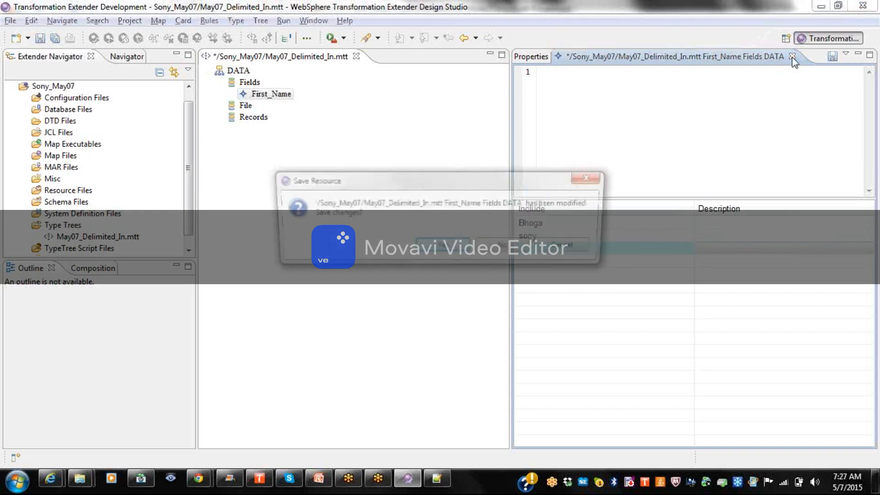
{"action": "left_click", "coordinate": [460, 243]}
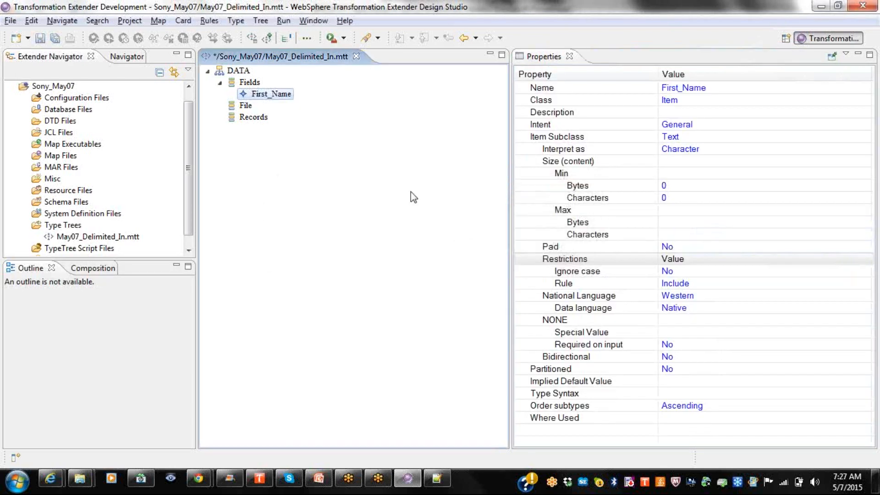
{"action": "left_click", "coordinate": [44, 39]}
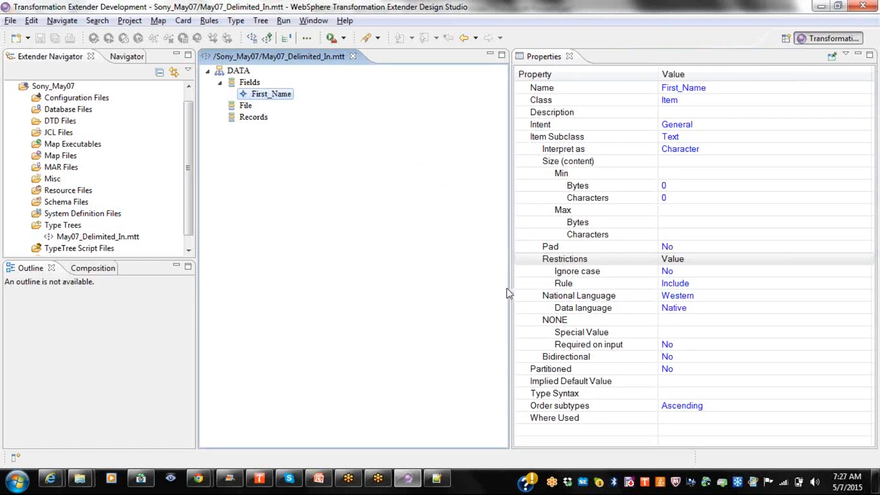
Set First_Name's Ignore case property to Yes.
{"action": "left_click", "coordinate": [694, 277]}
{"action": "left_click", "coordinate": [693, 275]}
{"action": "left_click", "coordinate": [670, 293]}
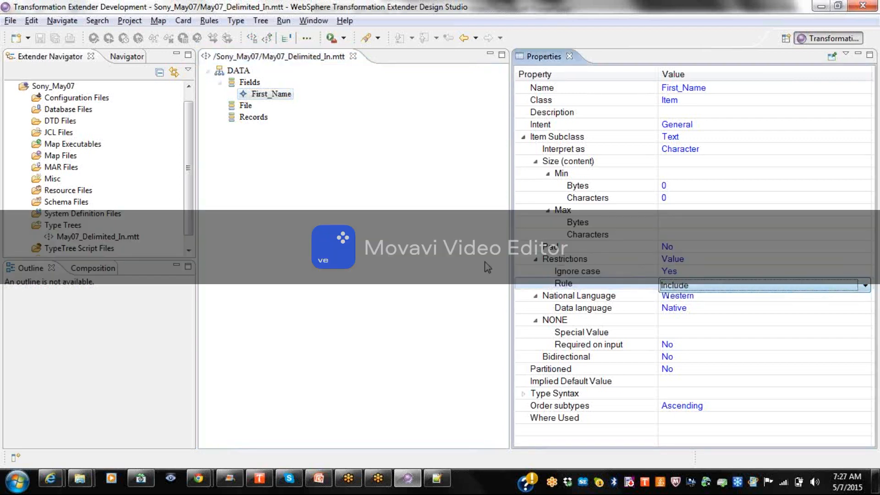
{"action": "left_click", "coordinate": [550, 273]}
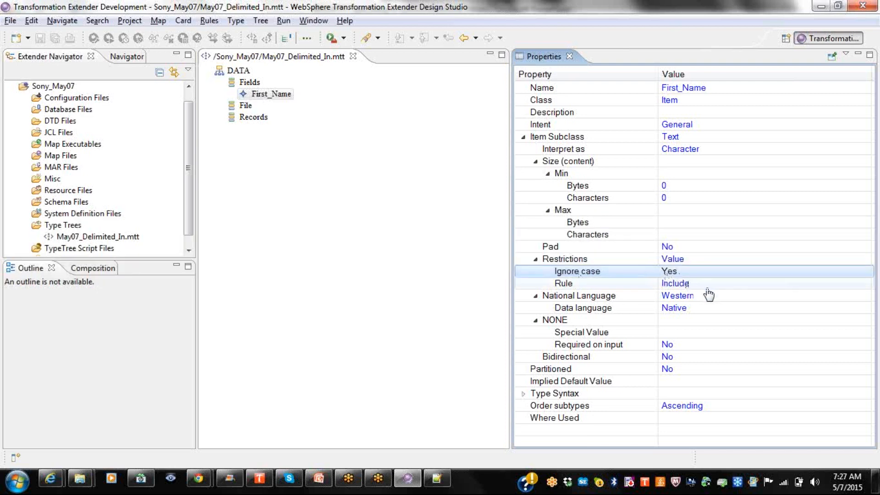
Change the restriction rule to Exclude and check the Bhoga and sony list.
{"action": "left_click", "coordinate": [705, 288]}
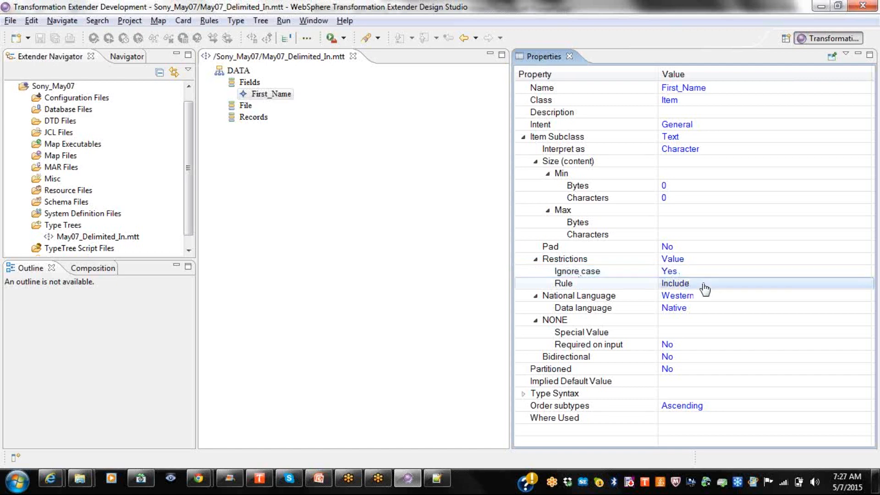
{"action": "left_click", "coordinate": [705, 287]}
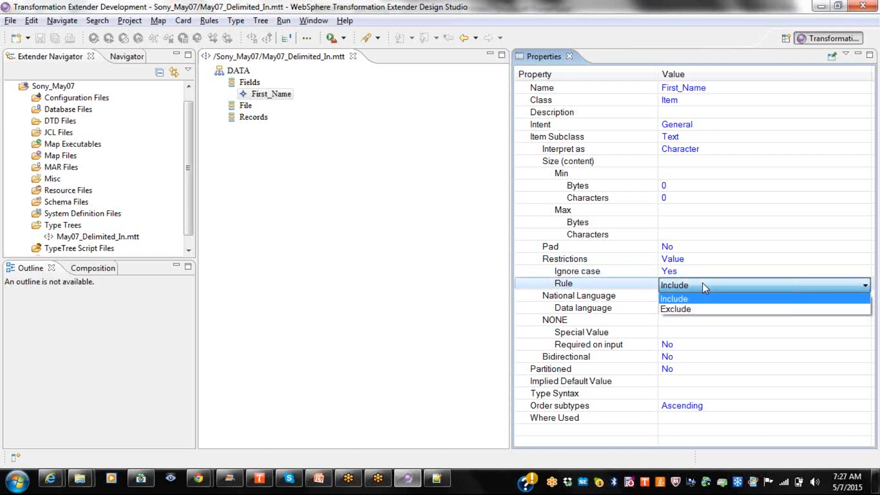
{"action": "left_click", "coordinate": [678, 309]}
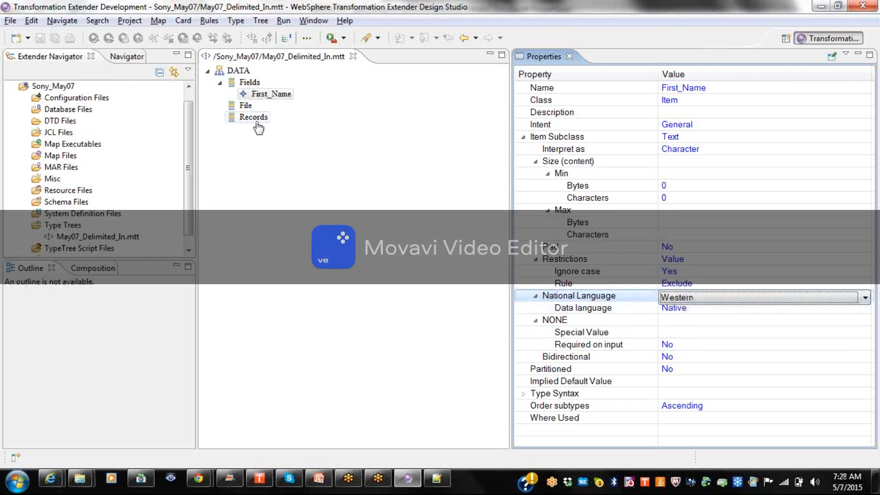
{"action": "double_click", "coordinate": [245, 97]}
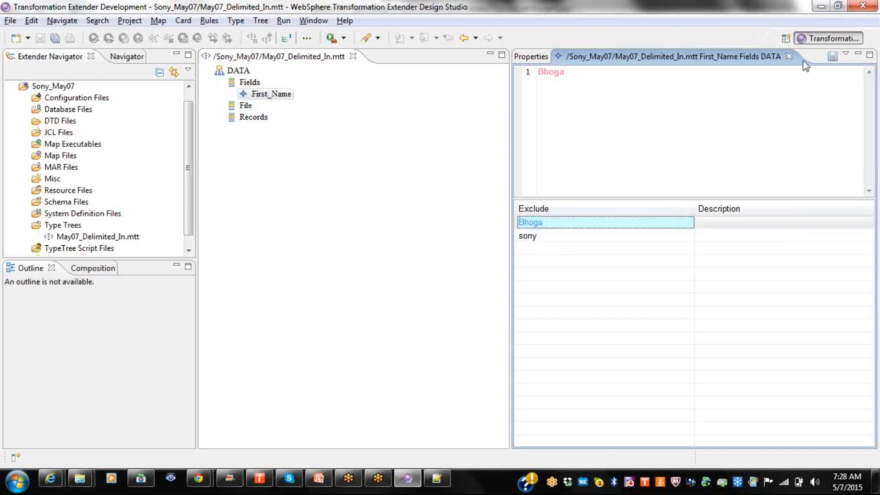
{"action": "left_click", "coordinate": [790, 56]}
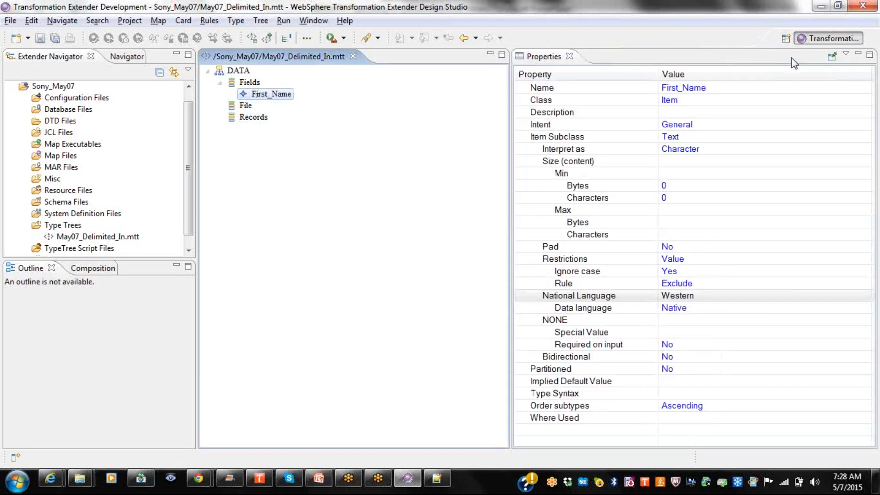
Switch First_Name's restrictions type from Character to Range.
{"action": "left_click", "coordinate": [689, 259]}
{"action": "left_click", "coordinate": [689, 259]}
{"action": "left_click", "coordinate": [674, 285]}
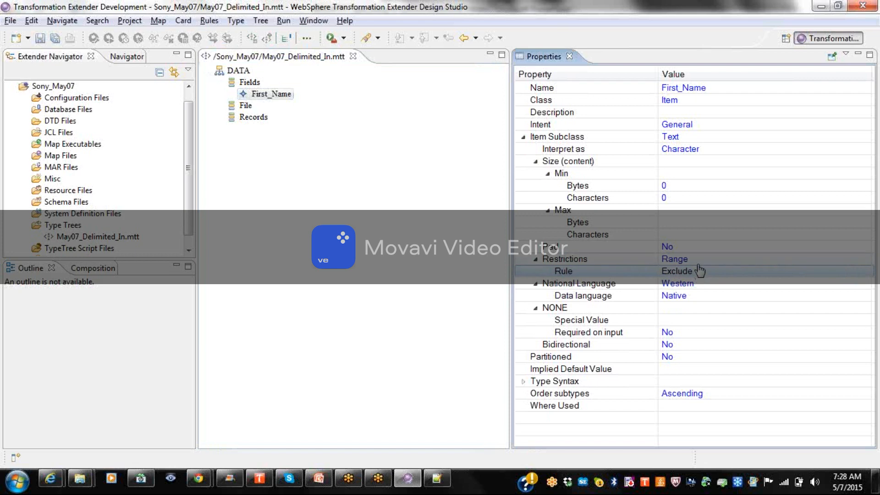
{"action": "left_click", "coordinate": [277, 97]}
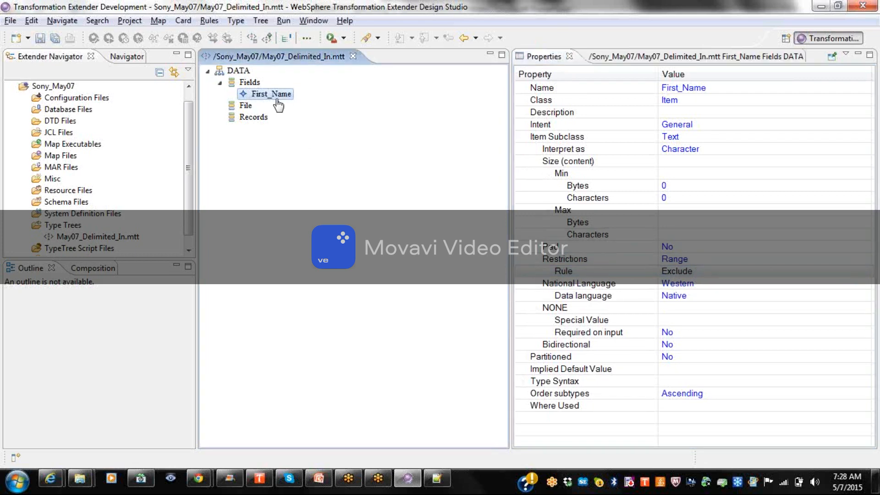
Enter an excluded range with minimum 1 and maximum 99 in the first row.
{"action": "left_click", "coordinate": [682, 57]}
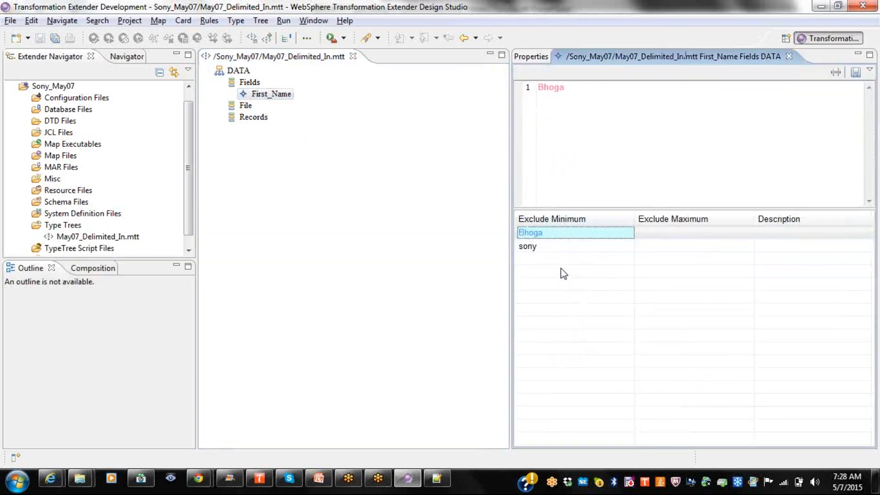
{"action": "type", "text": "1"}
{"action": "key", "text": "Delete"}
{"action": "key", "text": "Delete"}
{"action": "key", "text": "Delete"}
{"action": "key", "text": "Delete"}
{"action": "key", "text": "Return"}
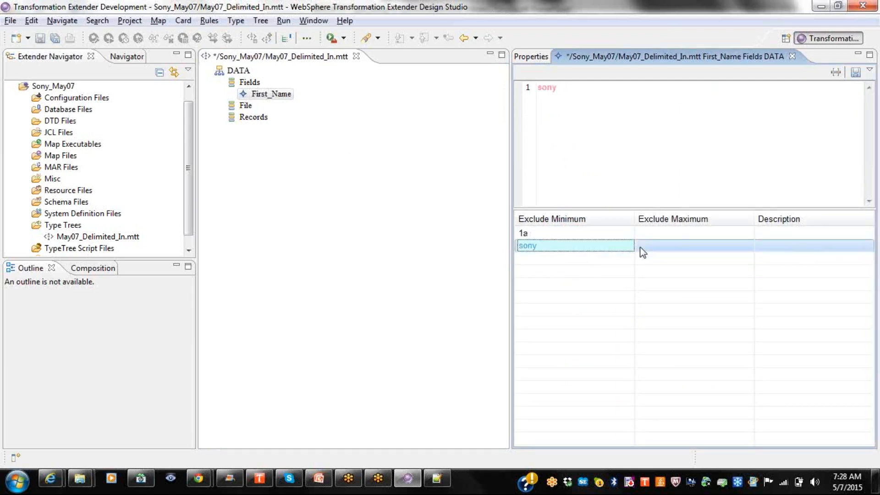
{"action": "left_click", "coordinate": [567, 234]}
{"action": "left_click", "coordinate": [557, 90]}
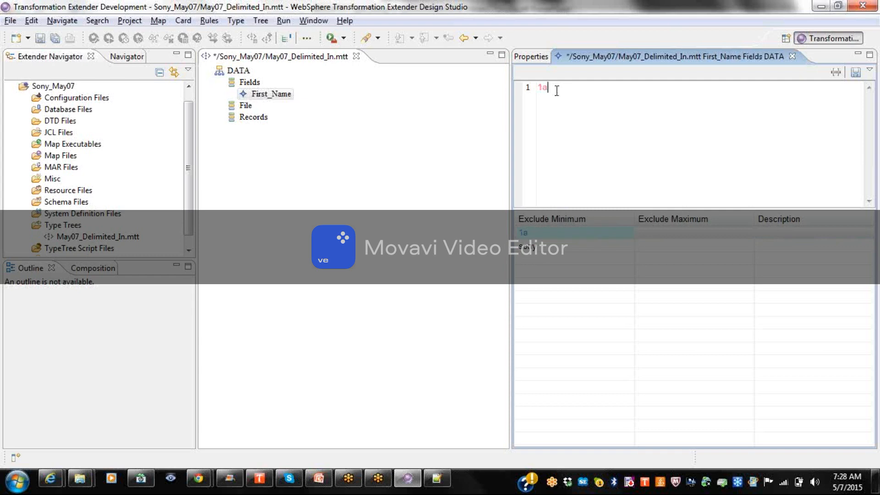
{"action": "key", "text": "Return"}
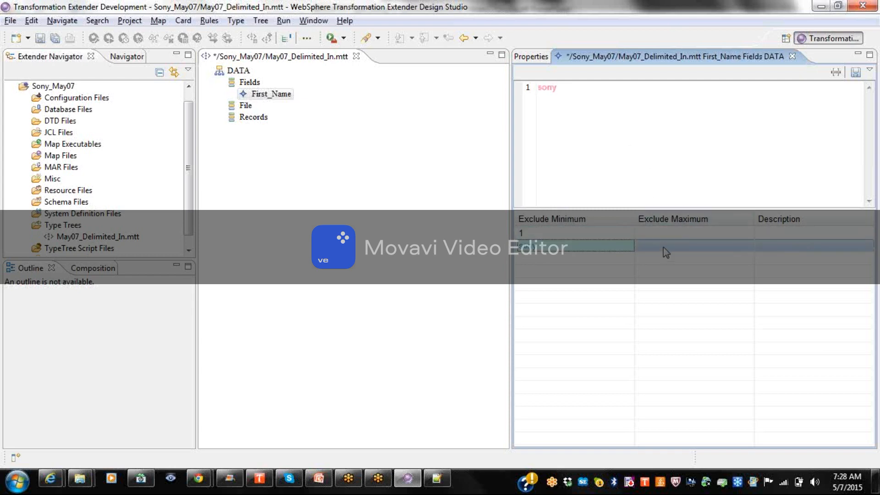
{"action": "left_click", "coordinate": [663, 235]}
{"action": "left_click", "coordinate": [570, 131]}
{"action": "type", "text": "9"}
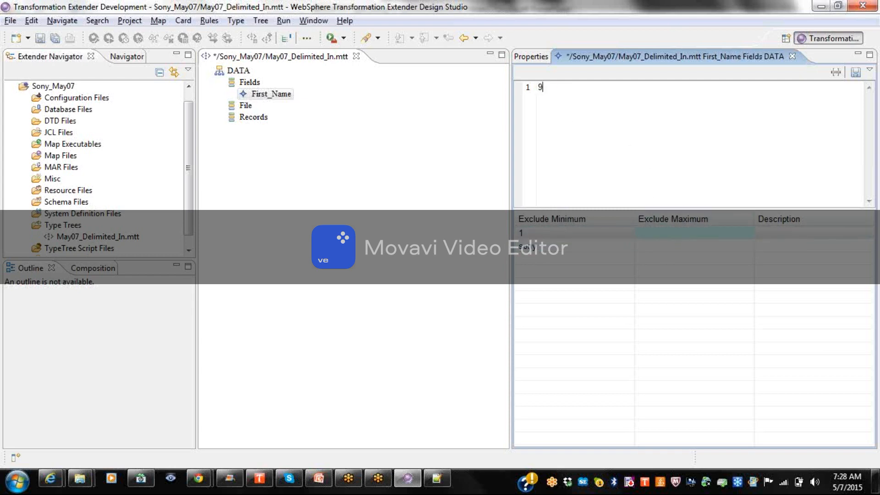
{"action": "type", "text": "9"}
{"action": "key", "text": "Return"}
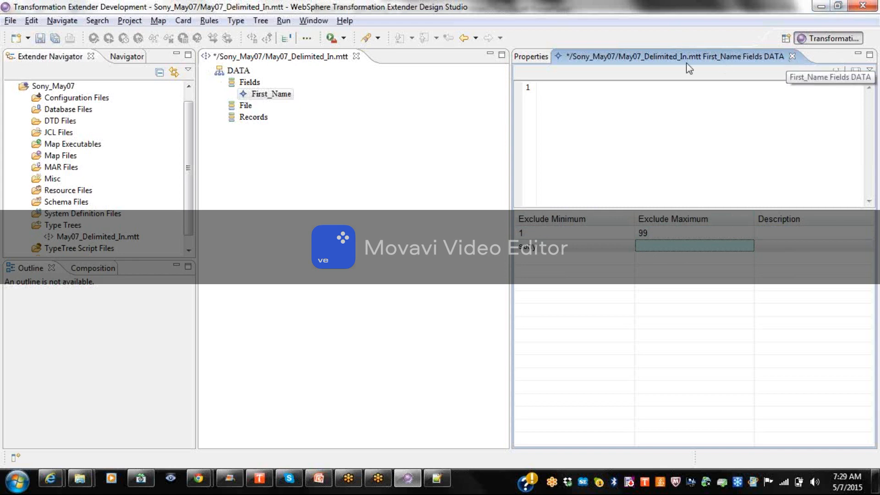
Close the restriction editor, answer the save prompt, and close the Properties view.
{"action": "left_click", "coordinate": [528, 60]}
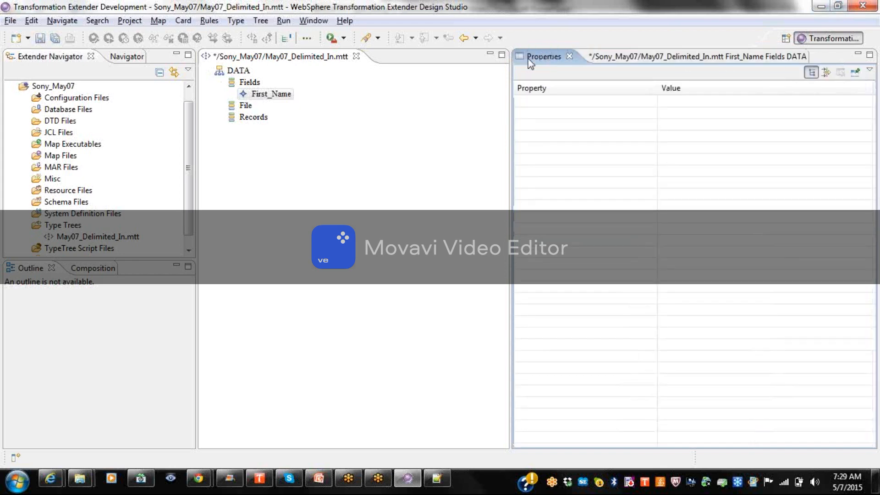
{"action": "left_click", "coordinate": [802, 54]}
{"action": "left_click", "coordinate": [792, 56]}
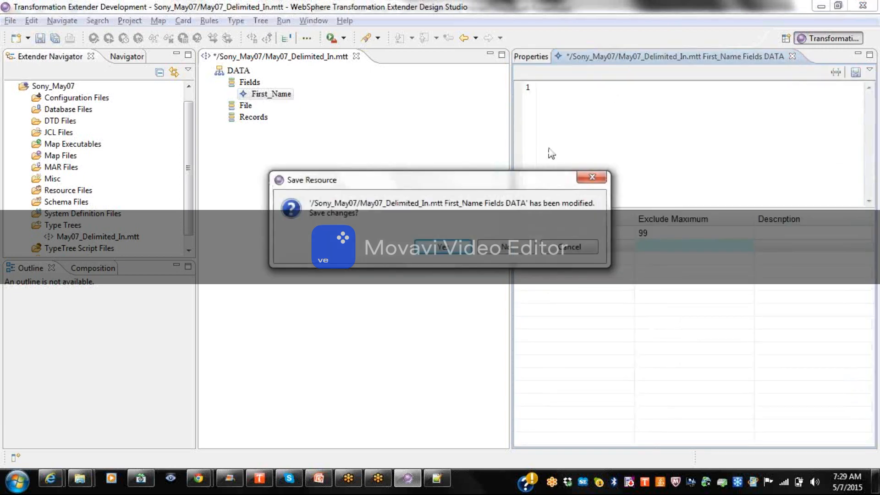
{"action": "left_click", "coordinate": [507, 247]}
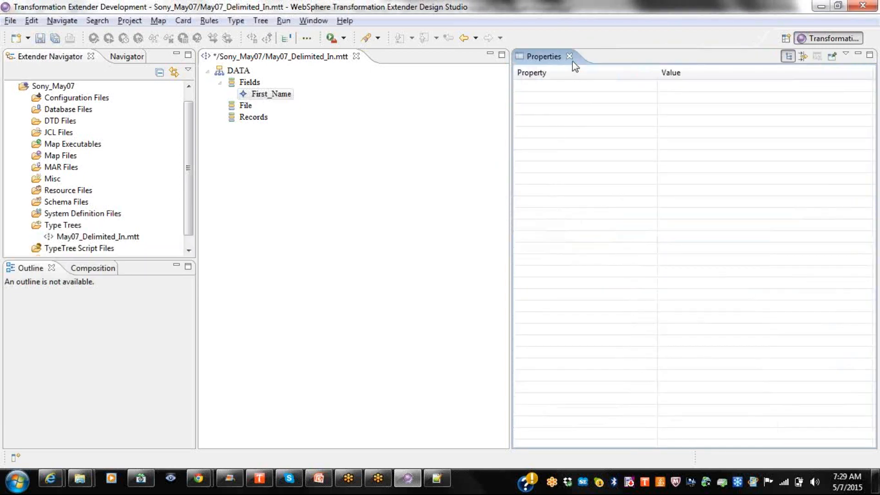
{"action": "left_click", "coordinate": [569, 56]}
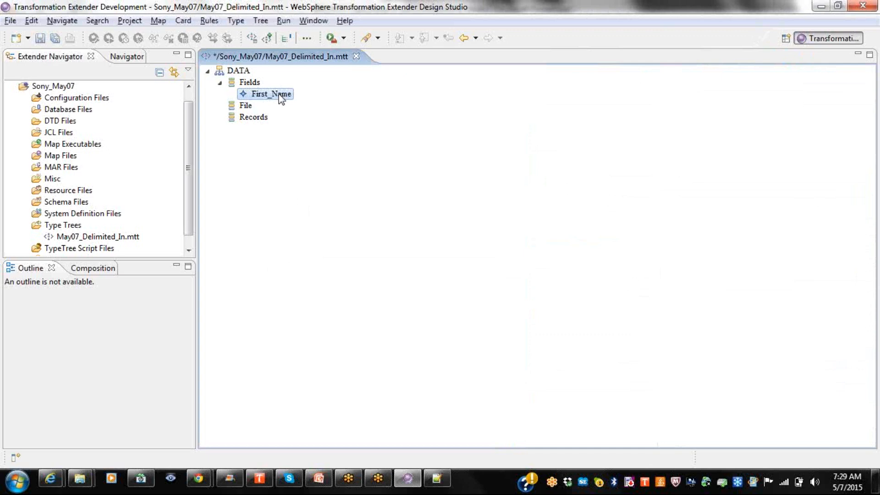
Expand First_Name's Item Subclass properties and set Restrictions back to Character.
{"action": "right_click", "coordinate": [281, 98]}
{"action": "left_click", "coordinate": [322, 136]}
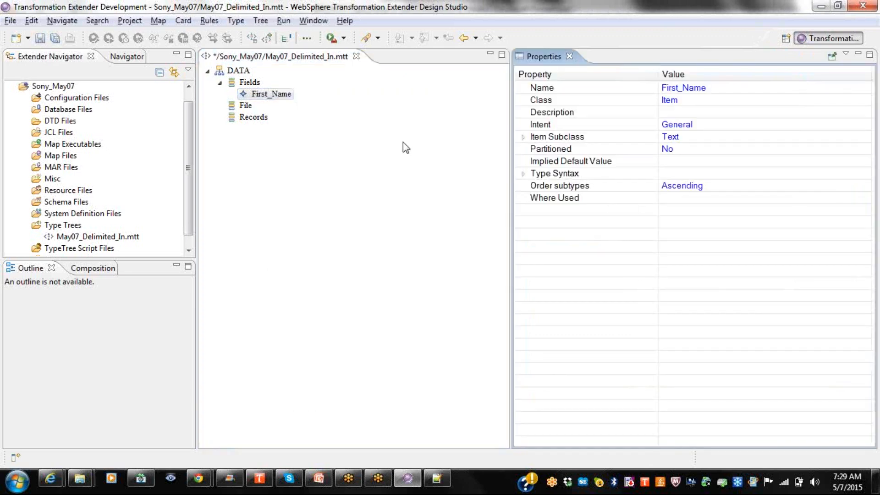
{"action": "left_click", "coordinate": [566, 142]}
{"action": "right_click", "coordinate": [569, 140]}
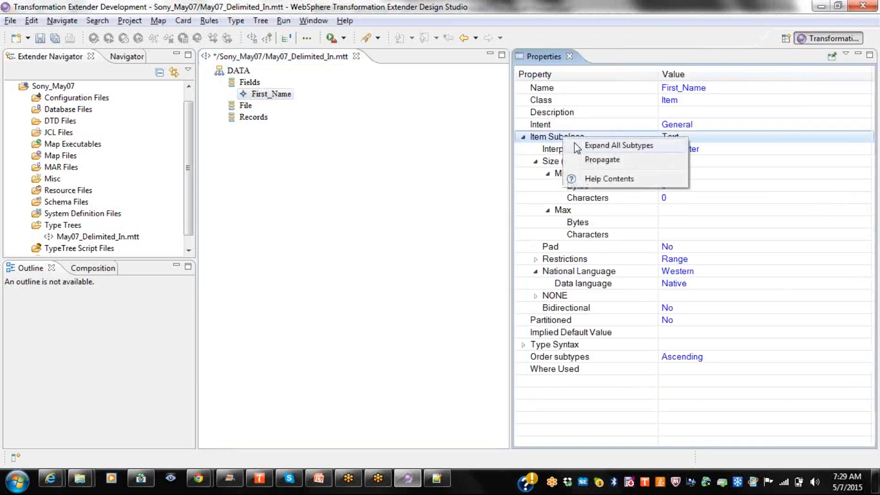
{"action": "left_click", "coordinate": [576, 142]}
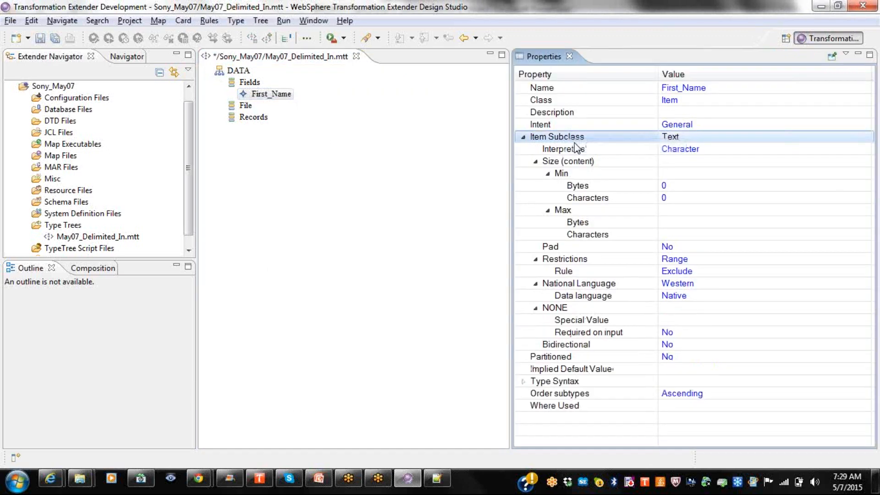
{"action": "left_click", "coordinate": [679, 262]}
{"action": "left_click", "coordinate": [681, 264]}
{"action": "left_click", "coordinate": [679, 295]}
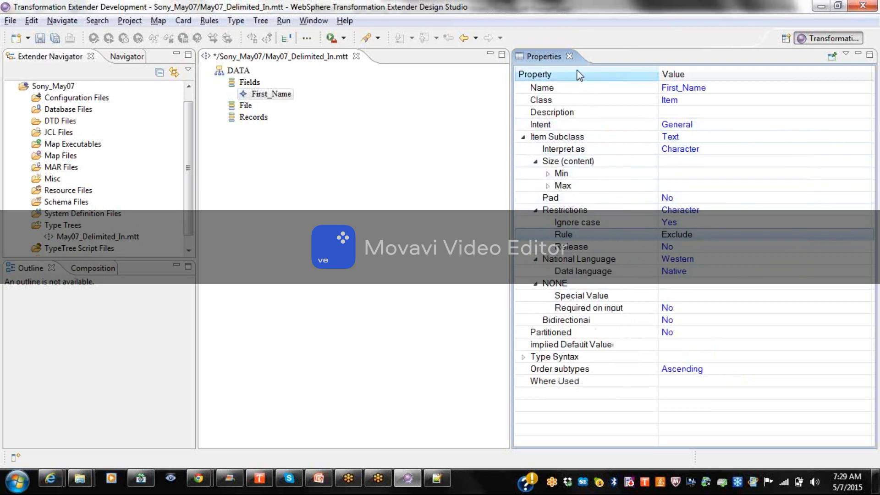
Close Properties and review the Bhoga entry in First_Name's restriction list.
{"action": "left_click", "coordinate": [569, 56]}
{"action": "double_click", "coordinate": [278, 94]}
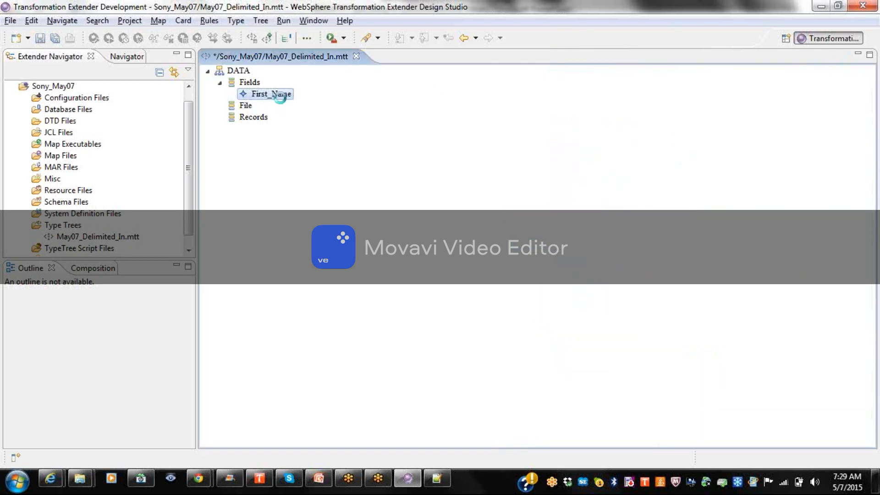
{"action": "left_click", "coordinate": [525, 221]}
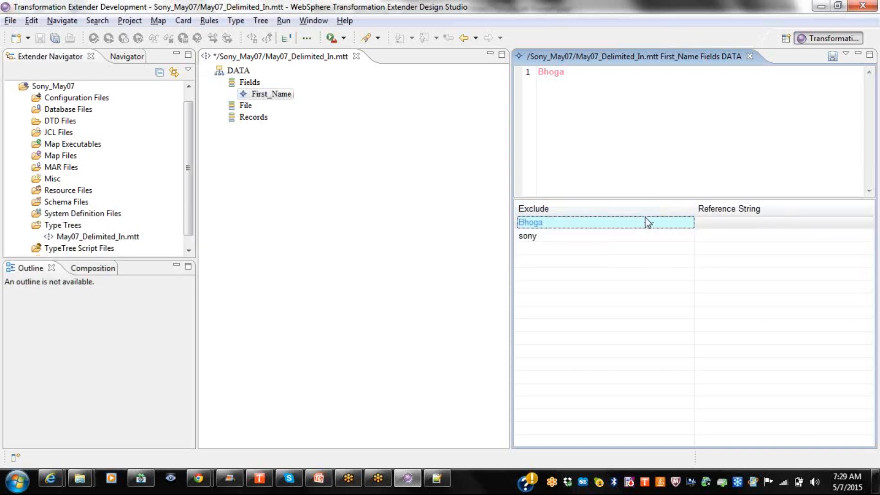
{"action": "left_click", "coordinate": [750, 56]}
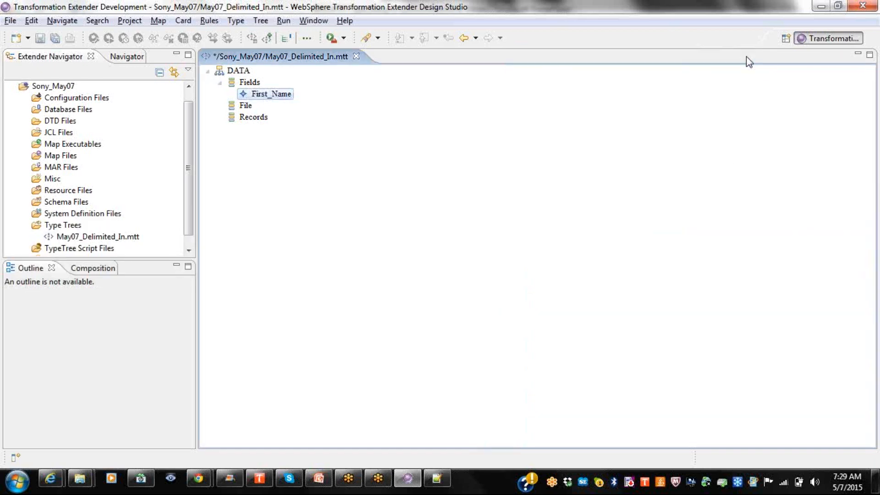
Set the Restrictions Rule to Include, keeping National Language Western, then close Properties.
{"action": "right_click", "coordinate": [284, 95]}
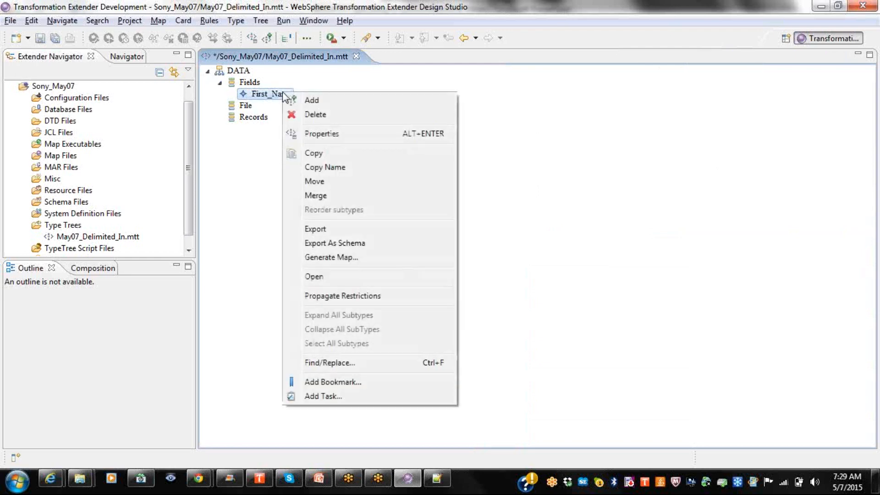
{"action": "left_click", "coordinate": [335, 135]}
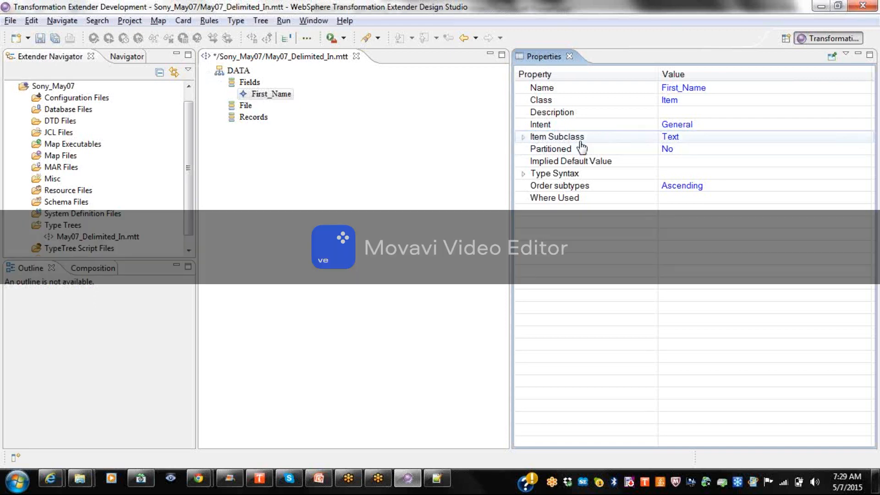
{"action": "right_click", "coordinate": [583, 146]}
{"action": "left_click", "coordinate": [591, 149]}
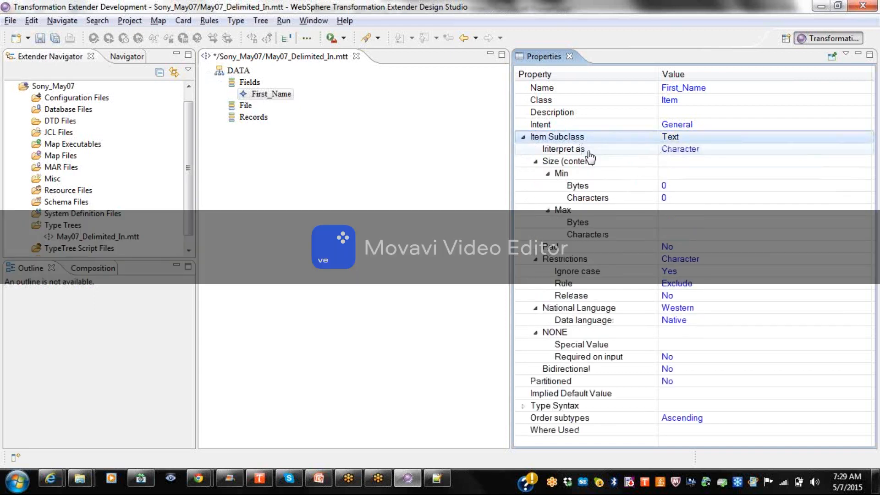
{"action": "left_click", "coordinate": [704, 308]}
{"action": "left_click", "coordinate": [703, 307]}
{"action": "left_click", "coordinate": [703, 308]}
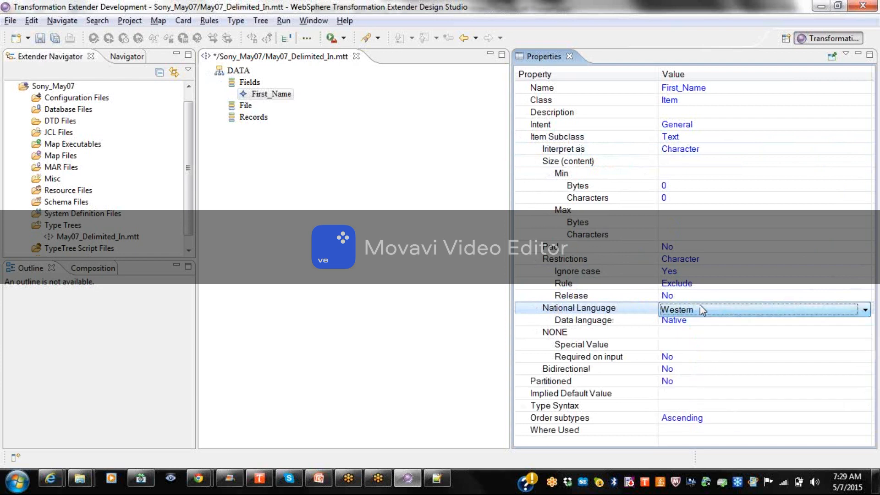
{"action": "left_click", "coordinate": [688, 284]}
{"action": "left_click", "coordinate": [688, 284]}
{"action": "left_click", "coordinate": [680, 299]}
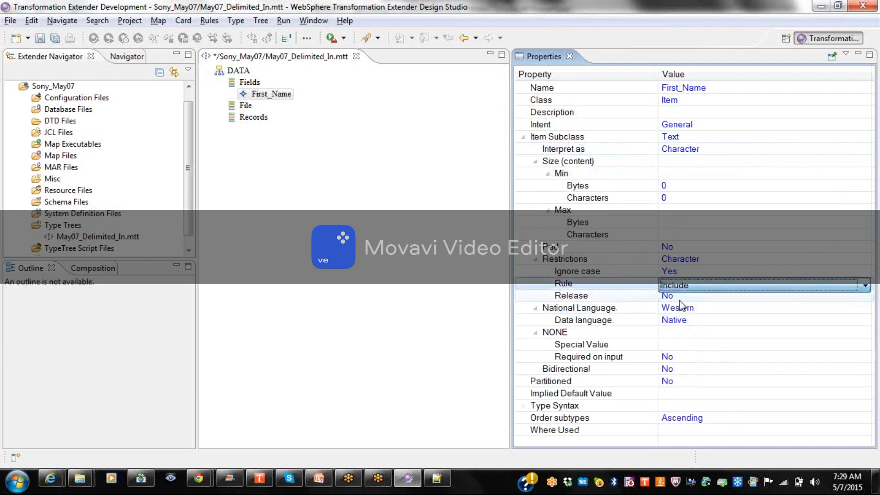
{"action": "left_click", "coordinate": [682, 300]}
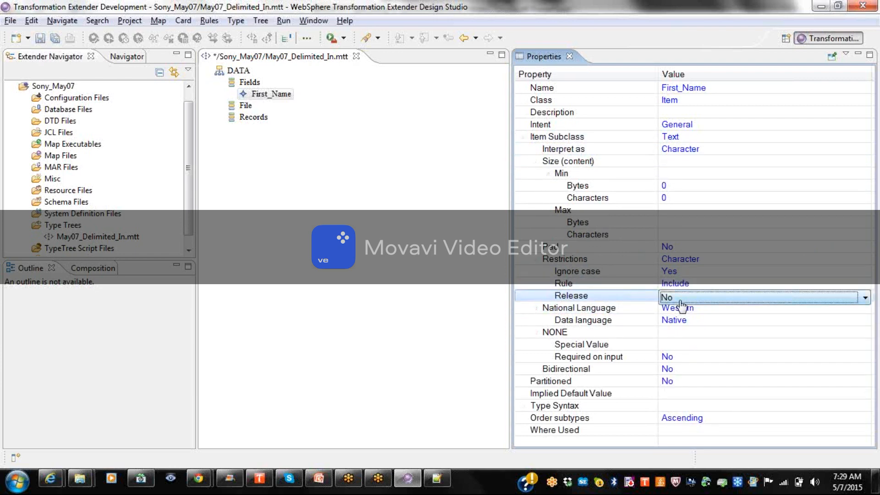
{"action": "left_click", "coordinate": [569, 57]}
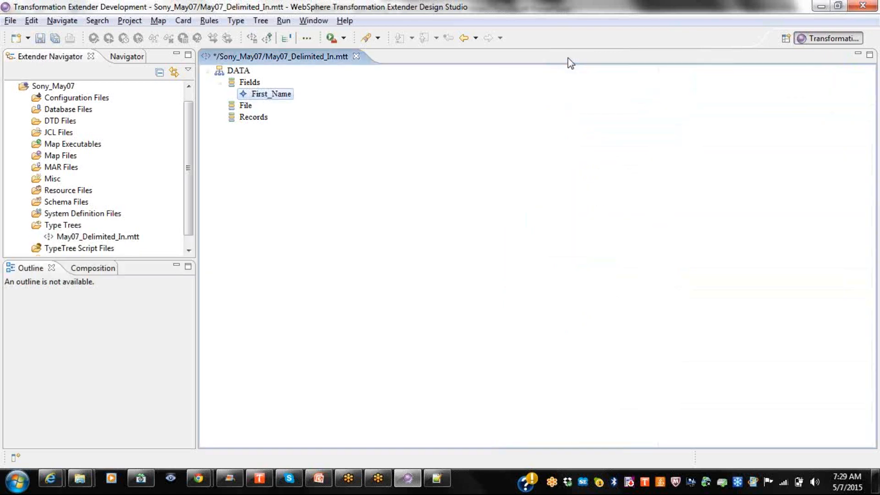
Clear the leftover Bhoga/sony text and enter <LETTERUPPER/> under Include First.
{"action": "double_click", "coordinate": [273, 98]}
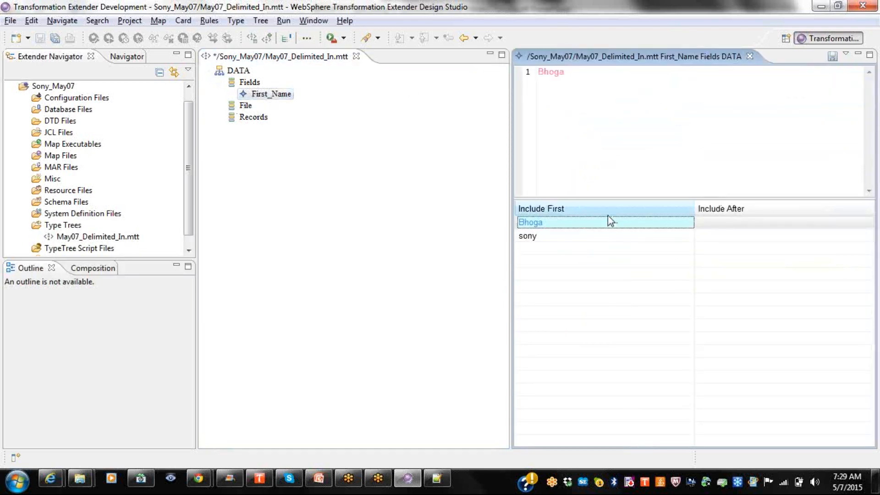
{"action": "left_click_drag", "start_coordinate": [582, 72], "coordinate": [453, 81]}
{"action": "key", "text": "BackSpace"}
{"action": "type", "text": "sony"}
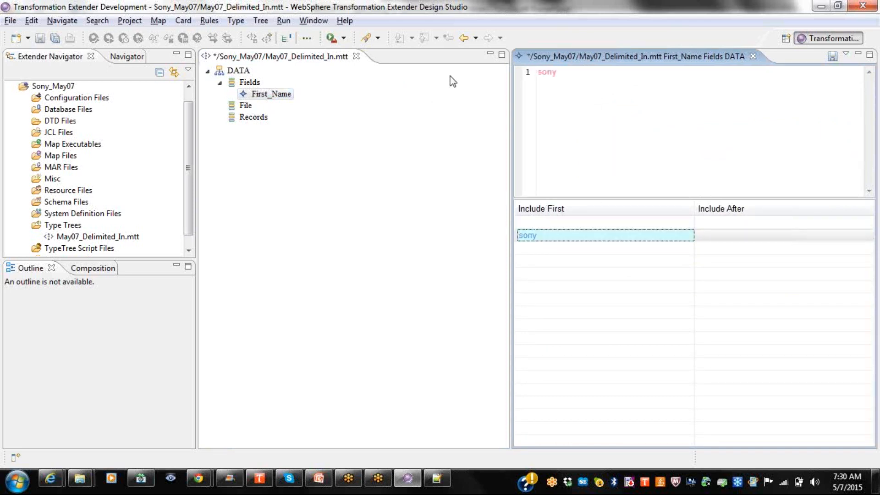
{"action": "left_click_drag", "start_coordinate": [575, 74], "coordinate": [486, 69]}
{"action": "key", "text": "BackSpace"}
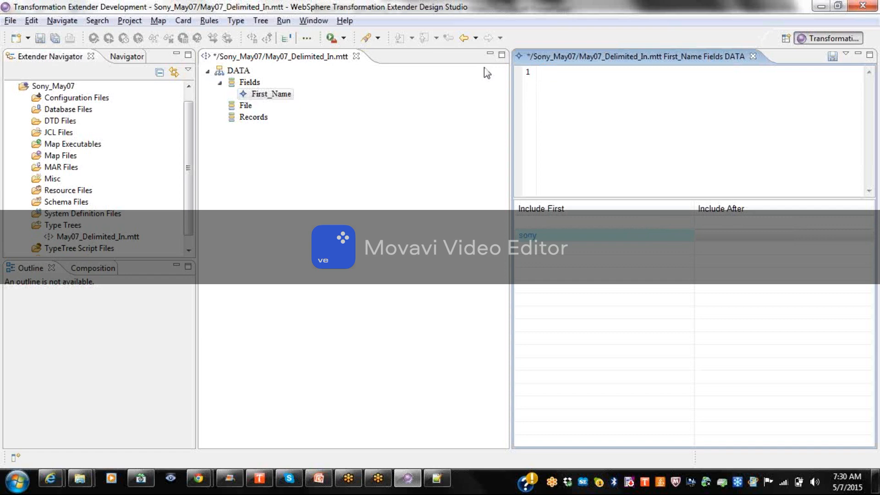
{"action": "left_click", "coordinate": [537, 221]}
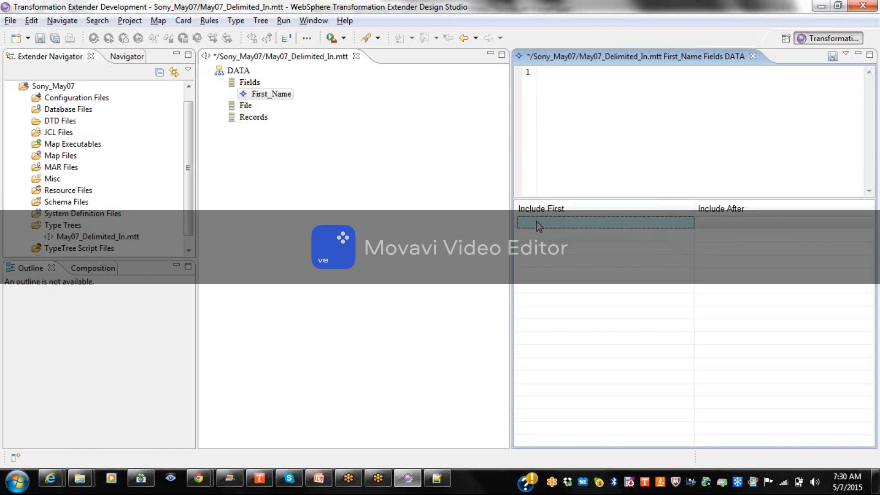
{"action": "left_click", "coordinate": [578, 126]}
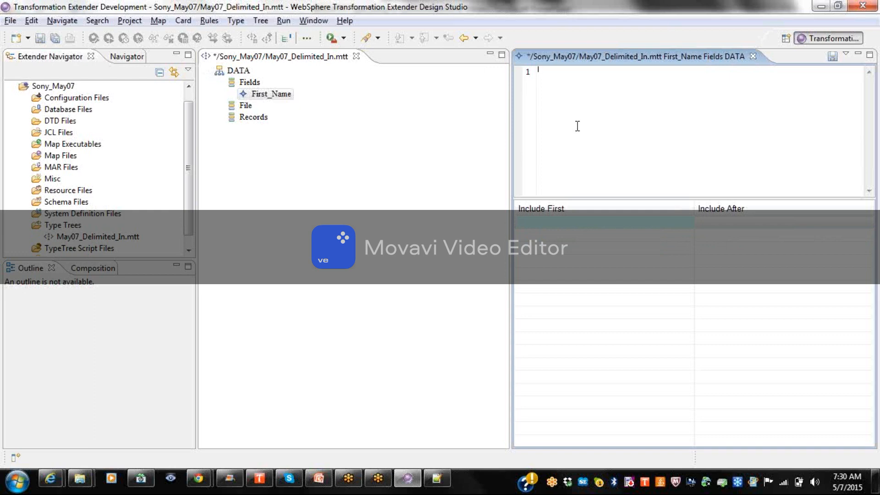
{"action": "type", "text": "<LETTERUPPER/>"}
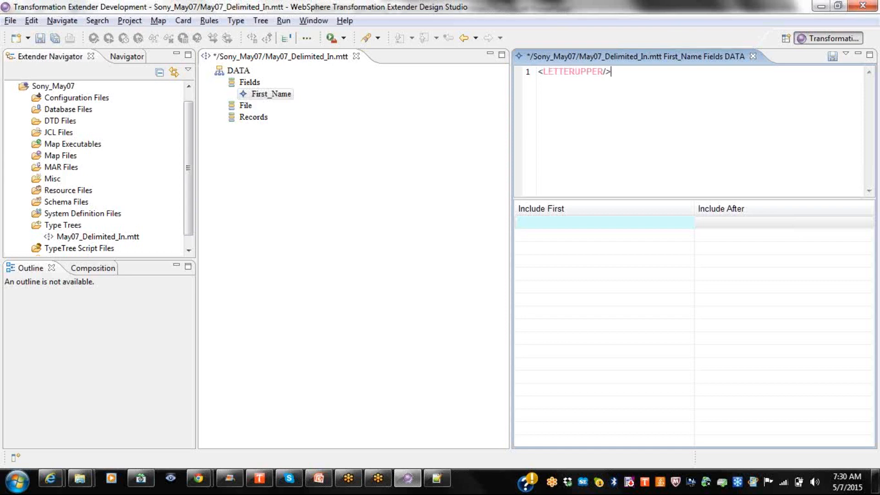
{"action": "key", "text": "Return"}
Enter <DIGIT/><LETTER/> under Include After, then close the editor without saving.
{"action": "left_click", "coordinate": [735, 224]}
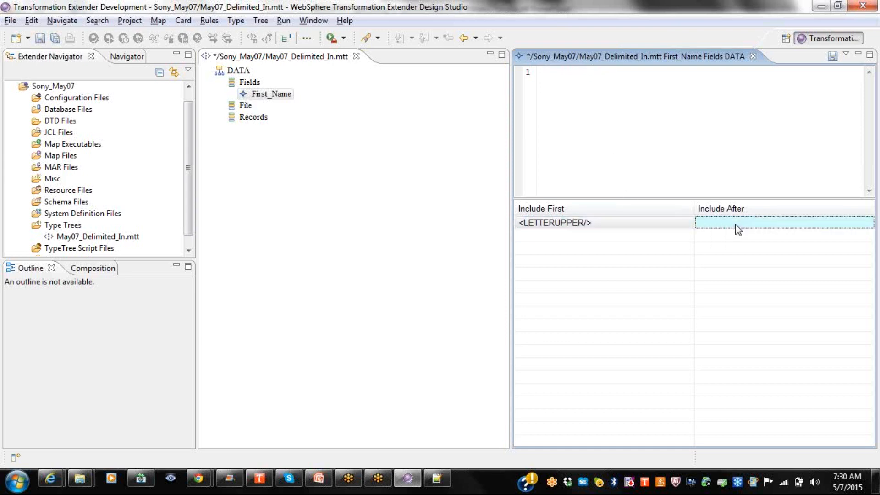
{"action": "type", "text": "<DIGIT"}
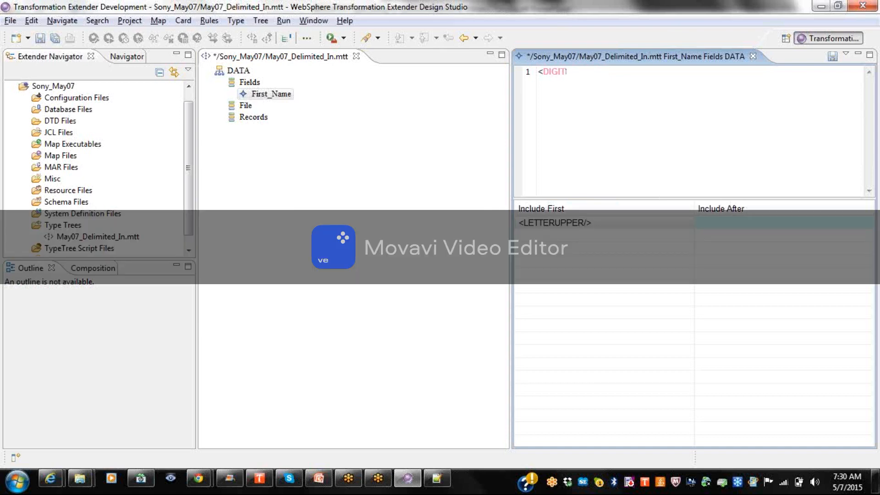
{"action": "type", "text": "/>"}
{"action": "key", "text": "Return"}
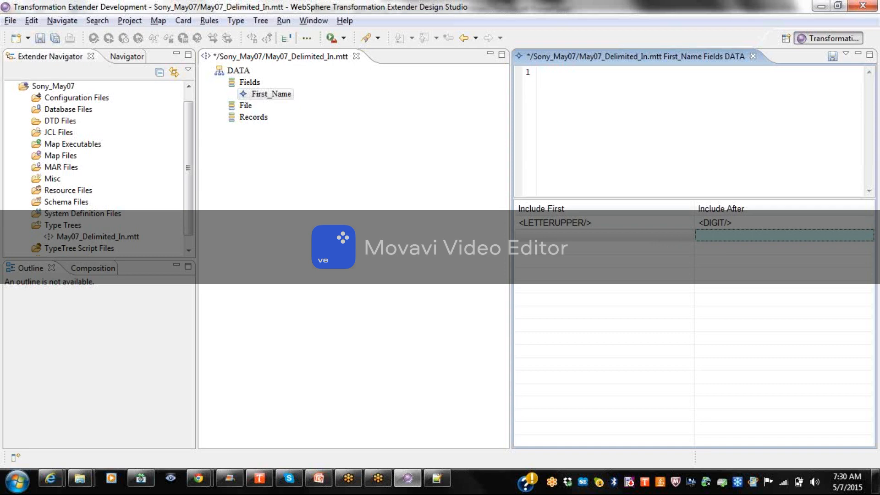
{"action": "left_click", "coordinate": [746, 222]}
{"action": "left_click", "coordinate": [633, 73]}
{"action": "type", "text": "<LETTER/>"}
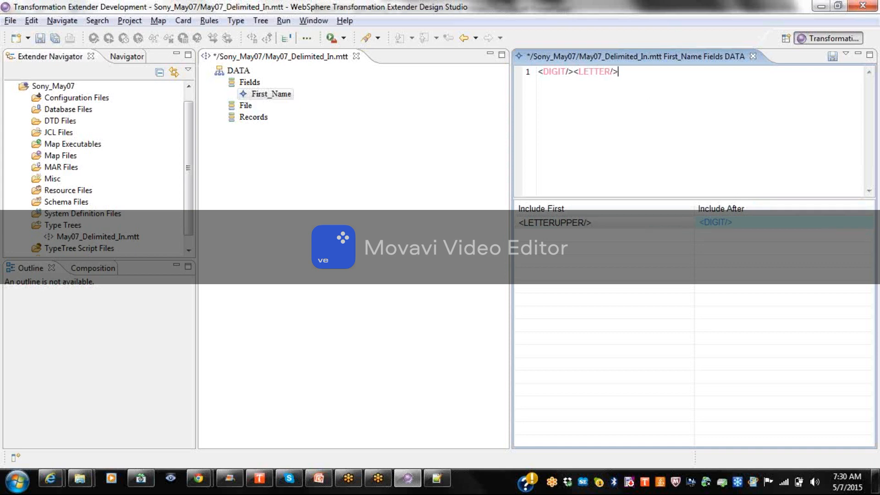
{"action": "key", "text": "Return"}
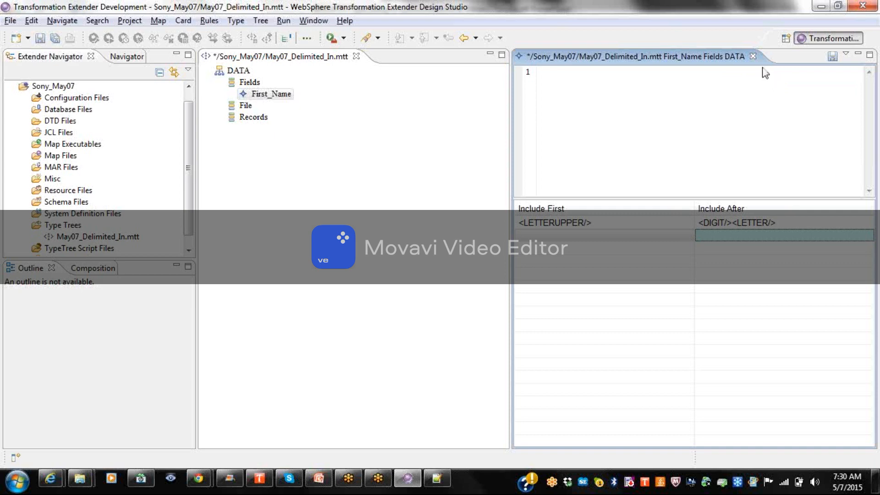
{"action": "left_click", "coordinate": [753, 56]}
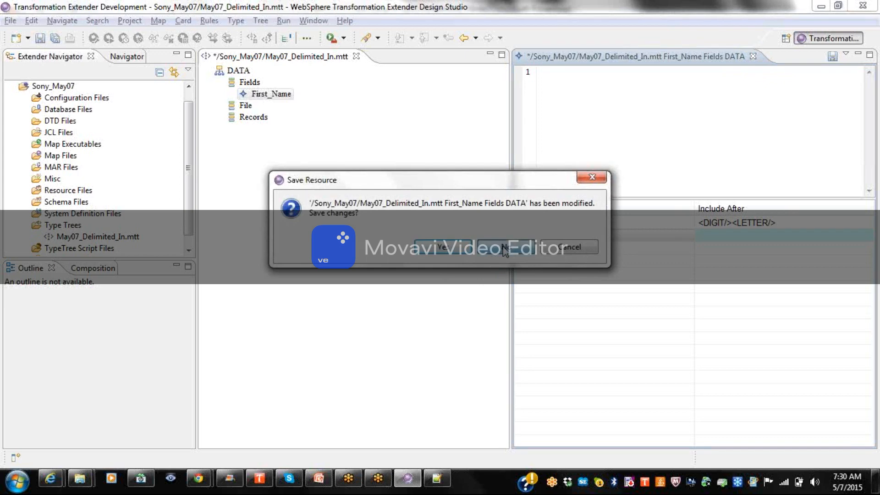
{"action": "left_click", "coordinate": [504, 250]}
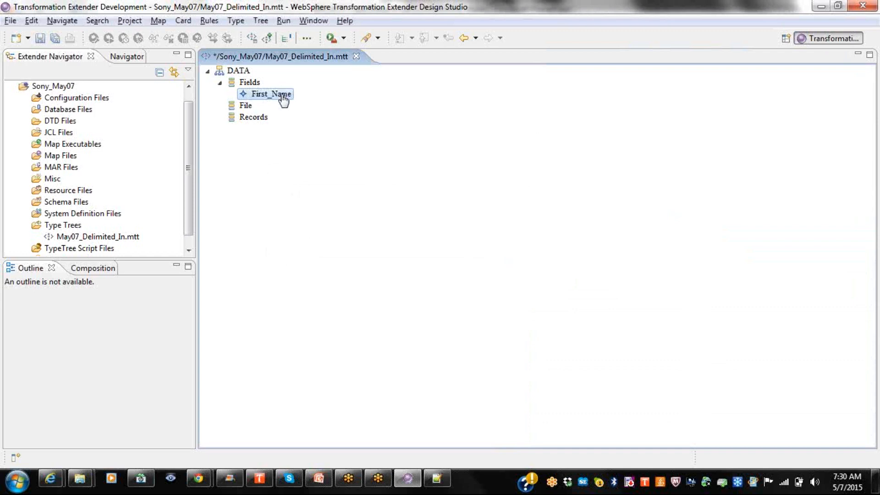
Set First_Name's Restrictions Rule to Exclude in Properties and close the view.
{"action": "right_click", "coordinate": [283, 97]}
{"action": "left_click", "coordinate": [338, 137]}
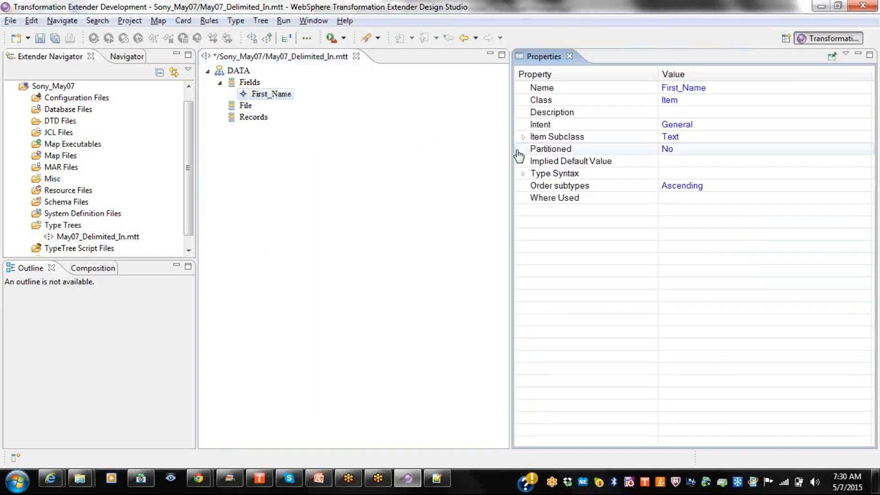
{"action": "double_click", "coordinate": [574, 138]}
{"action": "right_click", "coordinate": [574, 138]}
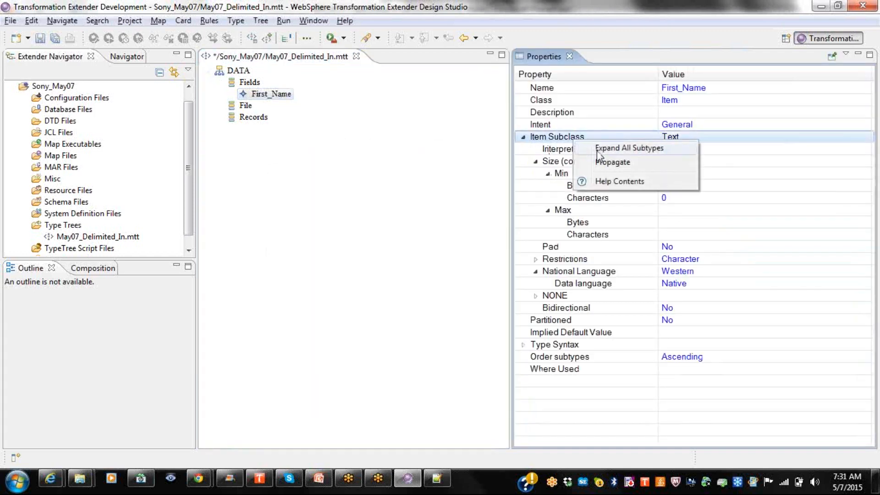
{"action": "left_click", "coordinate": [620, 148]}
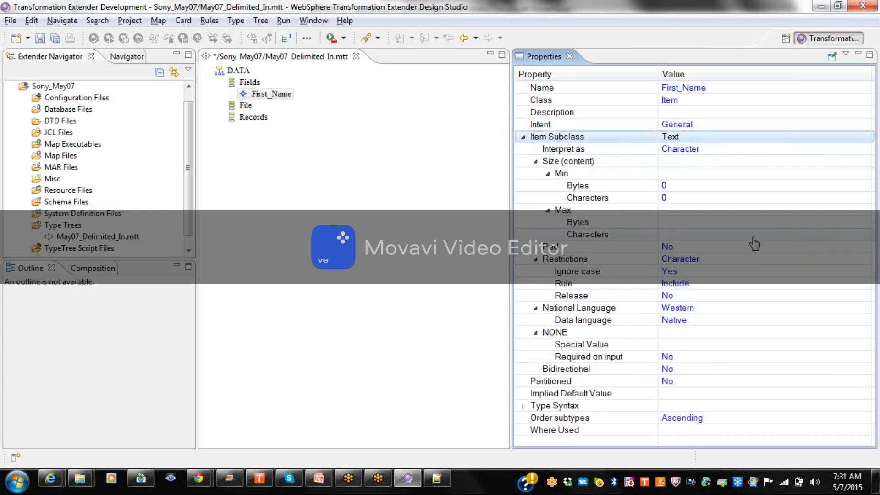
{"action": "left_click", "coordinate": [688, 284]}
{"action": "left_click", "coordinate": [688, 284]}
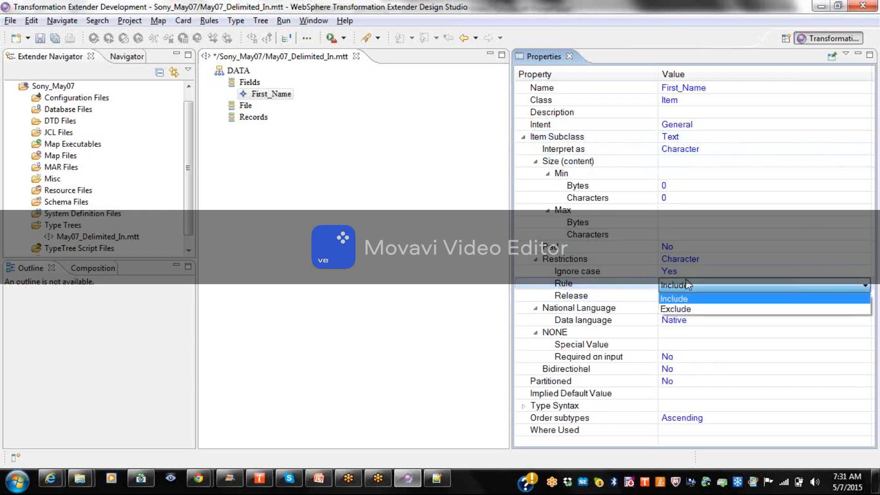
{"action": "left_click", "coordinate": [676, 304]}
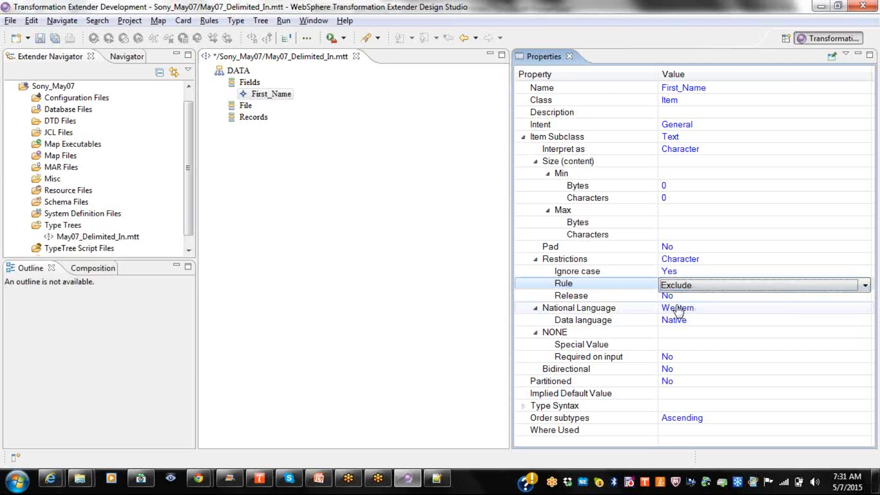
{"action": "key", "text": "Return"}
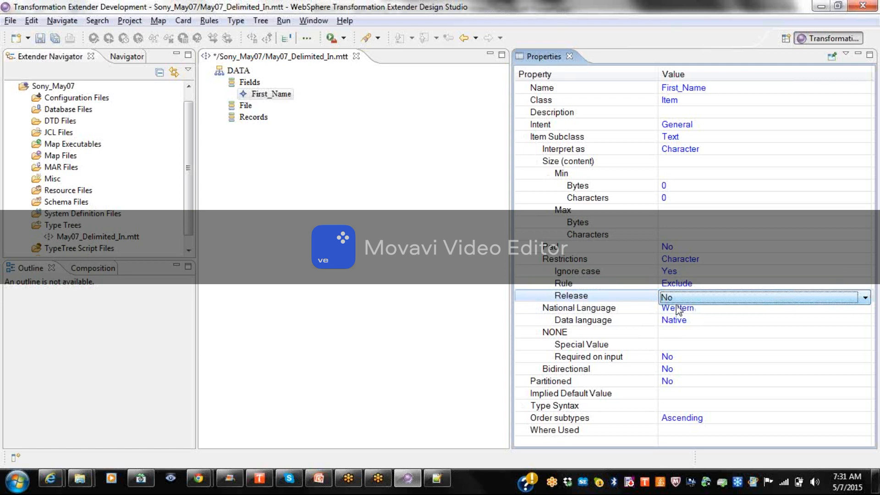
{"action": "left_click", "coordinate": [570, 56]}
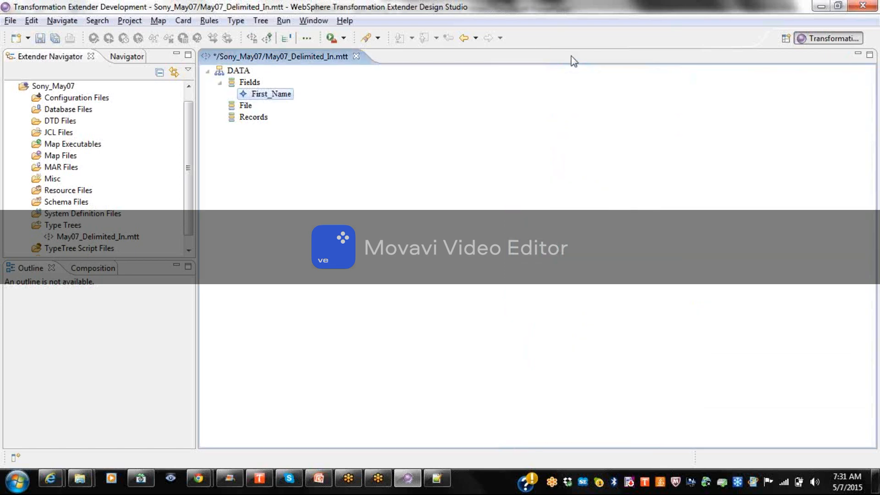
Give the excluded value Bhoga the reference string asas.
{"action": "double_click", "coordinate": [275, 98]}
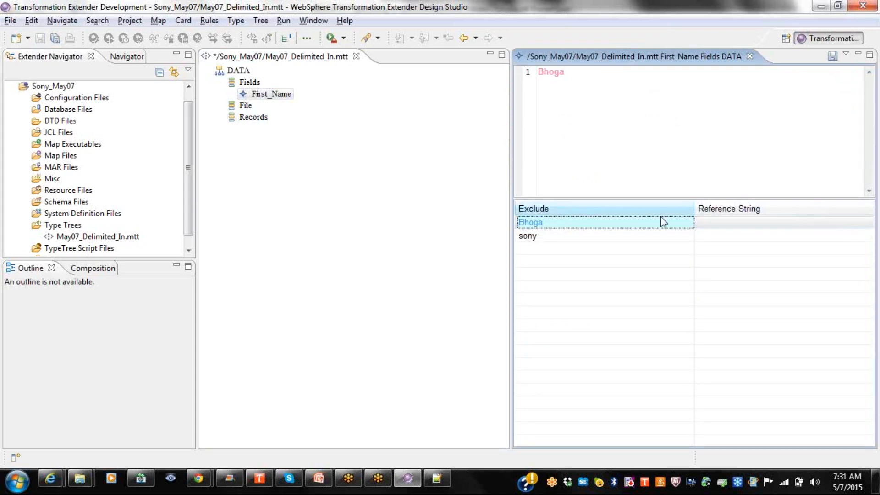
{"action": "left_click", "coordinate": [714, 224]}
{"action": "left_click", "coordinate": [631, 115]}
{"action": "type", "text": "asas"}
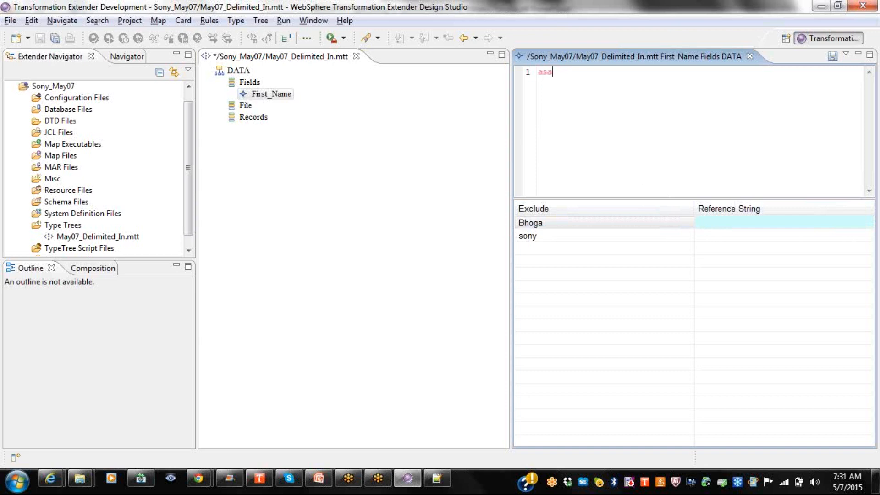
{"action": "key", "text": "Return"}
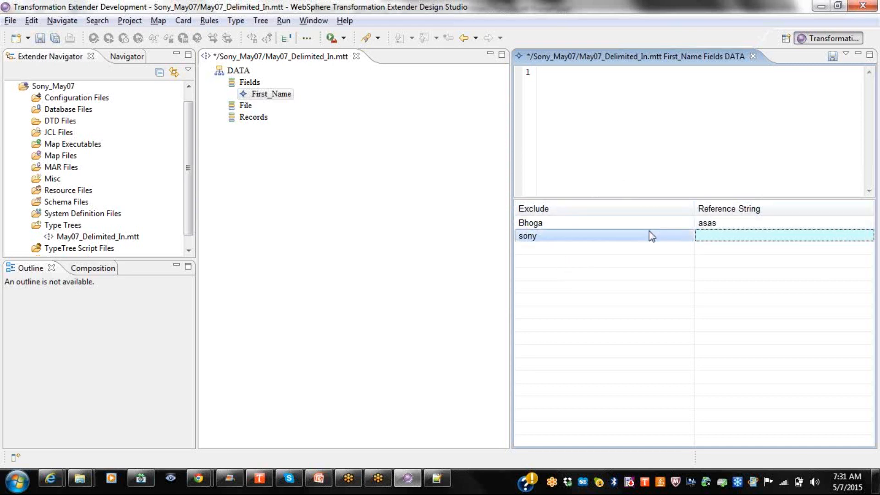
Close the First_Name Fields DATA editor tab and choose No to discard its changes.
{"action": "left_click", "coordinate": [753, 56]}
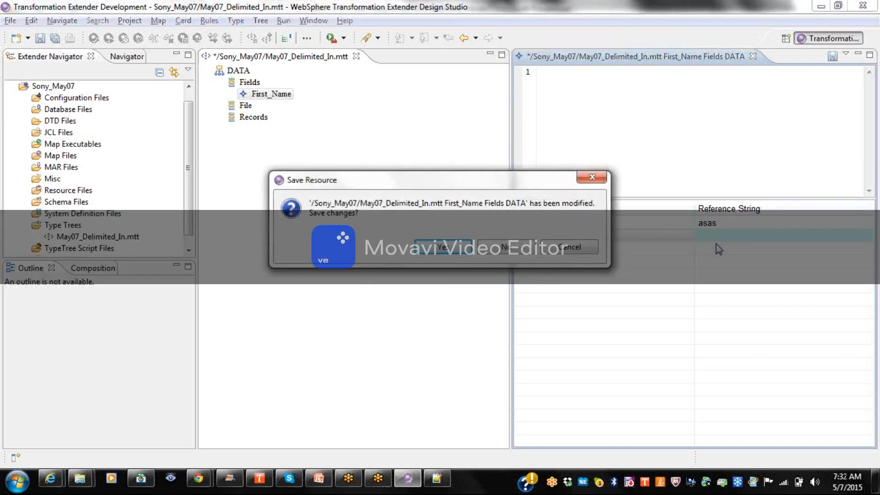
{"action": "left_click", "coordinate": [512, 251]}
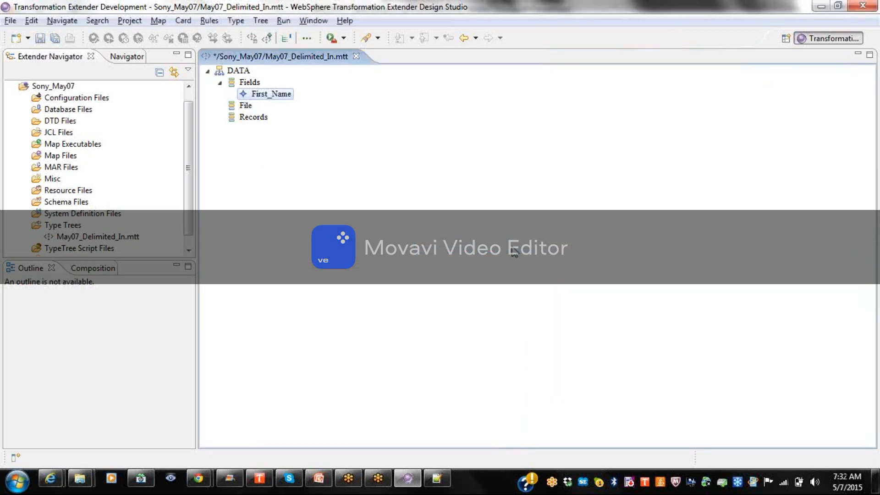
In First_Name's Properties, set Restrictions to Value and the Rule to Include.
{"action": "right_click", "coordinate": [272, 95]}
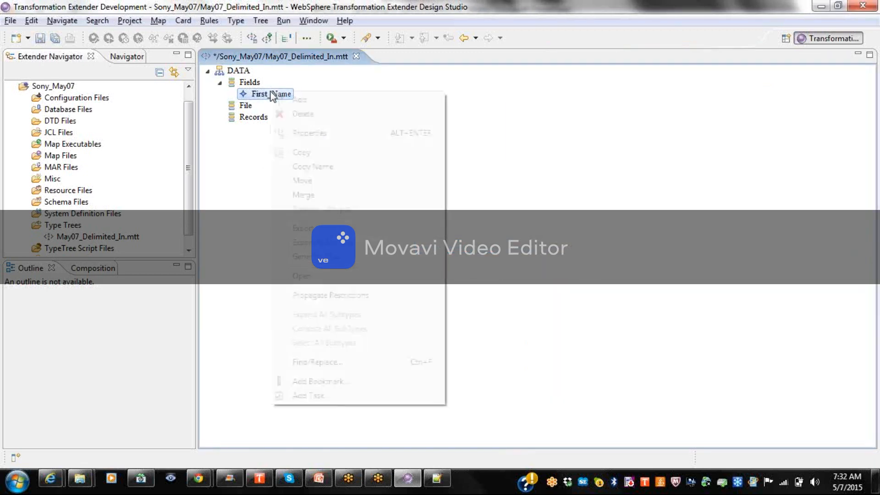
{"action": "left_click", "coordinate": [303, 131]}
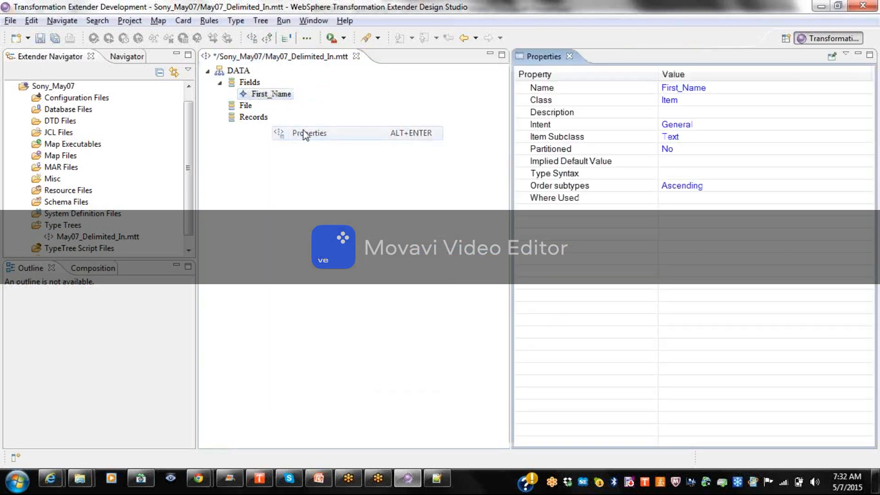
{"action": "right_click", "coordinate": [595, 141]}
{"action": "left_click", "coordinate": [620, 155]}
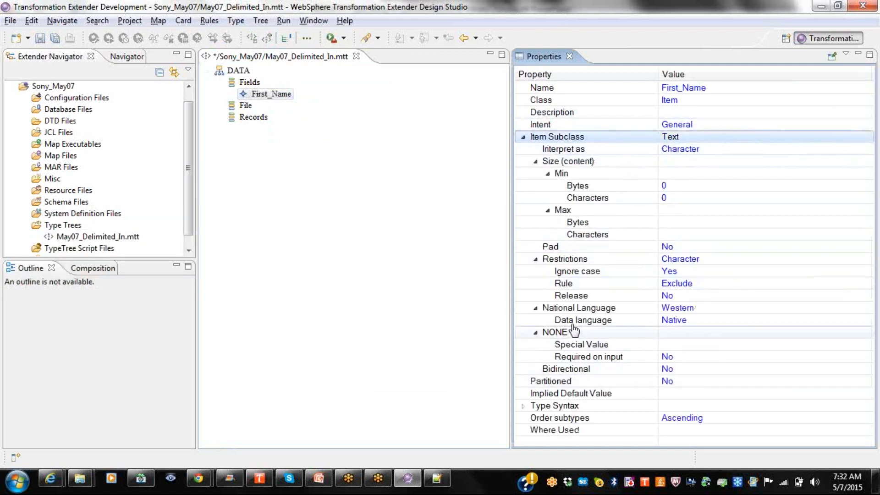
{"action": "left_click", "coordinate": [723, 261]}
{"action": "left_click", "coordinate": [693, 275]}
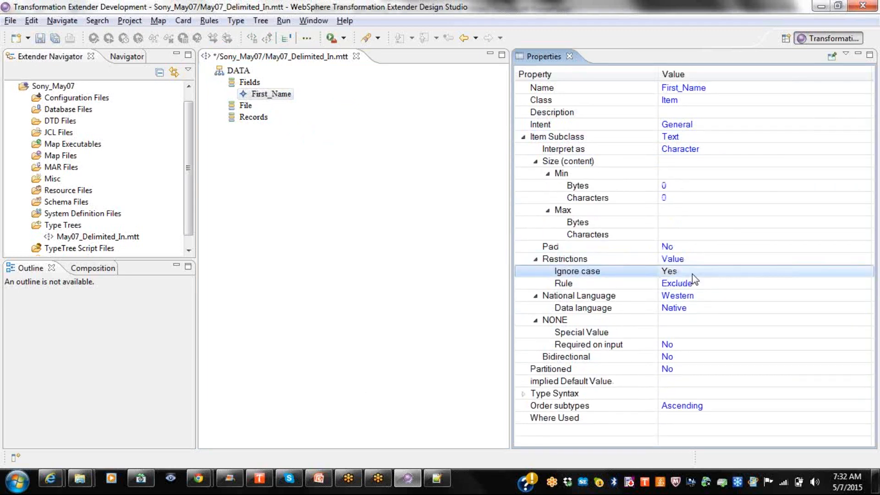
{"action": "left_click", "coordinate": [692, 284]}
{"action": "left_click", "coordinate": [683, 298]}
{"action": "left_click", "coordinate": [685, 297]}
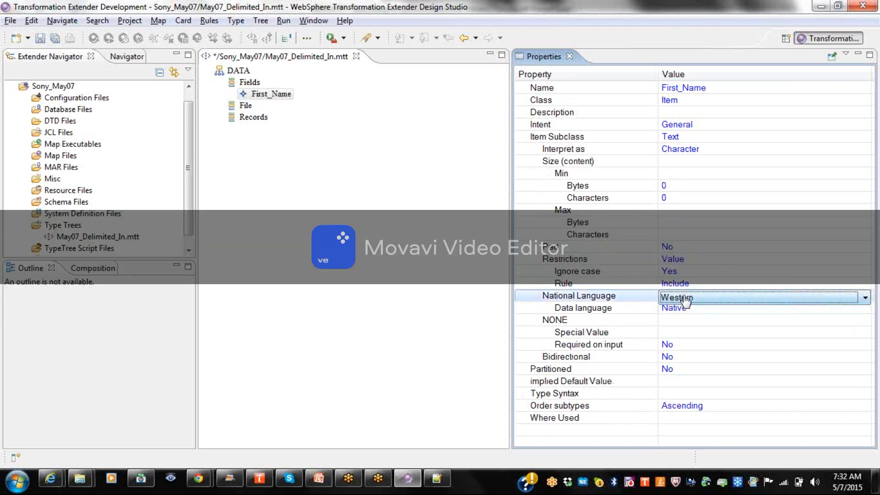
Clear Bhoga and a trial value sony from the include list, then close it unsaved.
{"action": "left_click", "coordinate": [280, 94]}
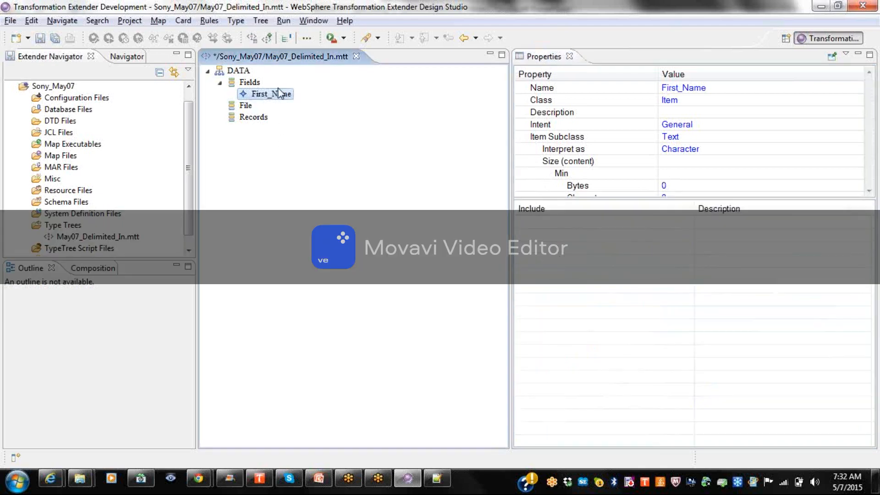
{"action": "double_click", "coordinate": [280, 93]}
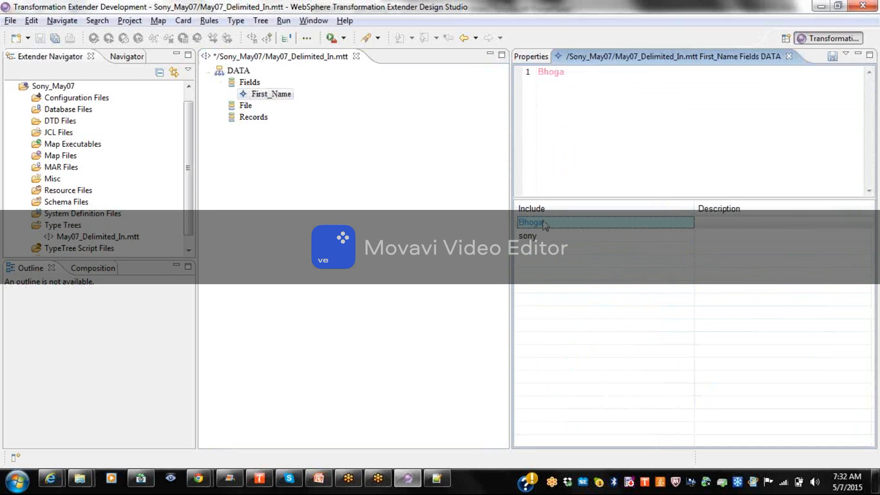
{"action": "left_click_drag", "start_coordinate": [587, 76], "coordinate": [478, 54]}
{"action": "key", "text": "BackSpace"}
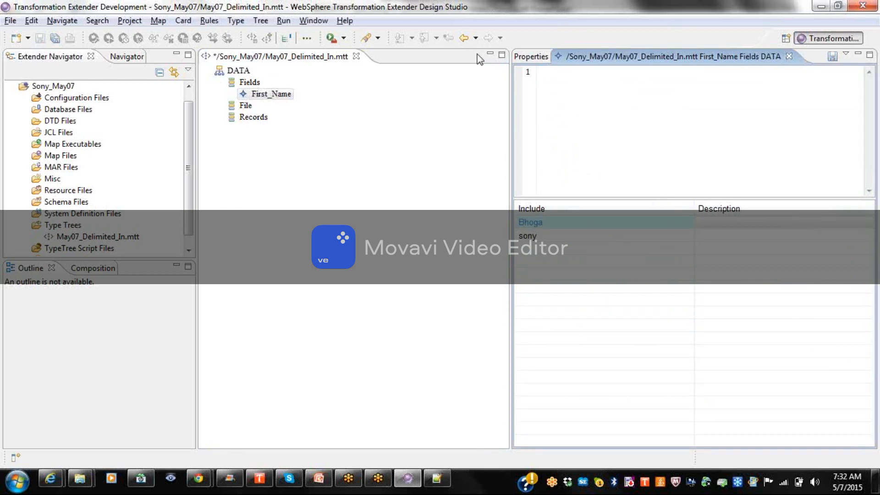
{"action": "type", "text": "sony"}
{"action": "left_click_drag", "start_coordinate": [565, 74], "coordinate": [434, 82]}
{"action": "key", "text": "BackSpace"}
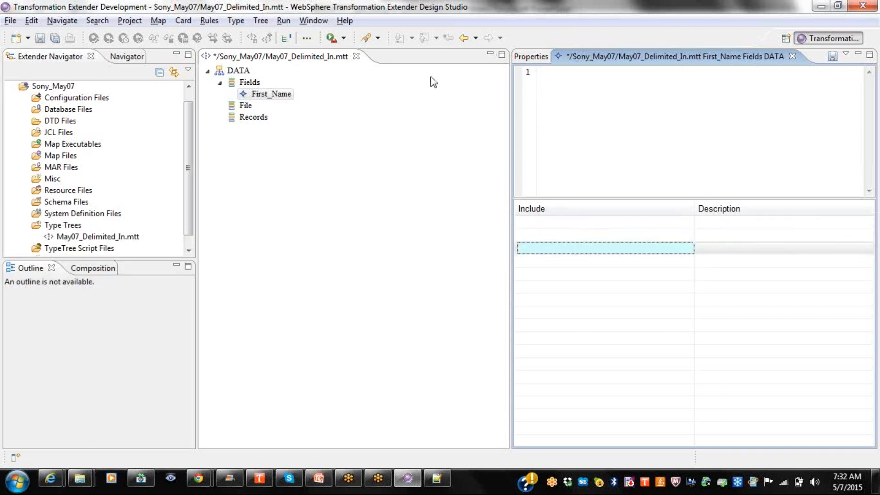
{"action": "left_click", "coordinate": [792, 56]}
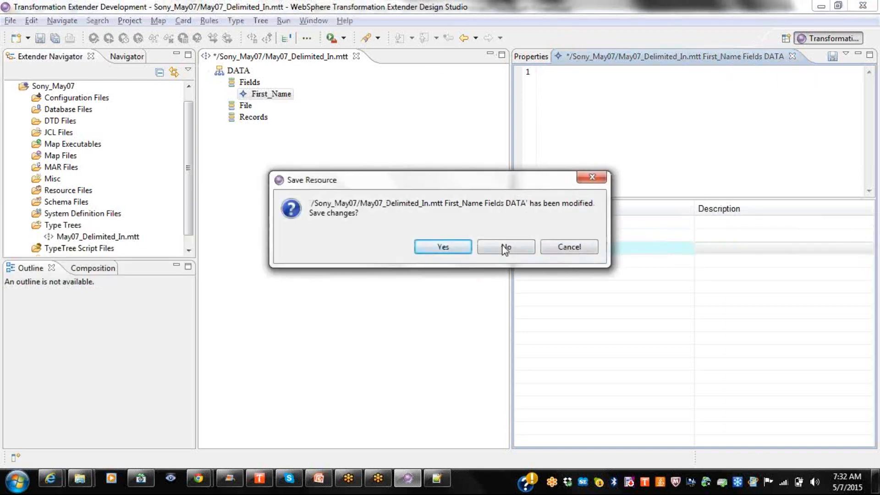
{"action": "left_click", "coordinate": [505, 249]}
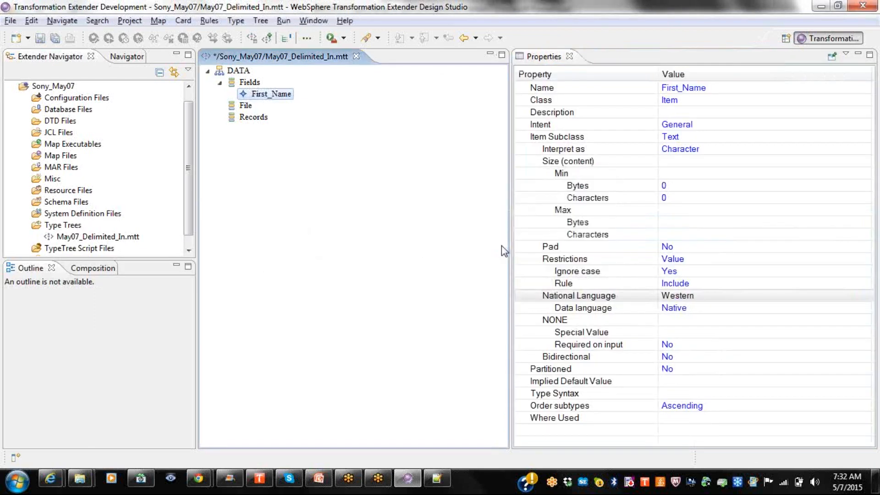
Keep First_Name's National Language set to Western.
{"action": "left_click", "coordinate": [595, 296]}
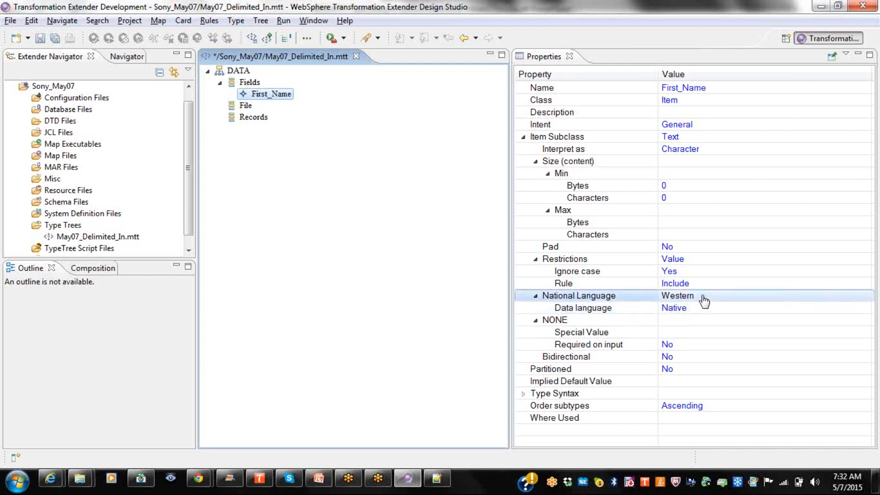
{"action": "left_click", "coordinate": [704, 301]}
{"action": "left_click", "coordinate": [704, 298]}
{"action": "left_click", "coordinate": [703, 298]}
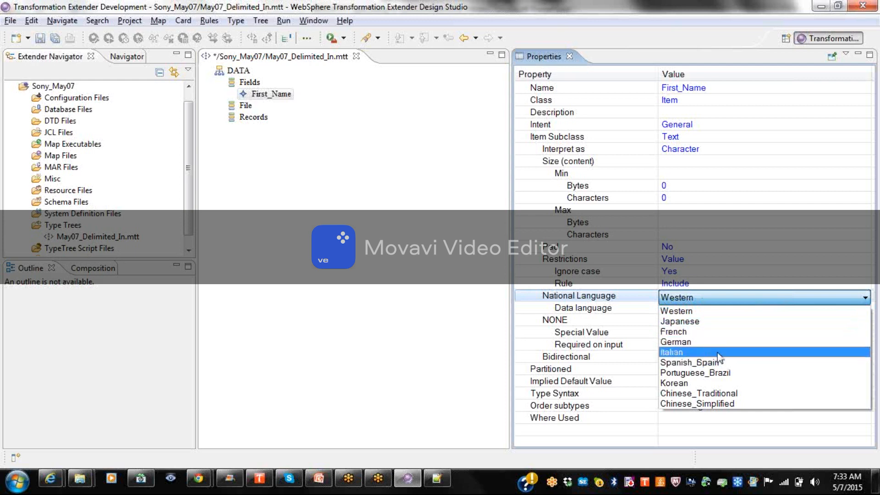
{"action": "left_click", "coordinate": [691, 310]}
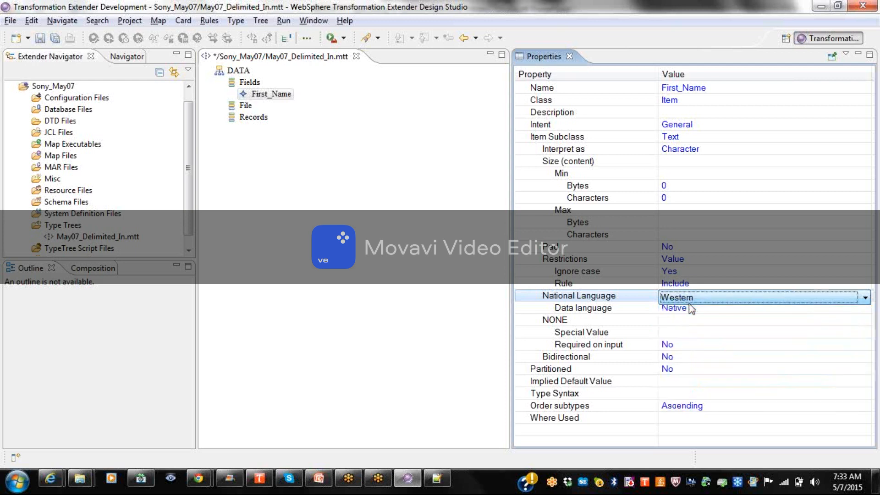
Switch the Data language to UTF-8 and then back to Native.
{"action": "left_click", "coordinate": [689, 311]}
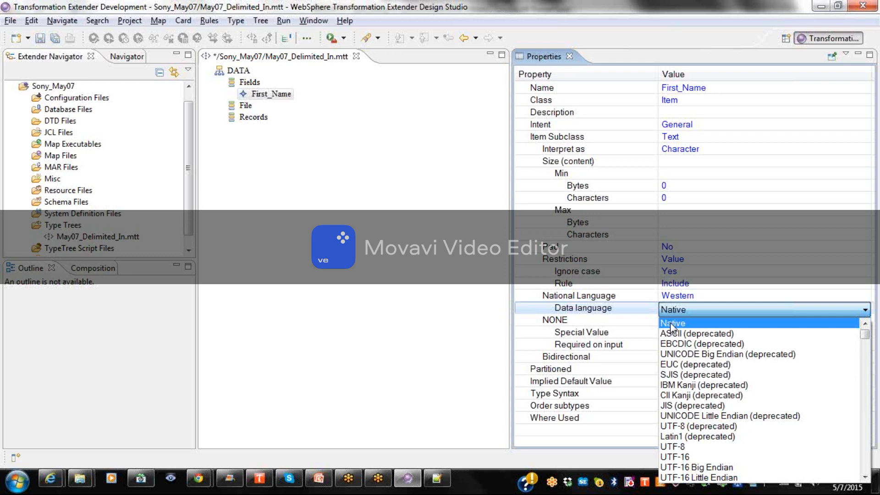
{"action": "left_click", "coordinate": [700, 444]}
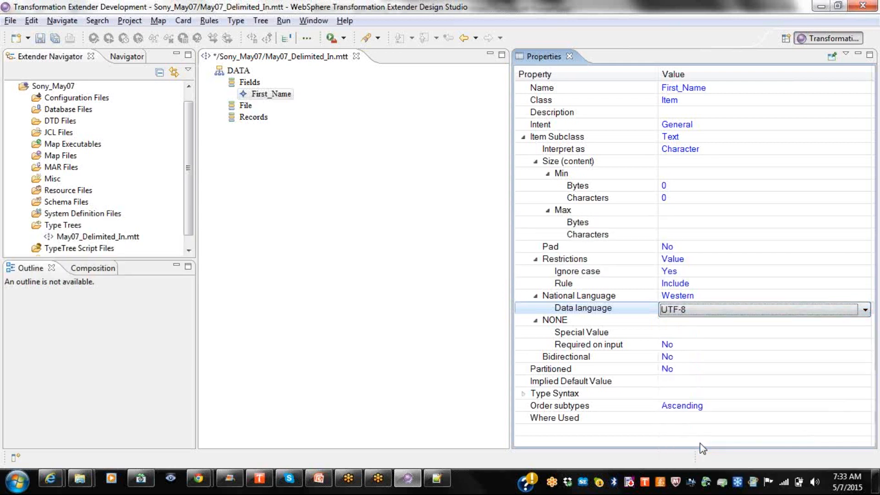
{"action": "left_click", "coordinate": [685, 314]}
{"action": "left_click", "coordinate": [685, 314]}
{"action": "left_click", "coordinate": [685, 313]}
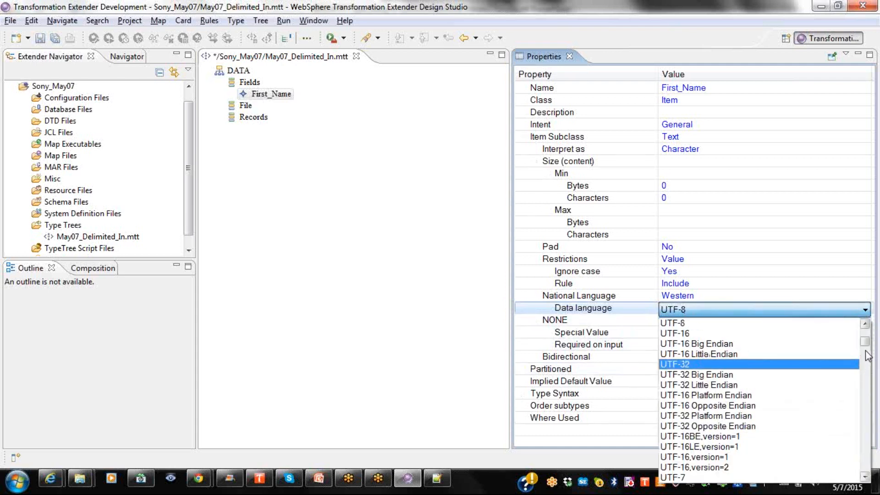
{"action": "scroll", "coordinate": [865, 348], "scroll_direction": "up", "scroll_amount": 4}
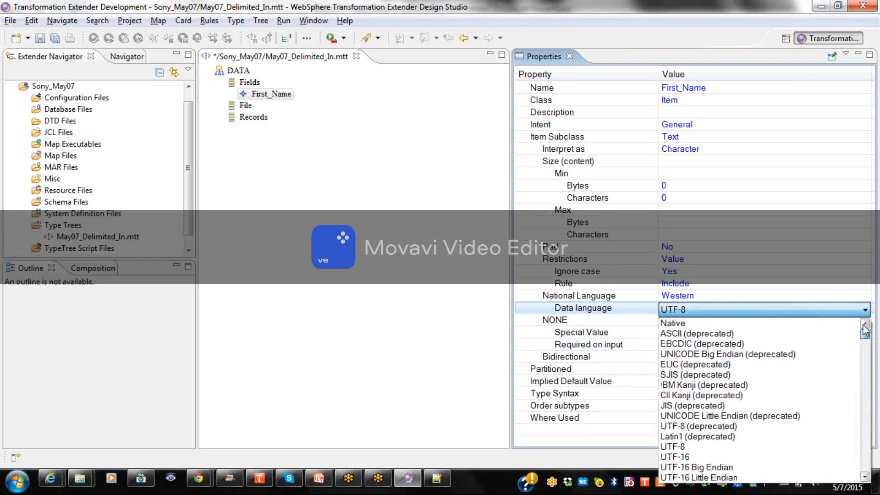
{"action": "left_click", "coordinate": [752, 320]}
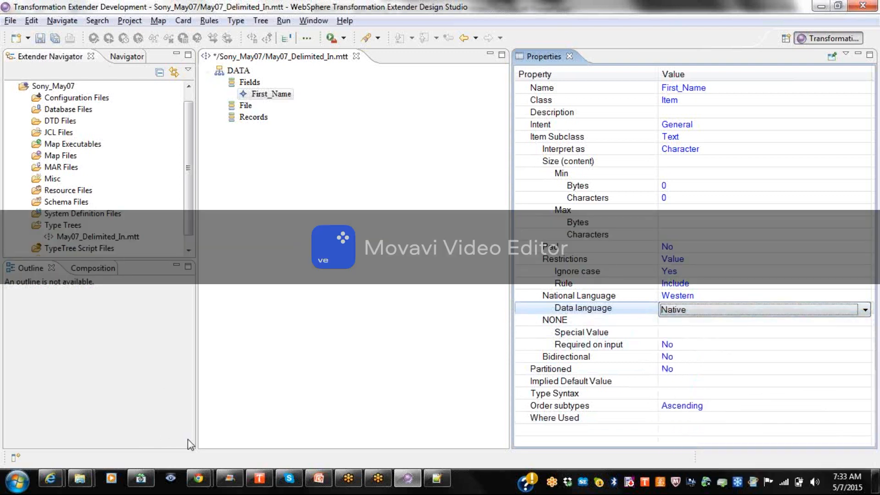
{"action": "left_click", "coordinate": [198, 478]}
Search Google for 'utf-8 characters list' in a new tab and open utf8-chartable.de.
{"action": "left_click", "coordinate": [265, 411]}
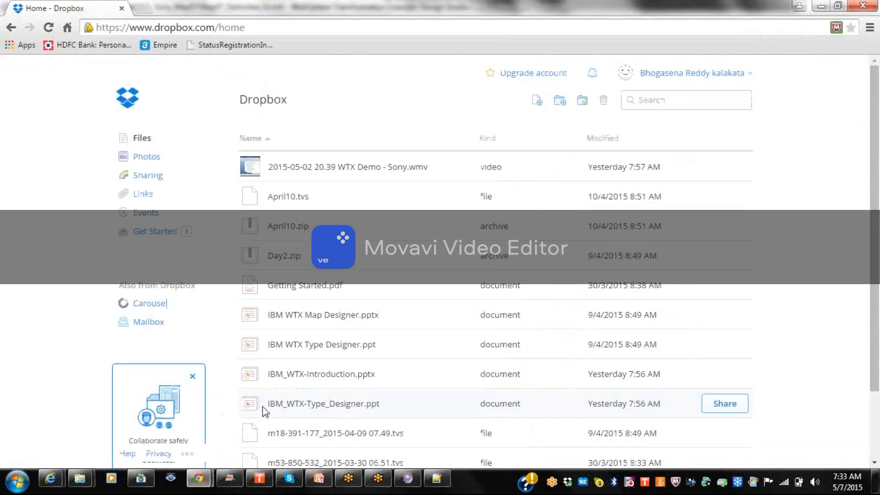
{"action": "left_click", "coordinate": [145, 8]}
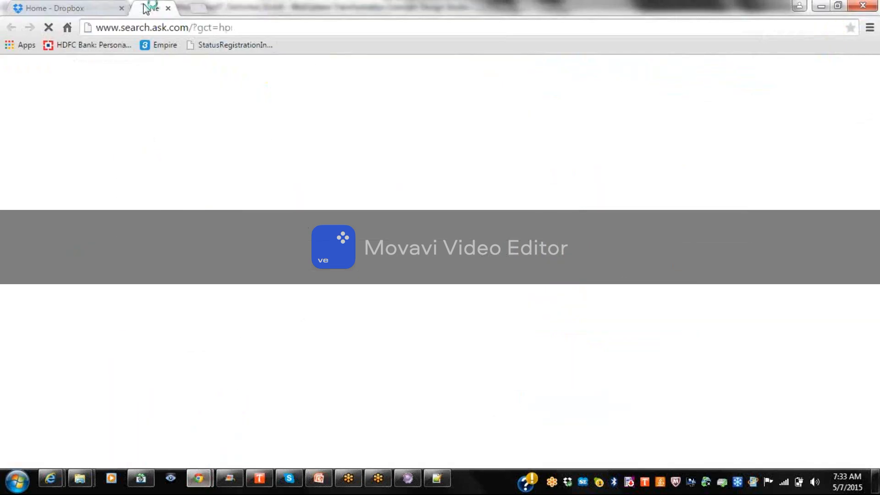
{"action": "left_click", "coordinate": [119, 27]}
{"action": "type", "text": "google.com"}
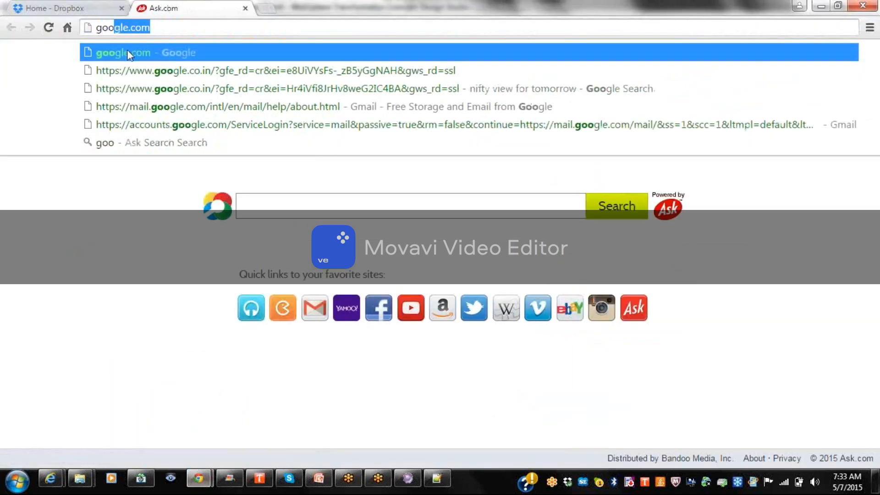
{"action": "left_click", "coordinate": [127, 53]}
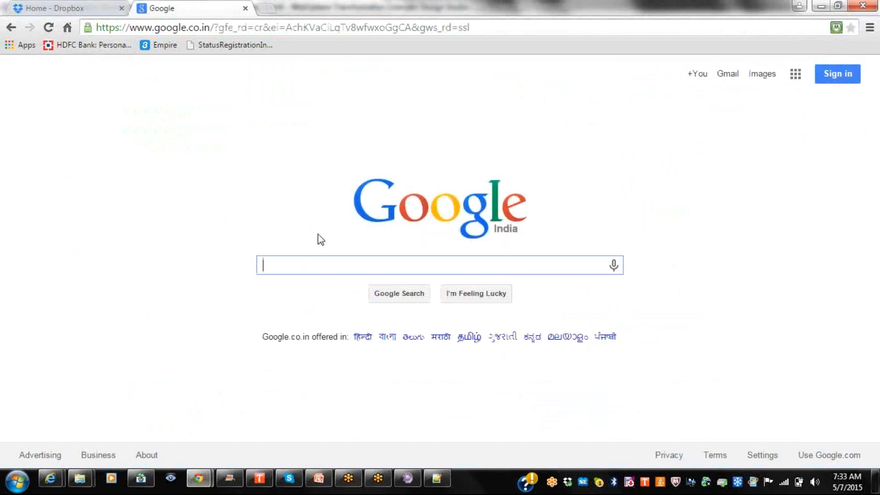
{"action": "type", "text": "UT"}
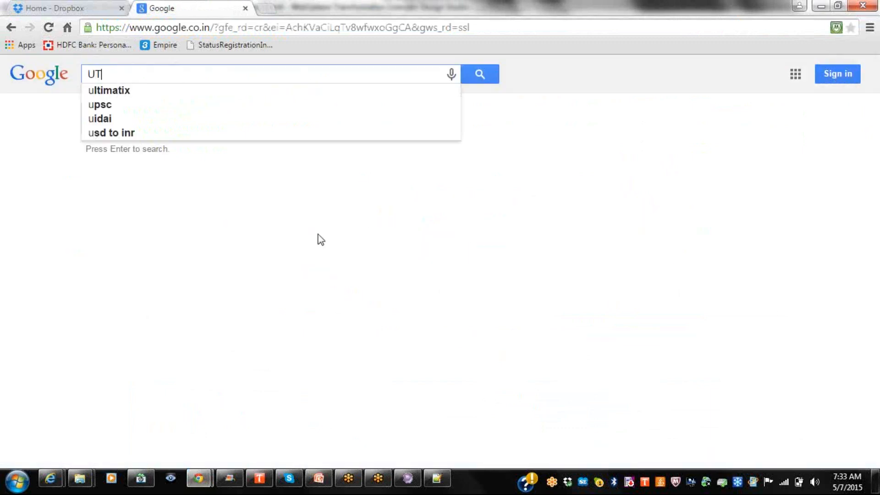
{"action": "type", "text": "F-8 cha"}
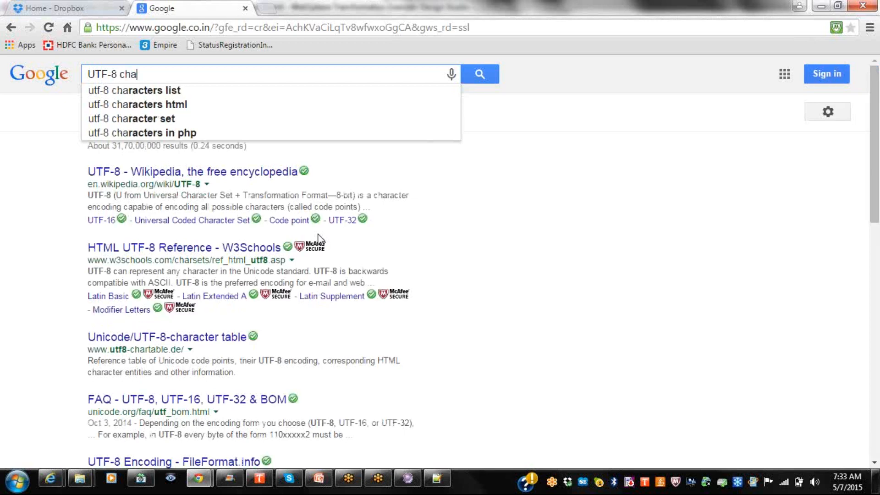
{"action": "left_click", "coordinate": [185, 91]}
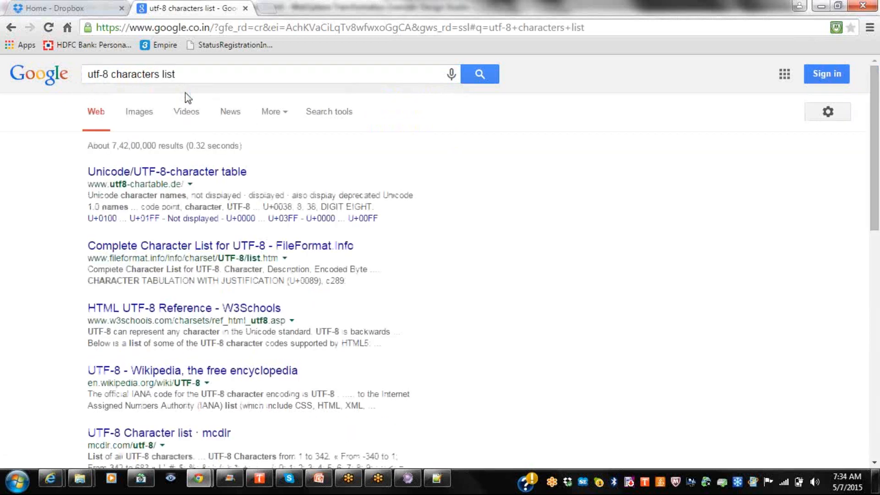
{"action": "left_click", "coordinate": [198, 172]}
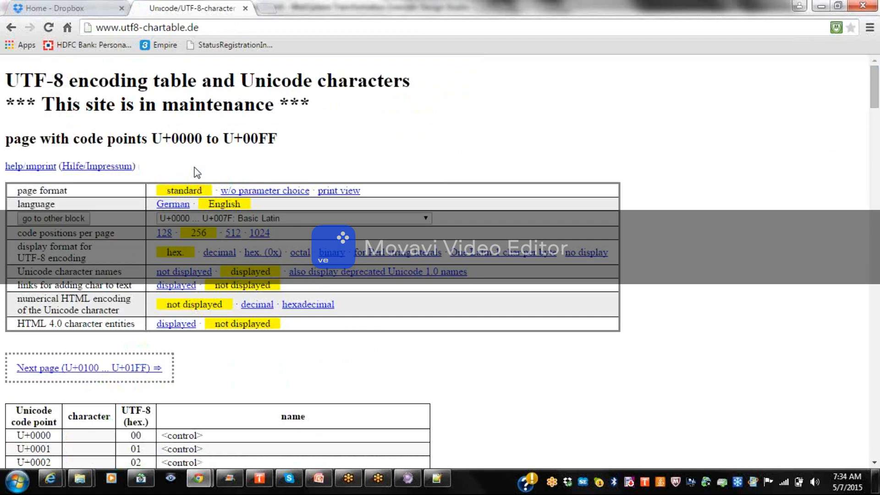
Scroll the utf8-chartable.de table past U+00A0 to check codes, then return to Design Studio.
{"action": "left_click_drag", "start_coordinate": [874, 96], "coordinate": [869, 352]}
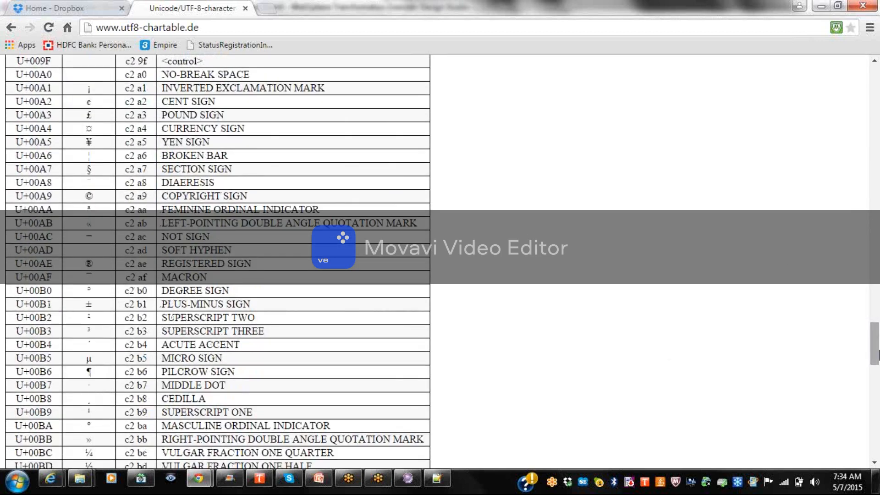
{"action": "left_click_drag", "start_coordinate": [876, 353], "coordinate": [878, 225]}
{"action": "left_click_drag", "start_coordinate": [878, 236], "coordinate": [878, 349]}
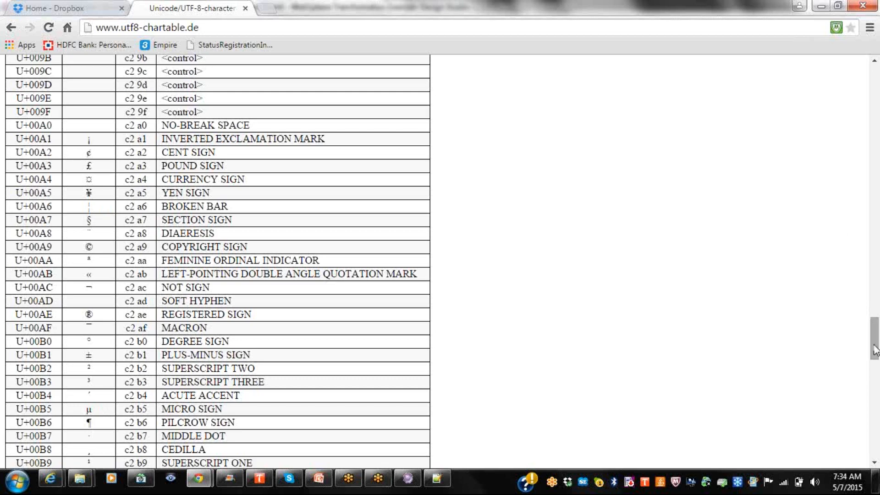
{"action": "left_click_drag", "start_coordinate": [874, 351], "coordinate": [876, 369]}
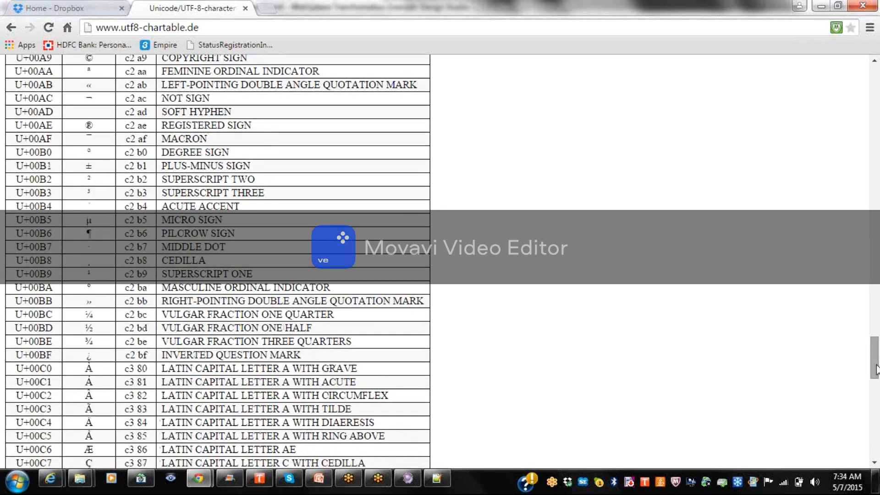
{"action": "left_click", "coordinate": [408, 479]}
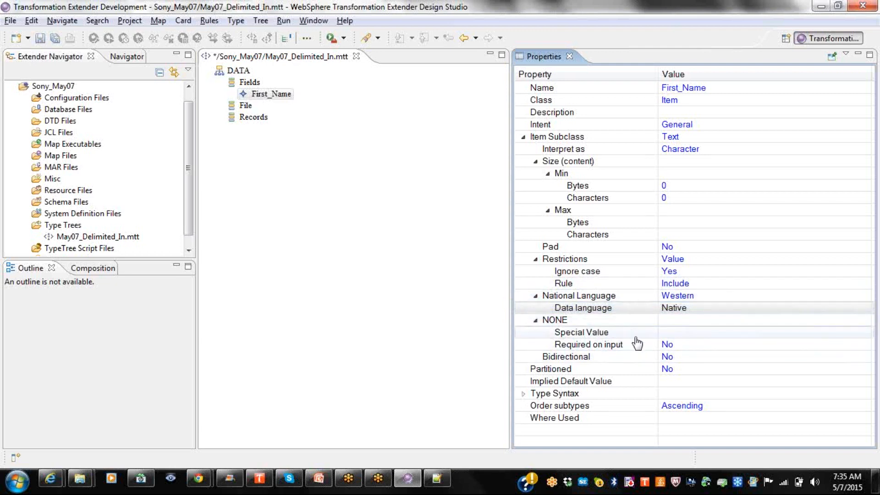
Set First_Name's Partitioned property to Yes, then back to No.
{"action": "left_click", "coordinate": [552, 371]}
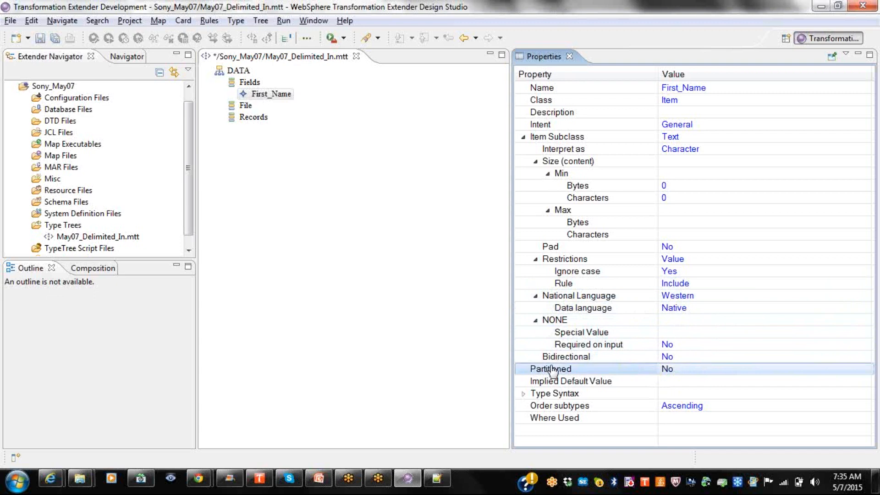
{"action": "left_click", "coordinate": [674, 370]}
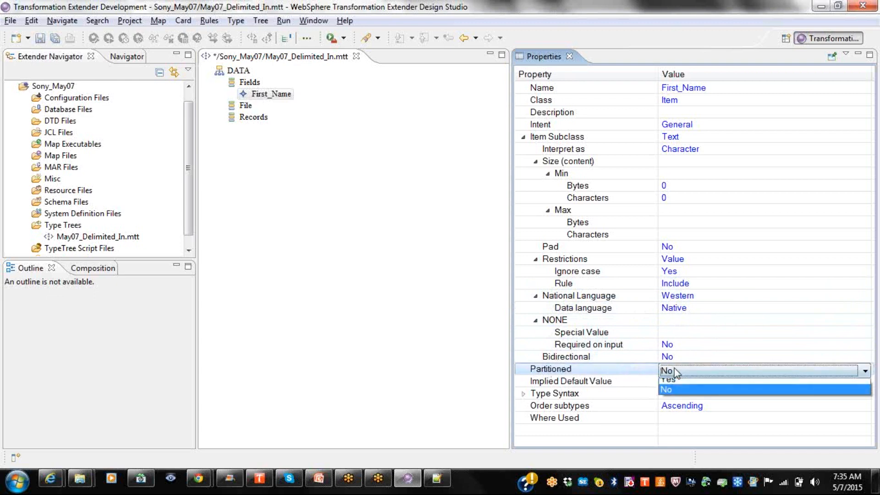
{"action": "left_click", "coordinate": [670, 385]}
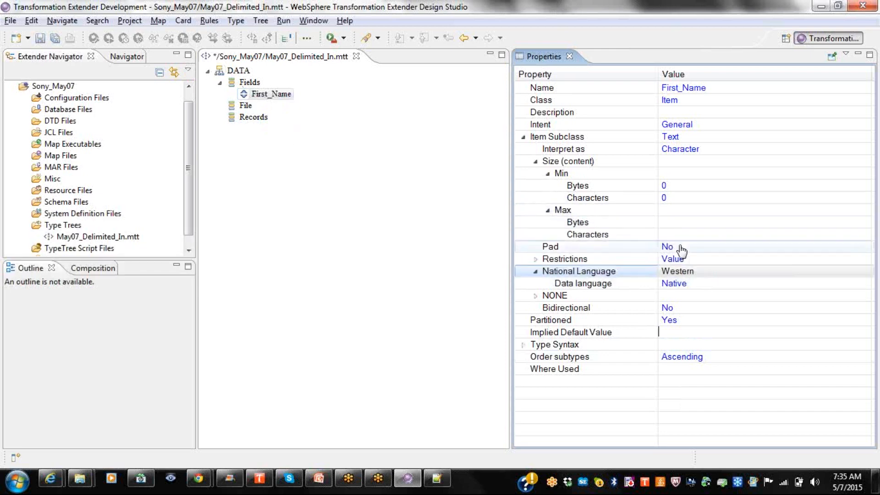
{"action": "left_click", "coordinate": [676, 321]}
{"action": "left_click", "coordinate": [676, 321]}
{"action": "left_click", "coordinate": [667, 345]}
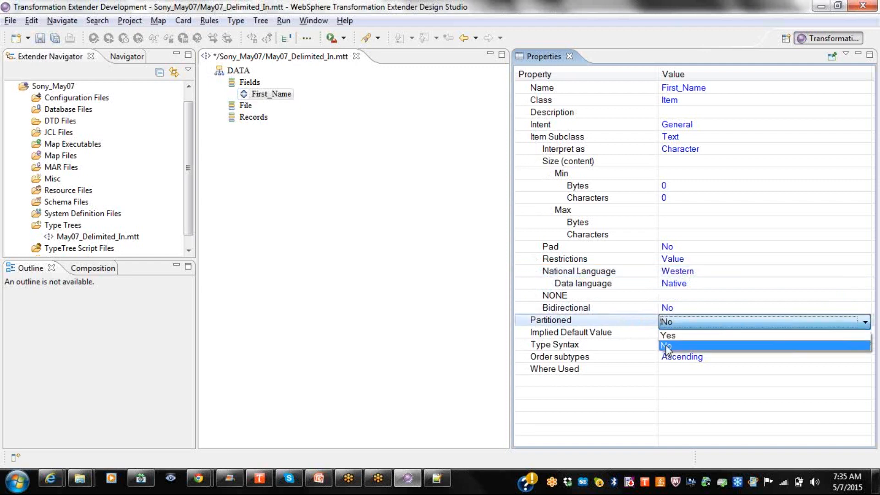
{"action": "key", "text": "Tab"}
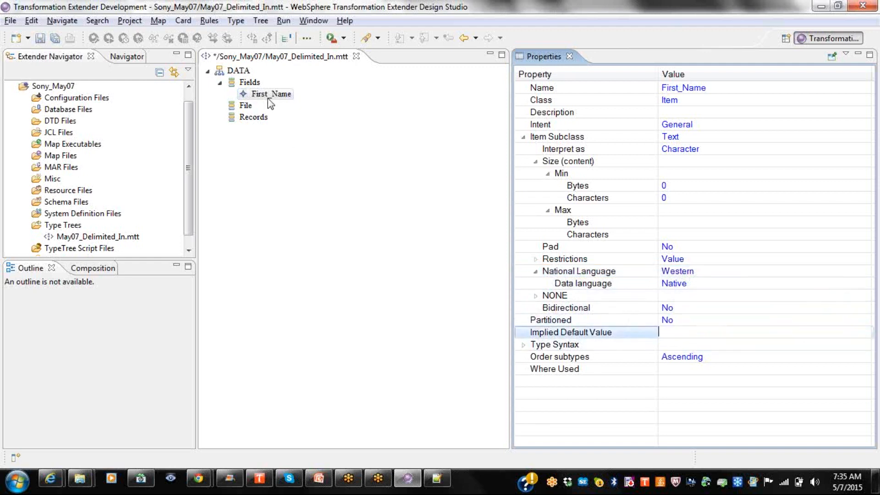
Under Type Syntax, make the Initiator a Literal with value HDR:.
{"action": "left_click", "coordinate": [523, 344]}
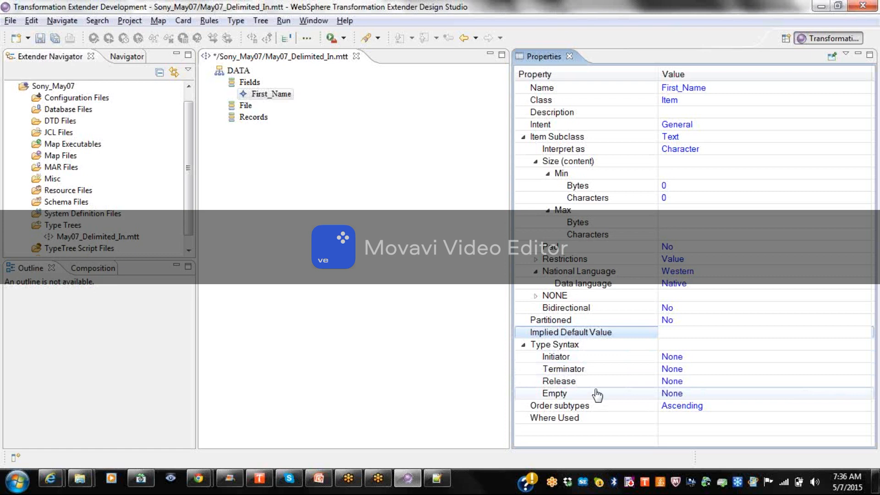
{"action": "left_click", "coordinate": [677, 359]}
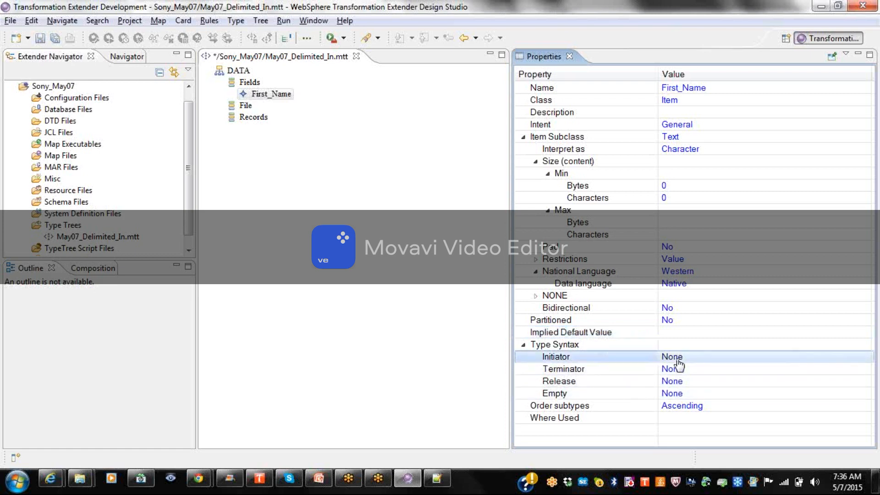
{"action": "left_click", "coordinate": [677, 362]}
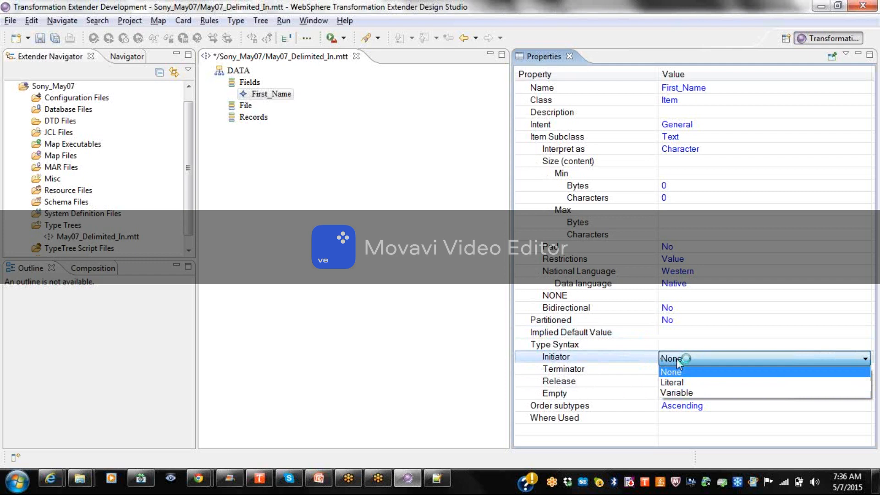
{"action": "left_click", "coordinate": [676, 392]}
{"action": "left_click", "coordinate": [677, 359]}
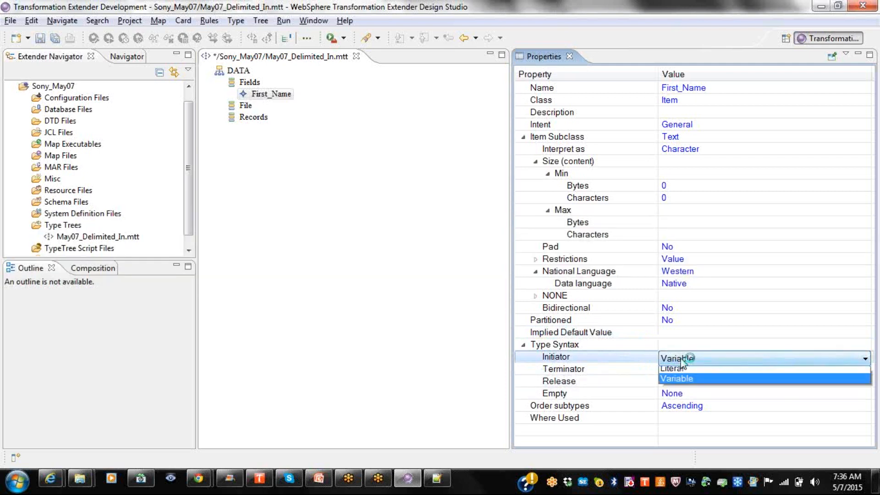
{"action": "left_click", "coordinate": [681, 382]}
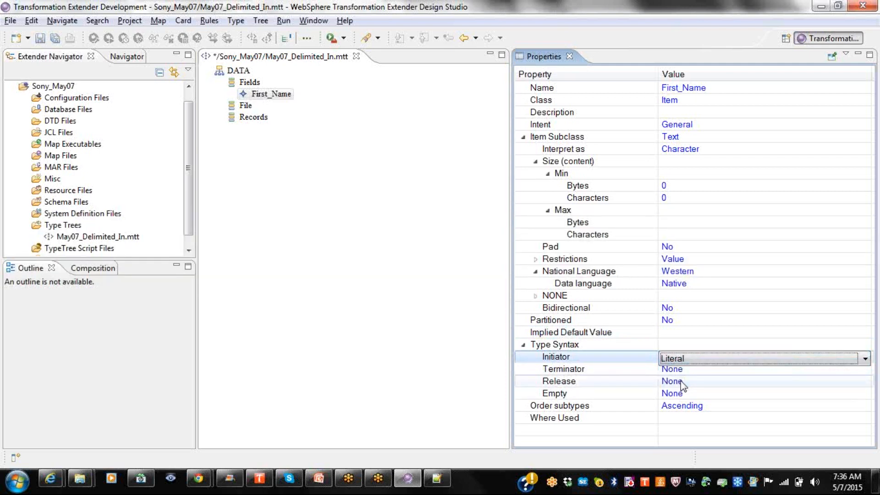
{"action": "left_click", "coordinate": [682, 372]}
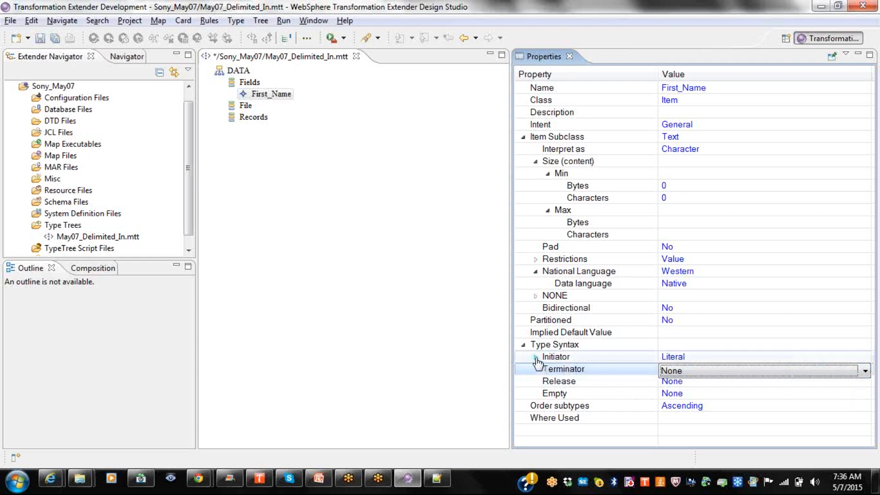
{"action": "left_click", "coordinate": [536, 358]}
{"action": "left_click", "coordinate": [673, 372]}
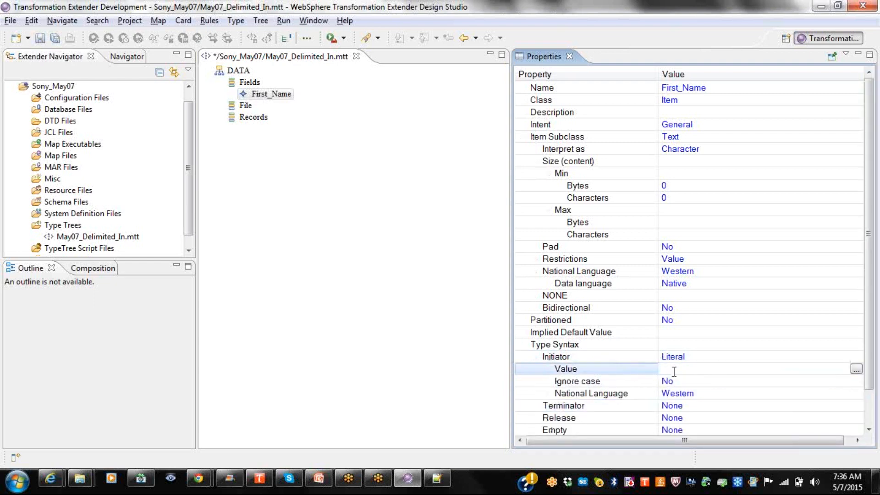
{"action": "type", "text": "HDR:"}
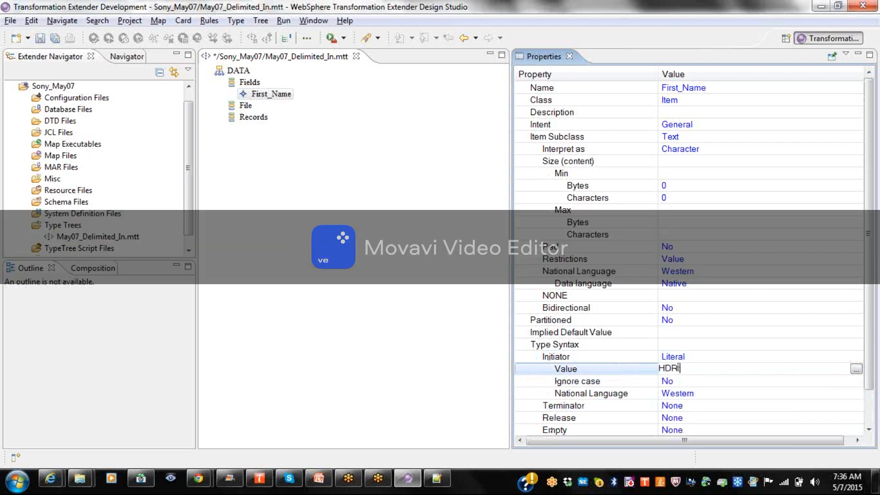
{"action": "key", "text": "Return"}
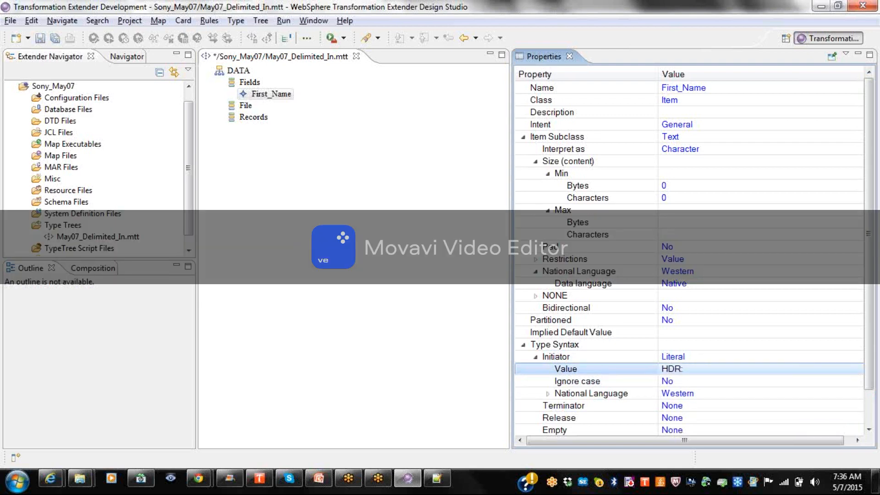
Try a Variable Initiator with an empty item list, then reset the Initiator to None.
{"action": "left_click", "coordinate": [691, 361]}
{"action": "left_click", "coordinate": [691, 361]}
{"action": "left_click", "coordinate": [687, 393]}
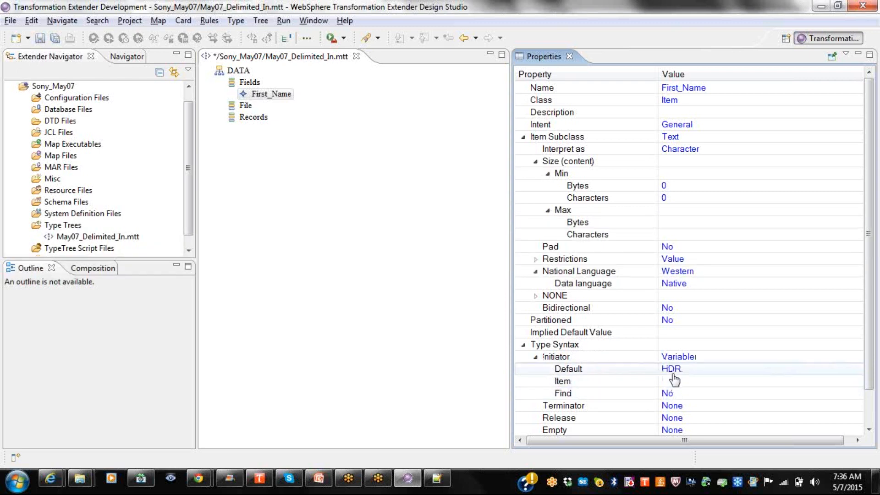
{"action": "left_click", "coordinate": [672, 370]}
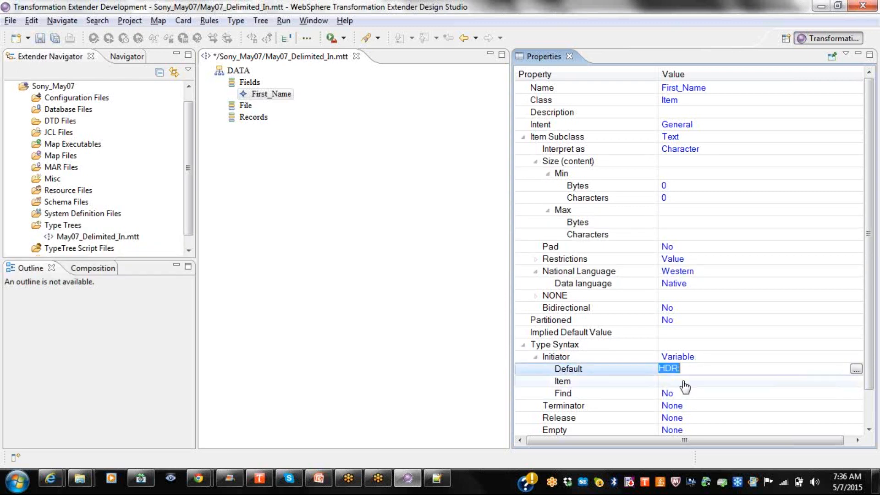
{"action": "left_click", "coordinate": [851, 384]}
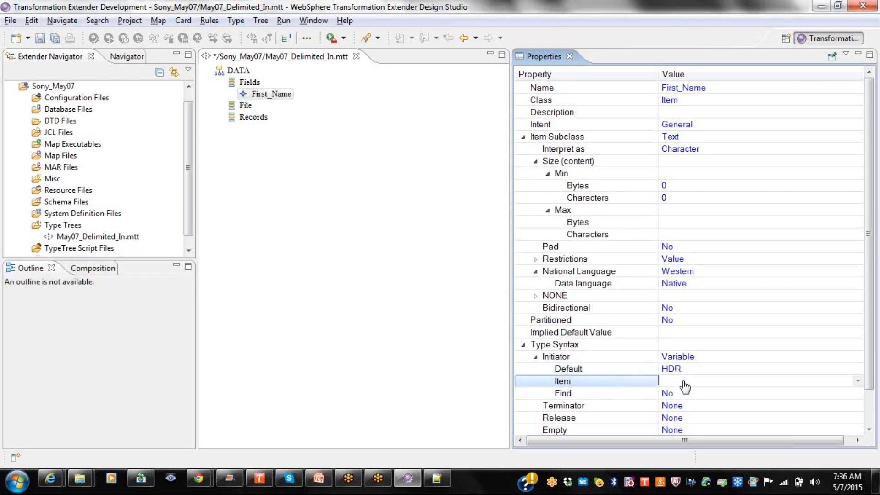
{"action": "left_click", "coordinate": [857, 382]}
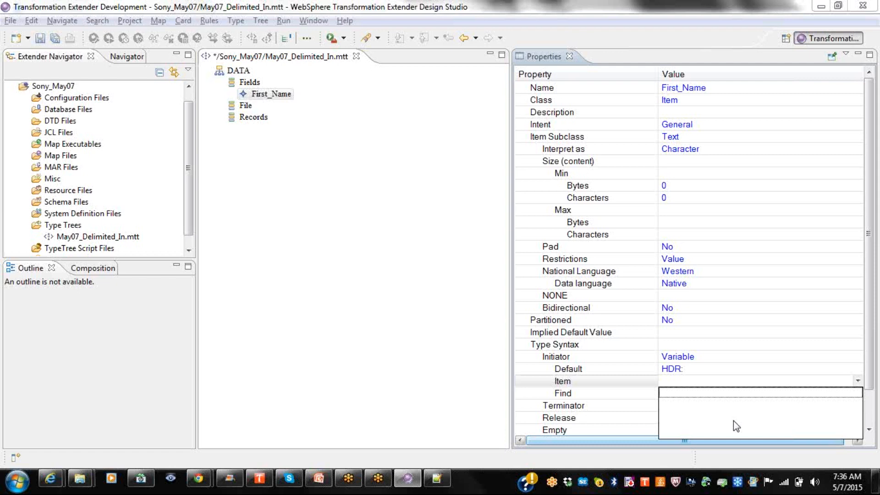
{"action": "left_click", "coordinate": [738, 397]}
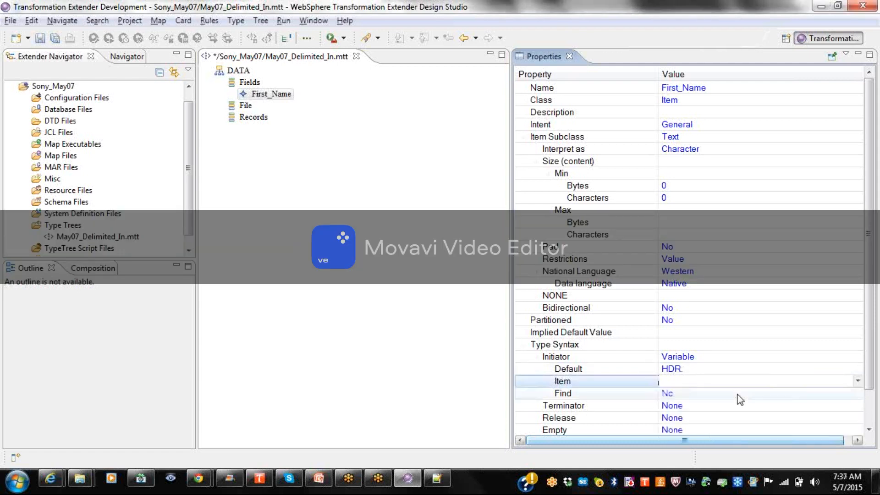
{"action": "left_click", "coordinate": [703, 359]}
{"action": "left_click", "coordinate": [701, 359]}
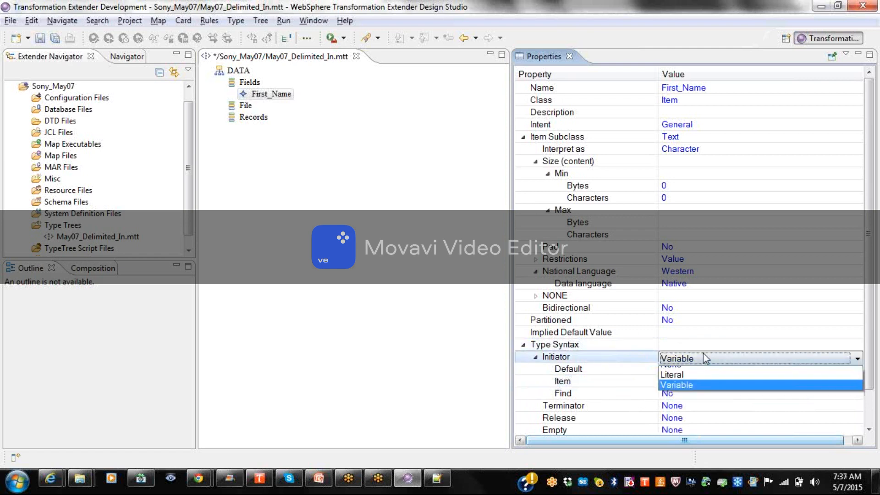
{"action": "left_click", "coordinate": [671, 372]}
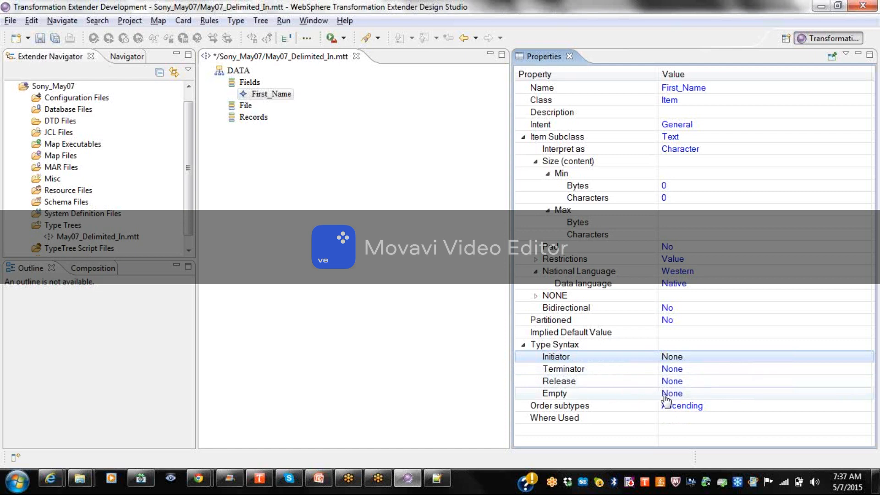
{"action": "left_click", "coordinate": [597, 393]}
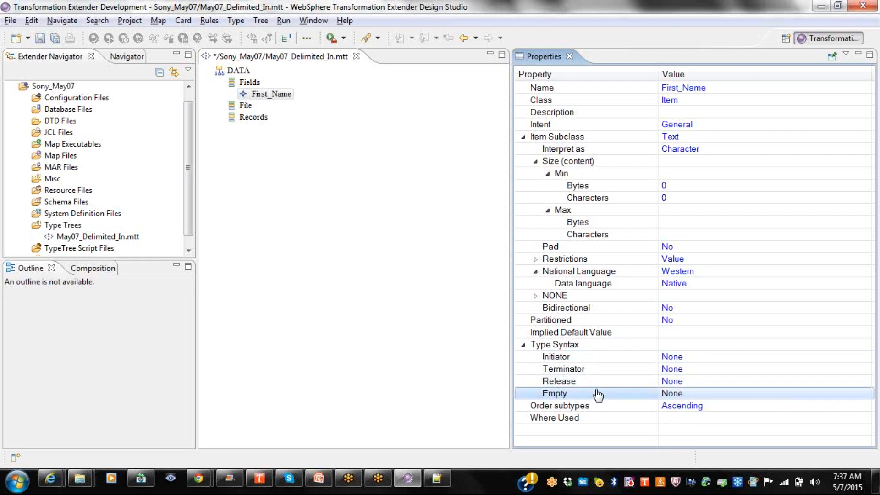
In a new Notepad++ document, write <Name></Name> and <Name/> on separate lines.
{"action": "left_click", "coordinate": [437, 478]}
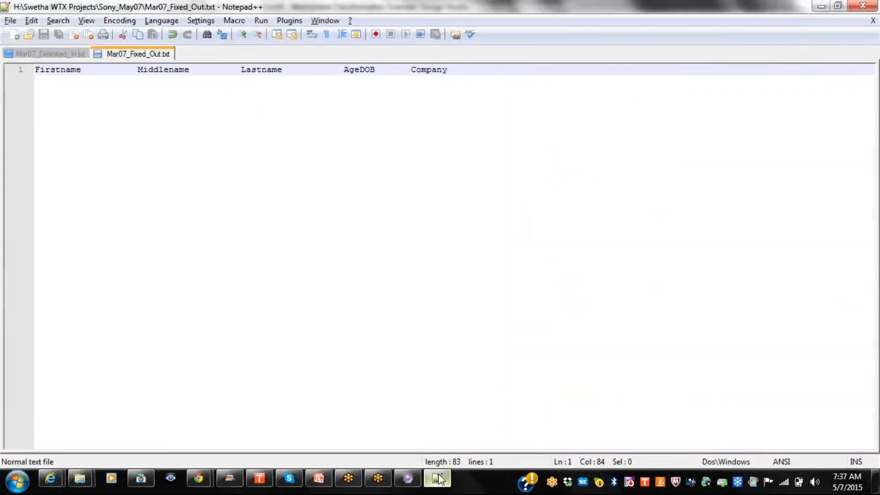
{"action": "left_click", "coordinate": [14, 35]}
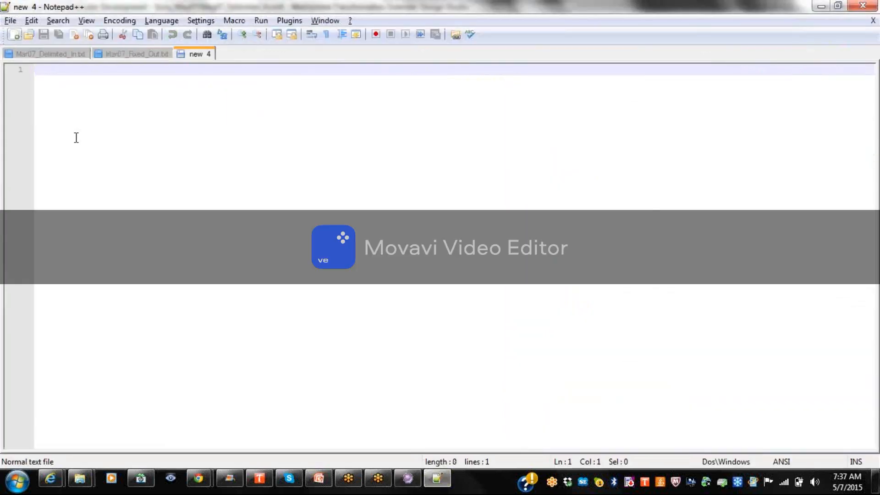
{"action": "type", "text": "<Name"}
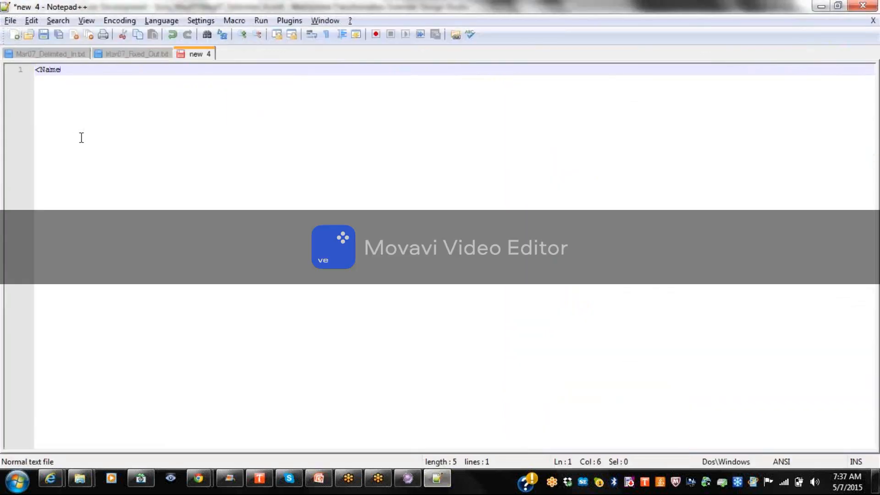
{"action": "type", "text": "></Name>"}
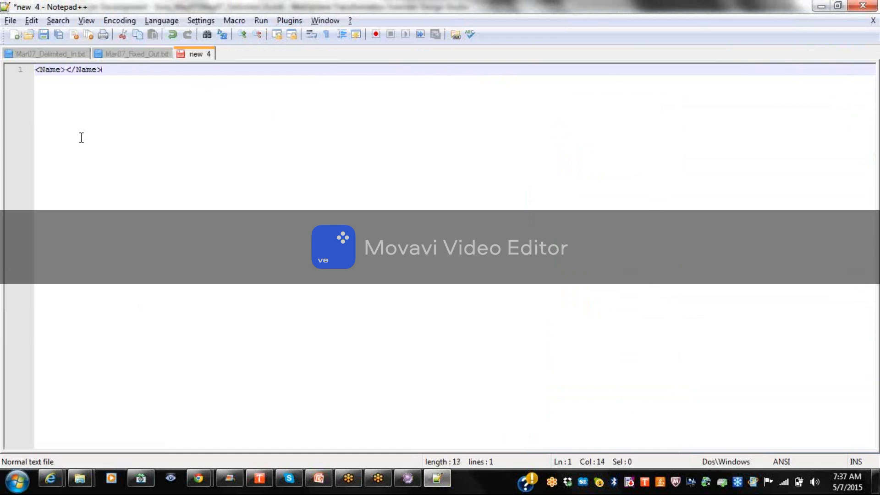
{"action": "key", "text": "Return"}
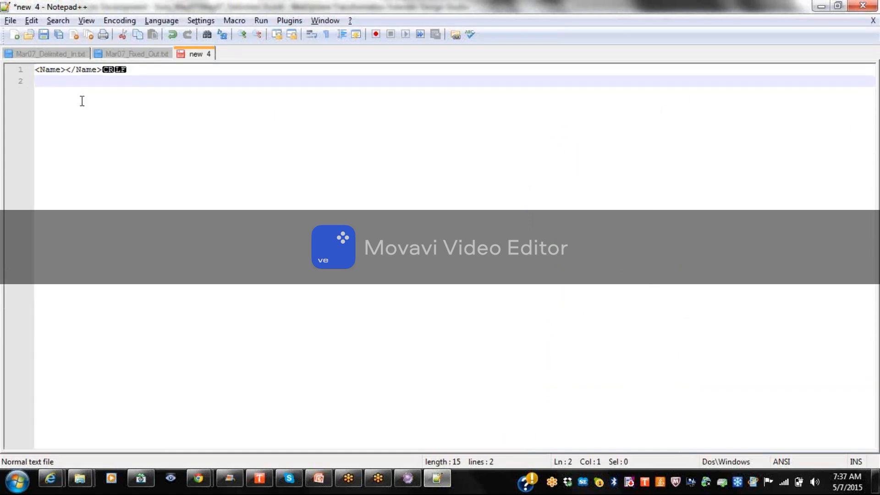
{"action": "type", "text": "<Name"}
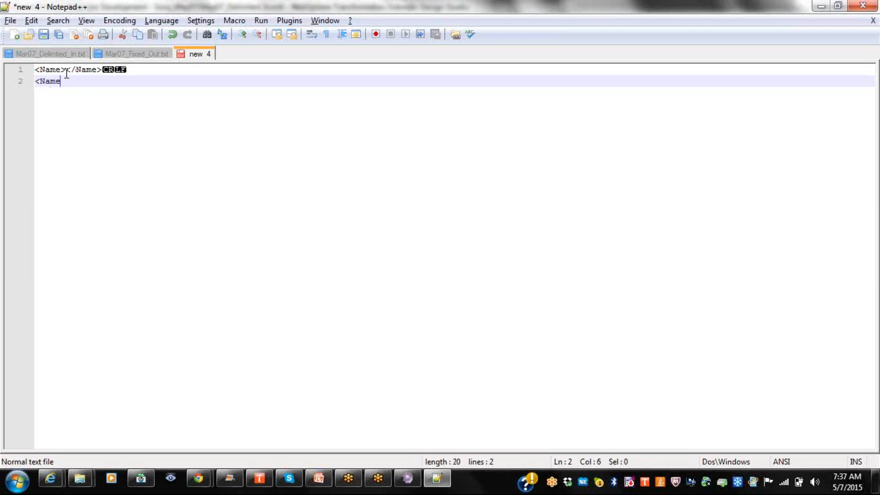
{"action": "type", "text": "/>"}
{"action": "key", "text": "Return"}
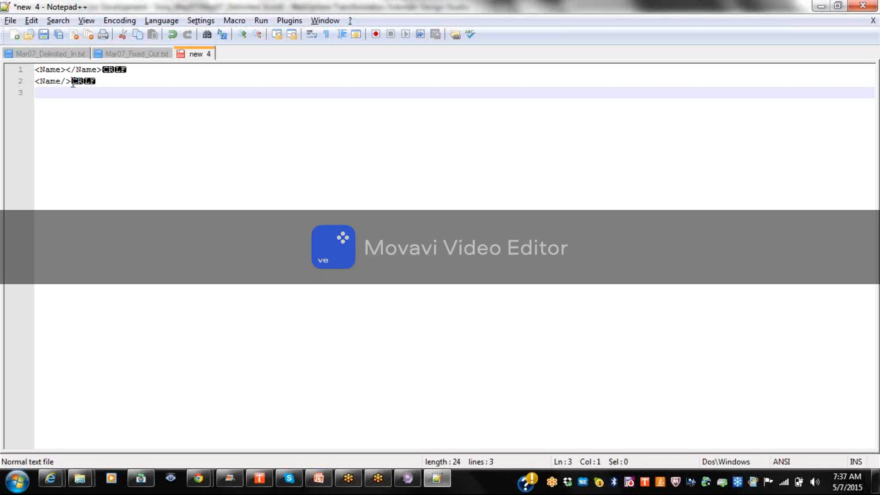
{"action": "key", "text": "alt+Tab"}
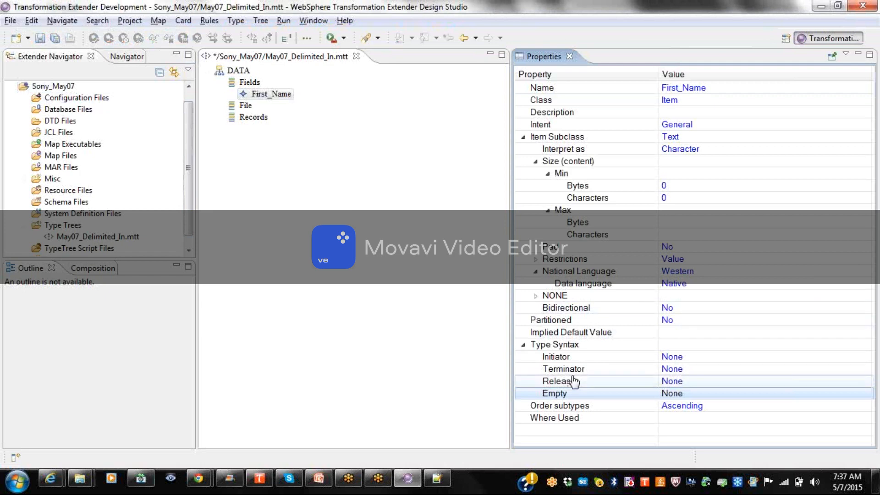
Make First_Name's Initiator a Literal with value <Name>.
{"action": "left_click", "coordinate": [674, 358]}
{"action": "left_click", "coordinate": [674, 358]}
{"action": "left_click", "coordinate": [672, 381]}
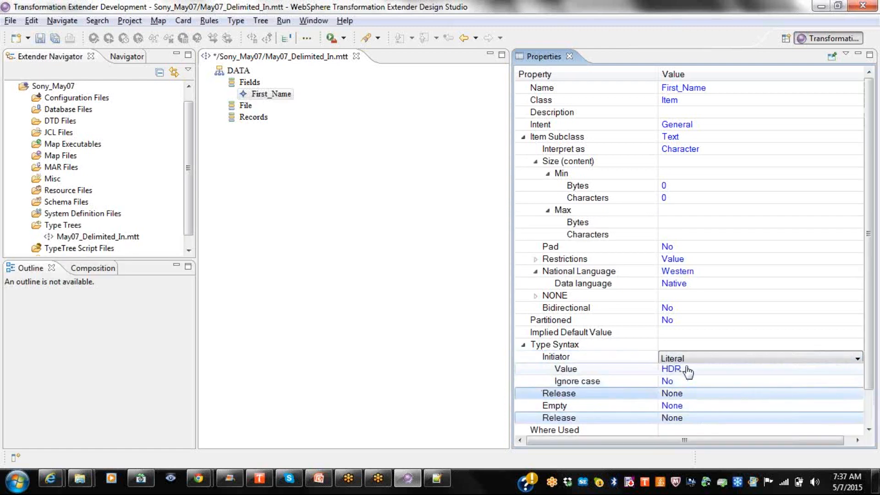
{"action": "left_click", "coordinate": [688, 370]}
{"action": "type", "text": "<Name"}
{"action": "key", "text": "Return"}
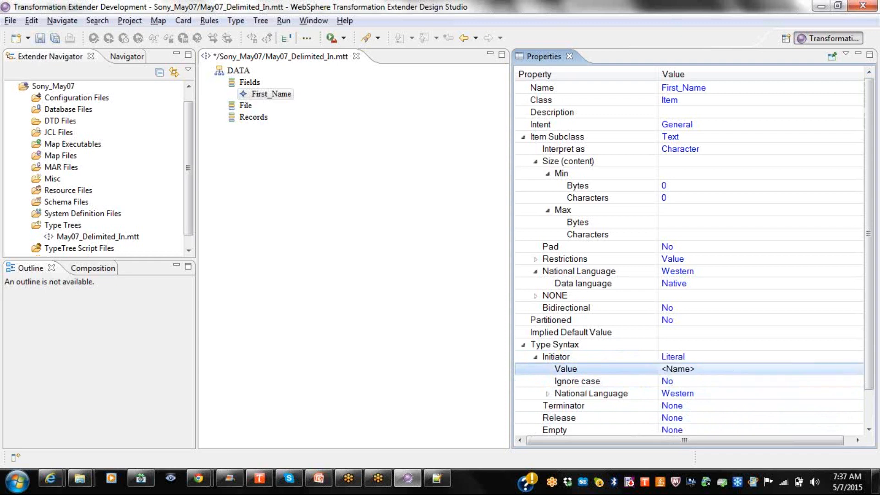
Make the Terminator a Literal with value </Name>.
{"action": "left_click", "coordinate": [672, 406]}
{"action": "left_click", "coordinate": [675, 412]}
{"action": "left_click", "coordinate": [675, 429]}
{"action": "left_click", "coordinate": [565, 369]}
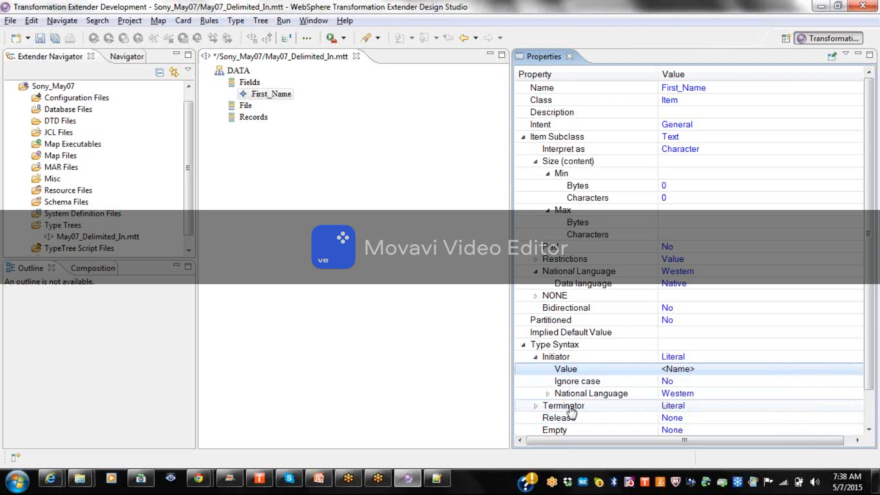
{"action": "left_click", "coordinate": [535, 406]}
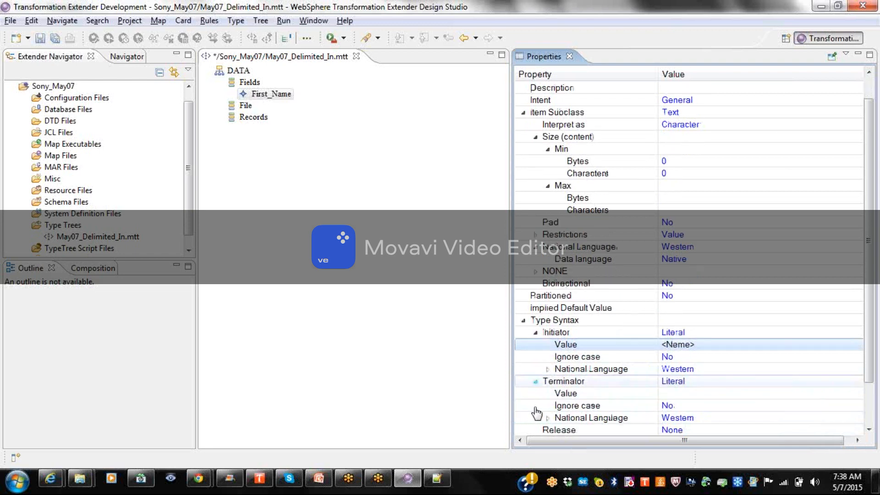
{"action": "left_click", "coordinate": [682, 394]}
{"action": "type", "text": "<"}
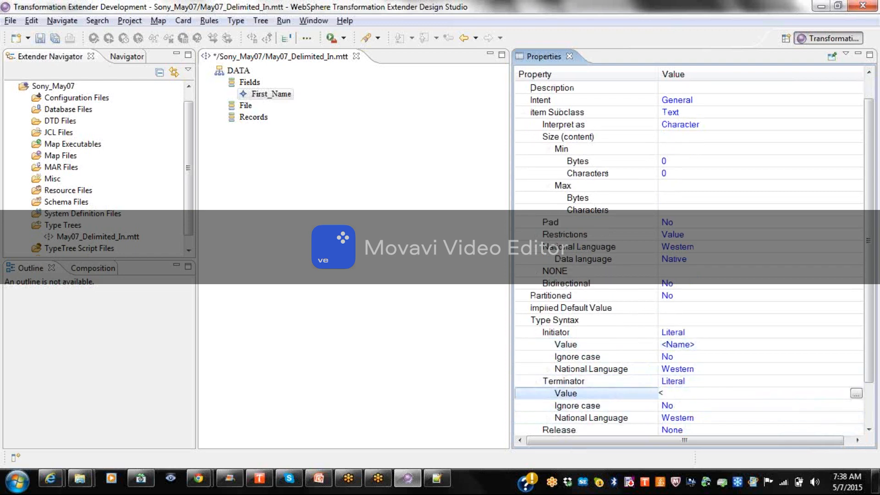
{"action": "type", "text": "/Name>"}
{"action": "key", "text": "Return"}
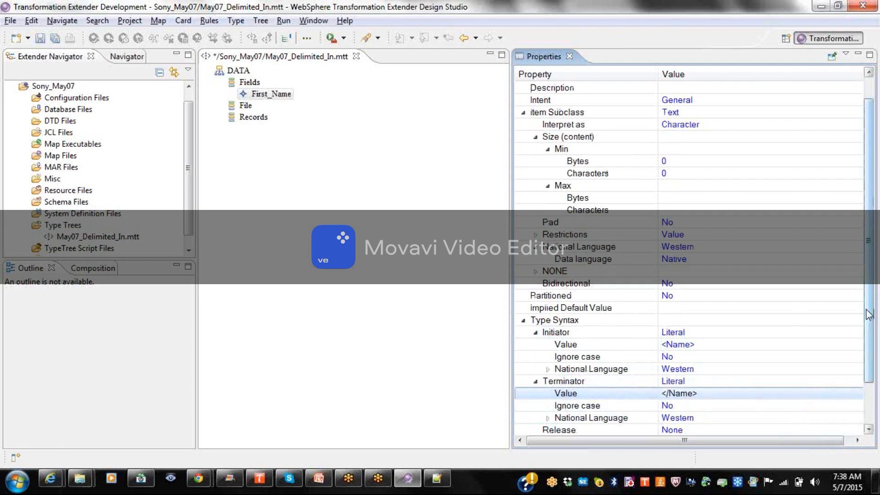
{"action": "left_click_drag", "start_coordinate": [869, 316], "coordinate": [870, 355]}
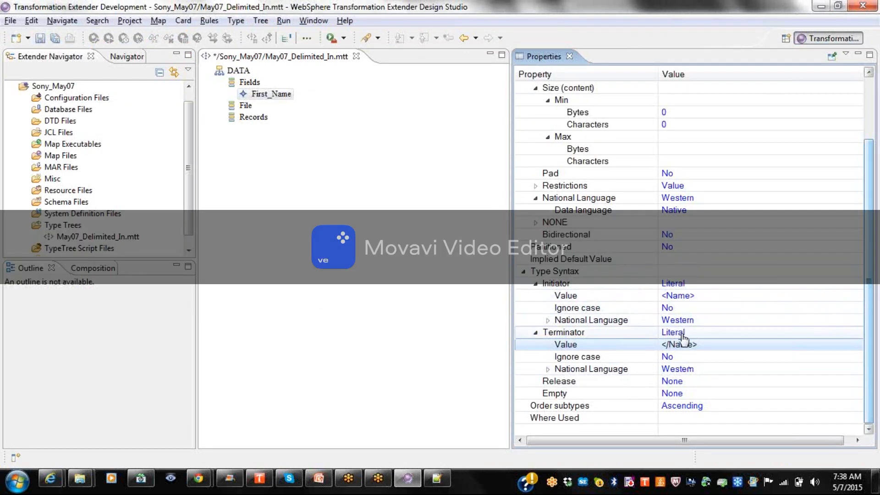
Switch the Empty syntax to Literal and enter </Name> as its Value.
{"action": "left_click", "coordinate": [672, 393]}
{"action": "left_click", "coordinate": [678, 395]}
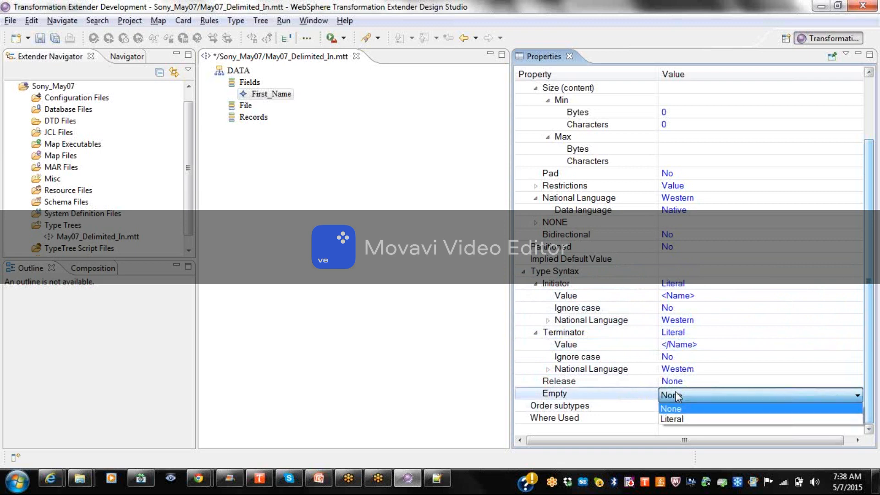
{"action": "left_click", "coordinate": [676, 418]}
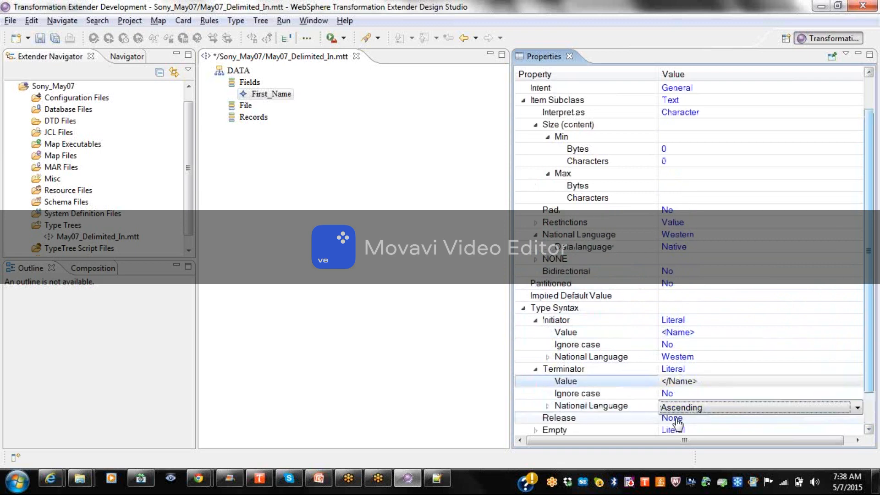
{"action": "left_click", "coordinate": [854, 385]}
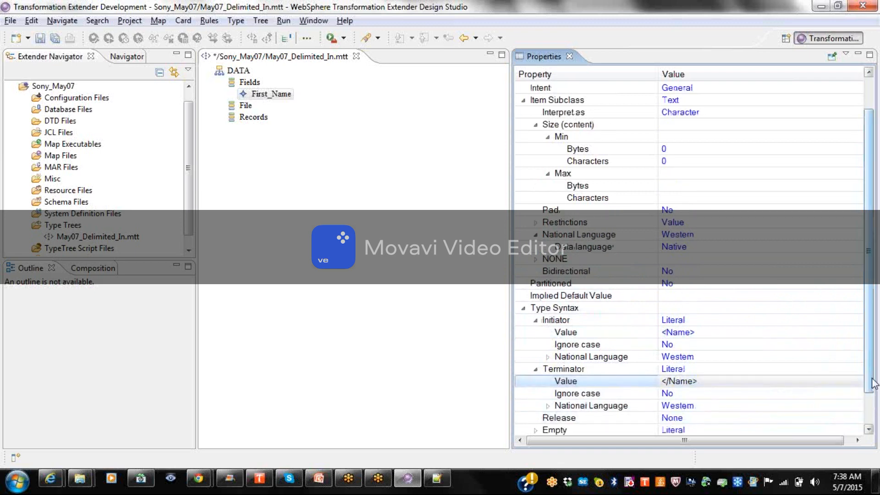
{"action": "scroll", "coordinate": [874, 387], "scroll_direction": "down", "scroll_amount": 1}
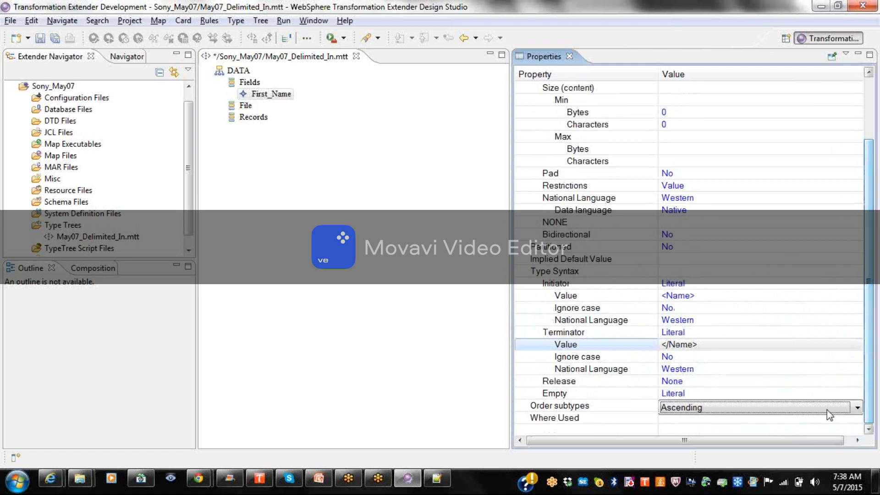
{"action": "left_click", "coordinate": [536, 392]}
{"action": "left_click", "coordinate": [681, 370]}
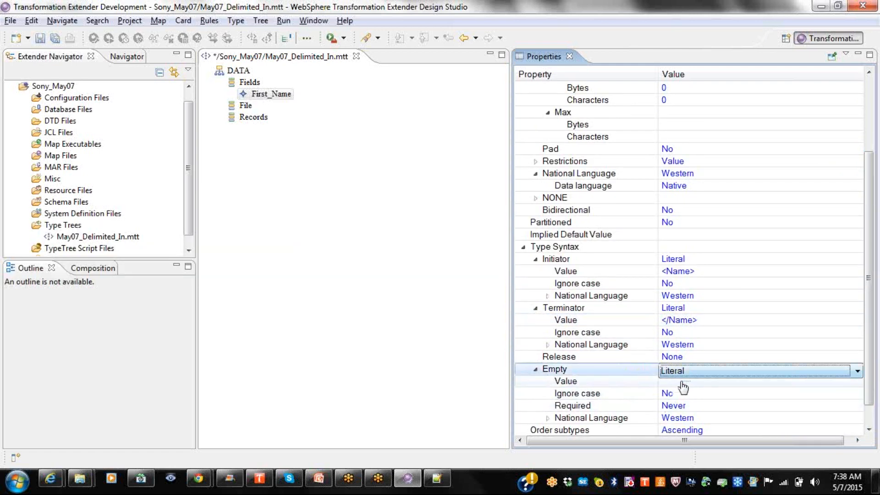
{"action": "left_click", "coordinate": [682, 384]}
{"action": "type", "text": "<"}
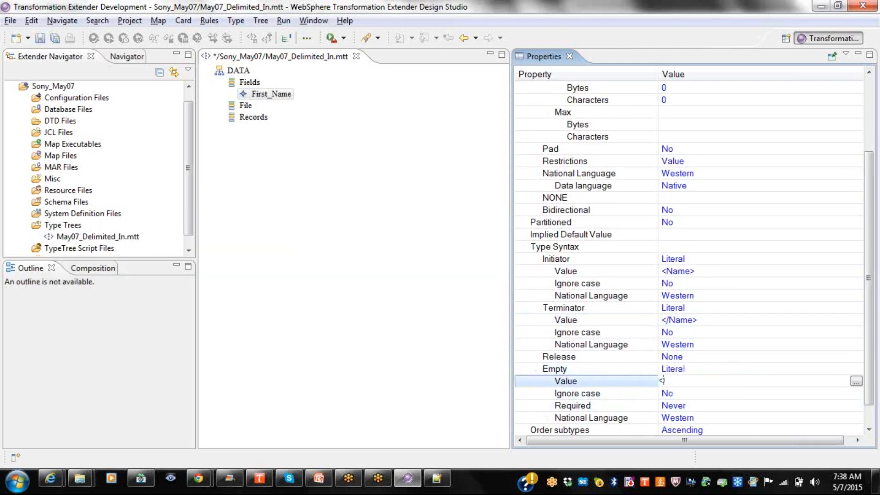
{"action": "type", "text": "/Name>"}
{"action": "key", "text": "Return"}
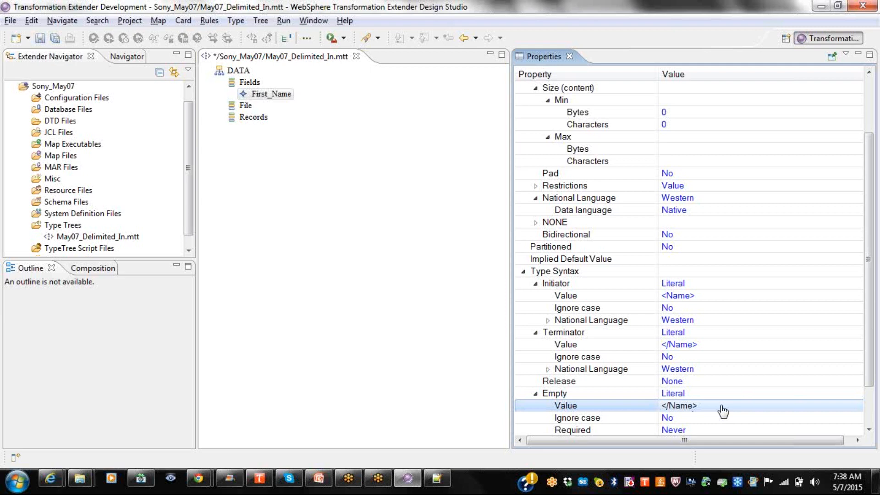
{"action": "key", "text": "alt+Tab"}
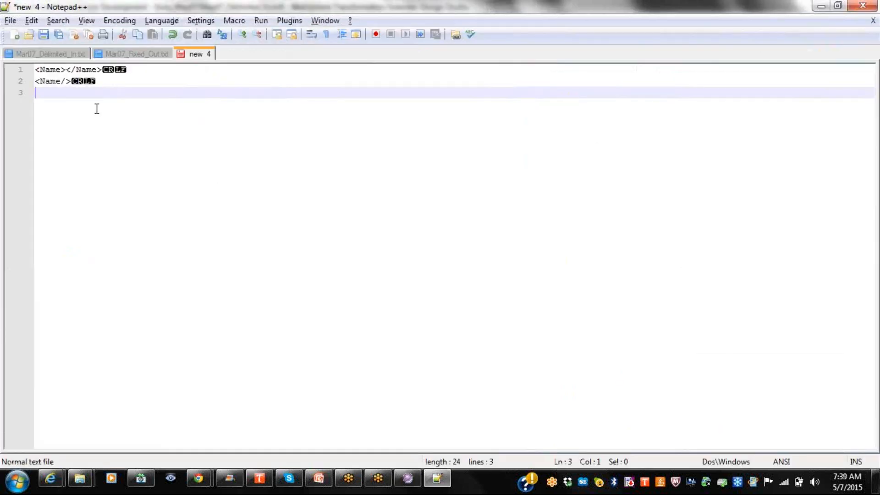
{"action": "key", "text": "alt+Tab"}
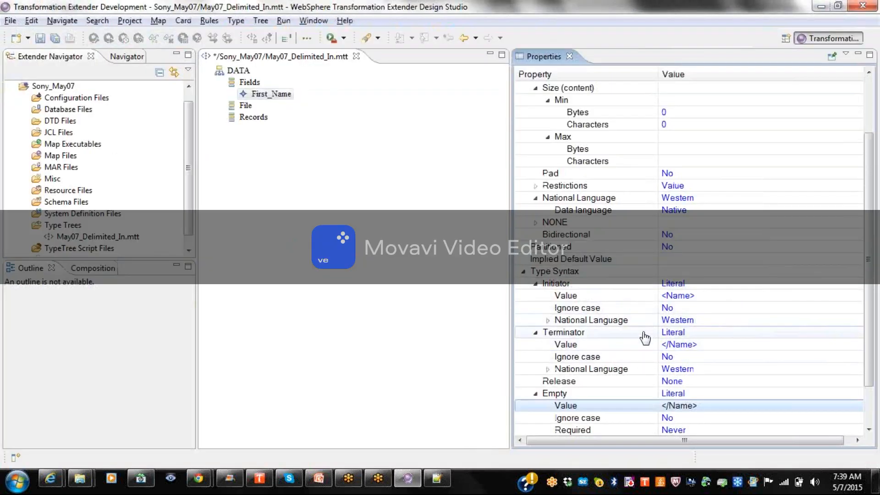
Set the Initiator, Terminator and Empty dropdowns to None, keeping Order subtypes at Ascending.
{"action": "left_click", "coordinate": [712, 285]}
{"action": "left_click", "coordinate": [712, 285]}
{"action": "left_click", "coordinate": [695, 298]}
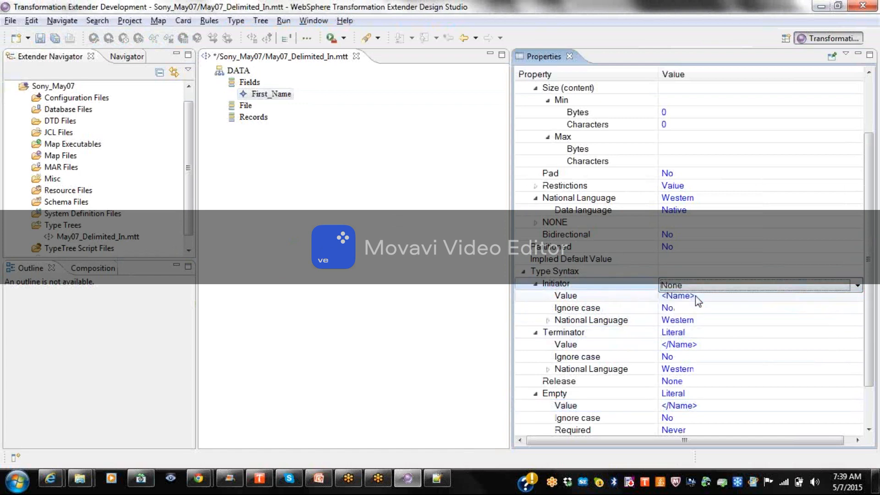
{"action": "left_click", "coordinate": [687, 334]}
{"action": "left_click", "coordinate": [687, 335]}
{"action": "left_click", "coordinate": [681, 346]}
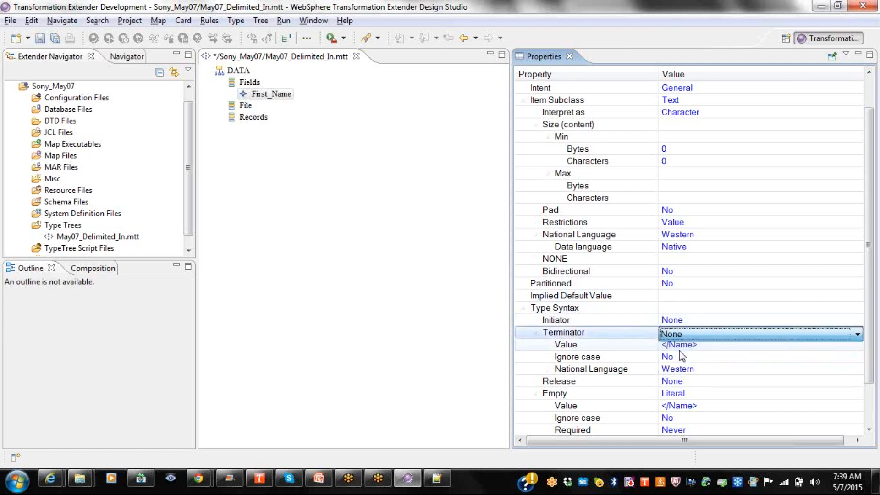
{"action": "left_click", "coordinate": [686, 395]}
{"action": "left_click", "coordinate": [686, 394]}
{"action": "left_click", "coordinate": [686, 401]}
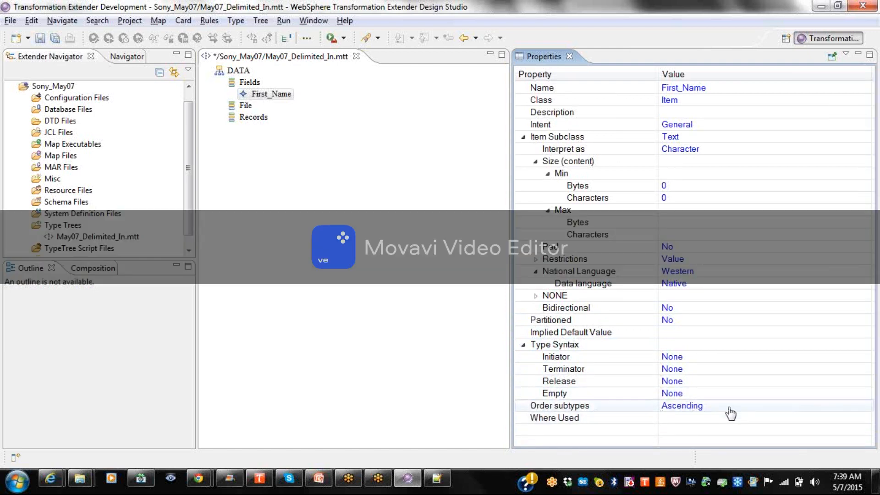
{"action": "left_click", "coordinate": [728, 407]}
{"action": "left_click", "coordinate": [728, 407]}
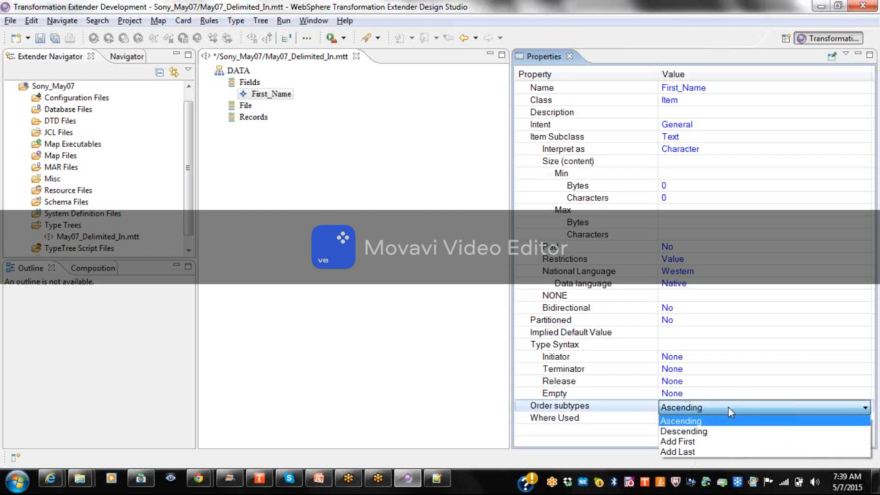
{"action": "left_click", "coordinate": [727, 407]}
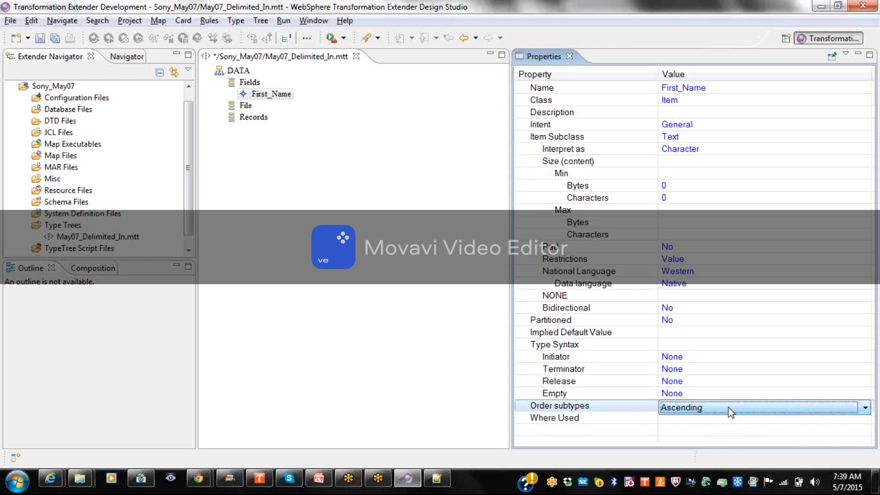
{"action": "left_click", "coordinate": [598, 420]}
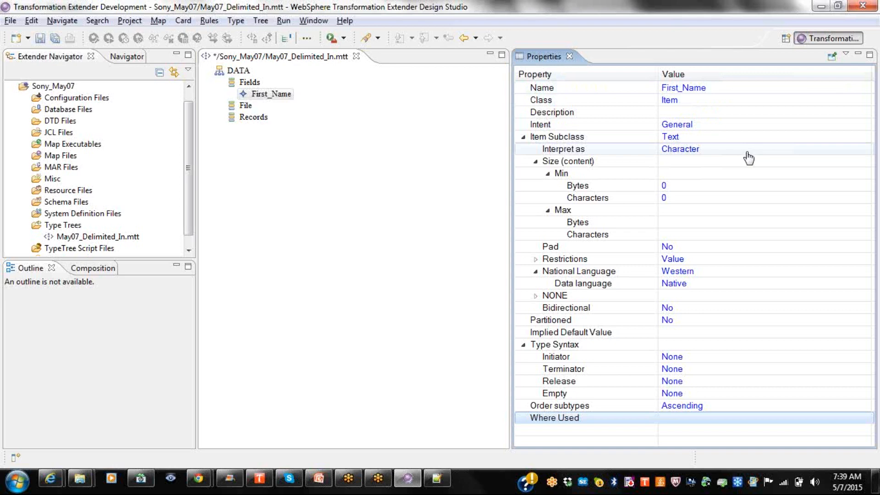
Hide Properties and try copying First_Name as Middle_Name, dismissing the cannot-find-type error.
{"action": "left_click", "coordinate": [569, 56]}
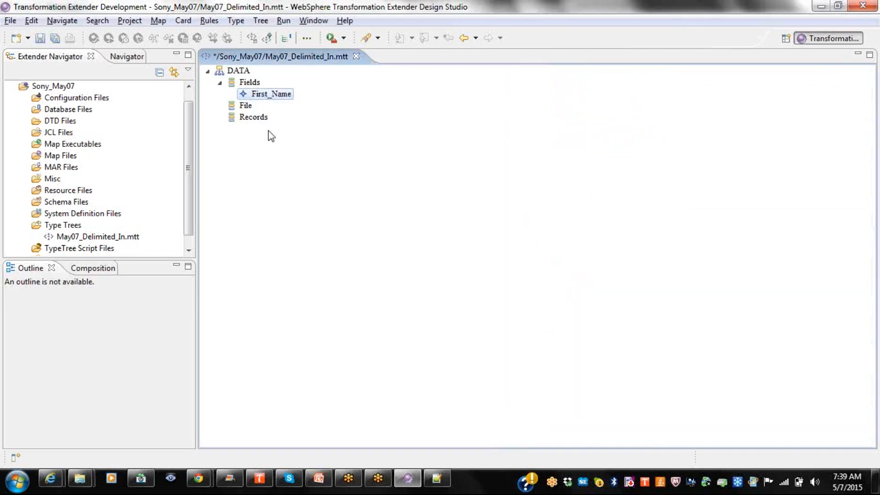
{"action": "right_click", "coordinate": [274, 99]}
{"action": "left_click", "coordinate": [313, 156]}
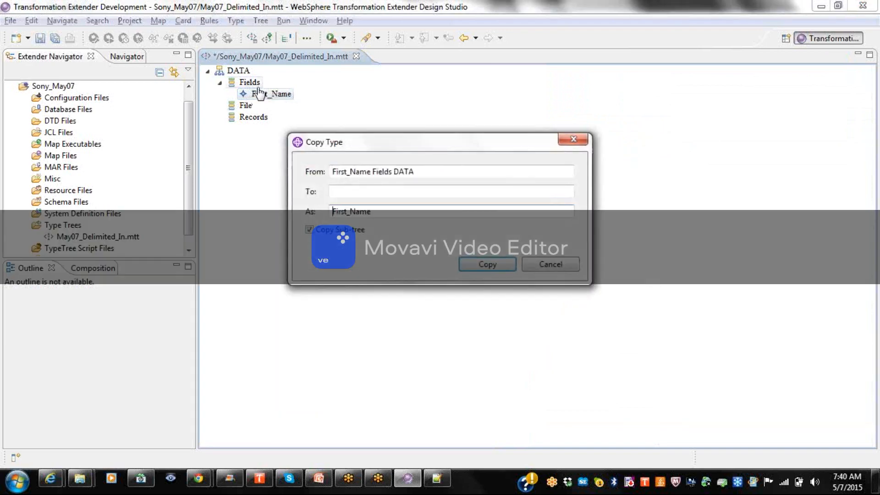
{"action": "left_click", "coordinate": [360, 193]}
{"action": "type", "text": "Middle_Name"}
{"action": "left_click", "coordinate": [472, 265]}
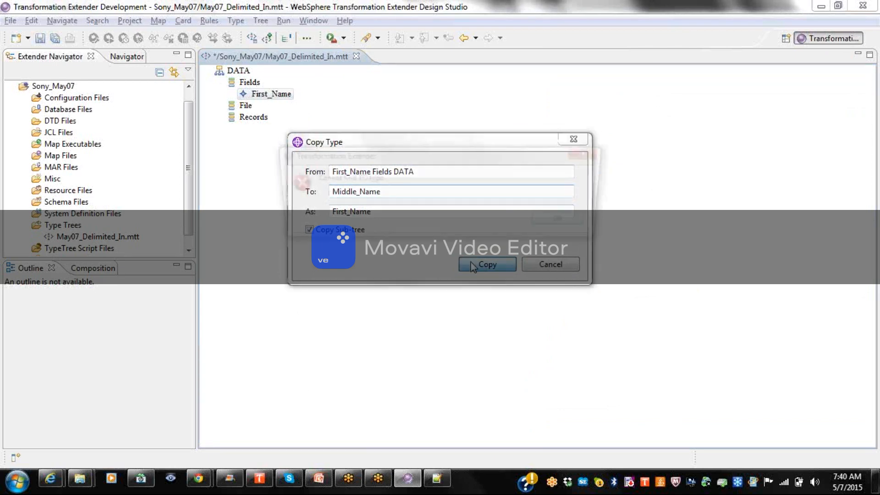
{"action": "left_click", "coordinate": [570, 221]}
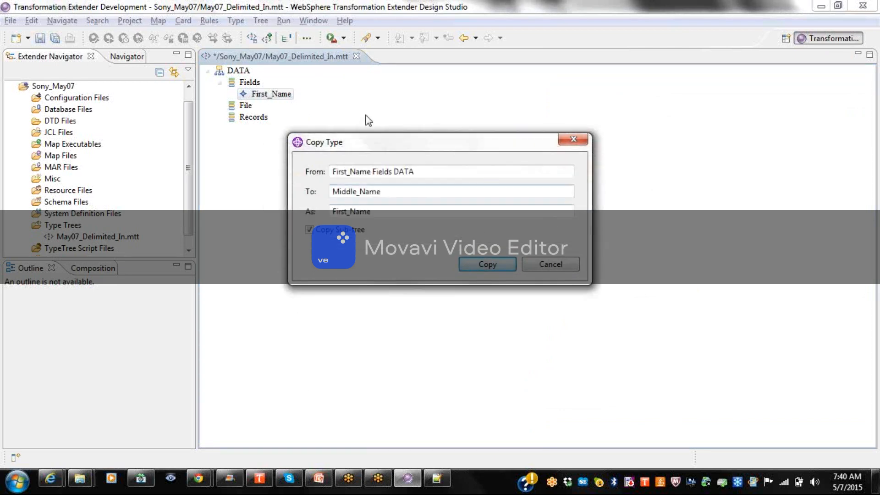
Copy First_Name under Fields as Last_Name.
{"action": "left_click", "coordinate": [254, 85]}
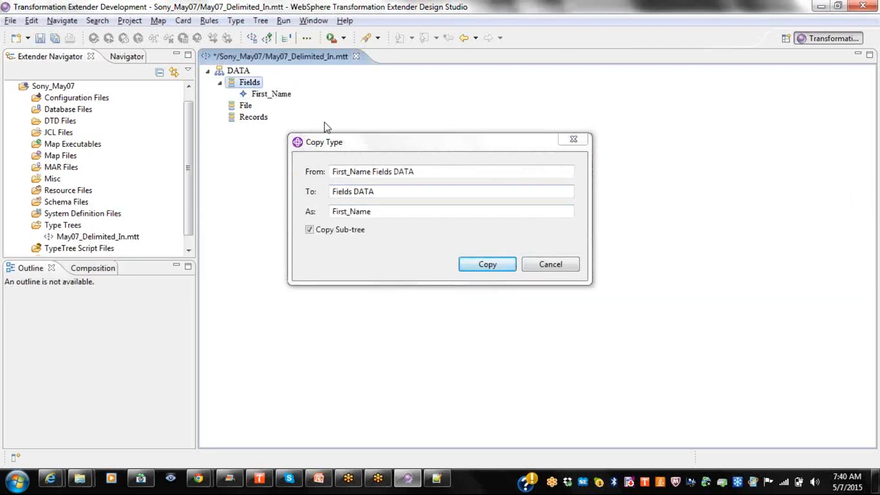
{"action": "left_click", "coordinate": [385, 210]}
{"action": "double_click", "coordinate": [385, 210]}
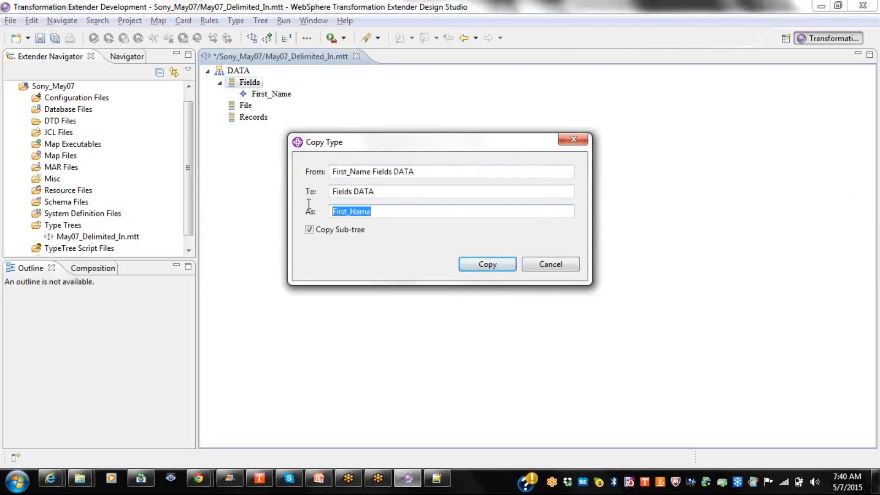
{"action": "type", "text": "Last"}
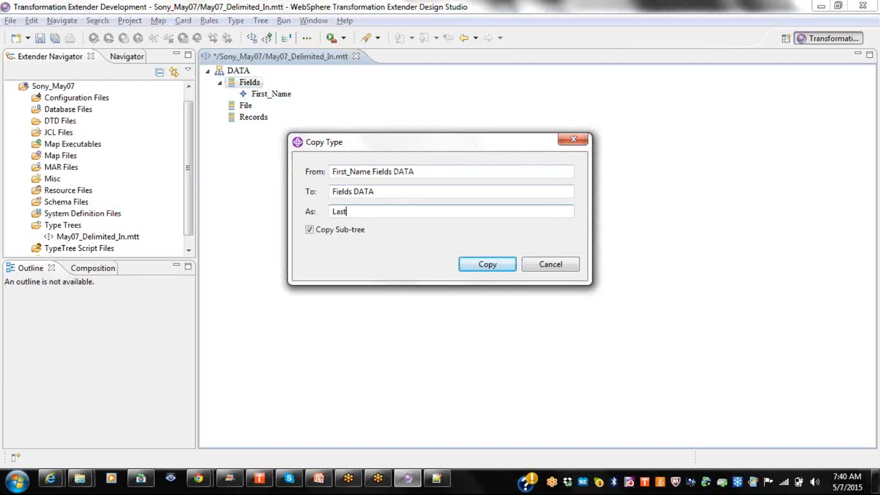
{"action": "type", "text": "_Name"}
{"action": "left_click", "coordinate": [499, 269]}
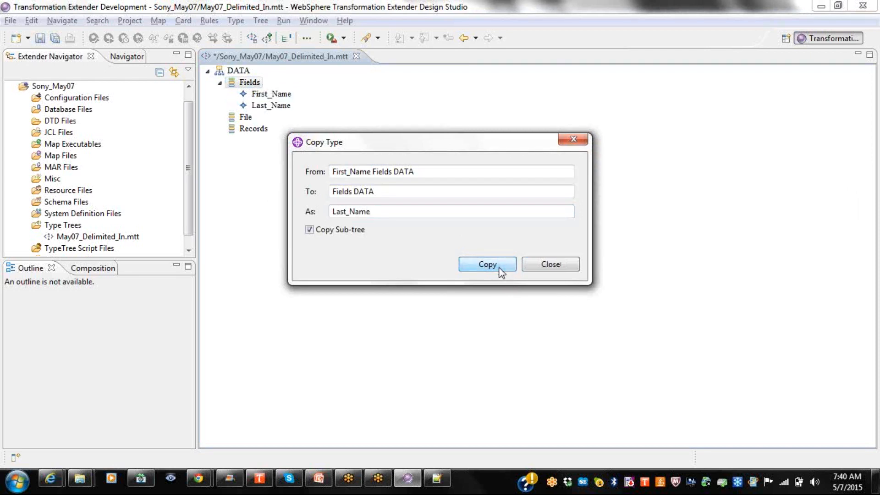
{"action": "left_click", "coordinate": [529, 264]}
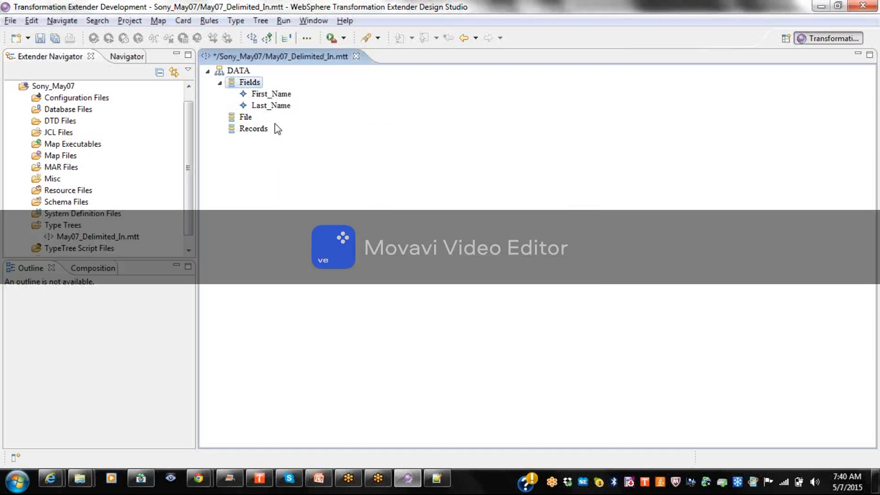
Copy Last_Name under Fields as Middle_Name.
{"action": "right_click", "coordinate": [277, 109]}
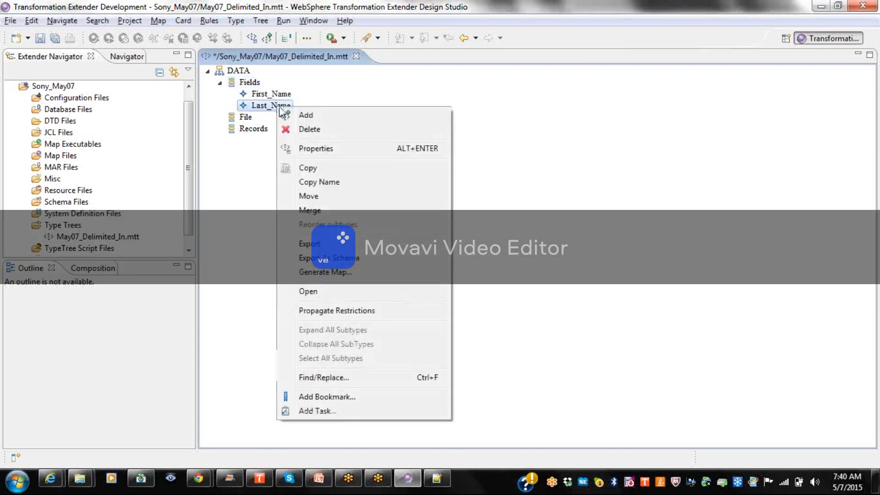
{"action": "left_click", "coordinate": [326, 168]}
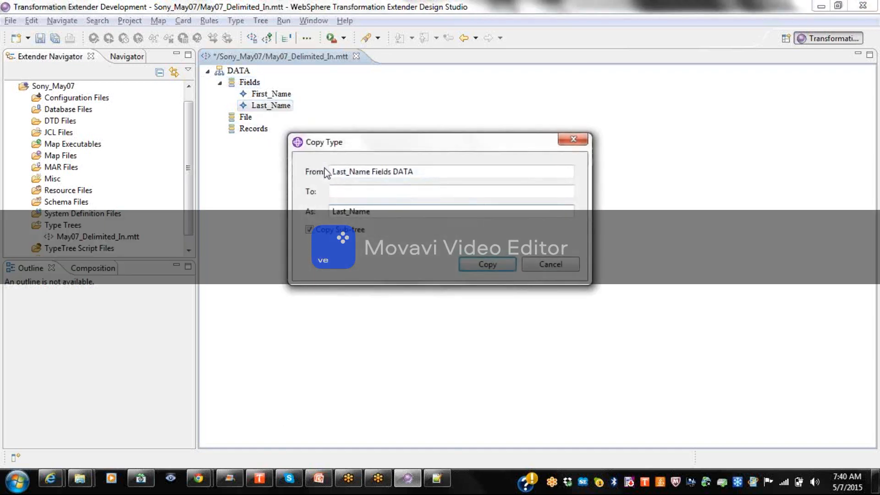
{"action": "left_click", "coordinate": [260, 87]}
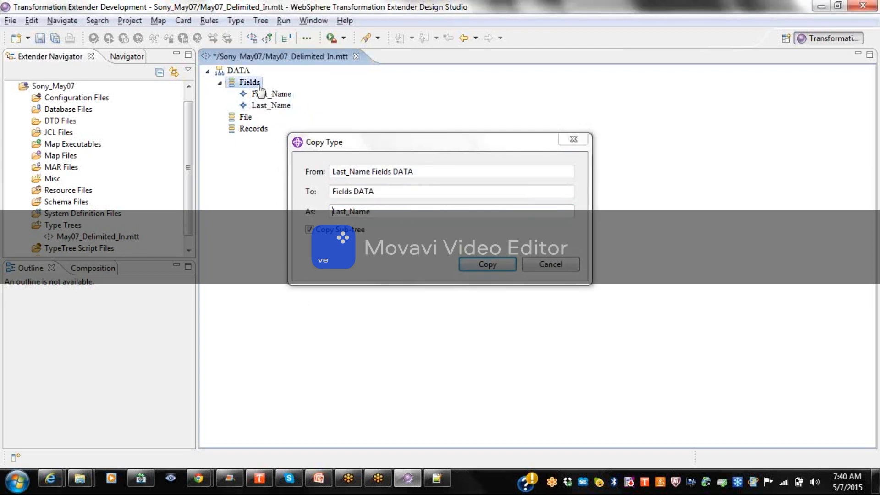
{"action": "left_click", "coordinate": [346, 212]}
{"action": "key", "text": "BackSpace"}
{"action": "key", "text": "BackSpace"}
{"action": "key", "text": "BackSpace"}
{"action": "key", "text": "BackSpace"}
{"action": "type", "text": "Middle"}
{"action": "left_click", "coordinate": [476, 270]}
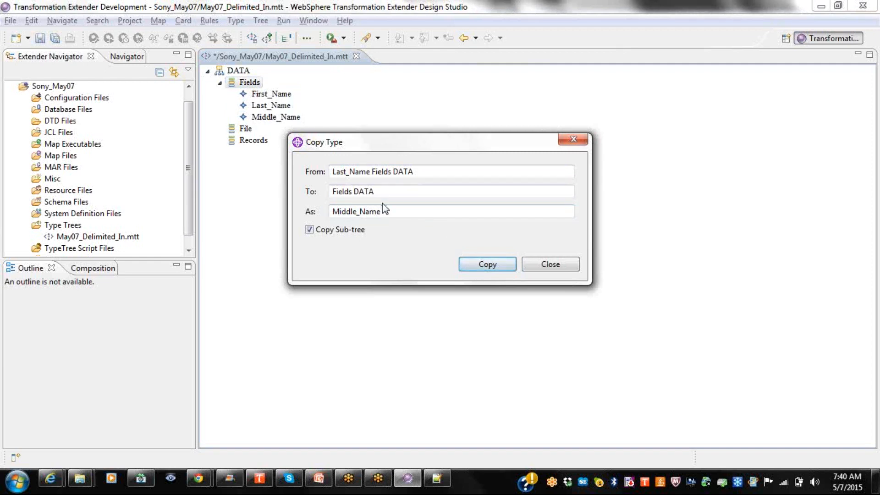
Add further copies under Fields named Age, DOB and Company, then close the dialog.
{"action": "left_click_drag", "start_coordinate": [387, 211], "coordinate": [314, 210]}
{"action": "type", "text": "Age"}
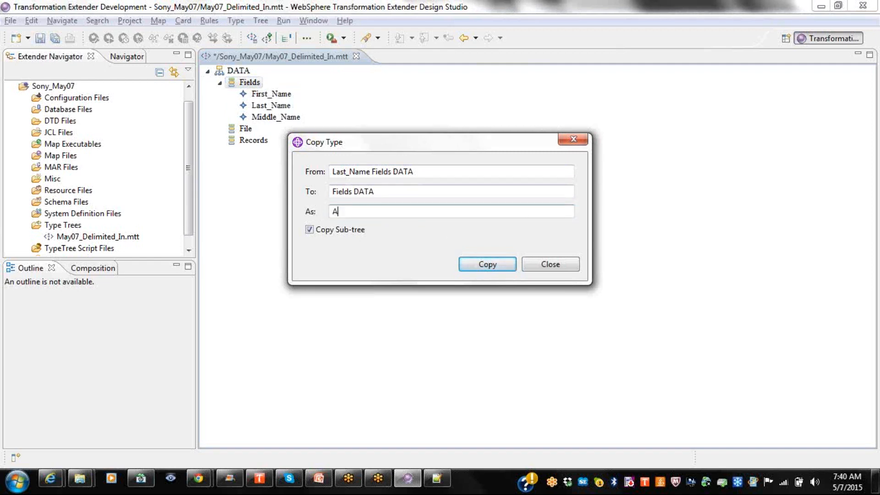
{"action": "left_click", "coordinate": [468, 268]}
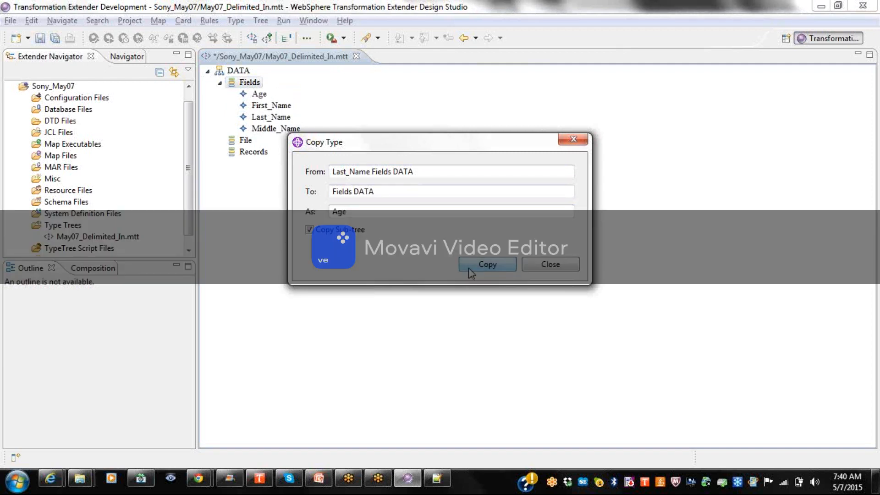
{"action": "left_click_drag", "start_coordinate": [368, 210], "coordinate": [303, 211]}
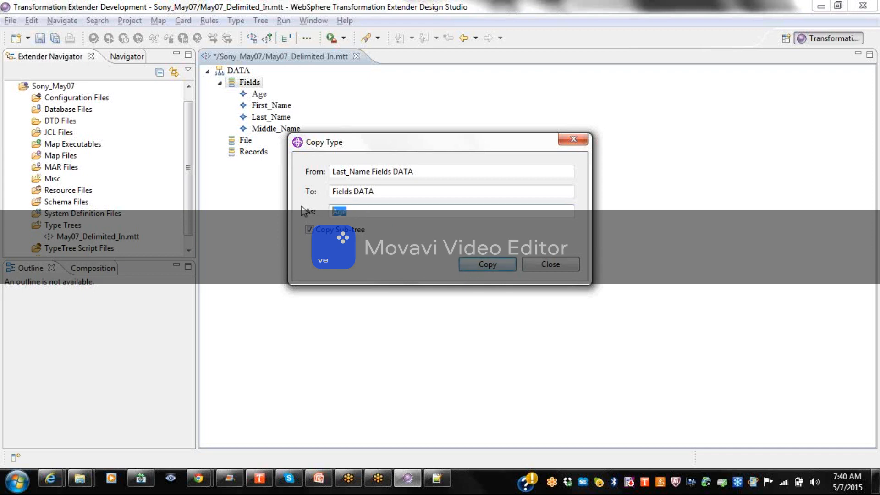
{"action": "type", "text": "DOB"}
{"action": "key", "text": "alt+c"}
{"action": "left_click_drag", "start_coordinate": [355, 211], "coordinate": [297, 222]}
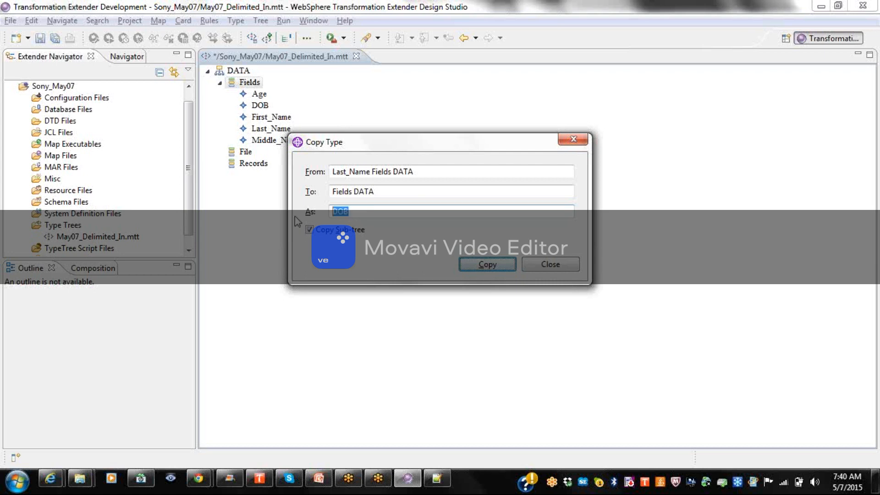
{"action": "type", "text": "Co"}
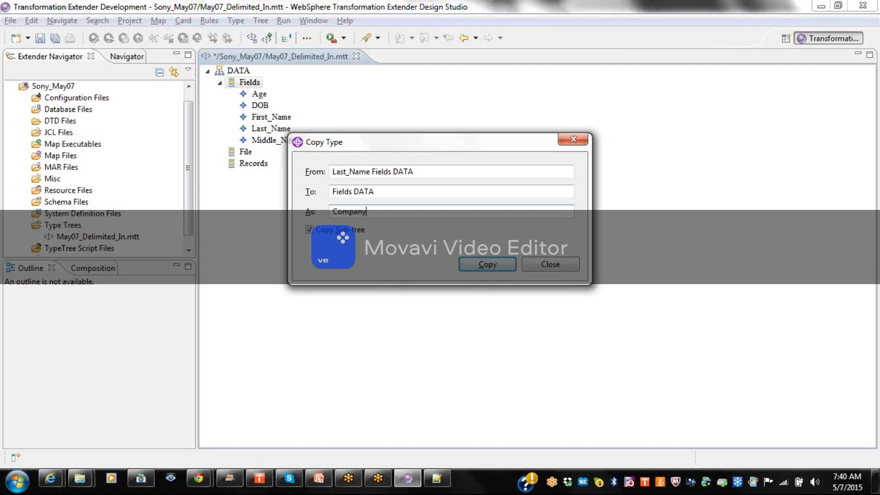
{"action": "type", "text": "mpany"}
{"action": "key", "text": "alt+c"}
{"action": "left_click", "coordinate": [543, 268]}
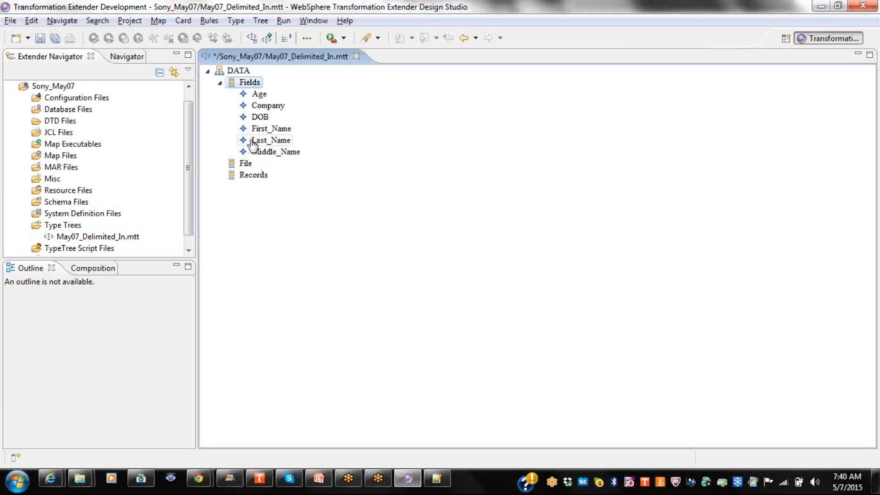
Open the Age field's properties and set its Item Subclass to Number.
{"action": "left_click", "coordinate": [260, 94]}
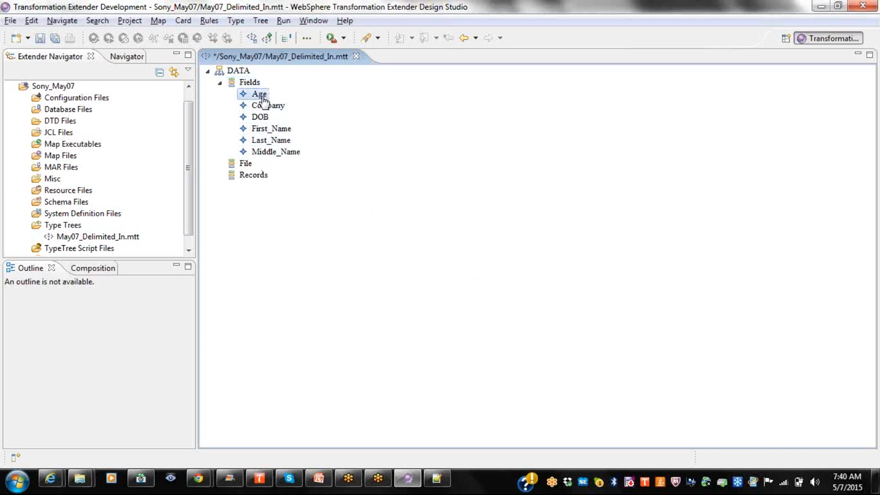
{"action": "right_click", "coordinate": [264, 99]}
{"action": "left_click", "coordinate": [293, 137]}
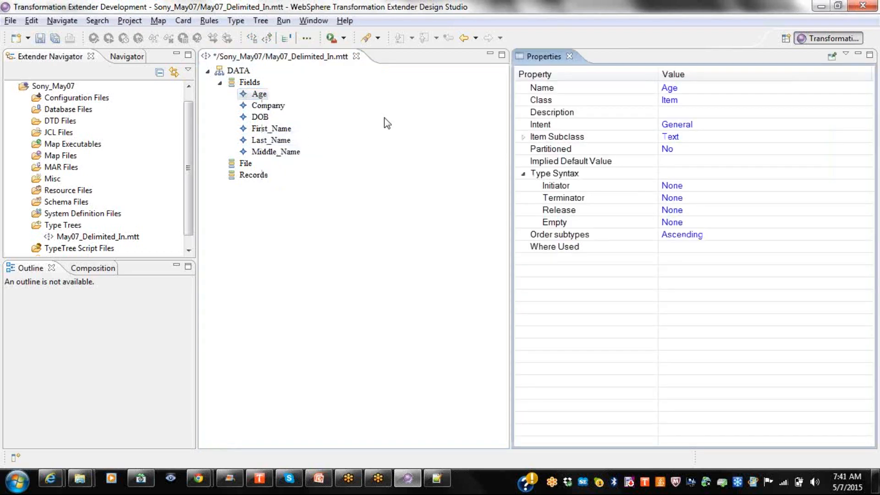
{"action": "double_click", "coordinate": [587, 137]}
{"action": "right_click", "coordinate": [587, 138]}
{"action": "left_click", "coordinate": [651, 141]}
{"action": "left_click", "coordinate": [681, 138]}
{"action": "left_click", "coordinate": [681, 137]}
{"action": "left_click", "coordinate": [685, 152]}
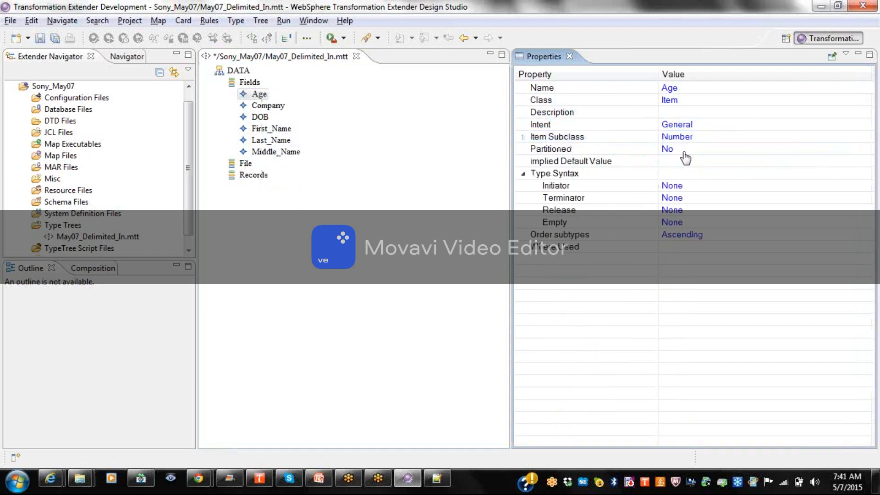
Keep Integer presentation and Character interpretation, and expand Size (digits).
{"action": "left_click", "coordinate": [523, 138]}
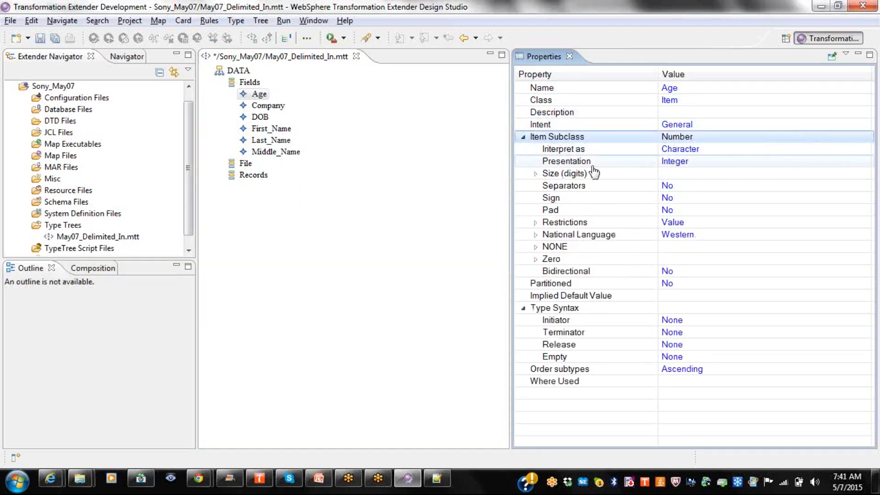
{"action": "left_click", "coordinate": [711, 165]}
{"action": "left_click", "coordinate": [713, 163]}
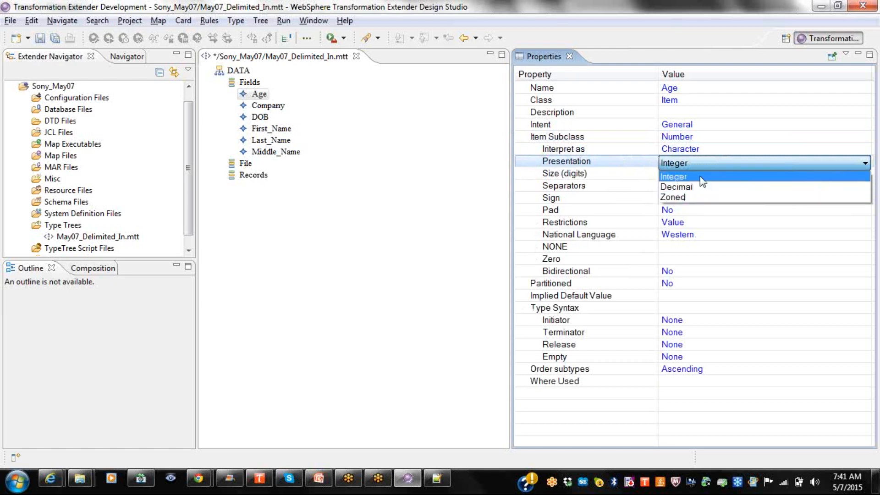
{"action": "left_click", "coordinate": [701, 177]}
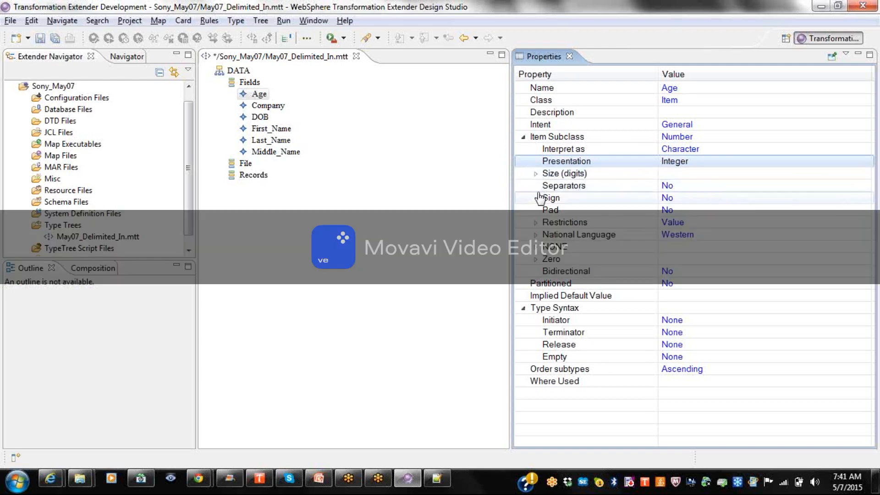
{"action": "left_click", "coordinate": [703, 151]}
{"action": "left_click", "coordinate": [703, 151]}
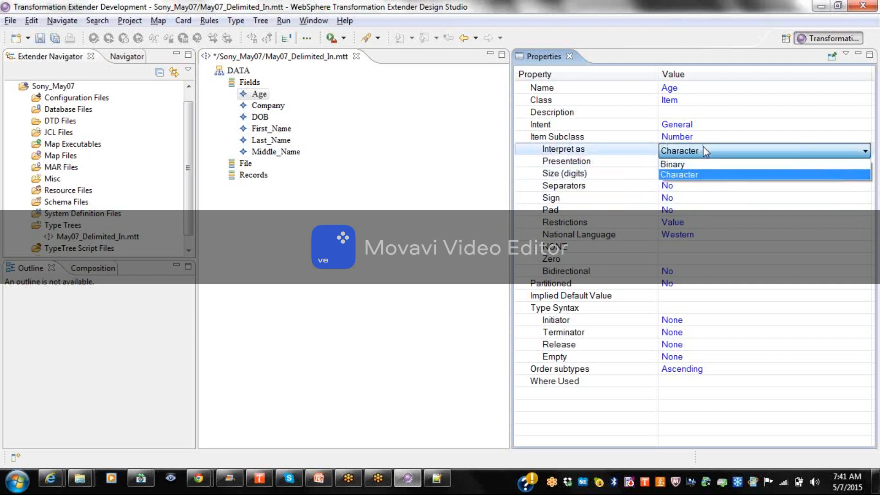
{"action": "left_click", "coordinate": [703, 148]}
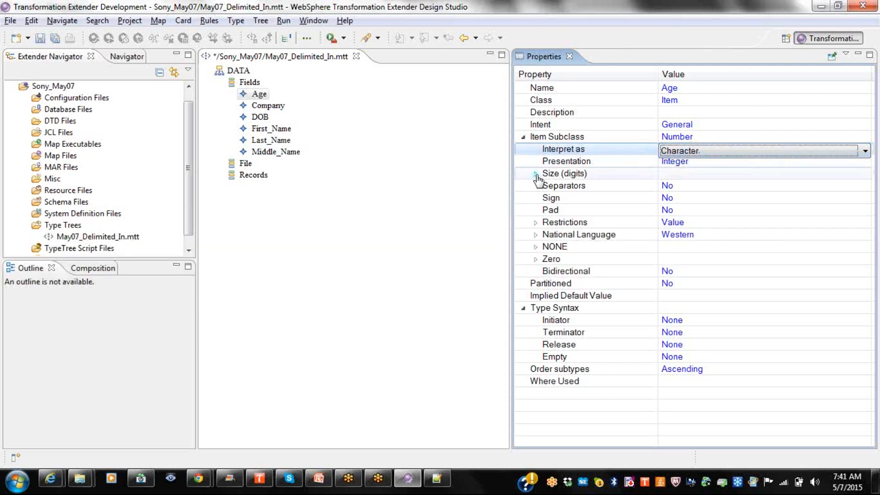
{"action": "left_click", "coordinate": [535, 174]}
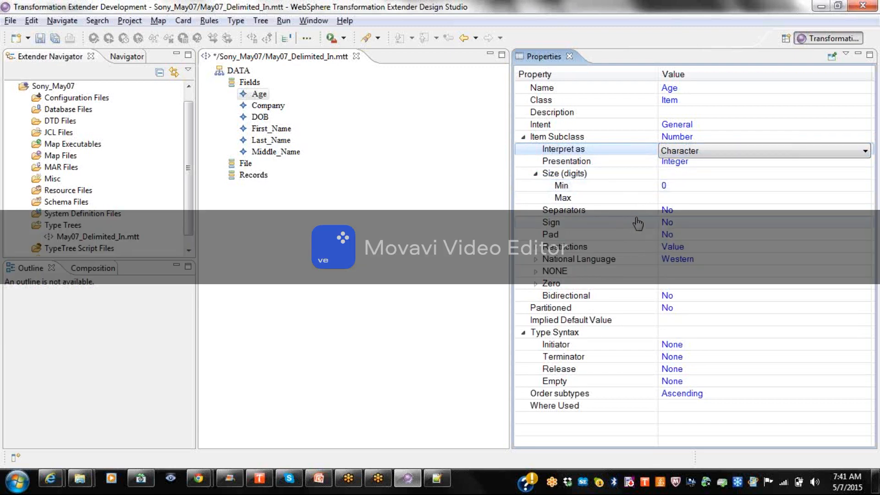
Set Age's Separators to Yes and expand its details.
{"action": "left_click", "coordinate": [683, 211]}
{"action": "left_click", "coordinate": [671, 226]}
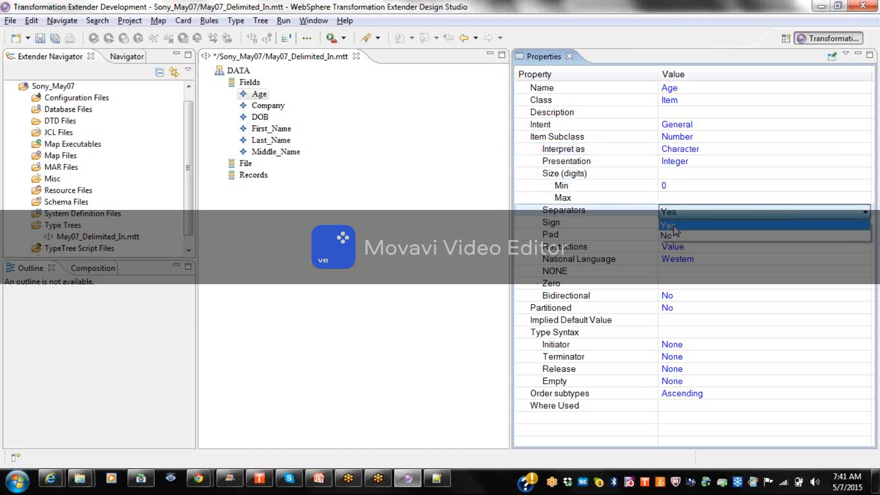
{"action": "left_click", "coordinate": [674, 225]}
{"action": "left_click", "coordinate": [522, 214]}
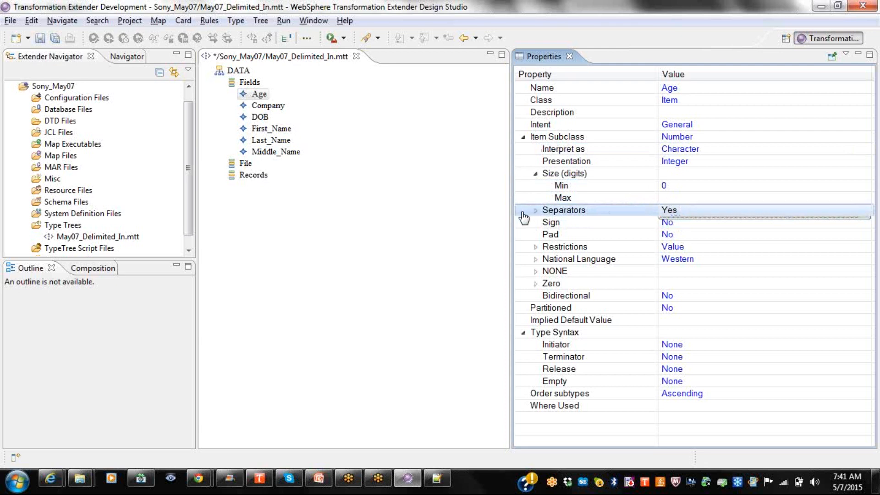
{"action": "left_click", "coordinate": [535, 210]}
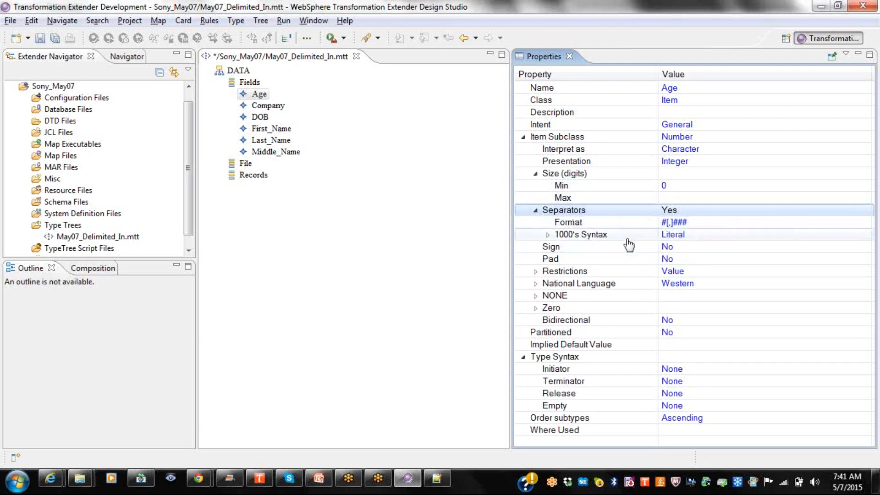
Expand 1000's Syntax, review its Format choices, then switch to Notepad++.
{"action": "left_click", "coordinate": [548, 235]}
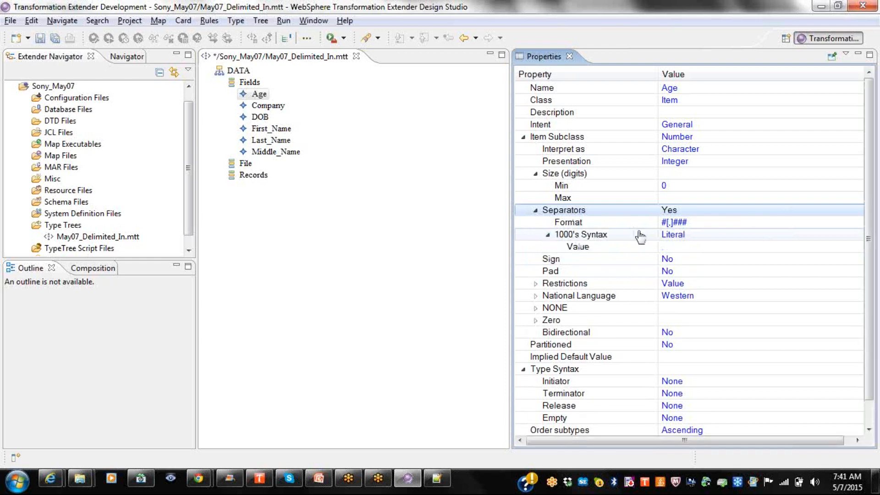
{"action": "left_click", "coordinate": [698, 225]}
{"action": "left_click", "coordinate": [699, 224]}
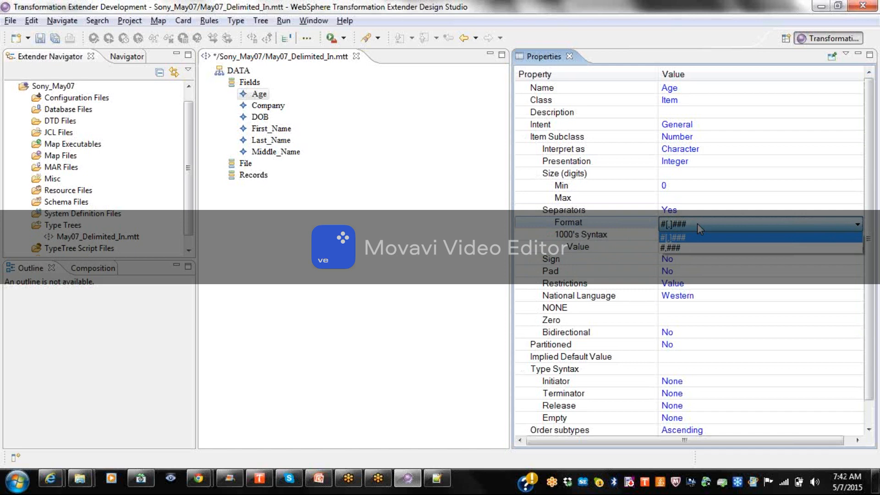
{"action": "left_click", "coordinate": [447, 482]}
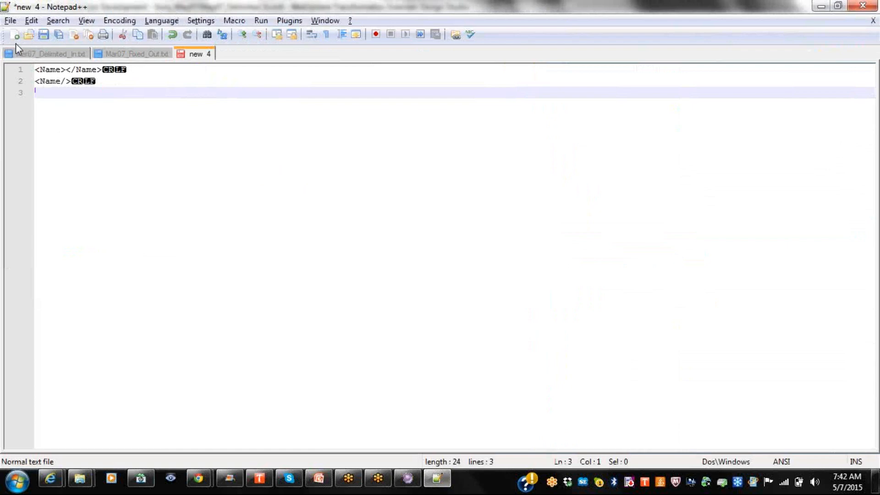
In a new tab, type 1000, 10000, 1,000 and 10,000 on separate lines with end-of-line symbols hidden.
{"action": "left_click", "coordinate": [14, 35]}
{"action": "type", "text": "1000"}
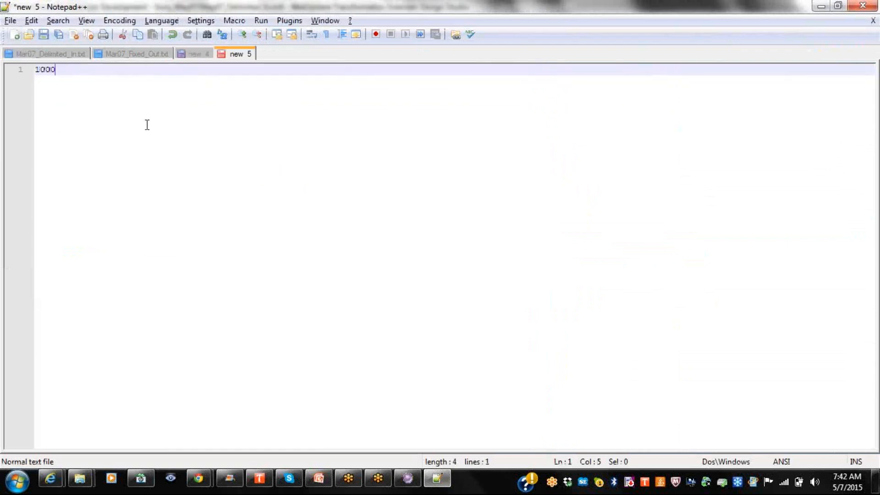
{"action": "key", "text": "Return"}
{"action": "type", "text": "10000"}
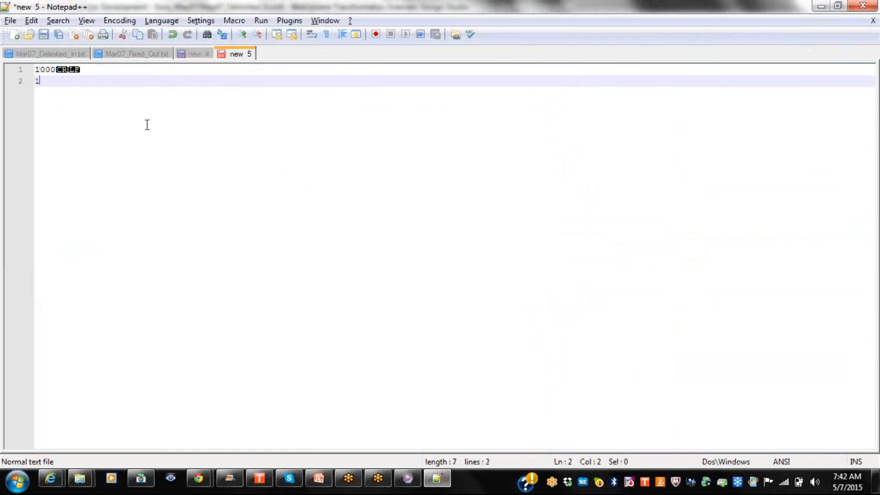
{"action": "key", "text": "Return"}
{"action": "key", "text": "Return"}
{"action": "key", "text": "Return"}
{"action": "type", "text": "1,"}
{"action": "left_click", "coordinate": [87, 21]}
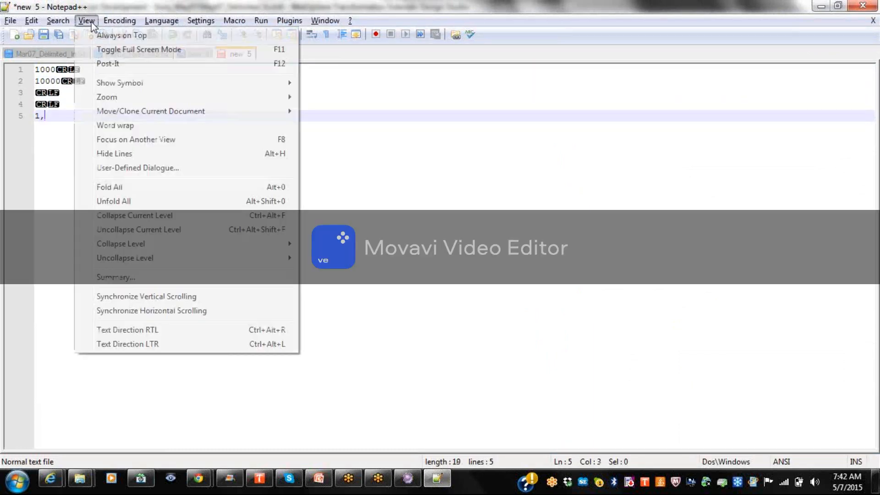
{"action": "mouse_move", "coordinate": [153, 85]}
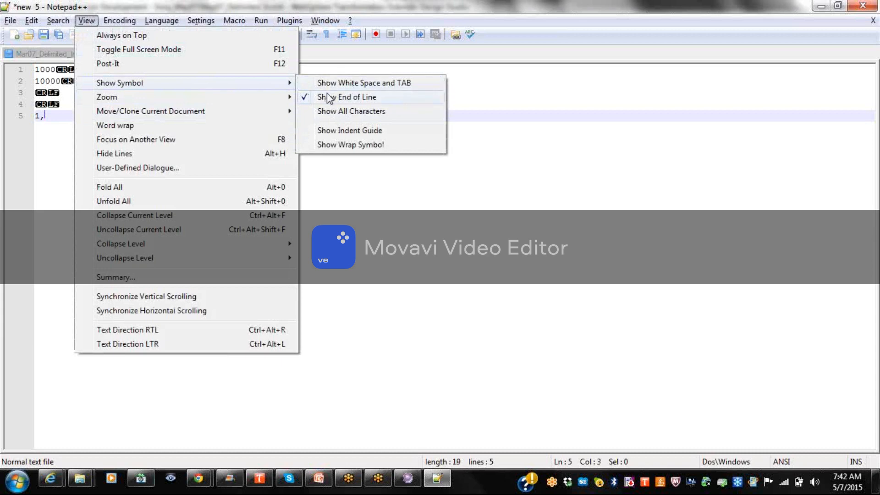
{"action": "left_click", "coordinate": [326, 97]}
{"action": "type", "text": "00"}
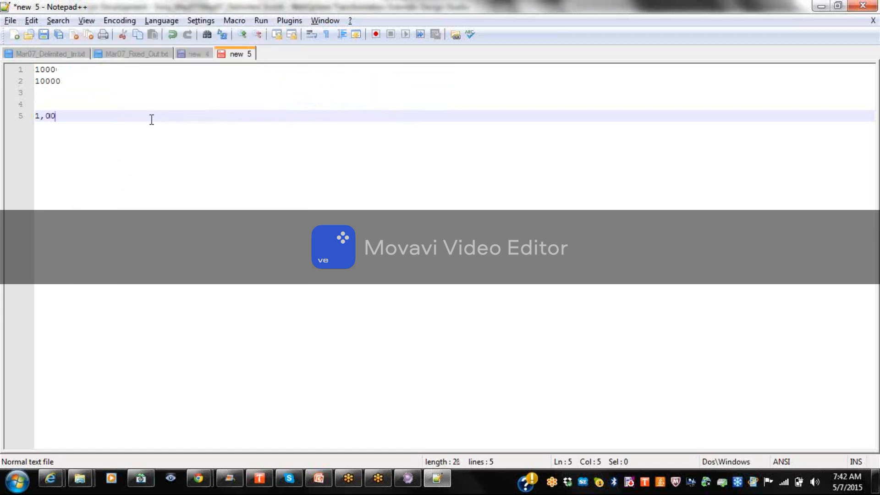
{"action": "type", "text": "0"}
{"action": "key", "text": "Return"}
{"action": "type", "text": "10,000"}
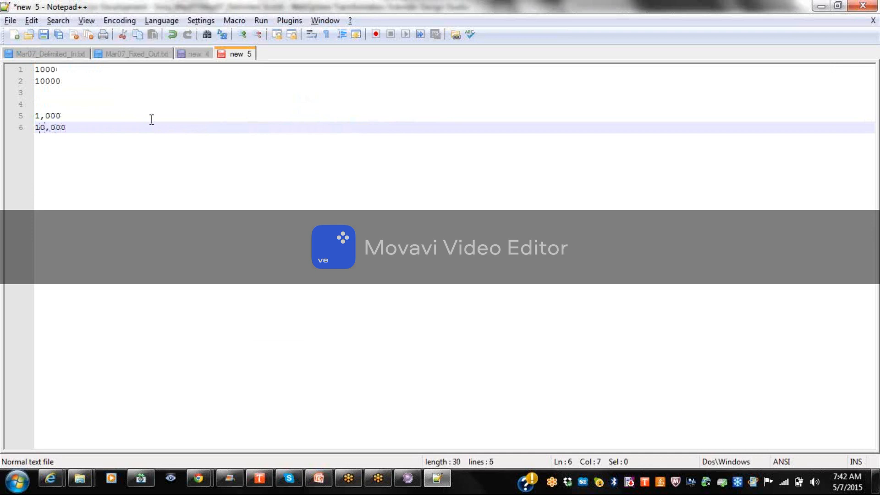
{"action": "key", "text": "alt+Tab"}
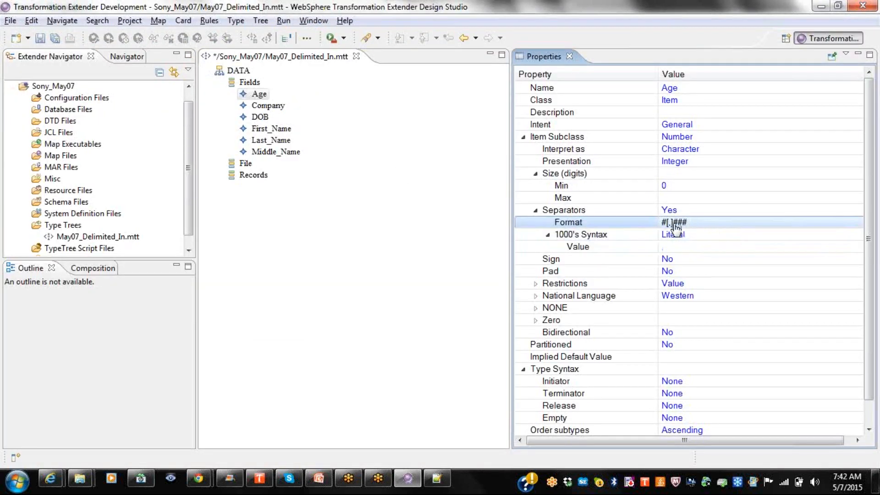
Change Age's separator Format from #[.]### to #,### and edit the 1000's Syntax value.
{"action": "left_click", "coordinate": [707, 227]}
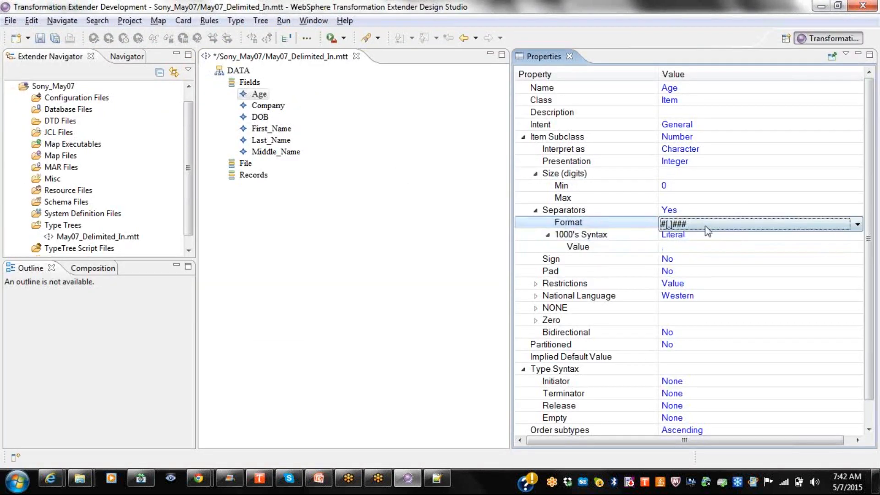
{"action": "left_click", "coordinate": [705, 224]}
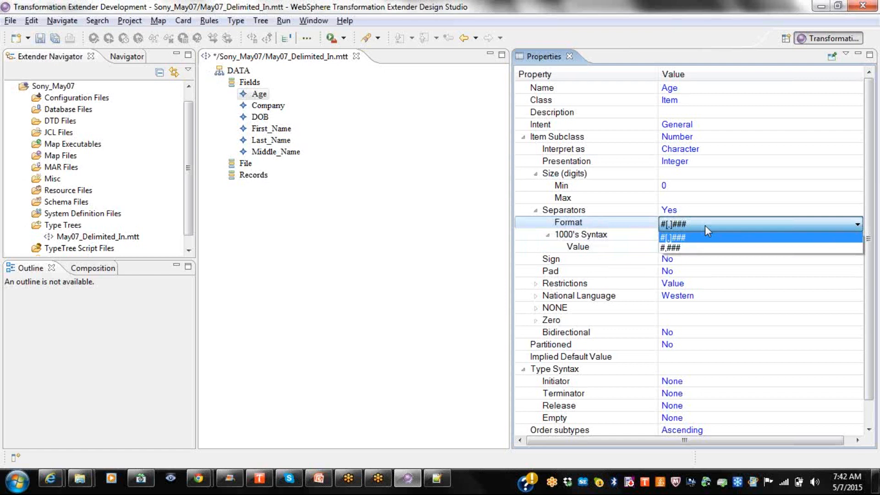
{"action": "left_click", "coordinate": [676, 239]}
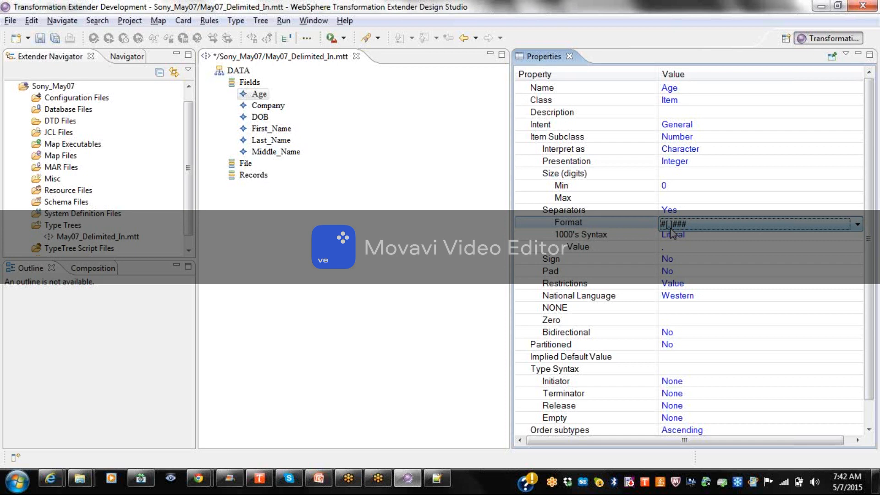
{"action": "key", "text": "alt"}
{"action": "left_click", "coordinate": [670, 230]}
{"action": "left_click", "coordinate": [675, 251]}
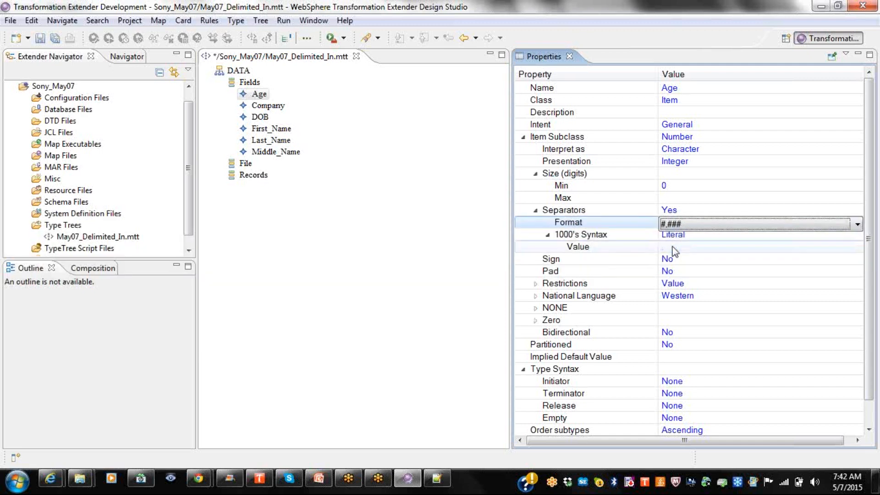
{"action": "left_click", "coordinate": [674, 247]}
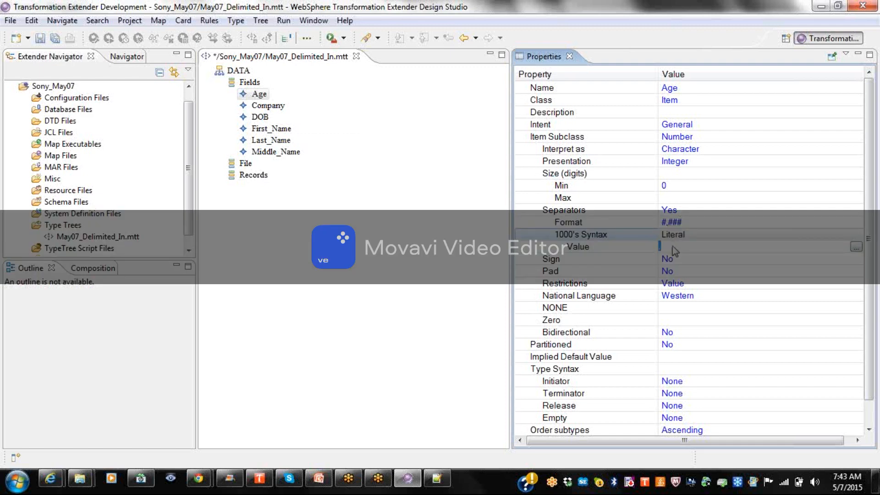
{"action": "left_click", "coordinate": [678, 245]}
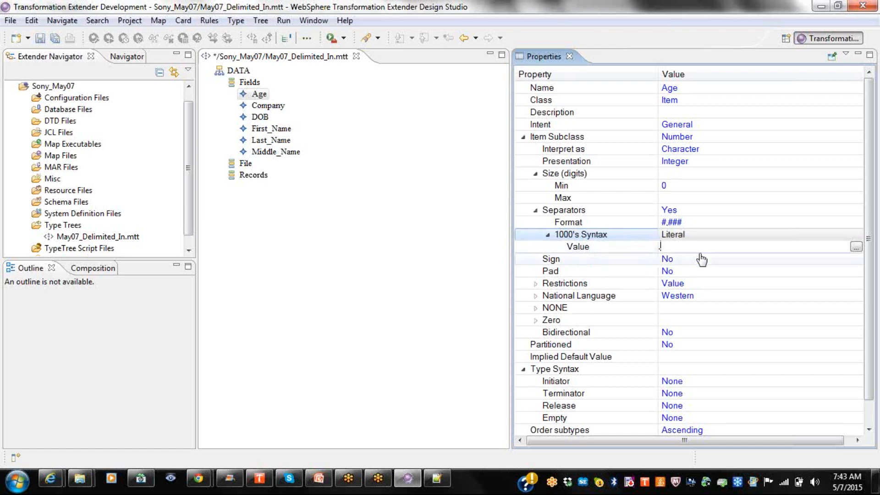
{"action": "key", "text": "alt+Tab"}
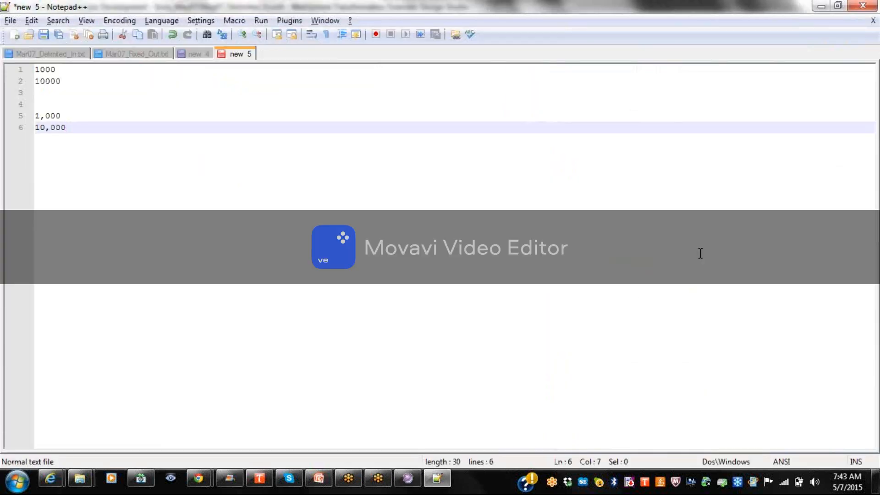
{"action": "key", "text": "alt+Tab"}
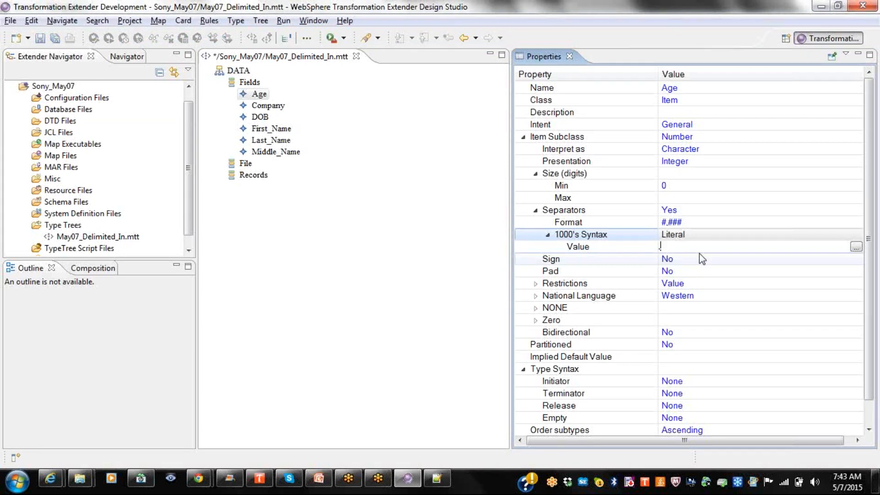
{"action": "left_click", "coordinate": [687, 212]}
{"action": "left_click", "coordinate": [687, 212]}
Set Age's Separators to No and Sign to Yes, then open the sign Value styles.
{"action": "left_click", "coordinate": [675, 233]}
{"action": "left_click", "coordinate": [599, 263]}
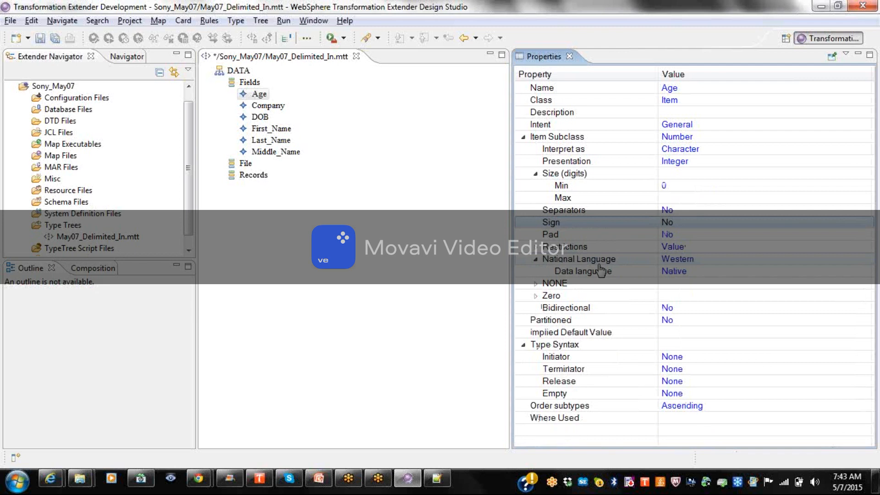
{"action": "left_click", "coordinate": [676, 222]}
{"action": "left_click", "coordinate": [676, 222]}
{"action": "left_click", "coordinate": [669, 238]}
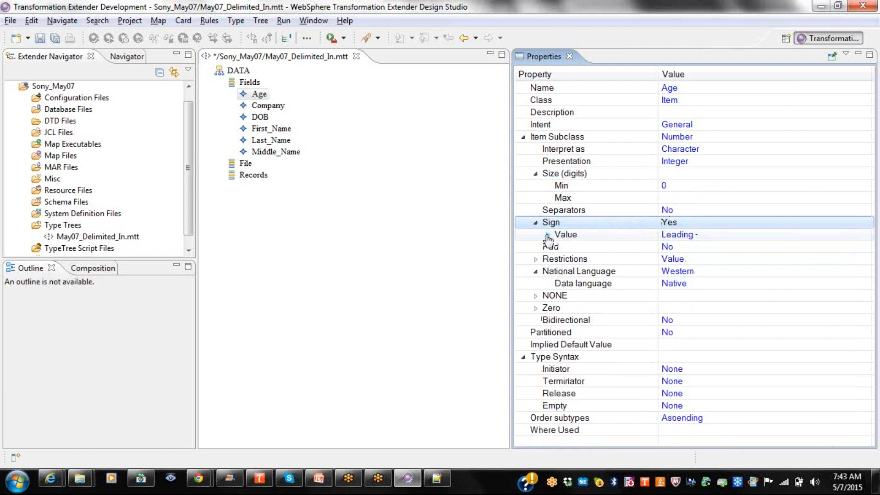
{"action": "left_click", "coordinate": [548, 235]}
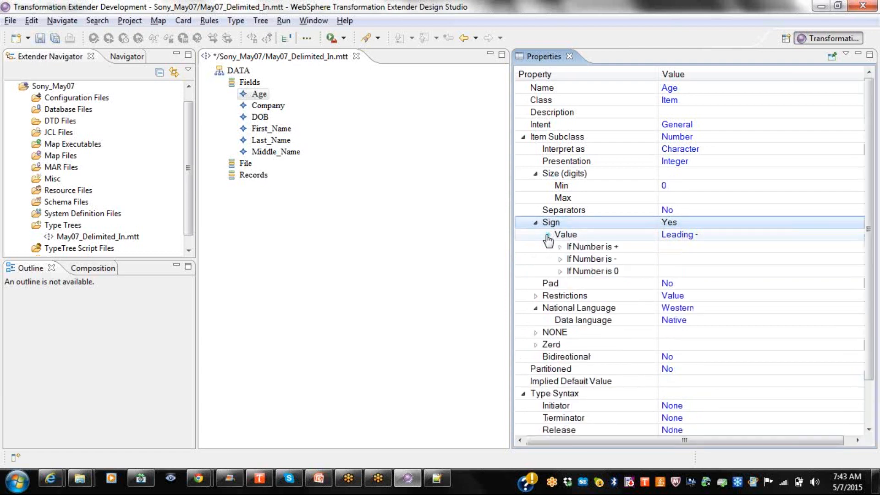
{"action": "left_click", "coordinate": [717, 236]}
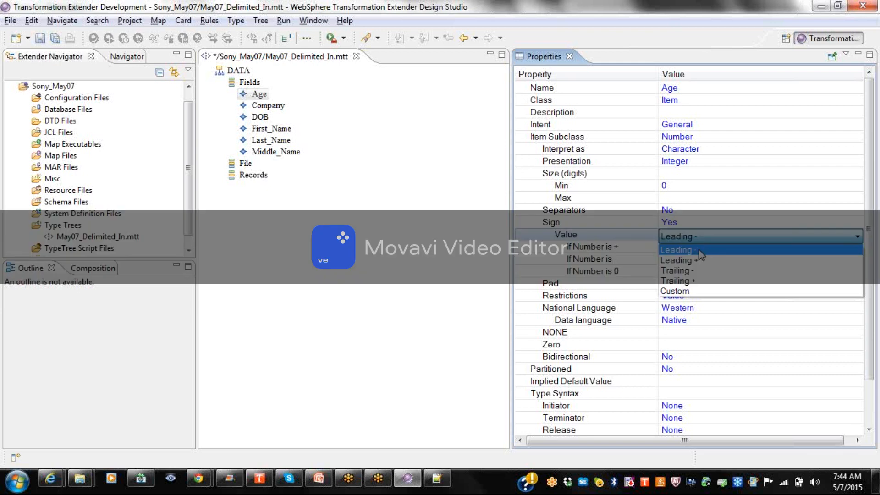
Keep Leading - and expand 'If Number is +' showing Leading Sign +, not required on input.
{"action": "left_click", "coordinate": [700, 250]}
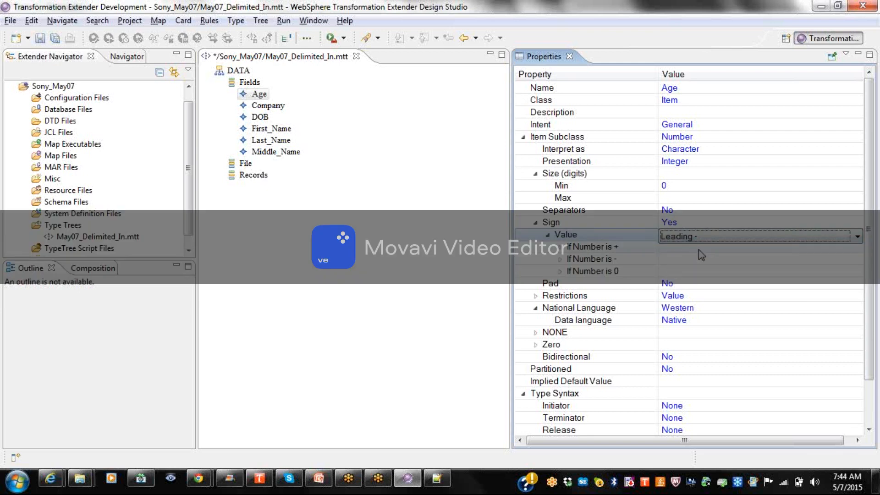
{"action": "left_click", "coordinate": [560, 247]}
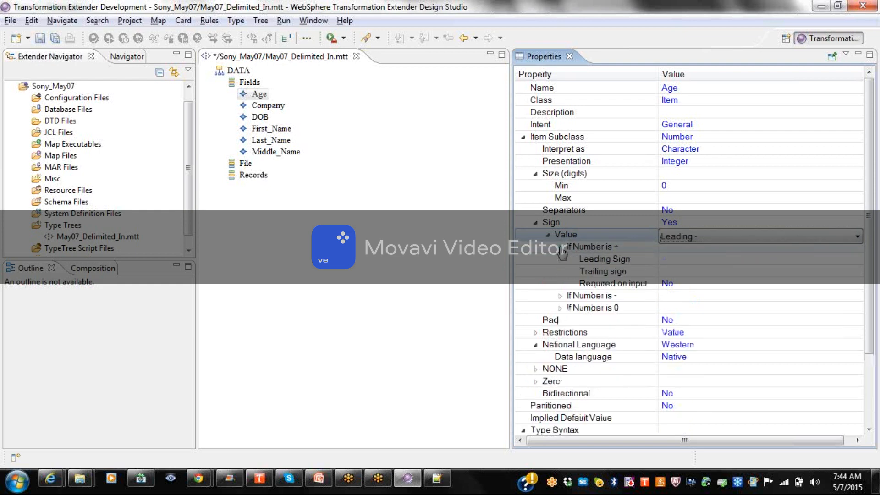
{"action": "left_click", "coordinate": [560, 248]}
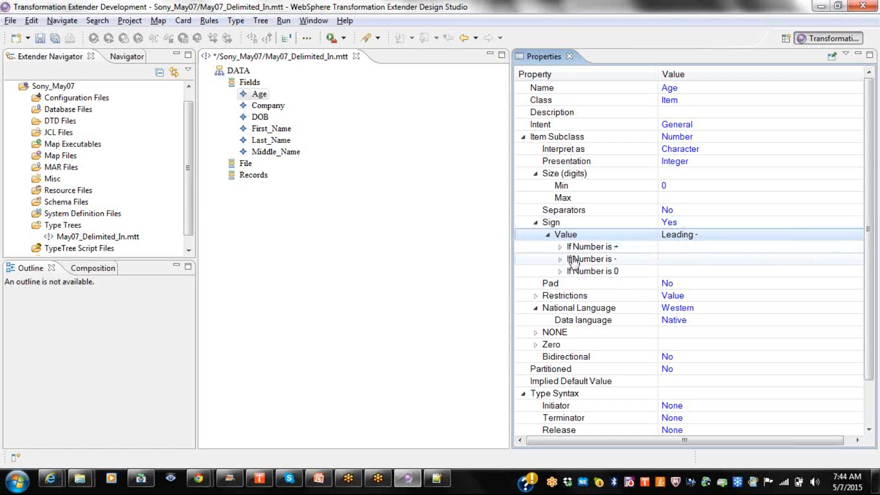
{"action": "left_click", "coordinate": [561, 248]}
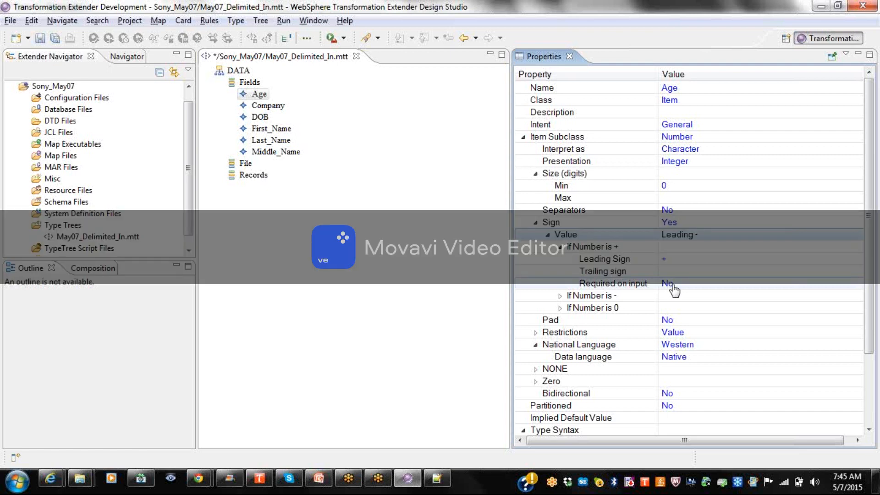
Review Age's sign settings for negative numbers and for zero values.
{"action": "left_click", "coordinate": [560, 296]}
{"action": "left_click", "coordinate": [560, 297]}
{"action": "left_click", "coordinate": [560, 297]}
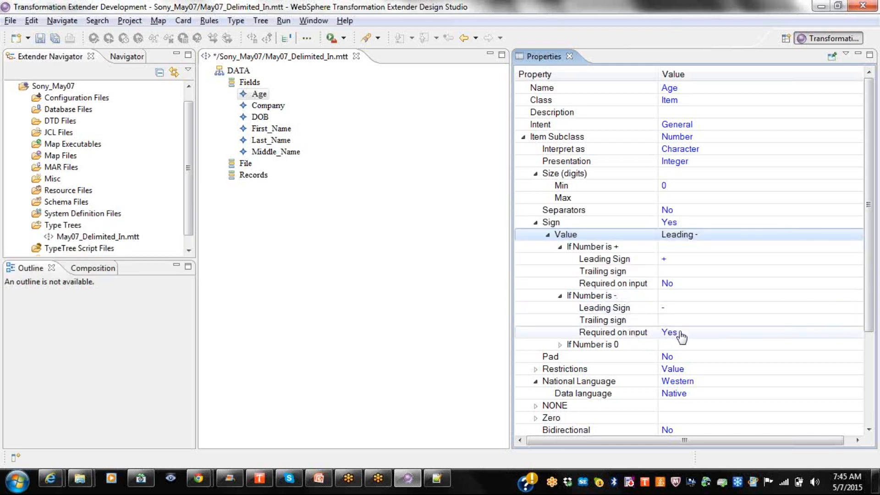
{"action": "left_click", "coordinate": [675, 336]}
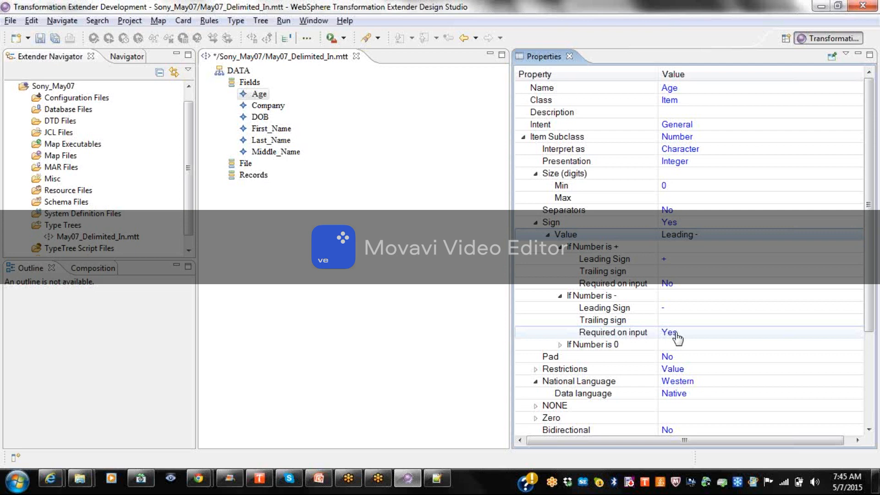
{"action": "left_click", "coordinate": [560, 345]}
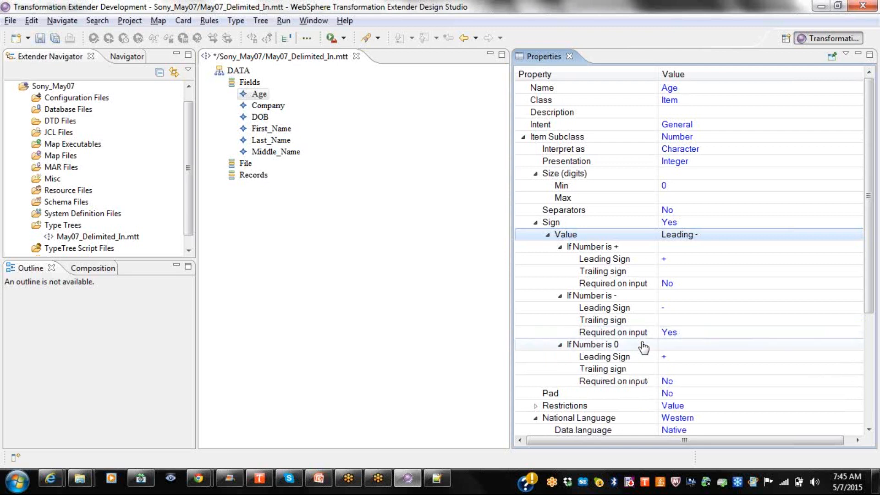
{"action": "left_click", "coordinate": [671, 361]}
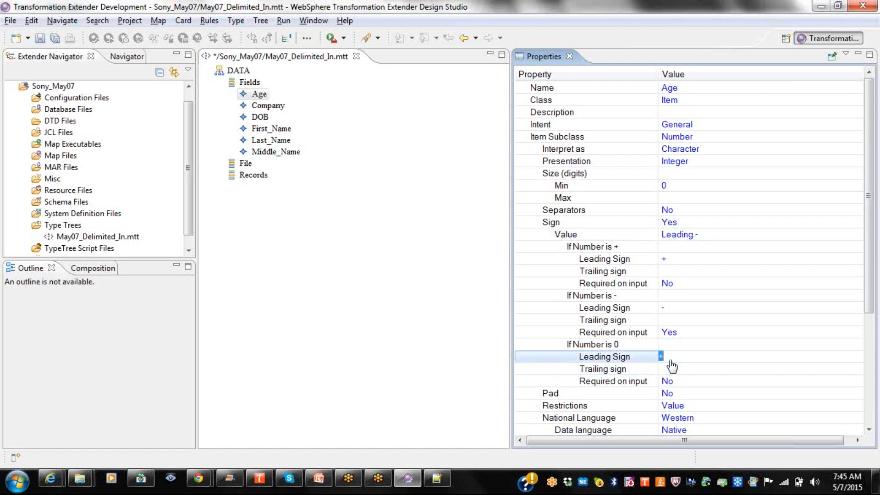
Set Age's Sign back to No.
{"action": "left_click", "coordinate": [676, 225]}
{"action": "left_click", "coordinate": [675, 226]}
{"action": "left_click", "coordinate": [677, 247]}
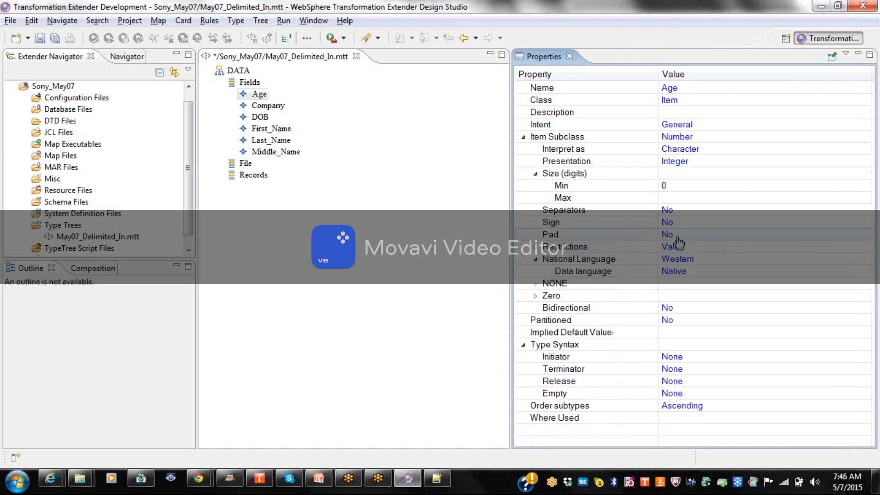
{"action": "left_click", "coordinate": [677, 236]}
{"action": "left_click", "coordinate": [677, 236]}
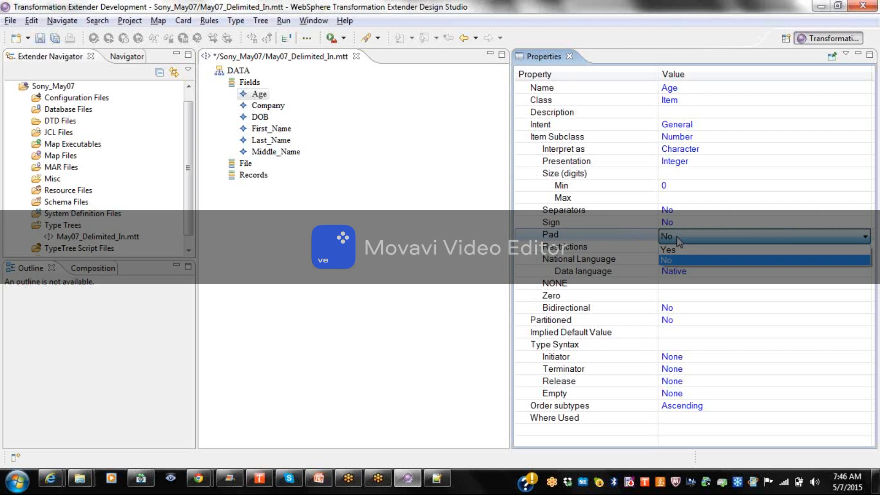
{"action": "left_click", "coordinate": [674, 250]}
{"action": "left_click", "coordinate": [673, 251]}
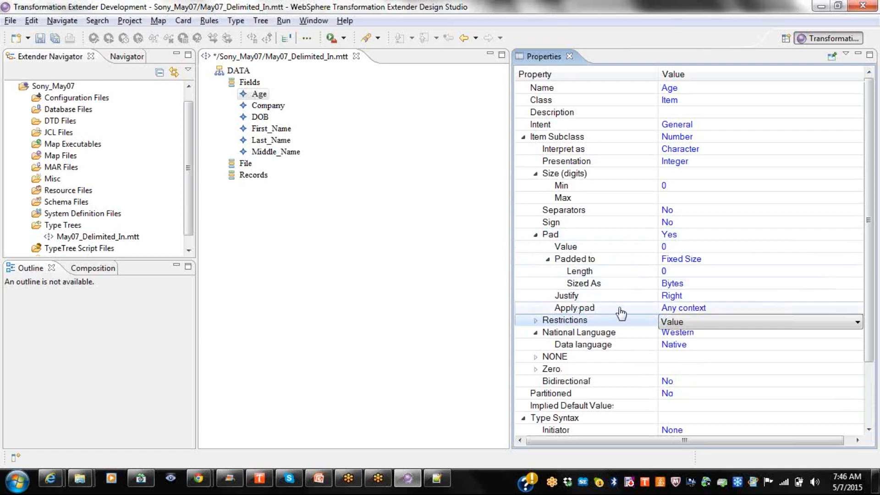
{"action": "left_click", "coordinate": [674, 236]}
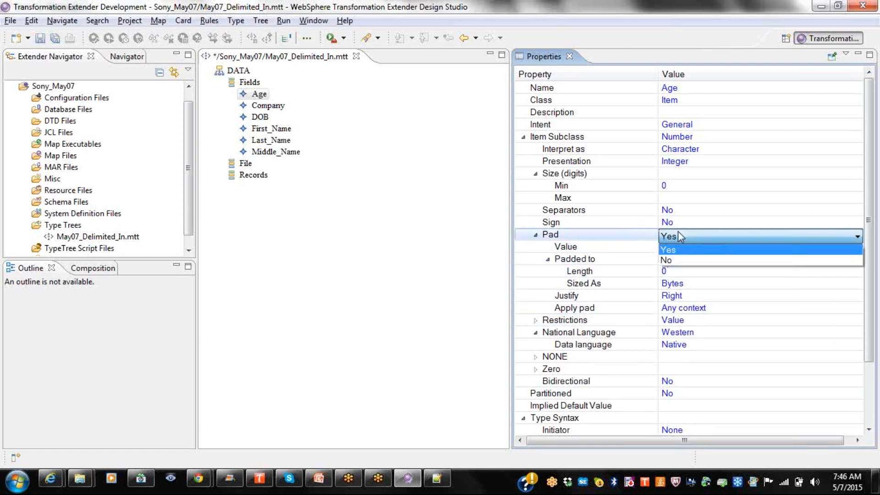
{"action": "left_click", "coordinate": [672, 259]}
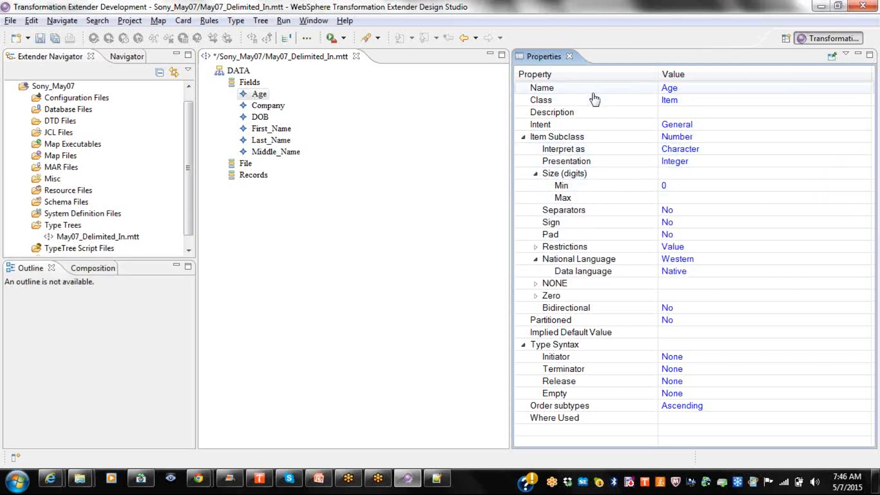
Save the type tree, then make DOB a Date & Time item with format {CCYYMMDD}.
{"action": "left_click", "coordinate": [570, 56]}
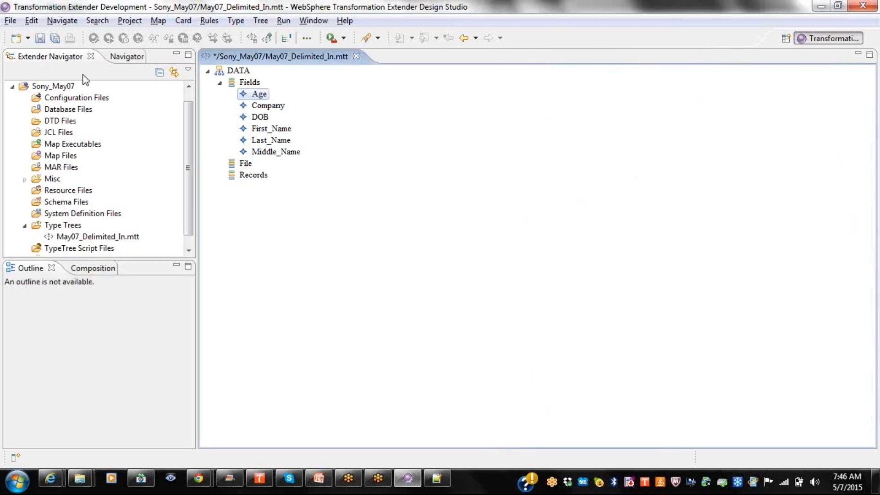
{"action": "left_click", "coordinate": [41, 37]}
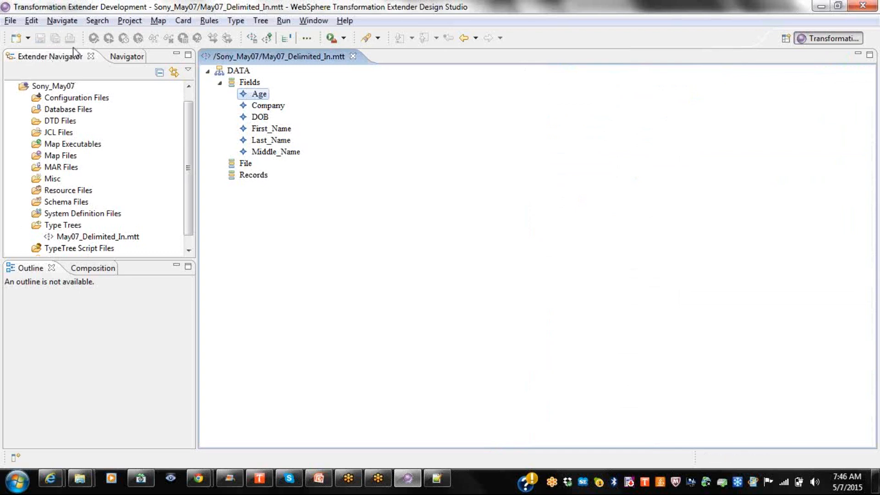
{"action": "right_click", "coordinate": [267, 121]}
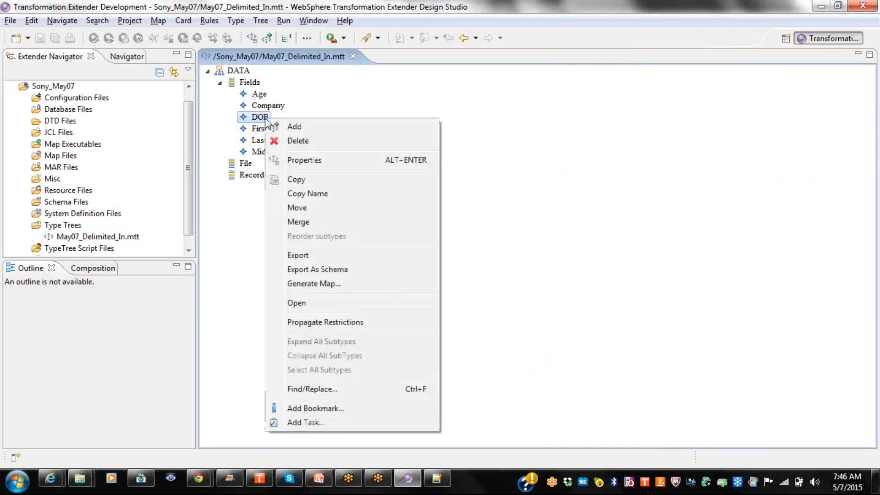
{"action": "left_click", "coordinate": [312, 161]}
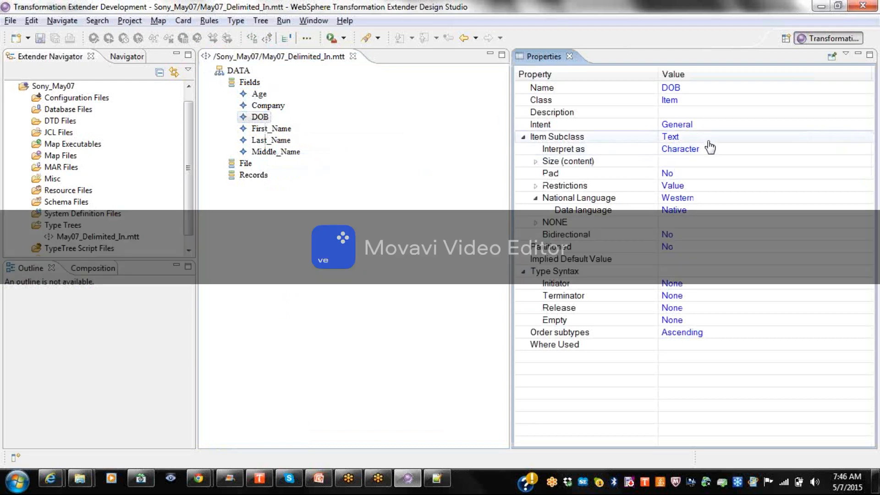
{"action": "left_click", "coordinate": [709, 138]}
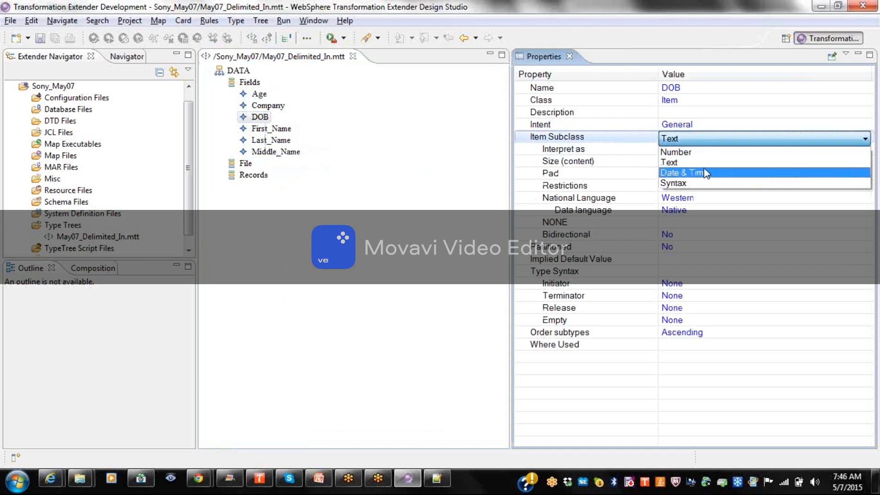
{"action": "left_click", "coordinate": [706, 173]}
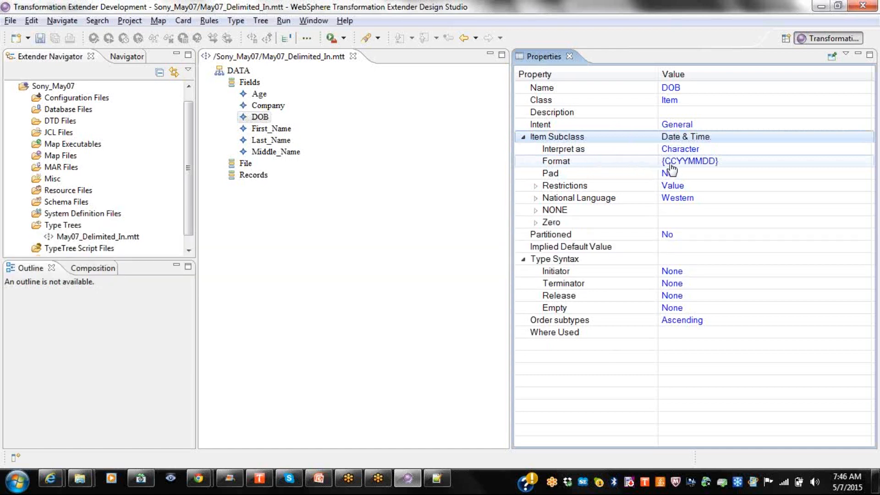
{"action": "left_click", "coordinate": [730, 164]}
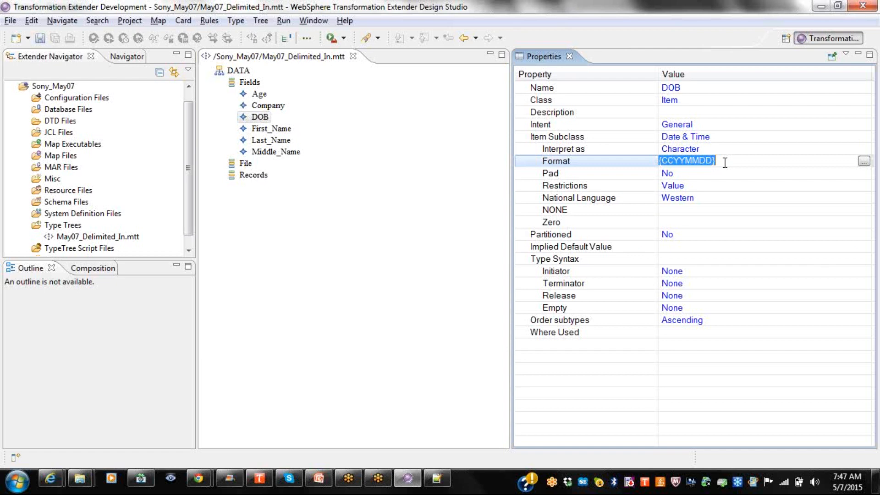
Add a time part after DOB's date with a separator between date and time.
{"action": "left_click", "coordinate": [863, 161]}
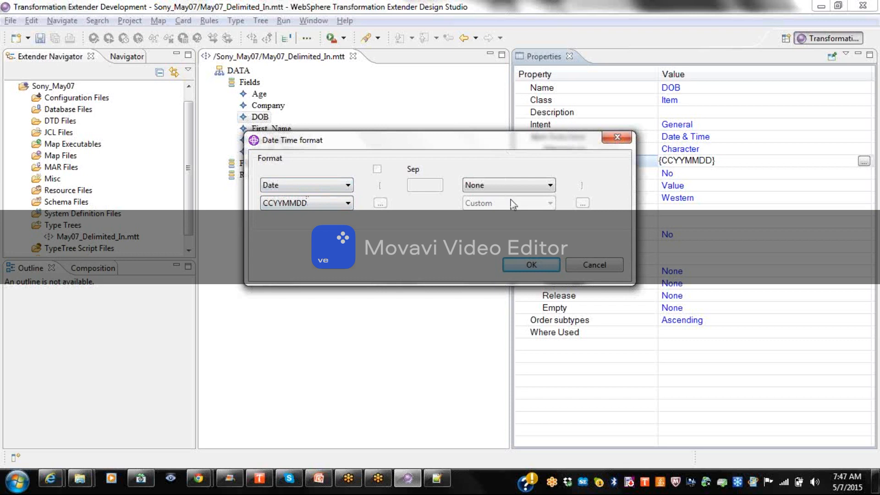
{"action": "left_click", "coordinate": [514, 185]}
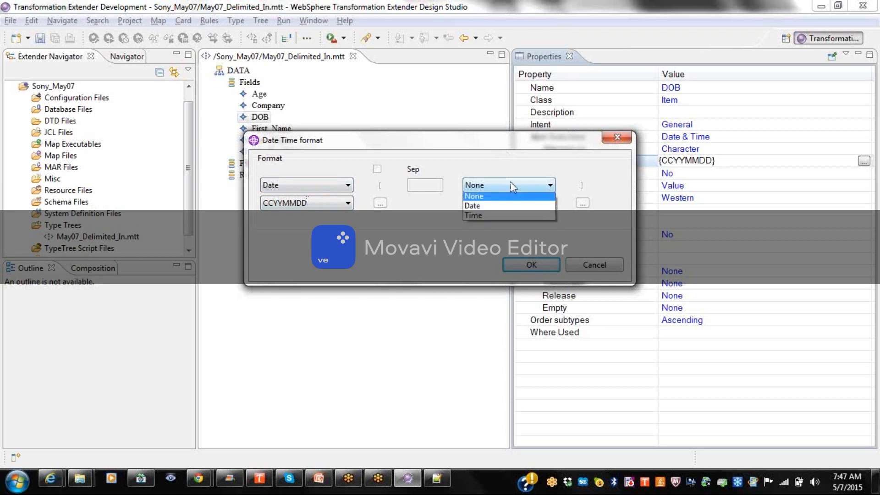
{"action": "left_click", "coordinate": [491, 216]}
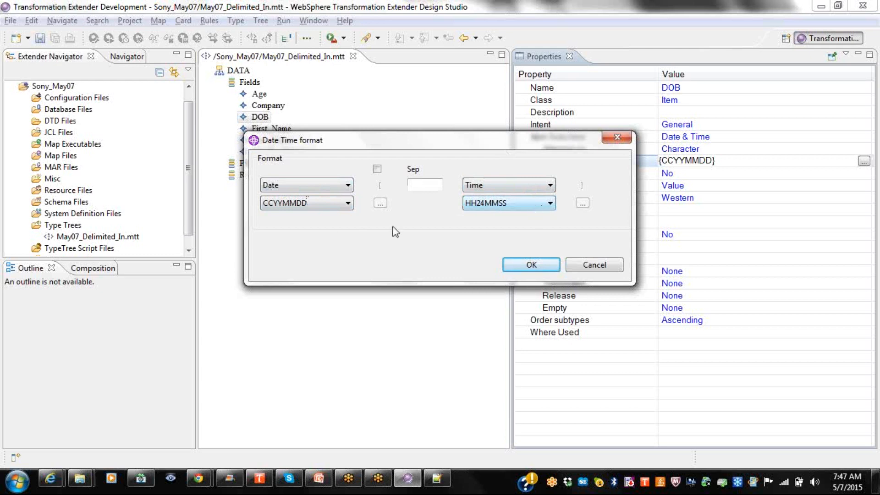
{"action": "left_click", "coordinate": [377, 169]}
{"action": "left_click", "coordinate": [377, 172]}
{"action": "left_click", "coordinate": [428, 187]}
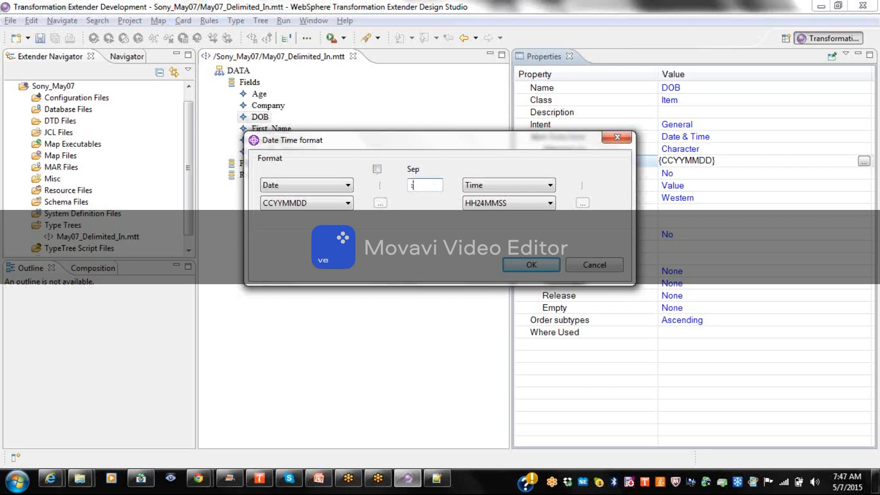
{"action": "type", "text": "/"}
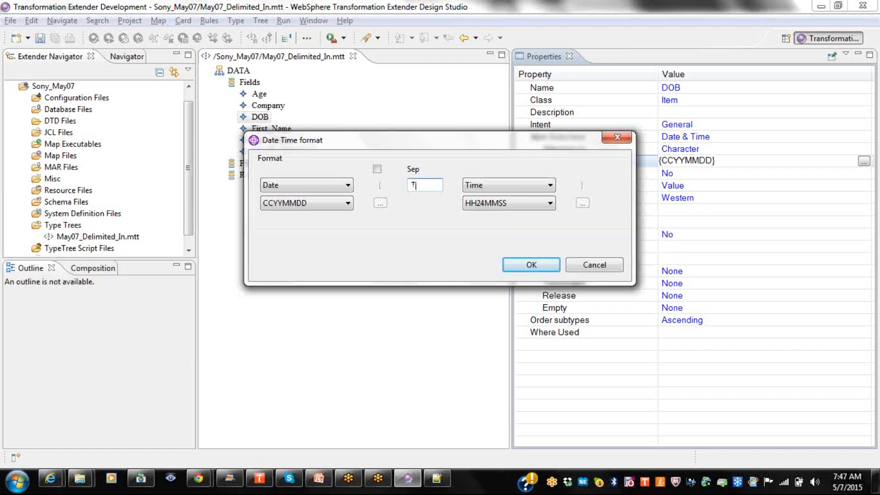
{"action": "left_click", "coordinate": [531, 265]}
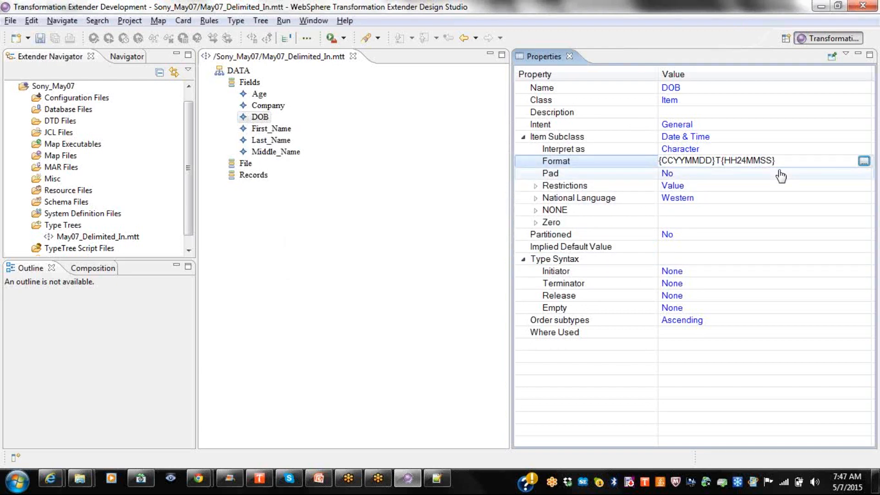
Remove the separator so DOB reads {CCYYMMDD} {HH24MMSS}, then reopen the date format list.
{"action": "left_click", "coordinate": [864, 161]}
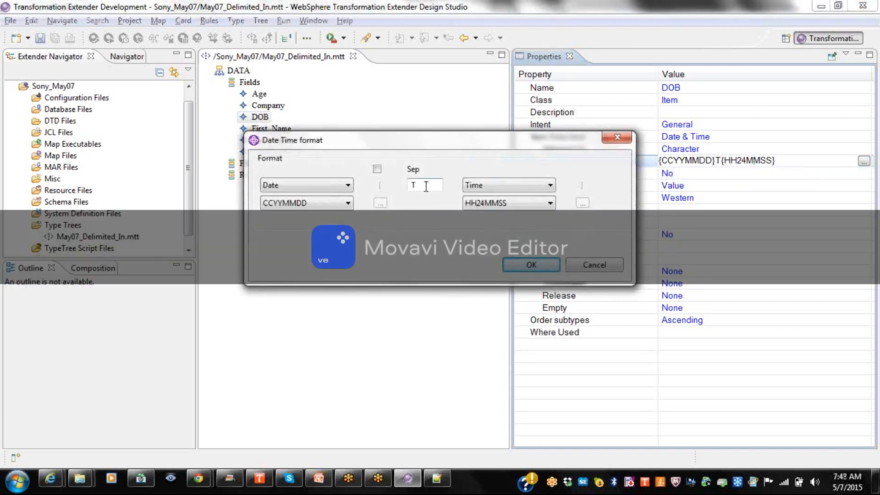
{"action": "key", "text": "BackSpace"}
{"action": "left_click", "coordinate": [532, 266]}
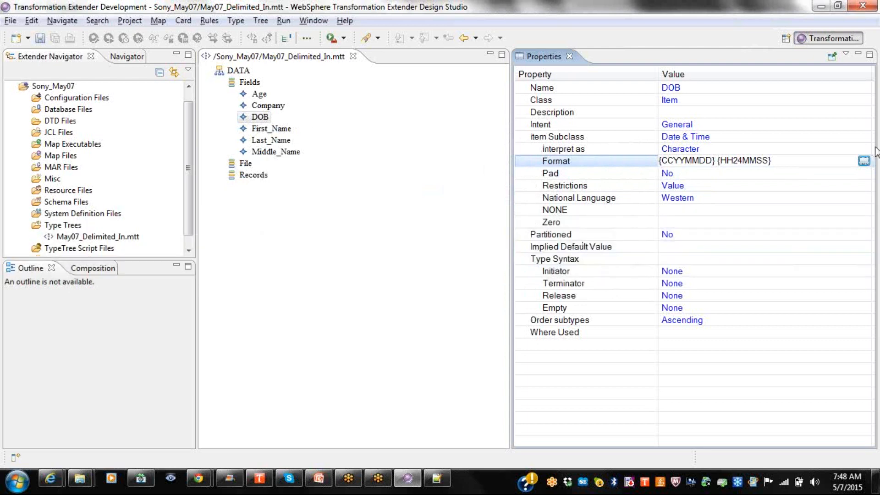
{"action": "left_click", "coordinate": [864, 161]}
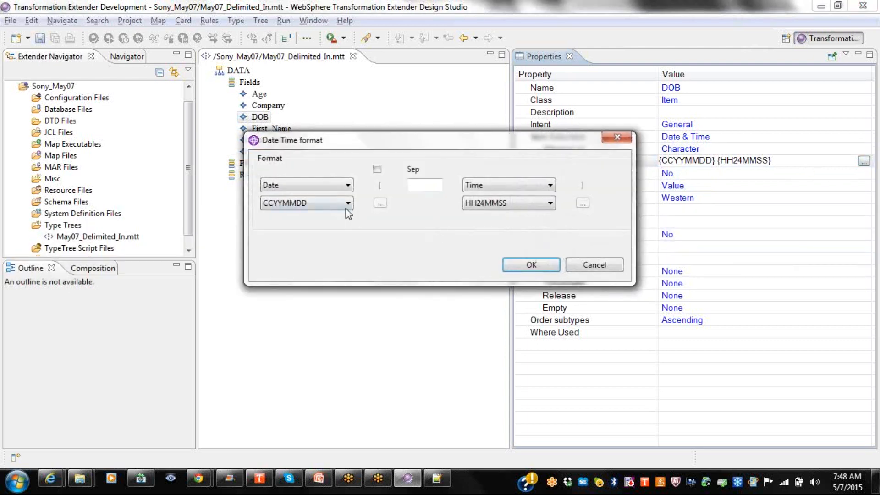
{"action": "left_click", "coordinate": [348, 204]}
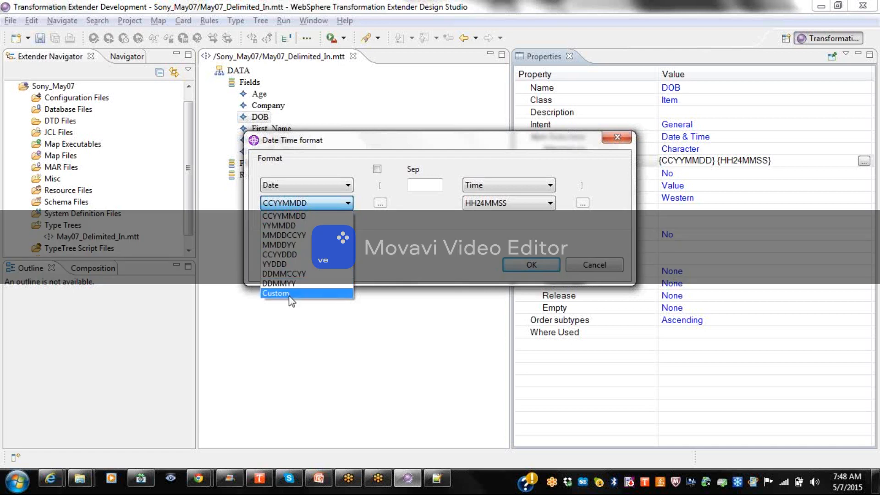
Give DOB a custom CCYY-MON-DD date pattern with '-' separators and the month as MON.
{"action": "left_click", "coordinate": [289, 294]}
{"action": "left_click", "coordinate": [380, 204]}
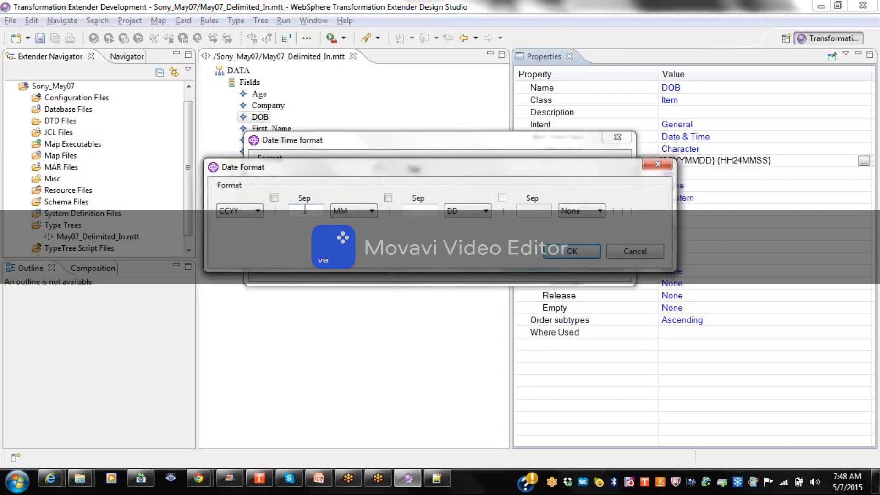
{"action": "type", "text": "-"}
{"action": "key", "text": "Tab"}
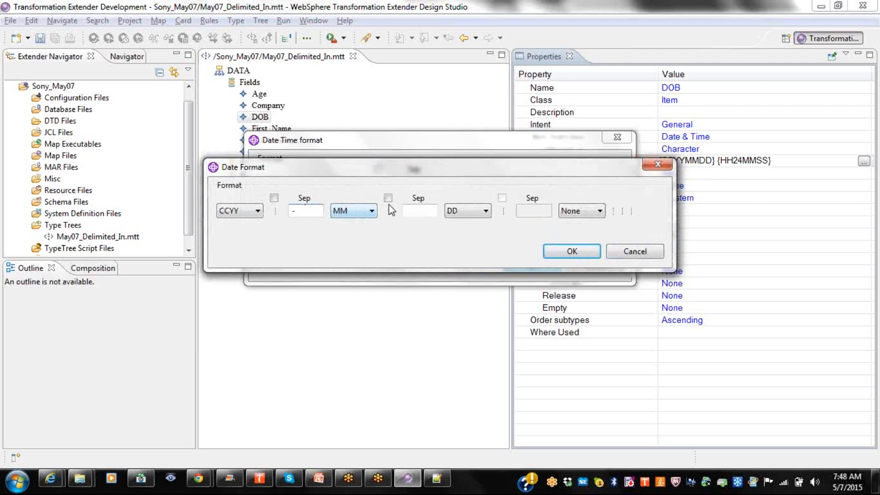
{"action": "left_click", "coordinate": [415, 212]}
{"action": "type", "text": "-"}
{"action": "left_click", "coordinate": [369, 217]}
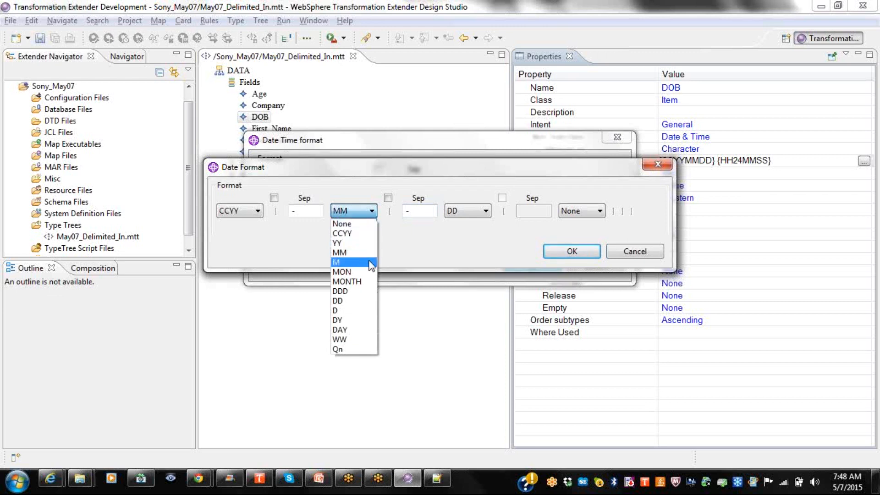
{"action": "left_click", "coordinate": [358, 272]}
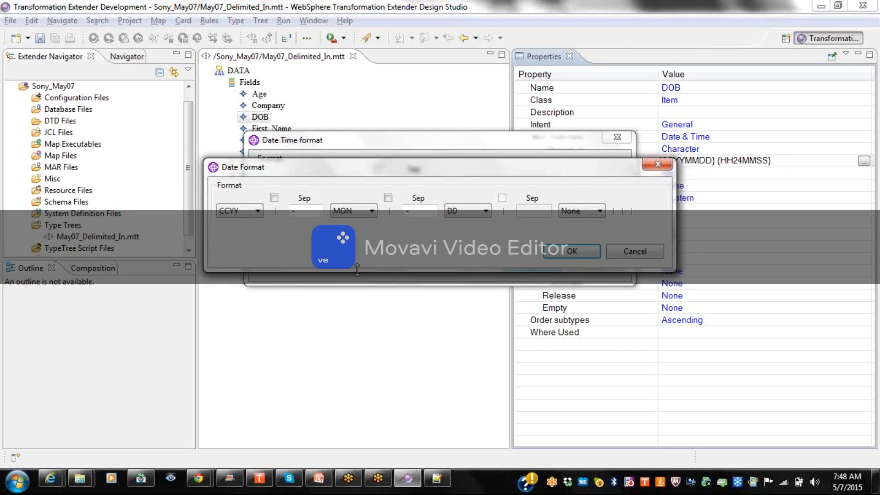
{"action": "left_click", "coordinate": [369, 211]}
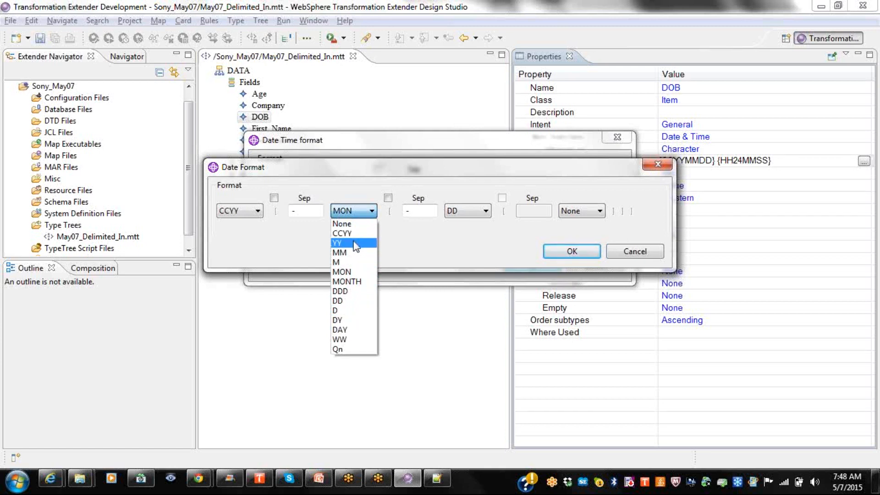
{"action": "left_click", "coordinate": [355, 273]}
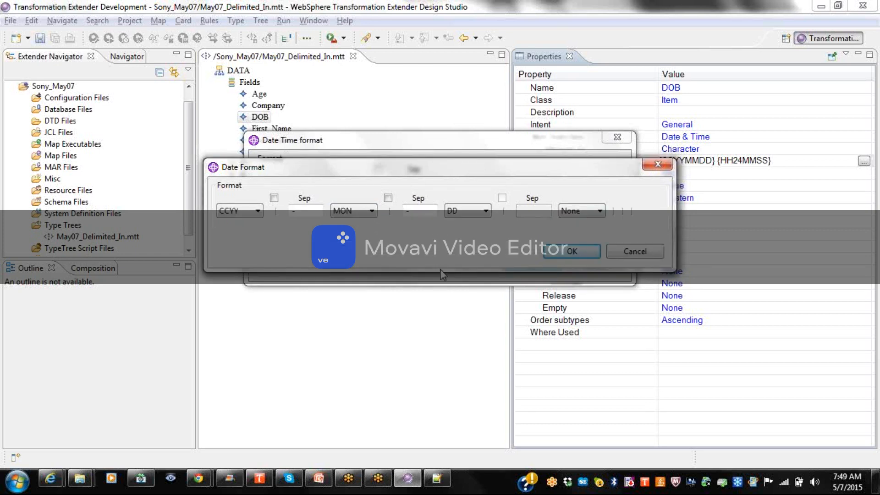
{"action": "left_click", "coordinate": [573, 251]}
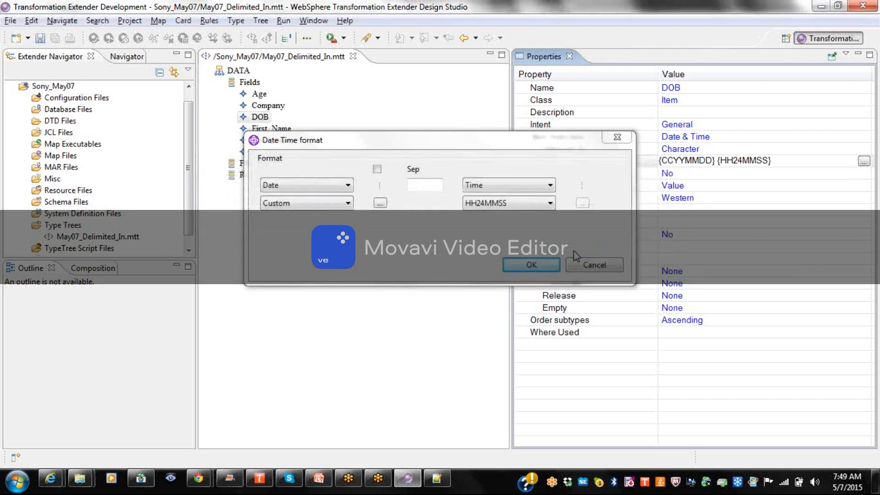
Switch DOB's time format to Custom and bring up its detailed time settings.
{"action": "left_click", "coordinate": [537, 203]}
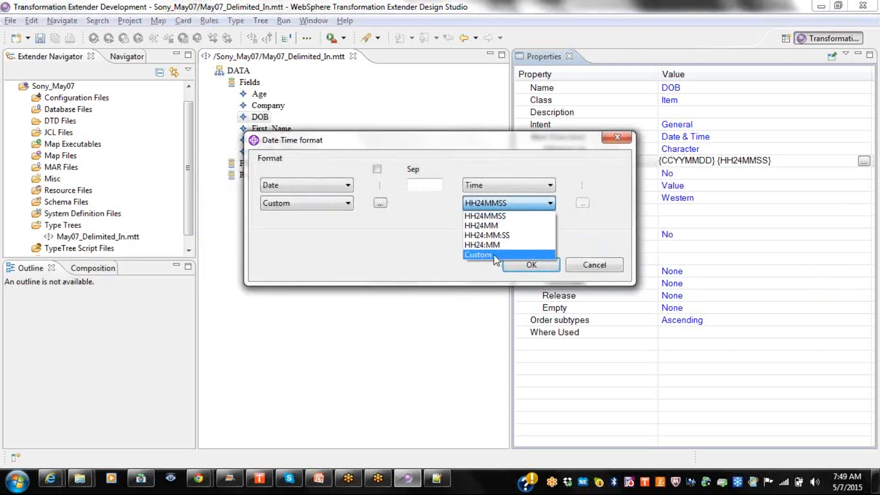
{"action": "left_click", "coordinate": [494, 256]}
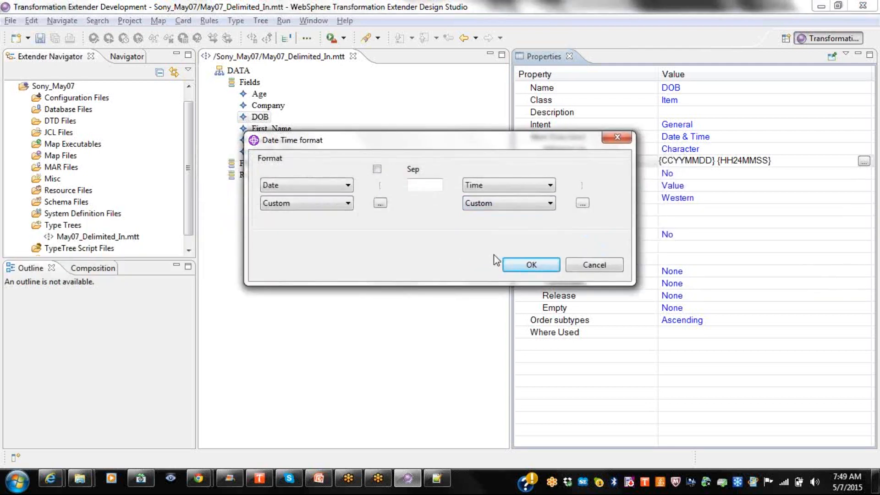
{"action": "left_click", "coordinate": [536, 209]}
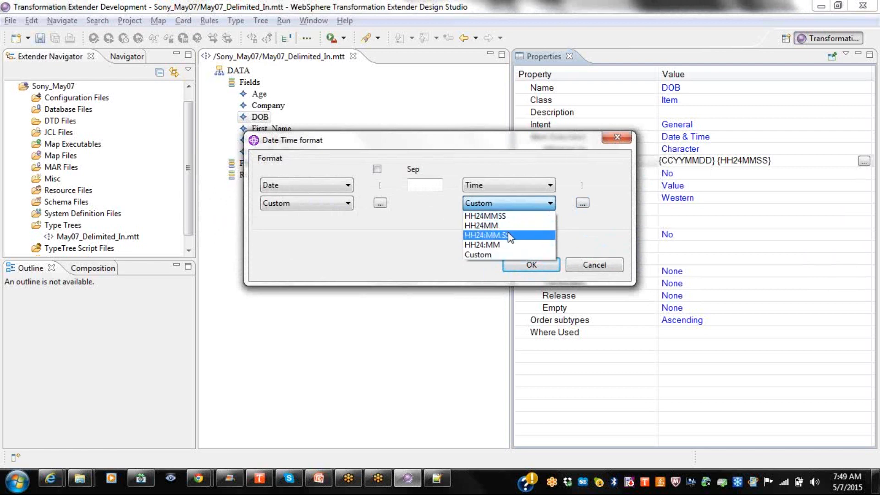
{"action": "left_click", "coordinate": [500, 255]}
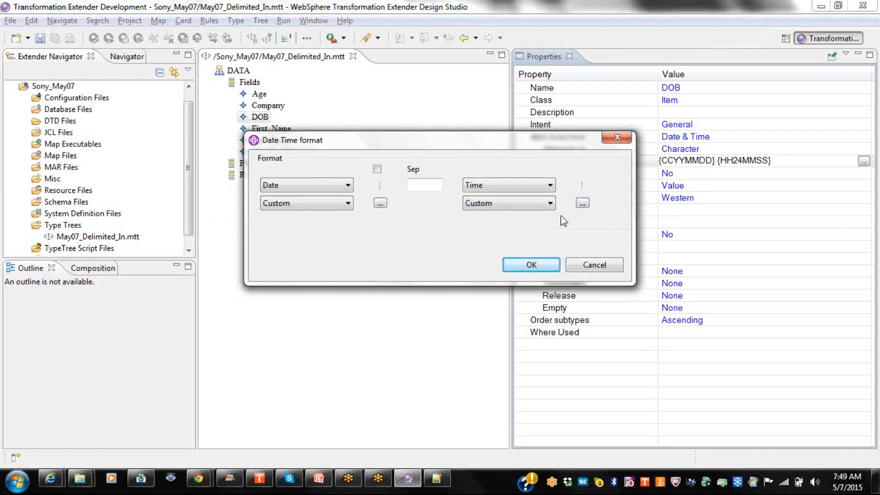
{"action": "left_click", "coordinate": [583, 203]}
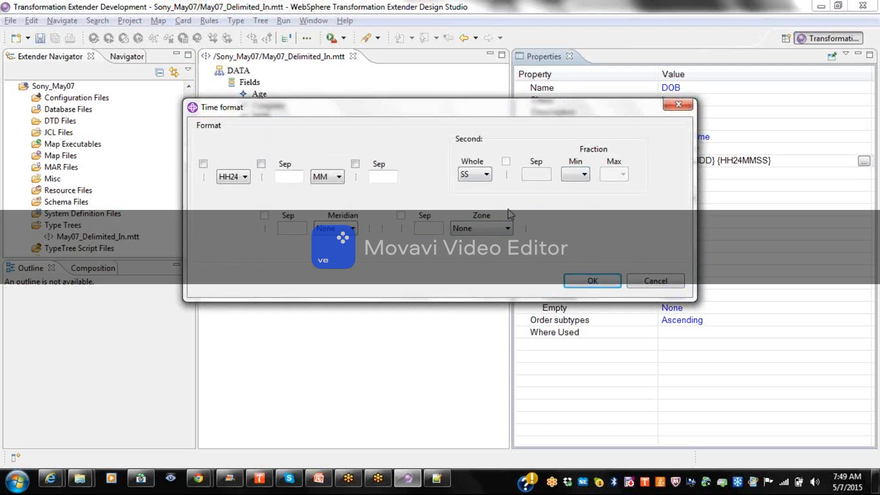
Review the custom time settings, keeping hours HH24 with meridian and zone left as None.
{"action": "left_click", "coordinate": [353, 228]}
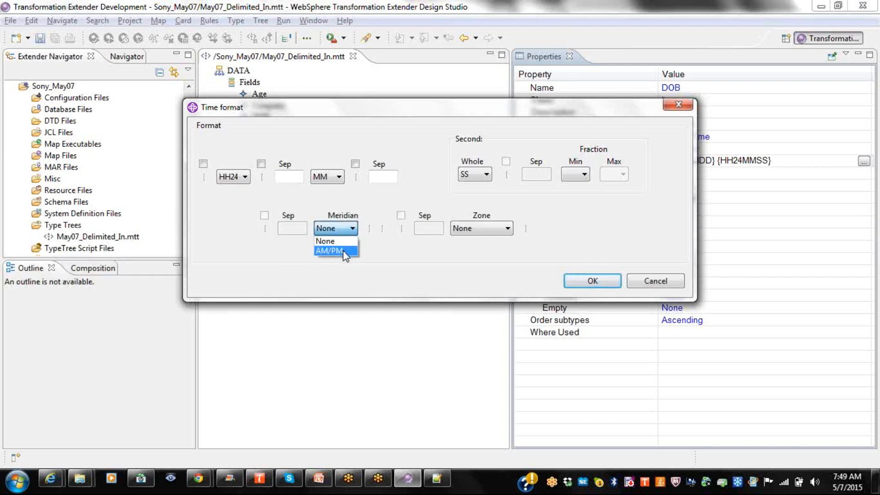
{"action": "left_click", "coordinate": [340, 244]}
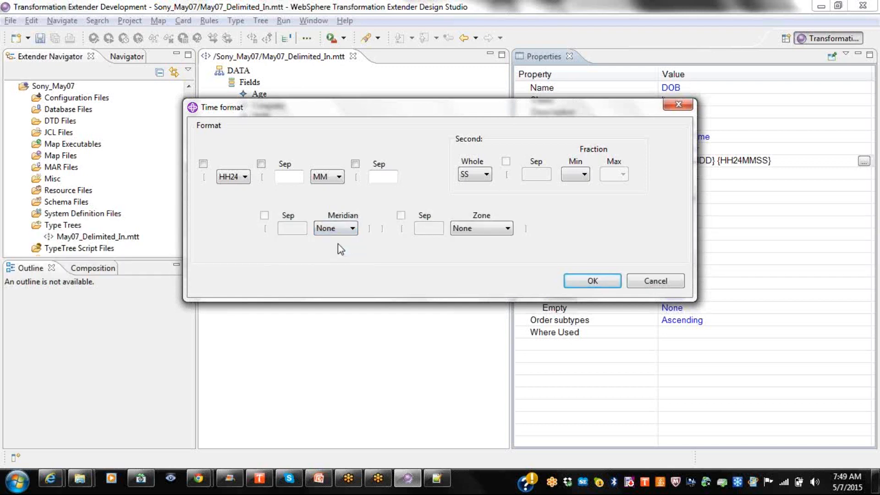
{"action": "left_click", "coordinate": [338, 232]}
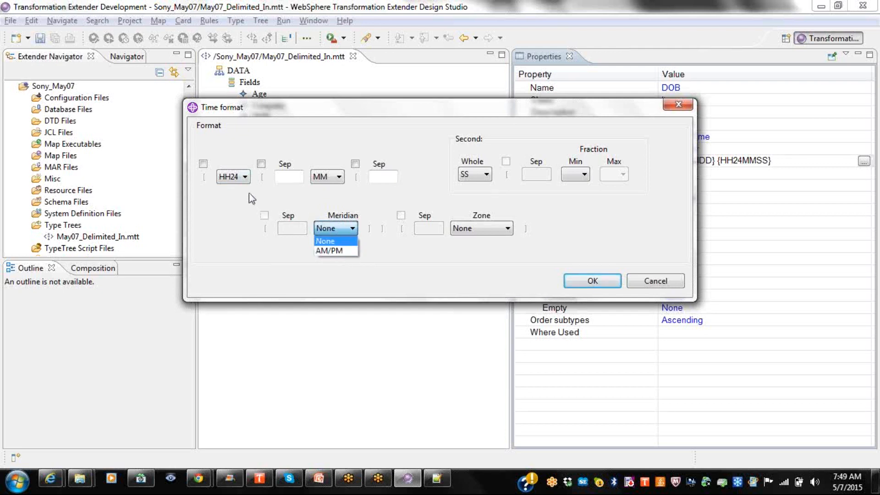
{"action": "left_click", "coordinate": [234, 176]}
{"action": "left_click", "coordinate": [234, 176]}
{"action": "left_click", "coordinate": [234, 176]}
{"action": "left_click", "coordinate": [235, 177]}
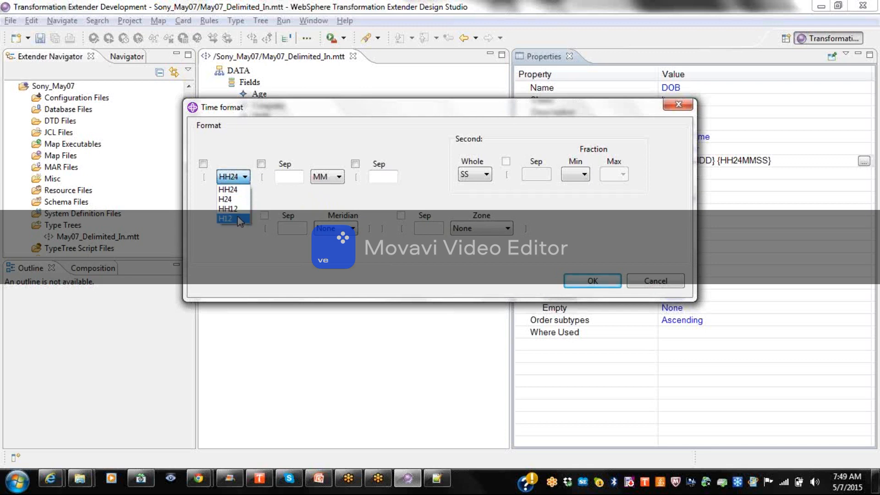
{"action": "left_click", "coordinate": [231, 189]}
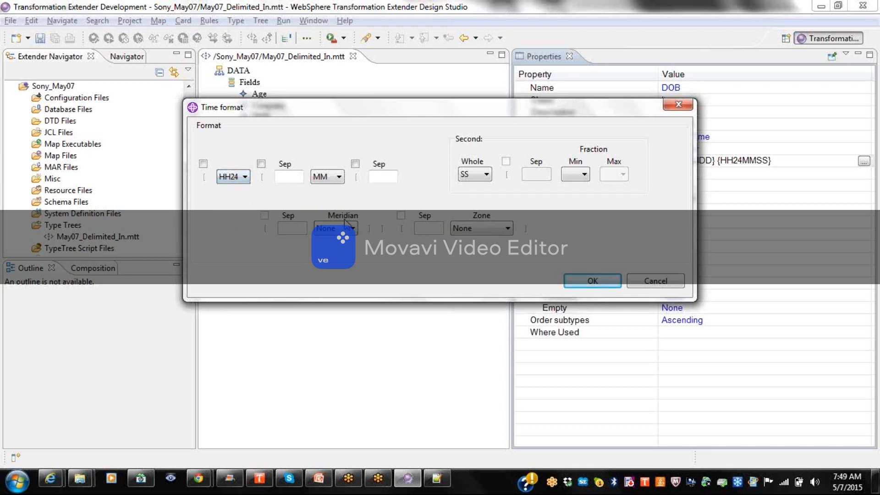
{"action": "left_click", "coordinate": [493, 230]}
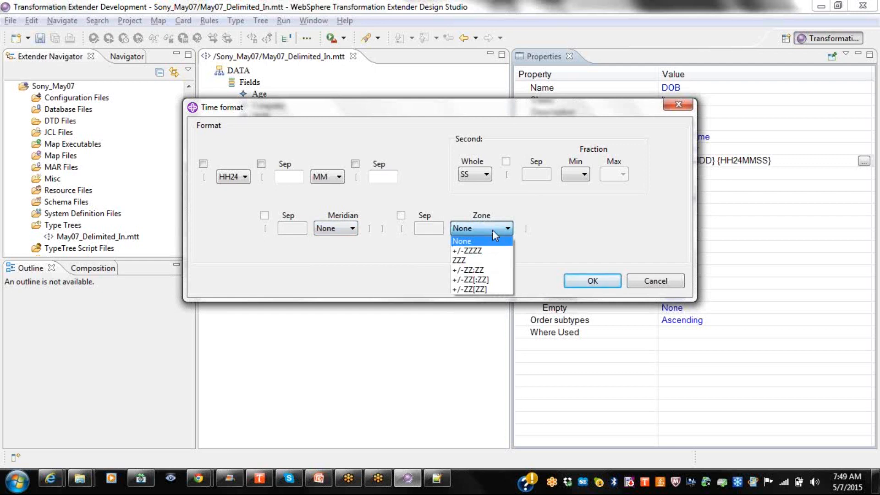
{"action": "left_click", "coordinate": [493, 229]}
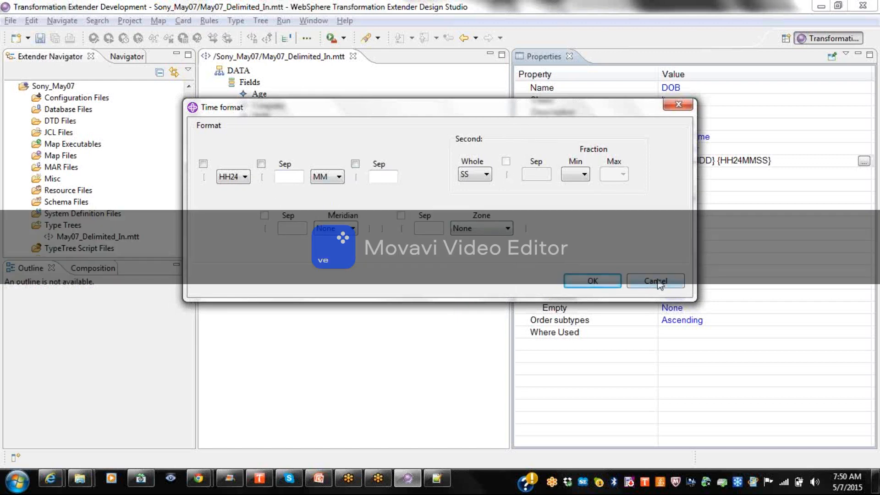
Set DOB's time part to None so its format is date-only {CCYY-MON-DD}.
{"action": "left_click", "coordinate": [601, 283]}
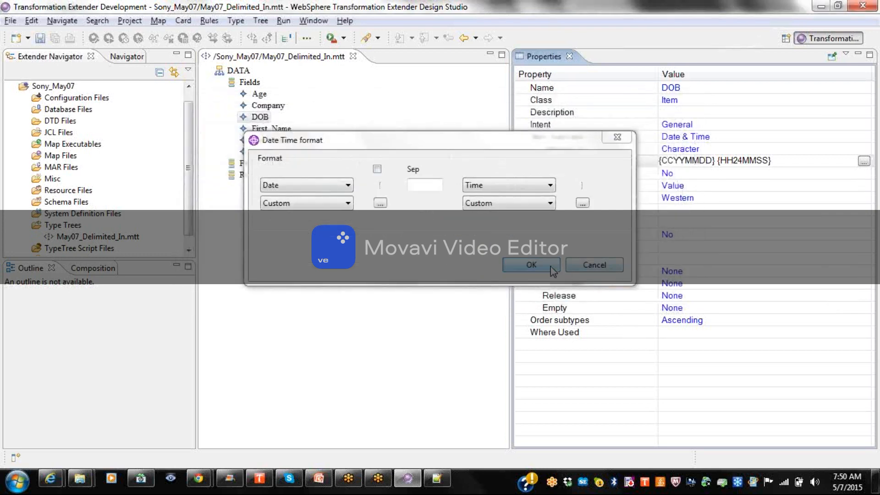
{"action": "left_click", "coordinate": [535, 267]}
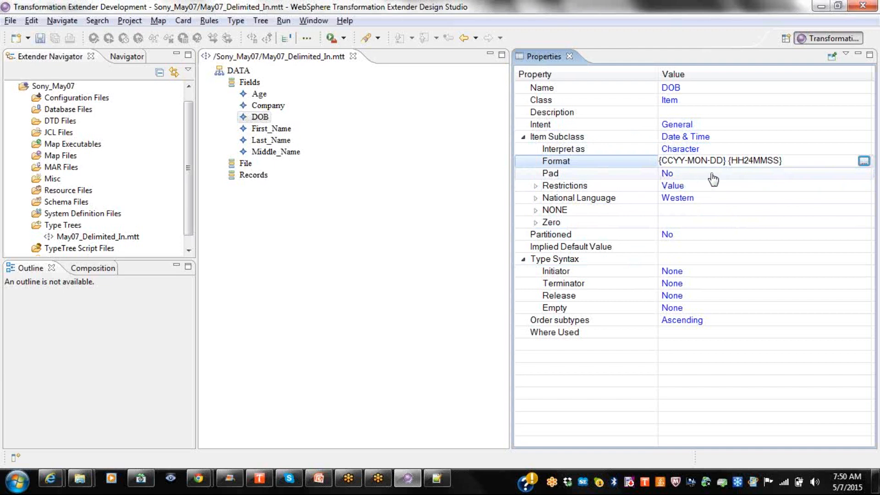
{"action": "left_click", "coordinate": [862, 162]}
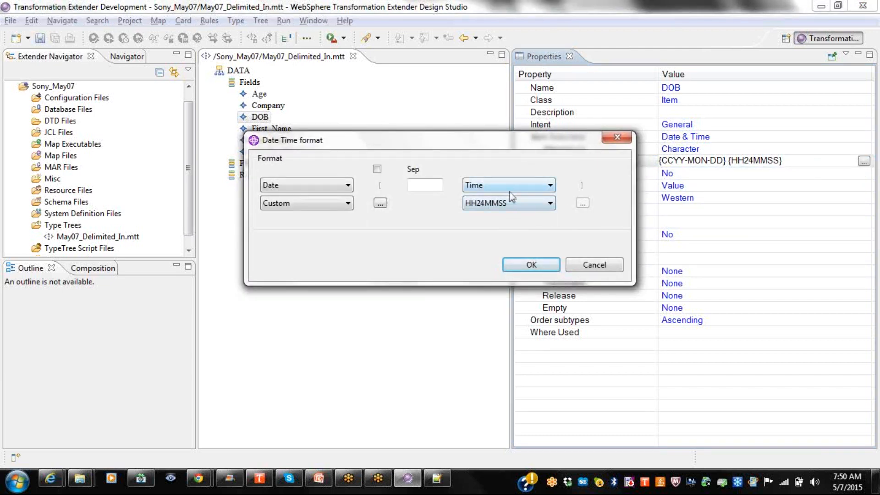
{"action": "left_click", "coordinate": [499, 188]}
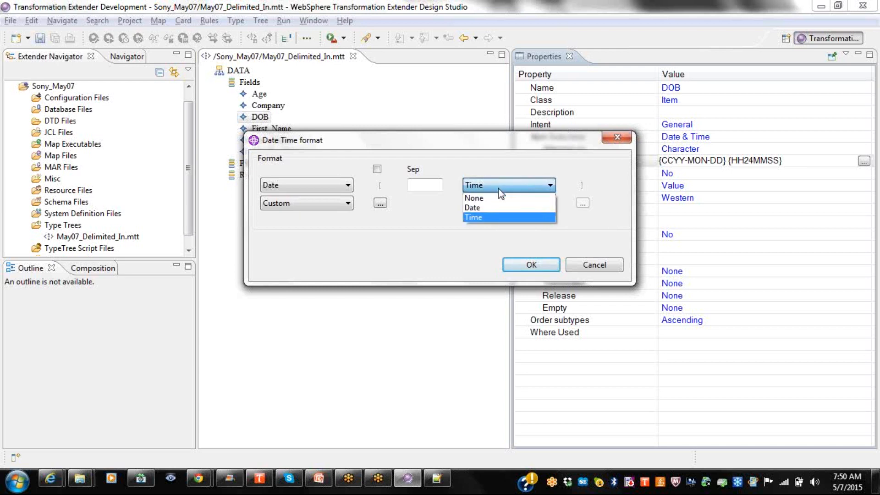
{"action": "left_click", "coordinate": [475, 197]}
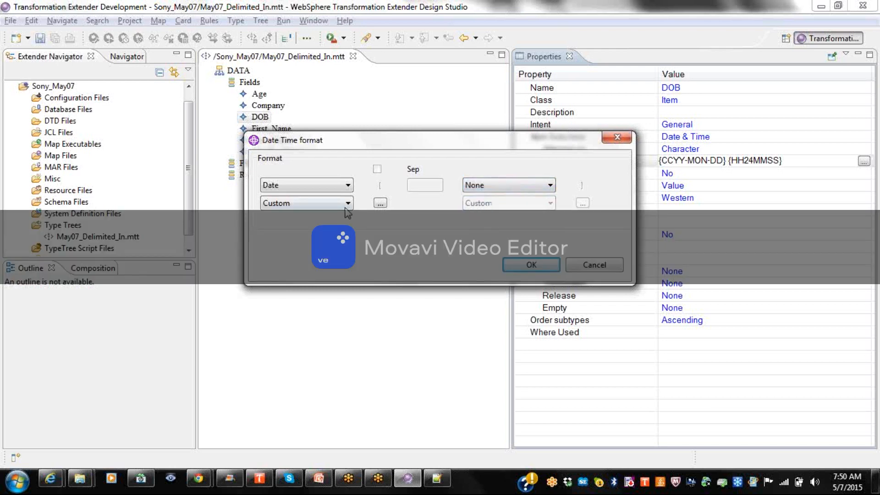
{"action": "left_click", "coordinate": [529, 271]}
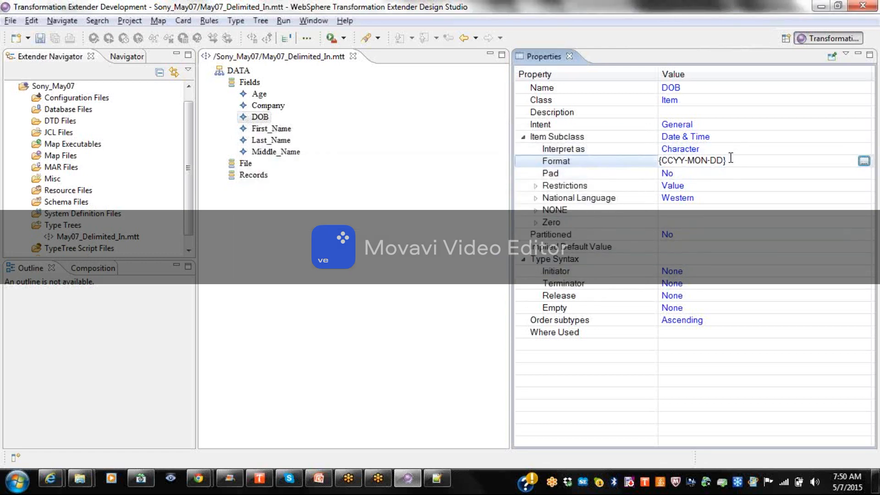
Reopen DOB's format to confirm it reads {CCYY-MON-DD}, then close the properties panel.
{"action": "left_click", "coordinate": [864, 160]}
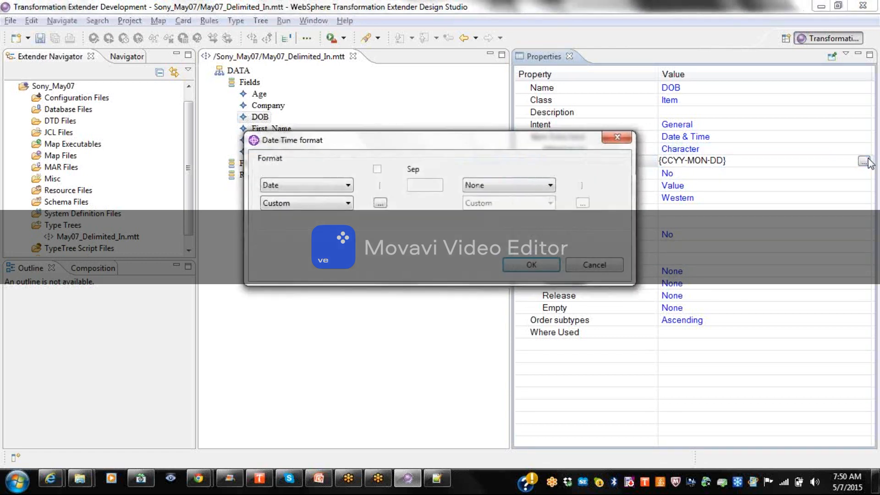
{"action": "left_click", "coordinate": [550, 264]}
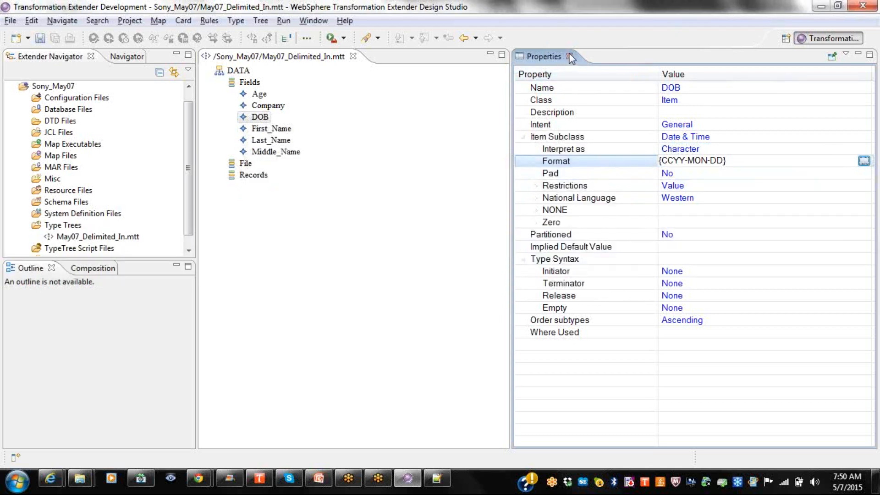
{"action": "left_click", "coordinate": [570, 56]}
Save the type tree and add a new type named Record under Records.
{"action": "left_click", "coordinate": [239, 73]}
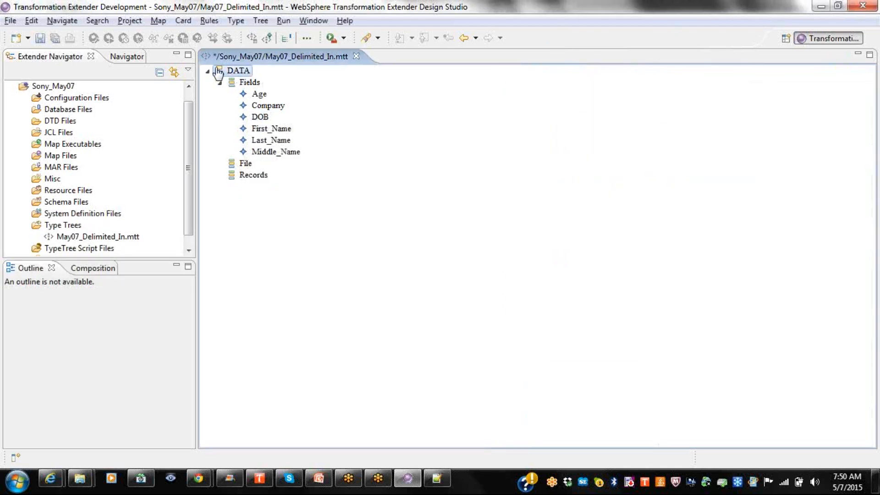
{"action": "left_click", "coordinate": [39, 38]}
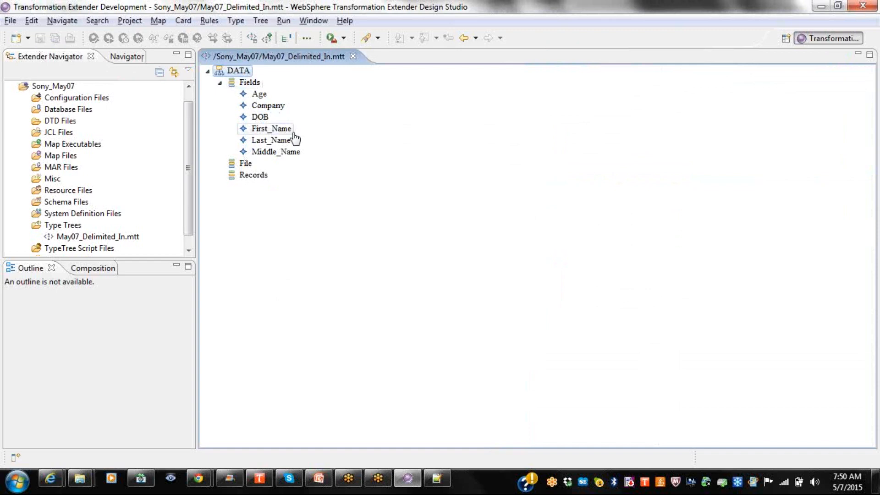
{"action": "left_click", "coordinate": [250, 176]}
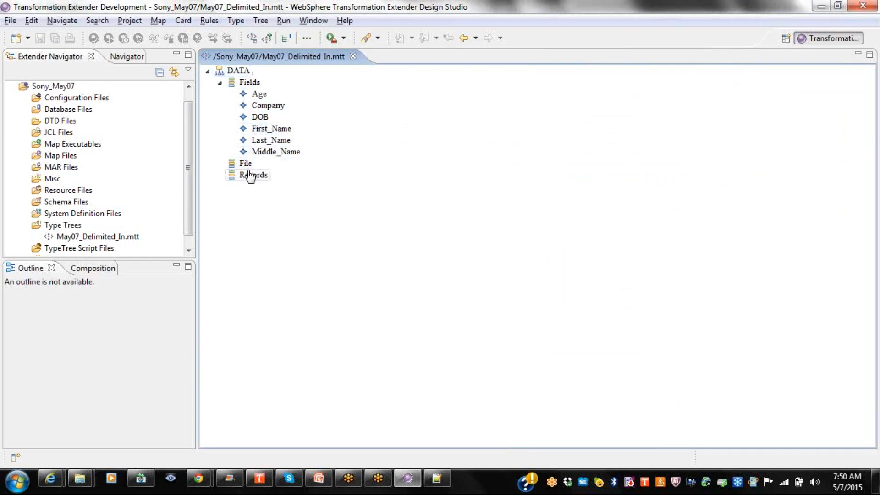
{"action": "right_click", "coordinate": [250, 176]}
{"action": "left_click", "coordinate": [277, 163]}
{"action": "left_click", "coordinate": [497, 255]}
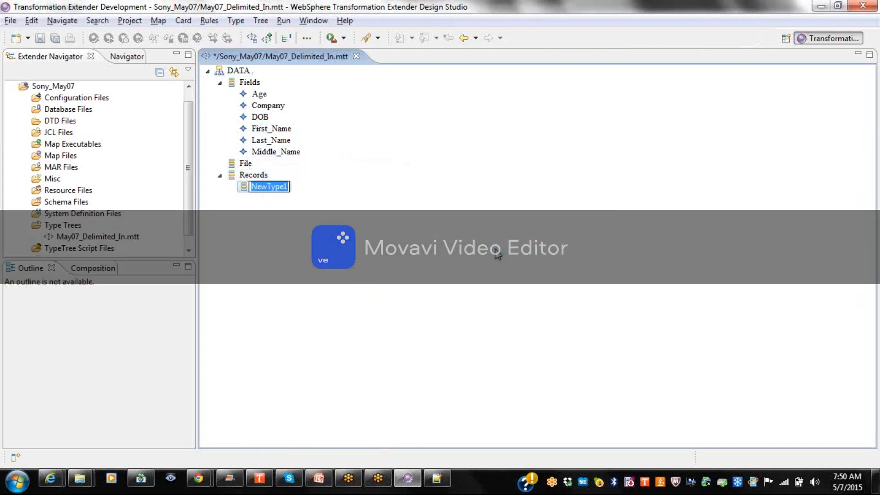
{"action": "type", "text": "Record"}
{"action": "key", "text": "Return"}
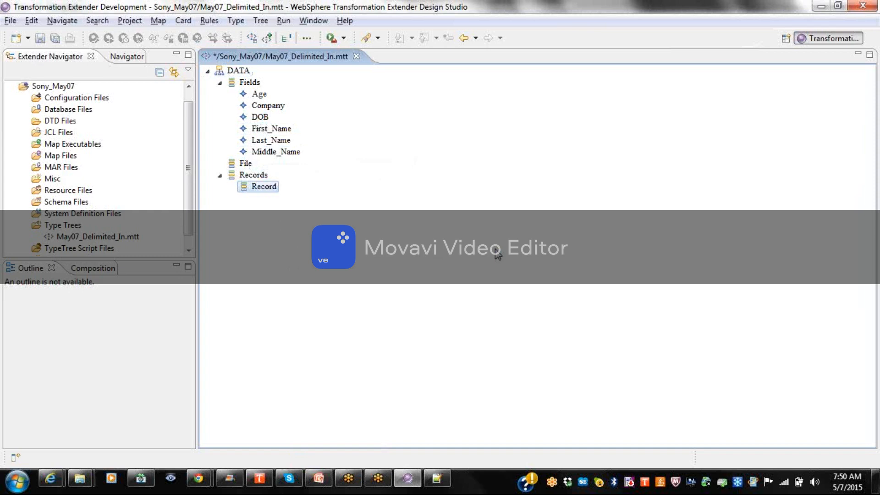
Change Record's class from Category to Group in its properties and confirm.
{"action": "right_click", "coordinate": [281, 191]}
{"action": "left_click", "coordinate": [302, 197]}
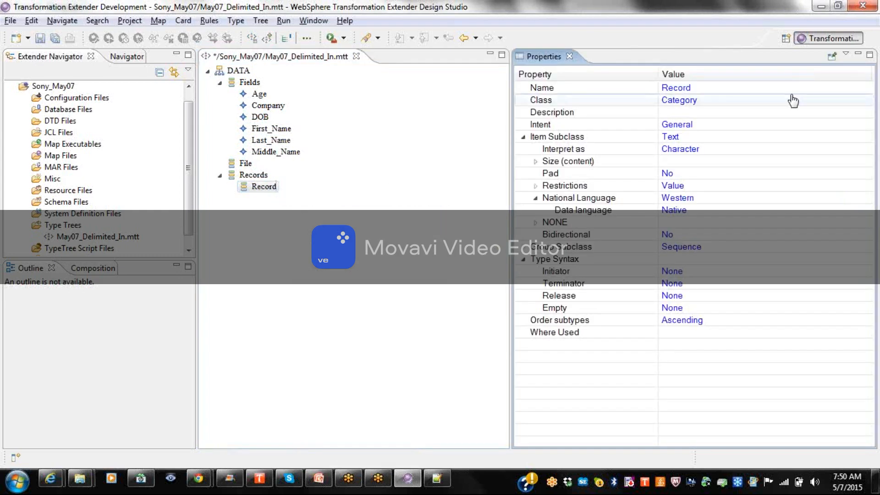
{"action": "left_click", "coordinate": [710, 104]}
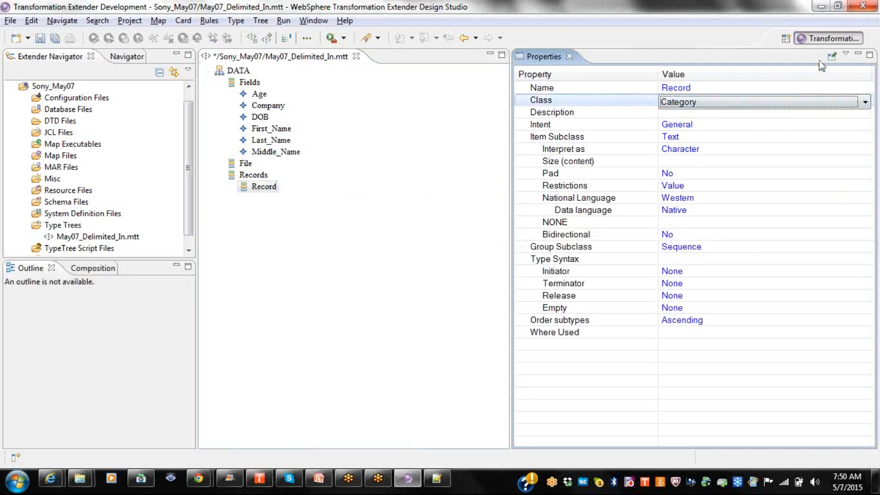
{"action": "left_click", "coordinate": [785, 102]}
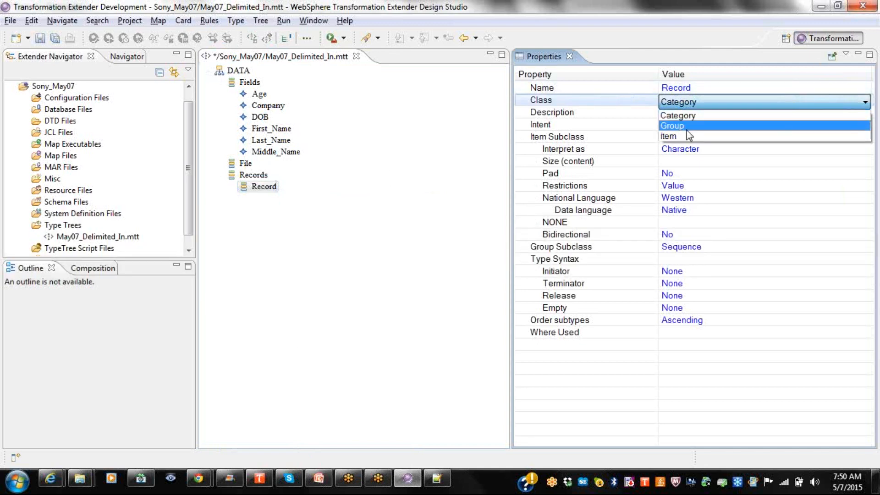
{"action": "left_click", "coordinate": [686, 125]}
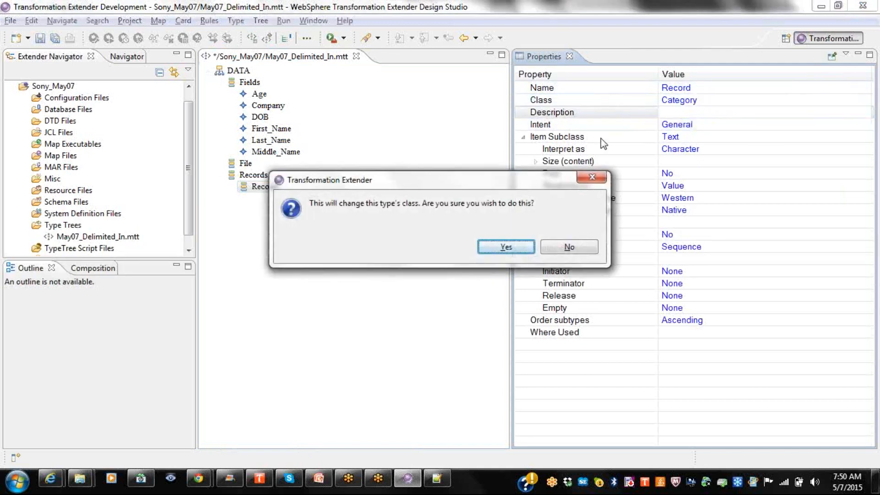
{"action": "left_click", "coordinate": [490, 253]}
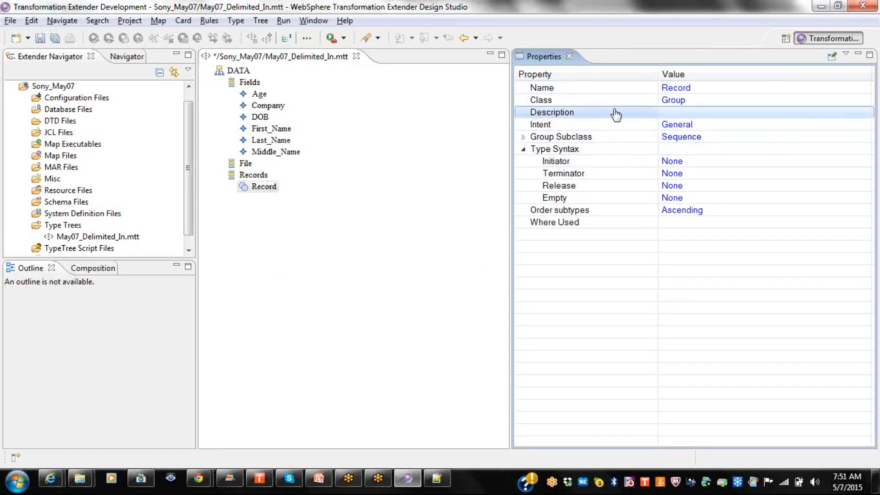
{"action": "left_click", "coordinate": [569, 56]}
Drag First_Name, Last_Name, Middle_Name, Age, DOB and Company into Record's component list.
{"action": "double_click", "coordinate": [265, 187]}
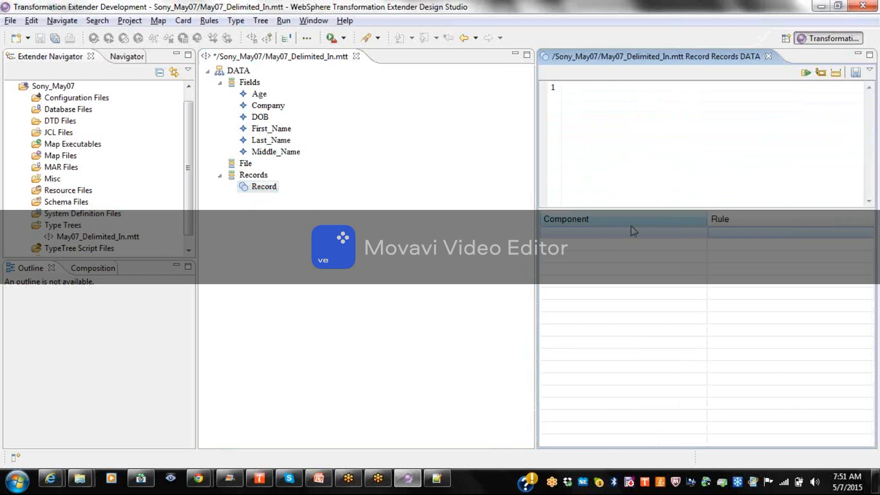
{"action": "left_click_drag", "start_coordinate": [280, 132], "coordinate": [622, 243]}
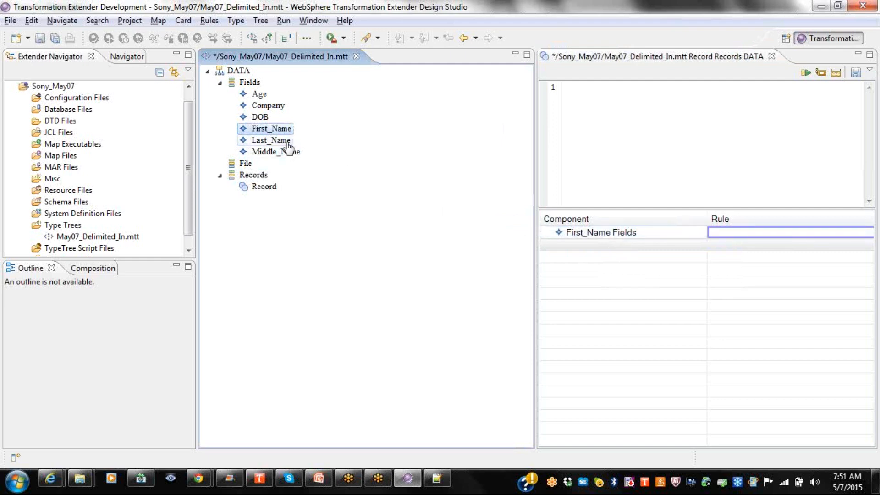
{"action": "left_click_drag", "start_coordinate": [287, 144], "coordinate": [605, 249]}
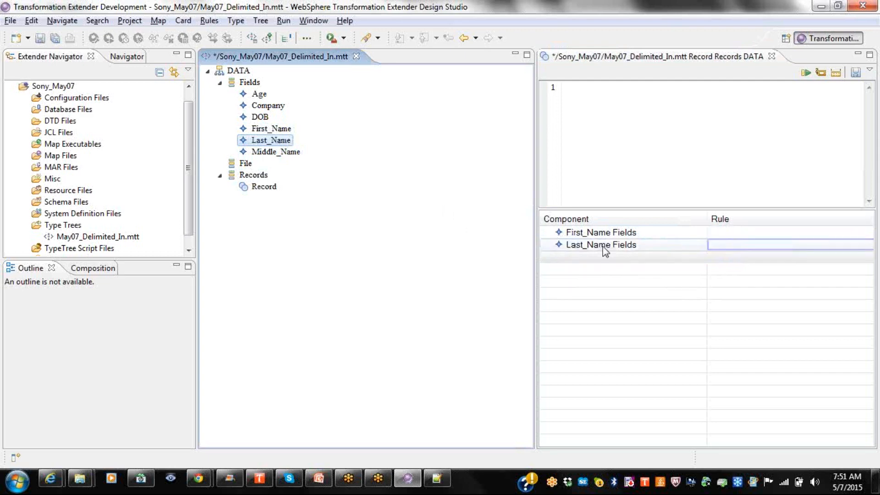
{"action": "left_click_drag", "start_coordinate": [283, 154], "coordinate": [612, 259]}
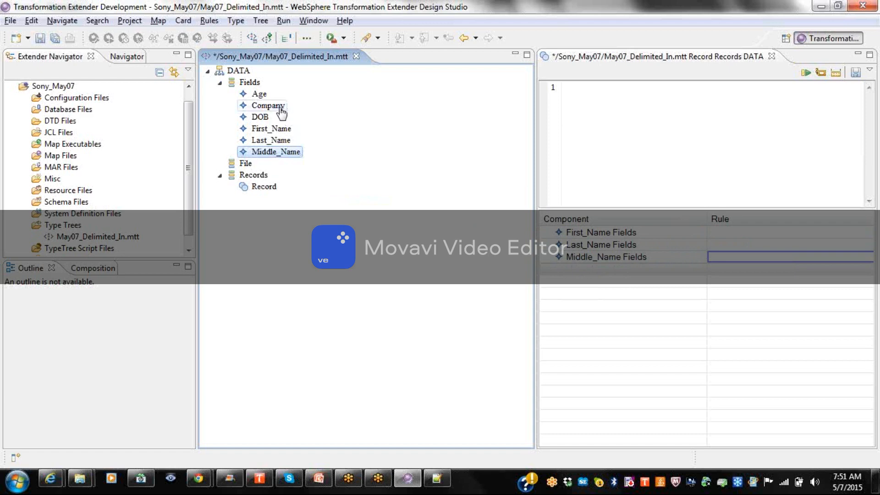
{"action": "left_click_drag", "start_coordinate": [259, 95], "coordinate": [590, 275]}
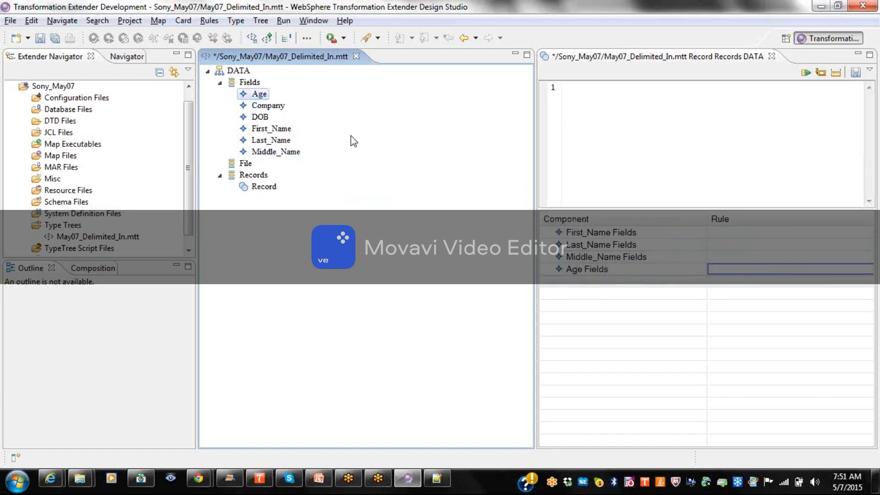
{"action": "left_click_drag", "start_coordinate": [266, 117], "coordinate": [588, 293]}
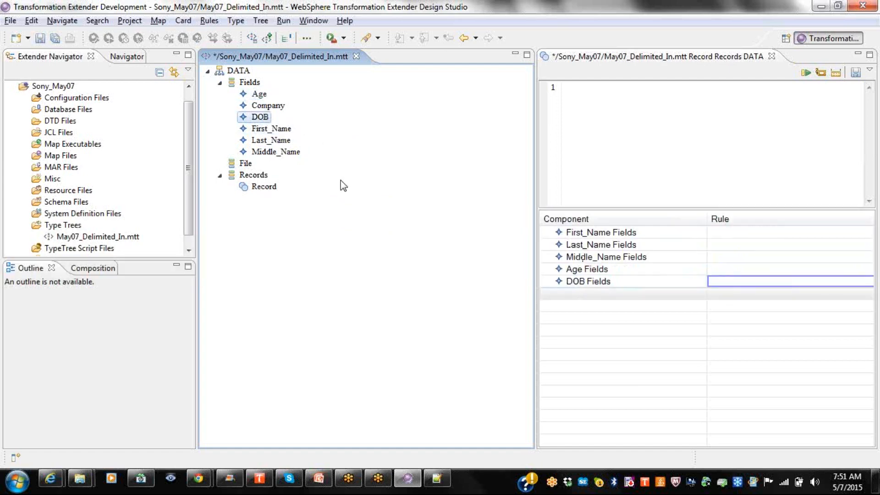
{"action": "left_click", "coordinate": [275, 109]}
{"action": "left_click_drag", "start_coordinate": [275, 111], "coordinate": [602, 299]}
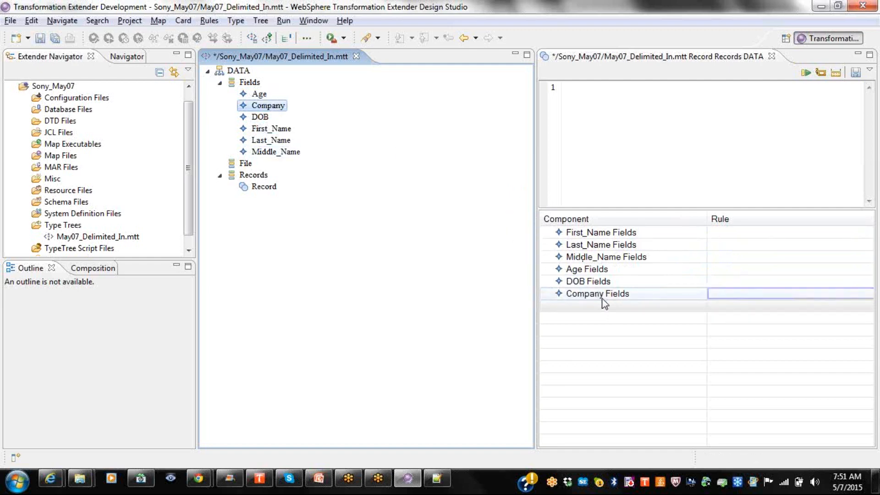
Mark and unmark First_Name as identifier, then accept a 1 to 1 range for it.
{"action": "right_click", "coordinate": [600, 237]}
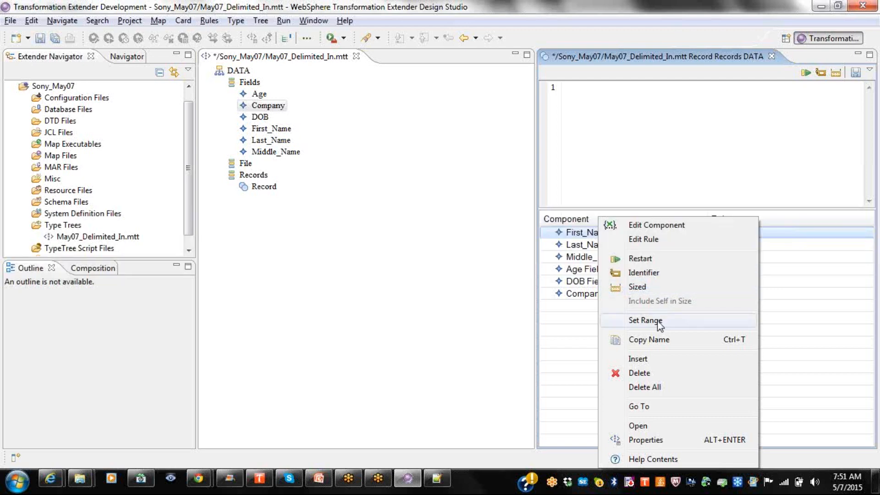
{"action": "left_click", "coordinate": [648, 275]}
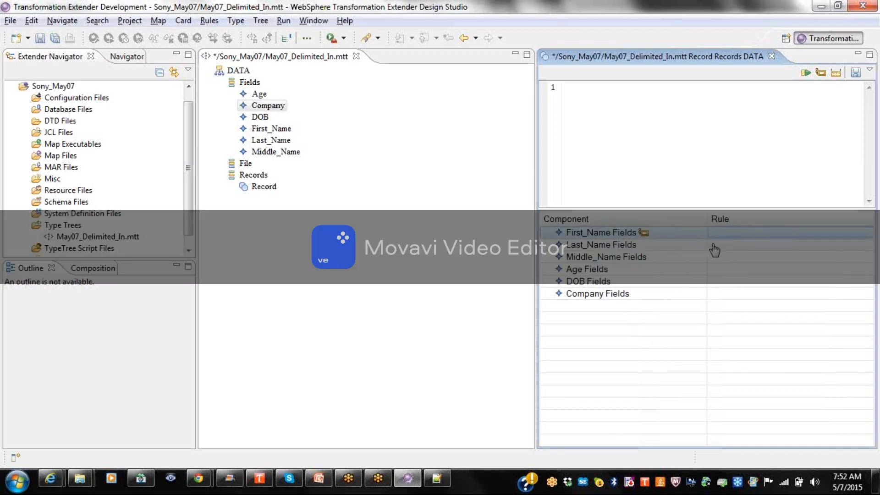
{"action": "right_click", "coordinate": [645, 235]}
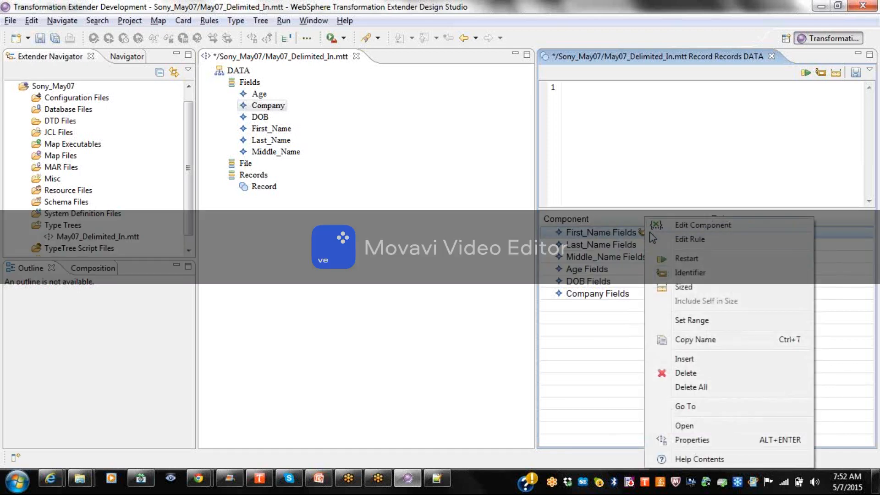
{"action": "left_click", "coordinate": [697, 278]}
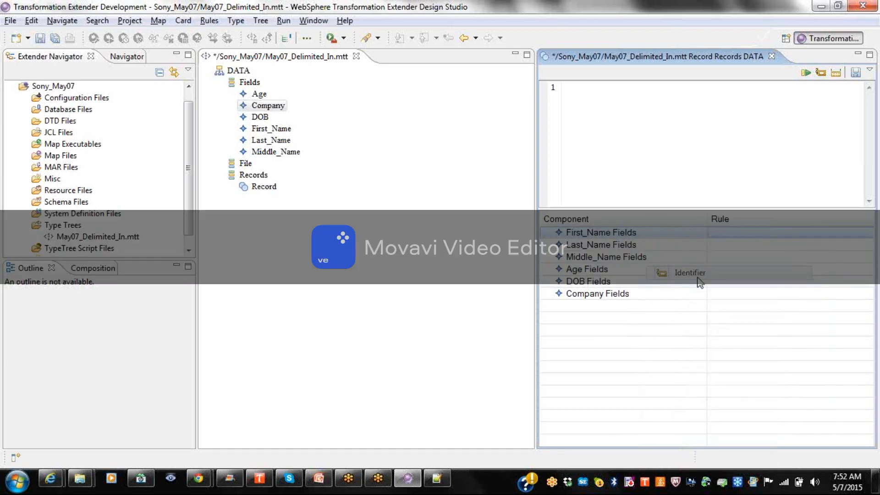
{"action": "right_click", "coordinate": [637, 236]}
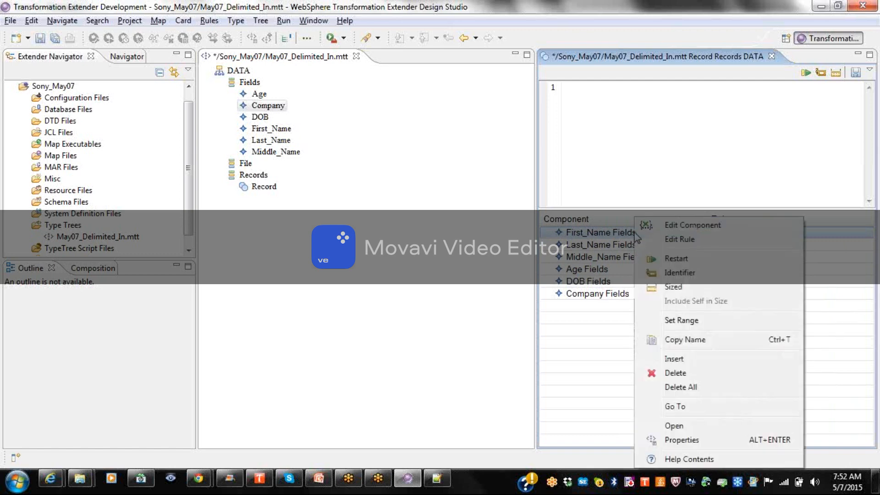
{"action": "left_click", "coordinate": [682, 321]}
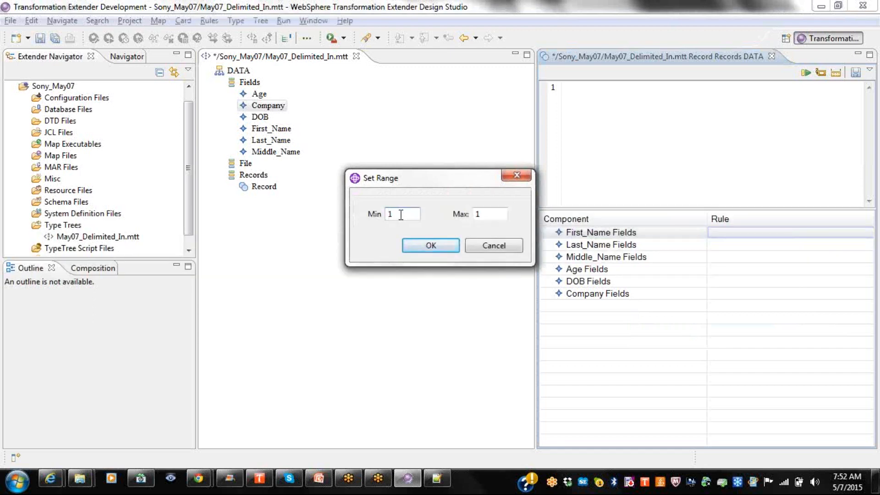
{"action": "left_click", "coordinate": [442, 249]}
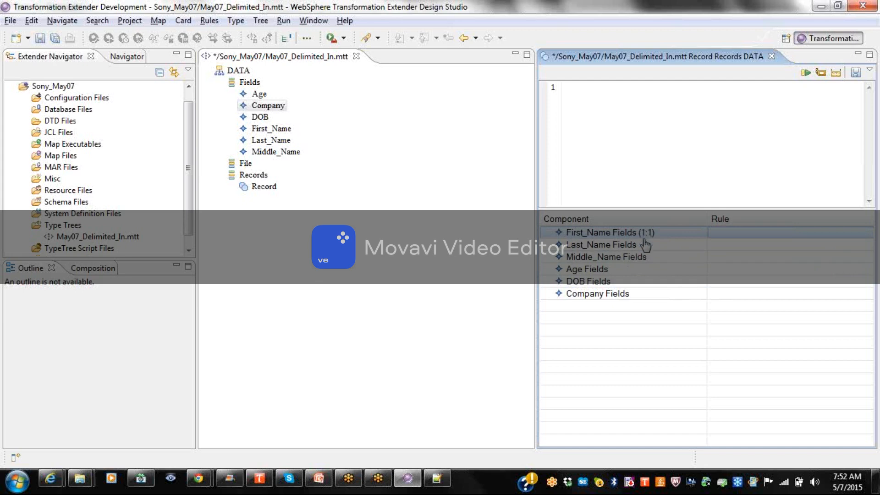
Set First_Name's component range to Min 0, Max 1, making it optional (0:1).
{"action": "right_click", "coordinate": [646, 235]}
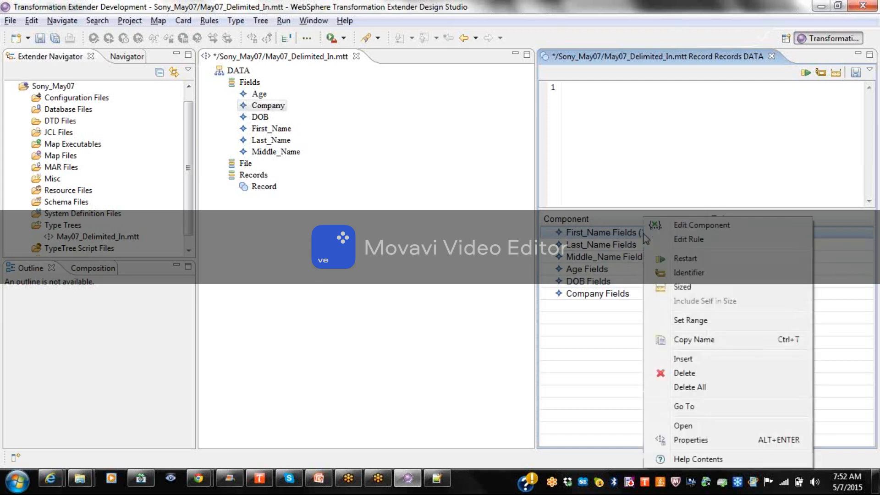
{"action": "left_click", "coordinate": [700, 321]}
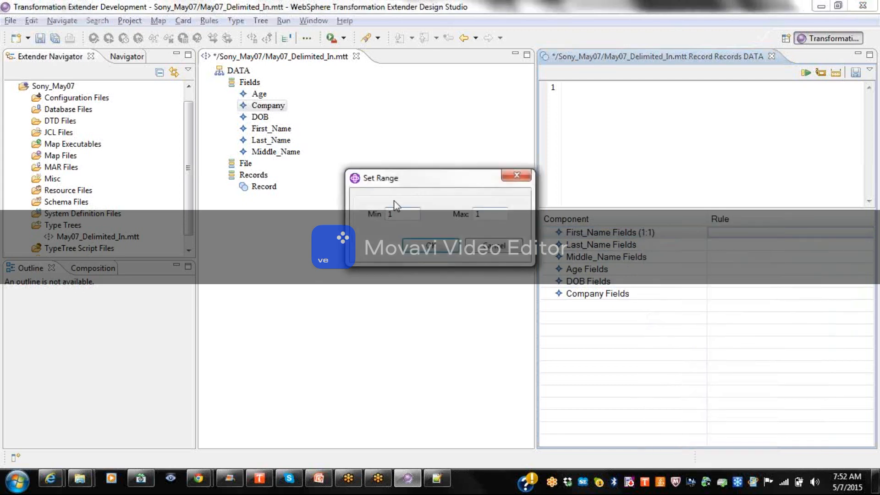
{"action": "type", "text": "0"}
{"action": "left_click", "coordinate": [431, 250]}
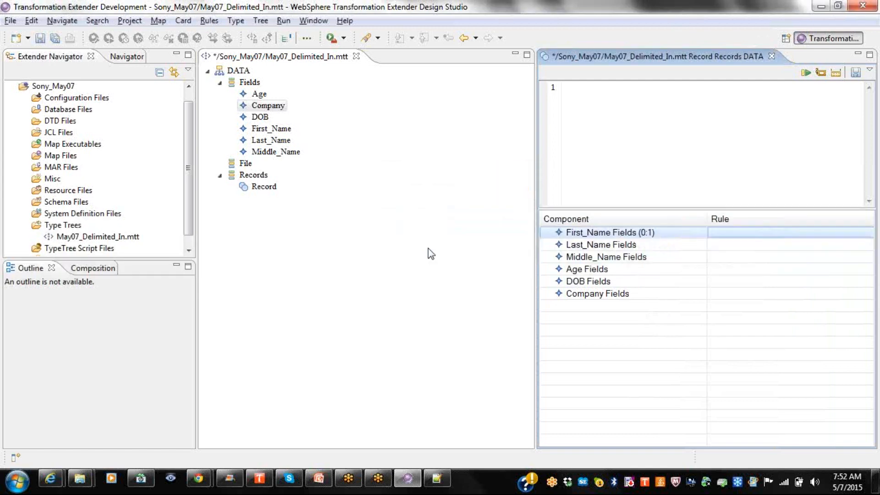
{"action": "right_click", "coordinate": [582, 248]}
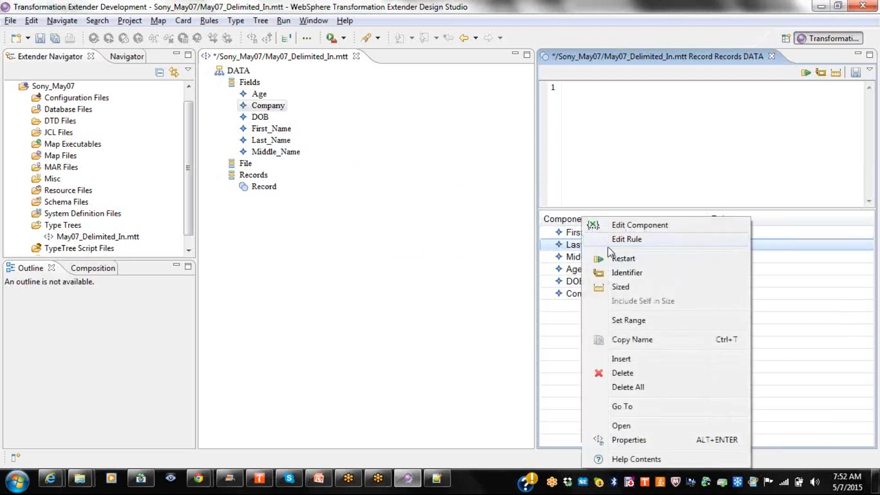
{"action": "left_click", "coordinate": [569, 249]}
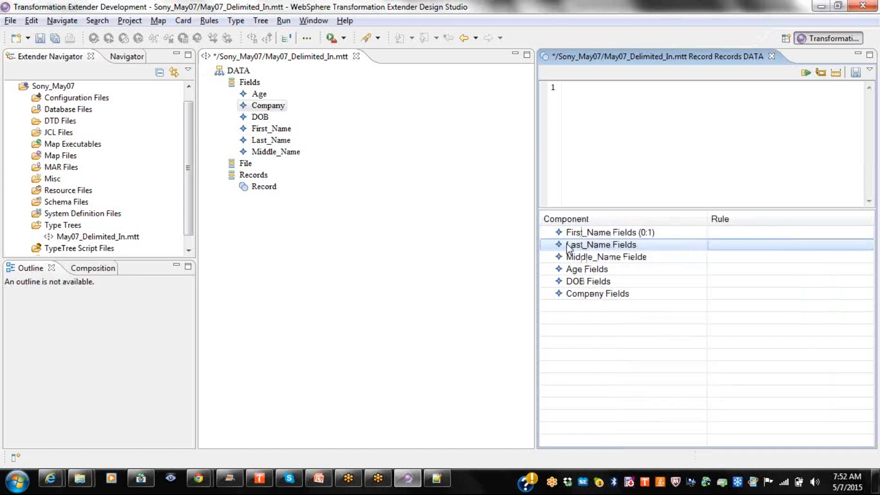
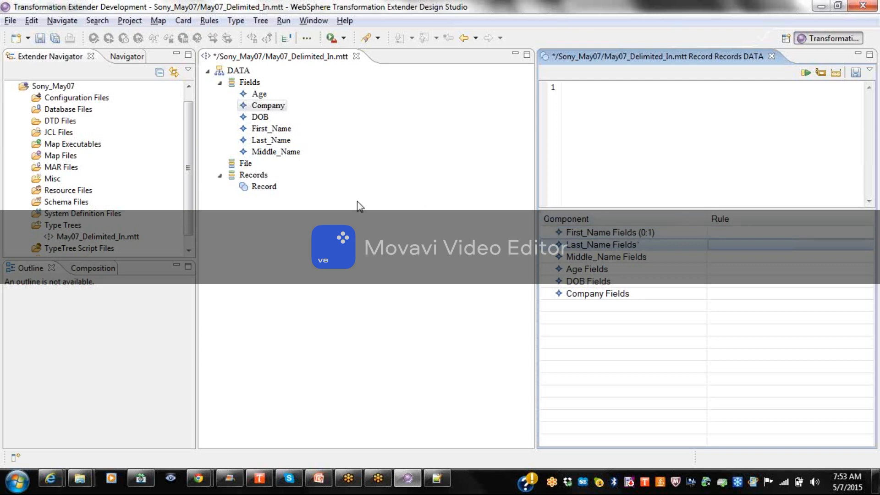
Open Record's properties and keep its group subclass as Sequence.
{"action": "right_click", "coordinate": [265, 187]}
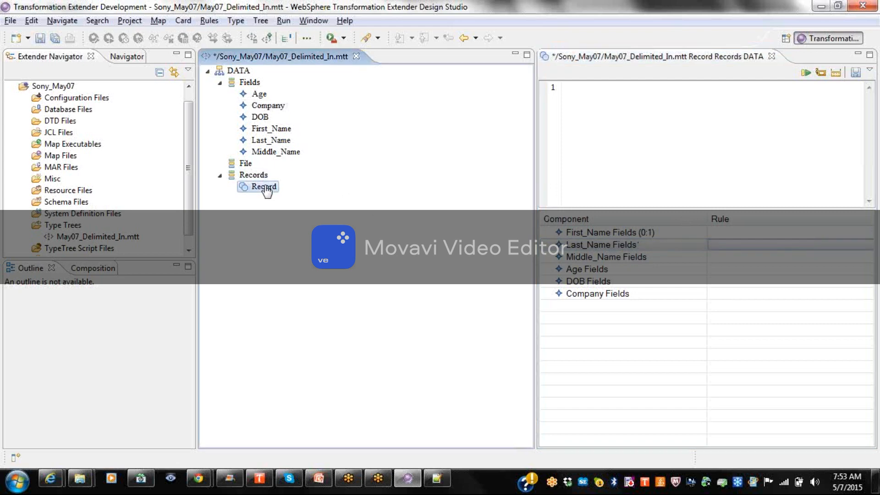
{"action": "left_click", "coordinate": [285, 198]}
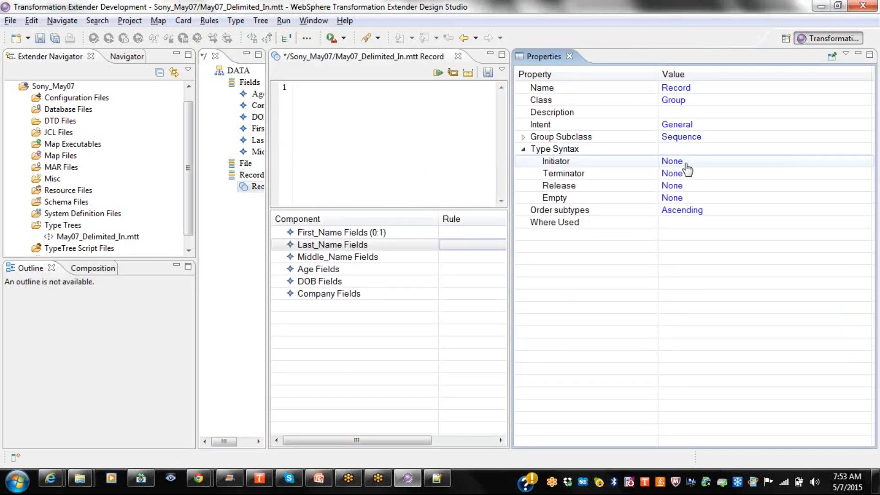
{"action": "left_click", "coordinate": [695, 139]}
{"action": "left_click", "coordinate": [696, 139]}
{"action": "left_click", "coordinate": [696, 138]}
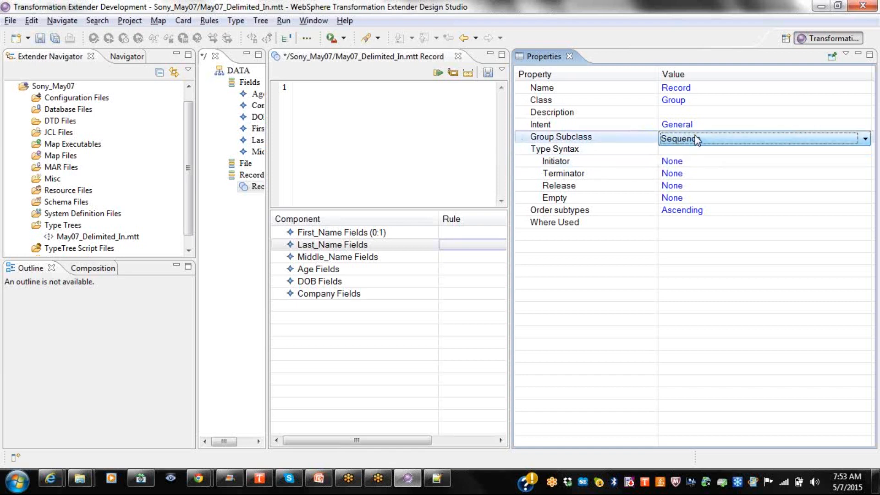
{"action": "left_click", "coordinate": [524, 137]}
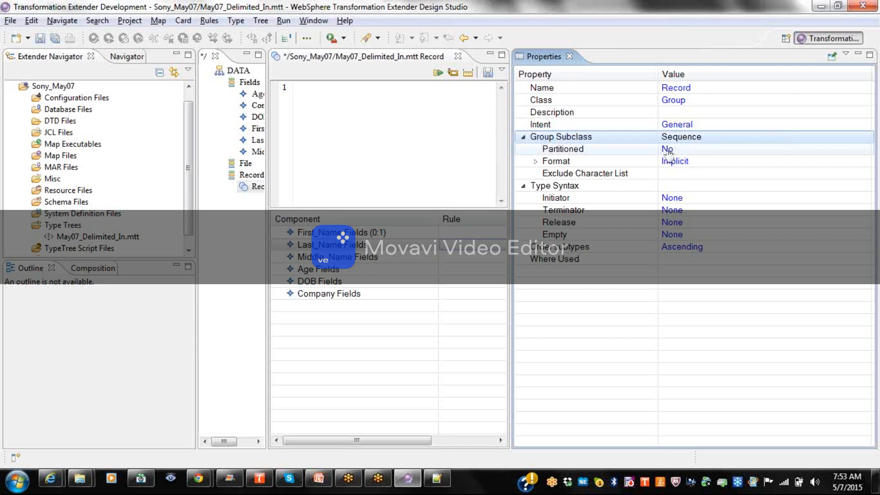
Set Record's component syntax to Delimited, leaving the format Implicit for now.
{"action": "left_click", "coordinate": [536, 161]}
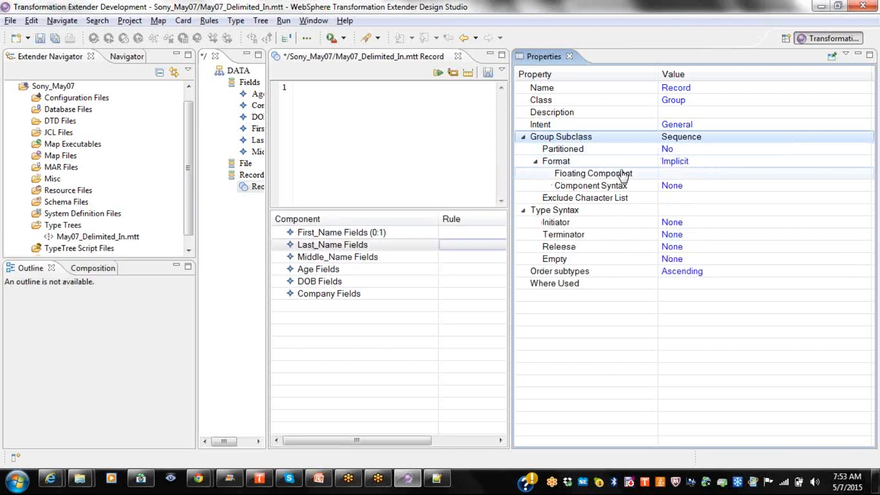
{"action": "left_click", "coordinate": [726, 163]}
{"action": "left_click", "coordinate": [725, 163]}
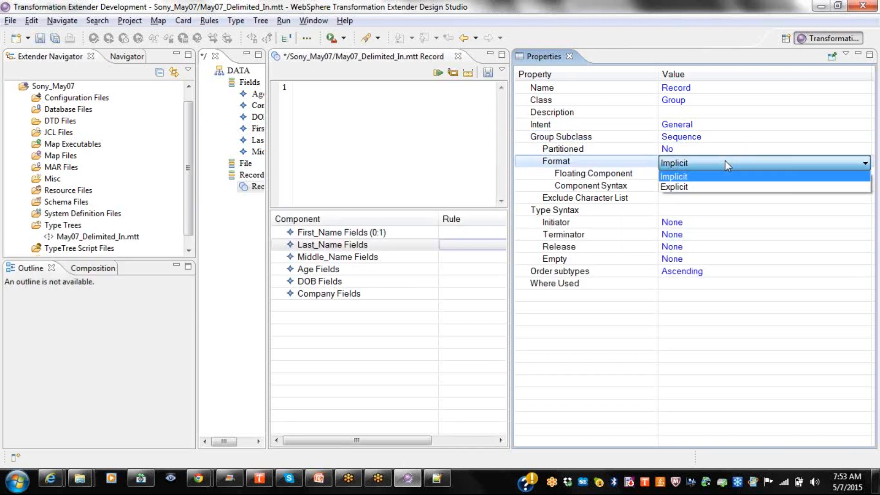
{"action": "left_click", "coordinate": [725, 162]}
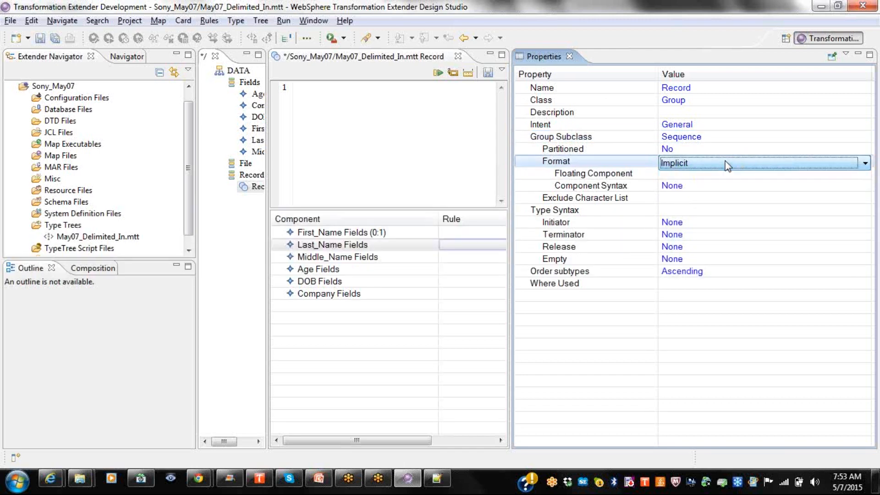
{"action": "left_click", "coordinate": [677, 189]}
{"action": "left_click", "coordinate": [677, 188]}
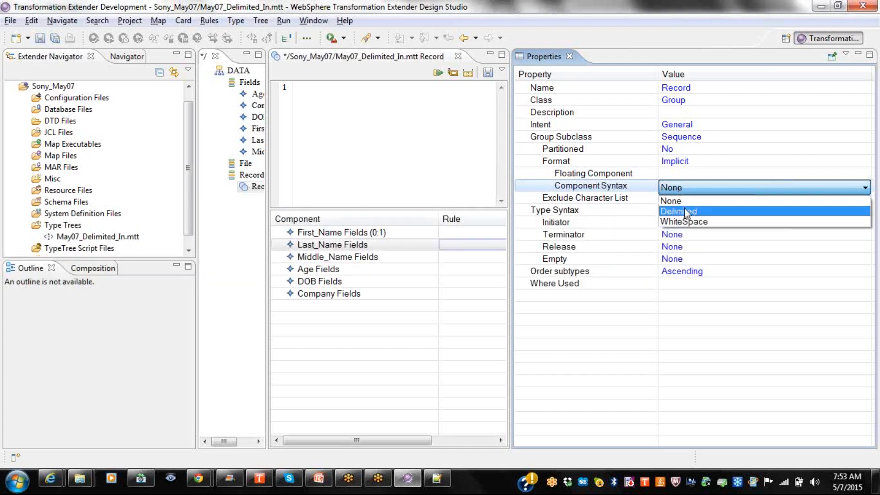
{"action": "left_click", "coordinate": [686, 216]}
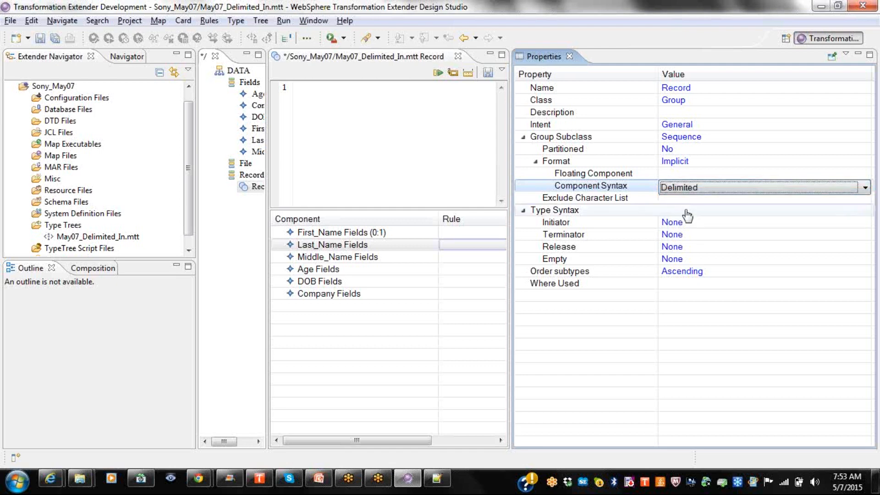
{"action": "left_click", "coordinate": [696, 164]}
{"action": "left_click", "coordinate": [696, 164]}
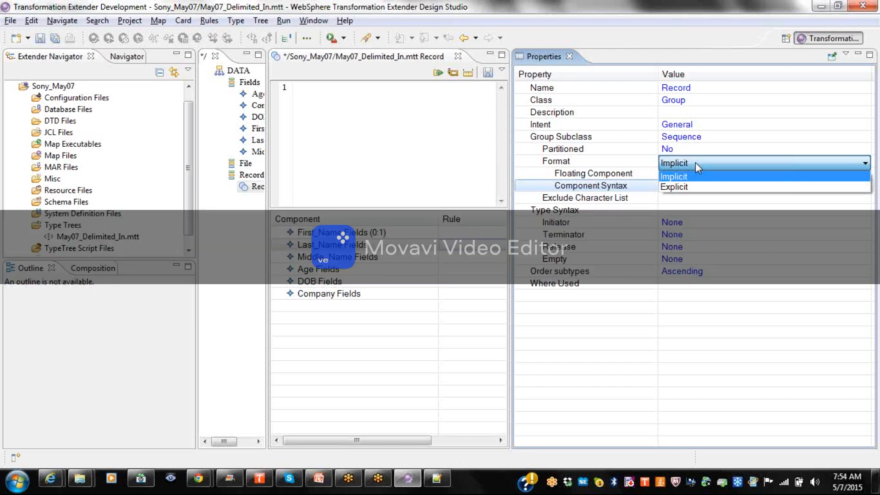
Switch Record's format to Explicit, keeping Track as Content and components Delimited.
{"action": "left_click", "coordinate": [687, 187]}
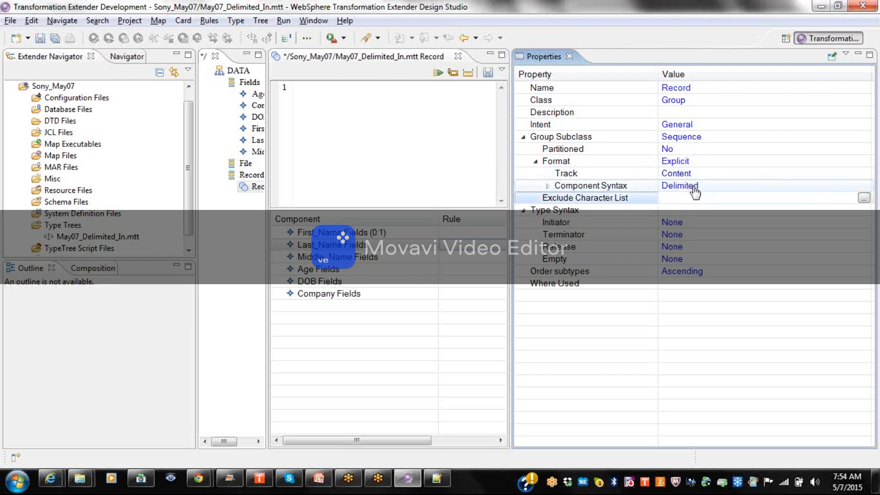
{"action": "left_click", "coordinate": [548, 186]}
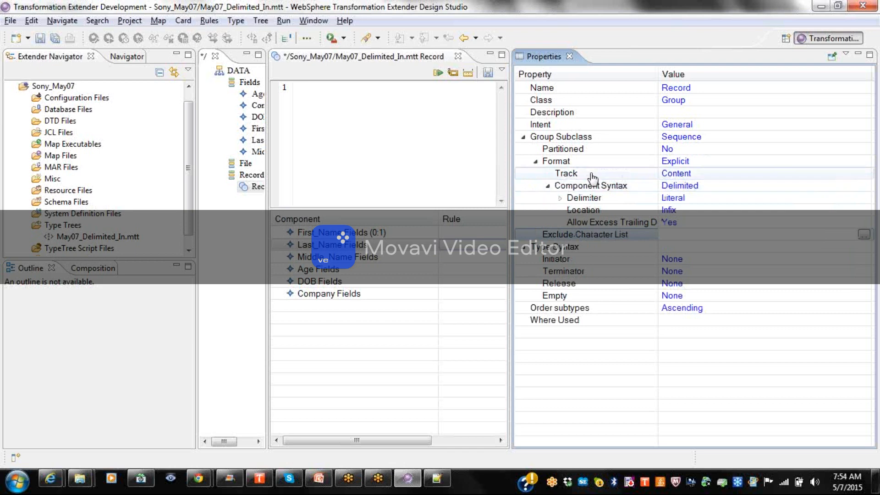
{"action": "left_click", "coordinate": [677, 175]}
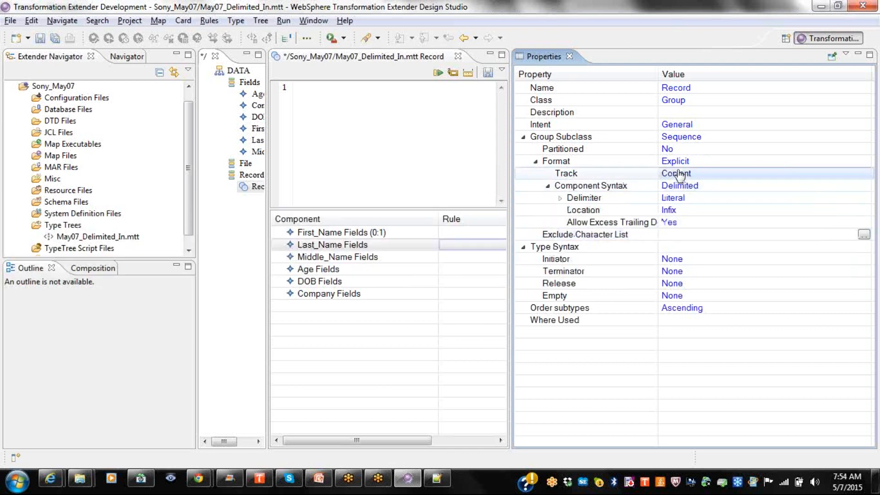
{"action": "left_click", "coordinate": [678, 175]}
{"action": "left_click", "coordinate": [677, 175]}
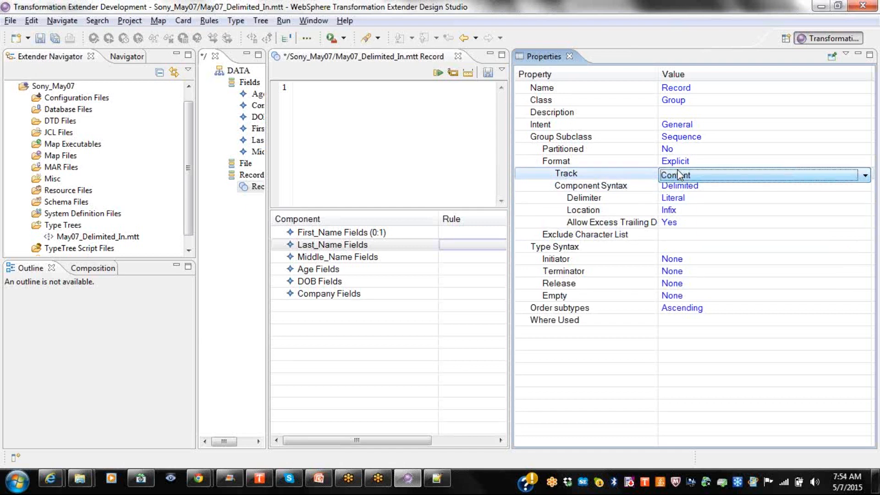
{"action": "left_click", "coordinate": [692, 193]}
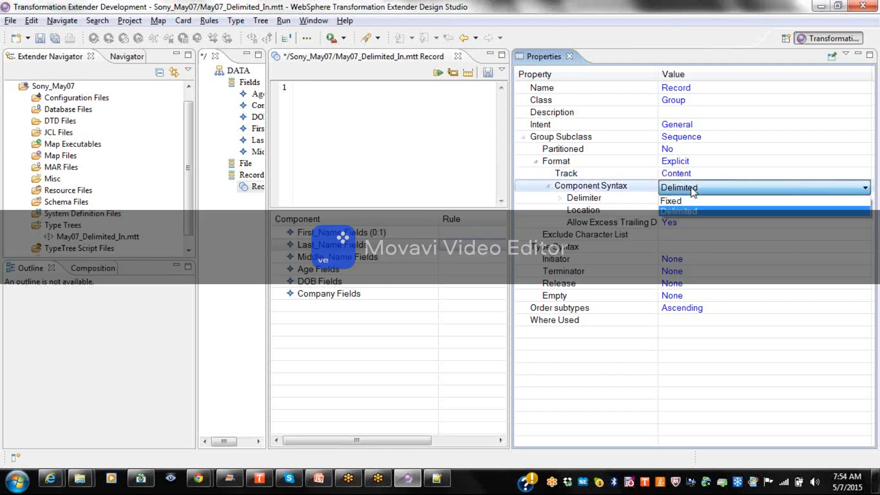
{"action": "left_click", "coordinate": [689, 210]}
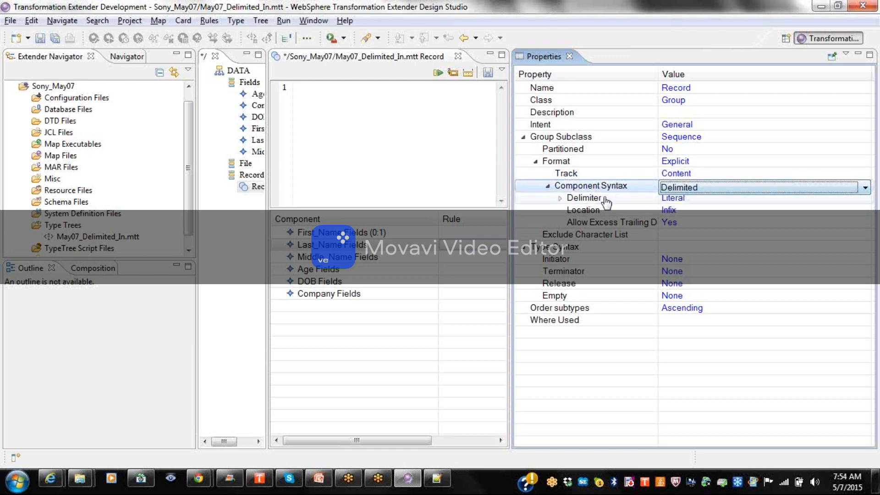
Give Record a literal comma delimiter with Infix location.
{"action": "left_click", "coordinate": [559, 198]}
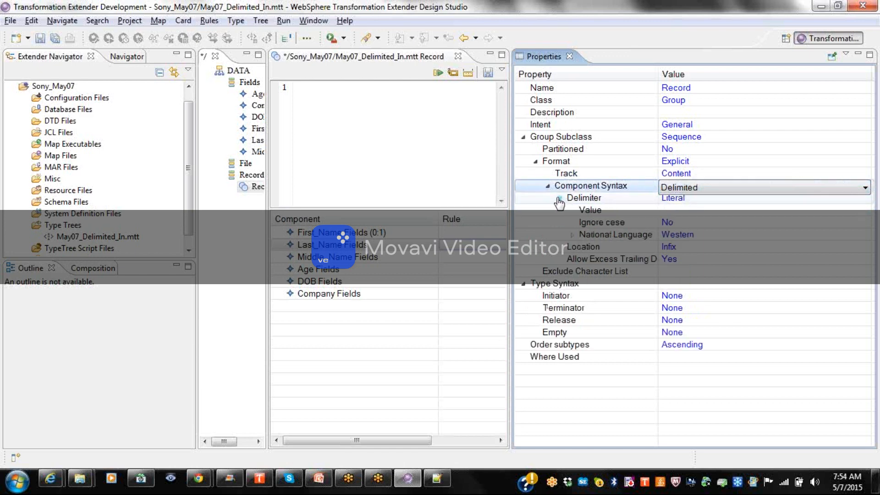
{"action": "left_click", "coordinate": [732, 198]}
{"action": "left_click", "coordinate": [732, 198]}
{"action": "left_click", "coordinate": [733, 198]}
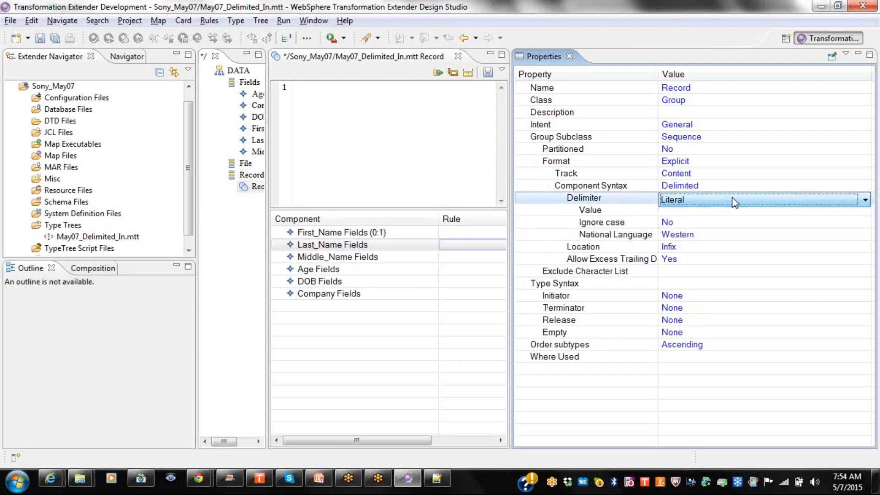
{"action": "left_click", "coordinate": [691, 213]}
{"action": "left_click", "coordinate": [690, 212]}
{"action": "key", "text": "Return"}
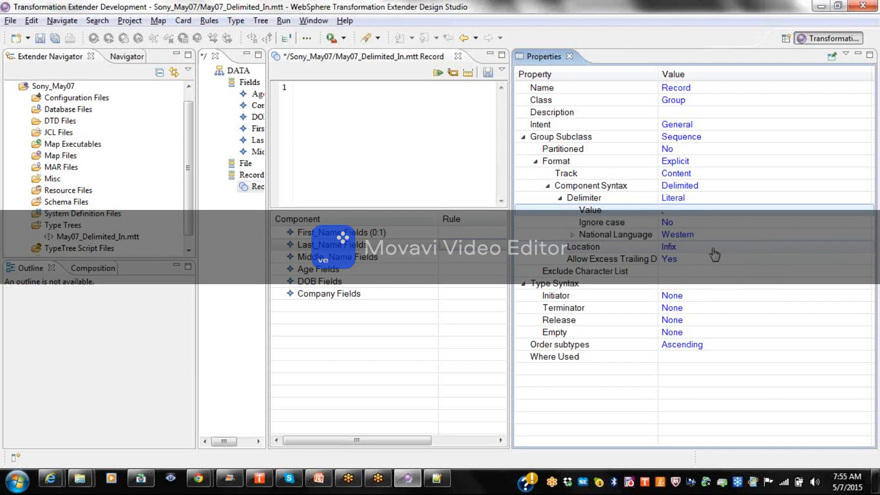
{"action": "left_click", "coordinate": [714, 250]}
{"action": "left_click", "coordinate": [714, 251]}
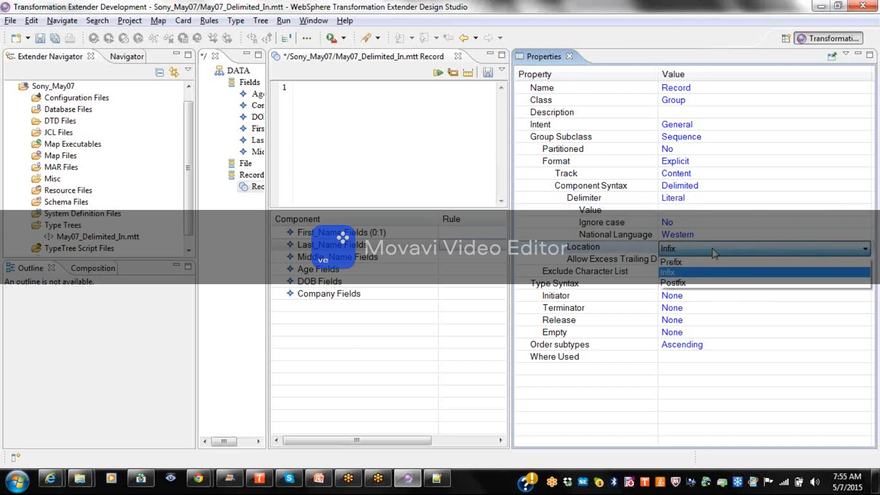
{"action": "left_click", "coordinate": [714, 251]}
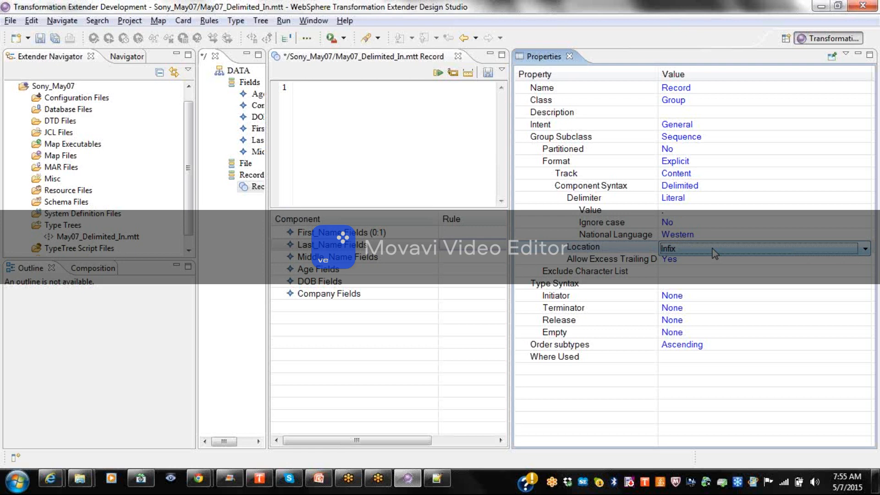
Try a Variable delimiter, browsing its default value and items and setting Find to Yes.
{"action": "left_click", "coordinate": [686, 198]}
{"action": "left_click", "coordinate": [686, 199]}
{"action": "left_click", "coordinate": [686, 224]}
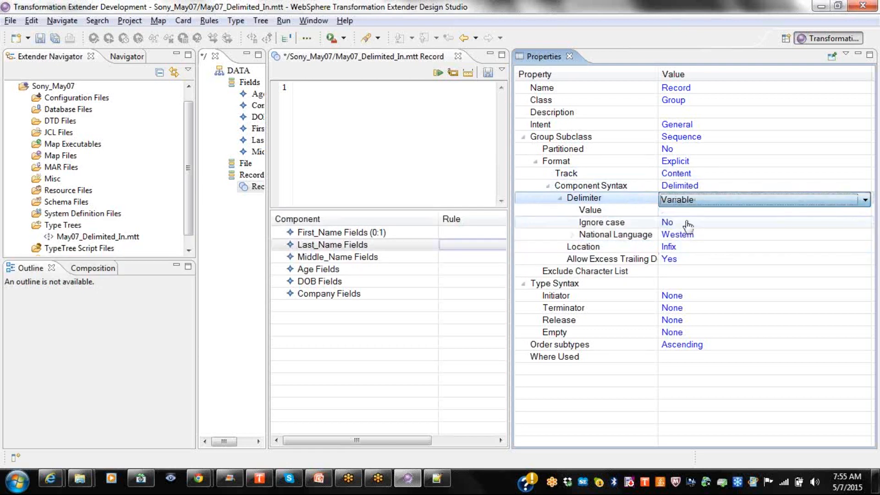
{"action": "left_click", "coordinate": [687, 221]}
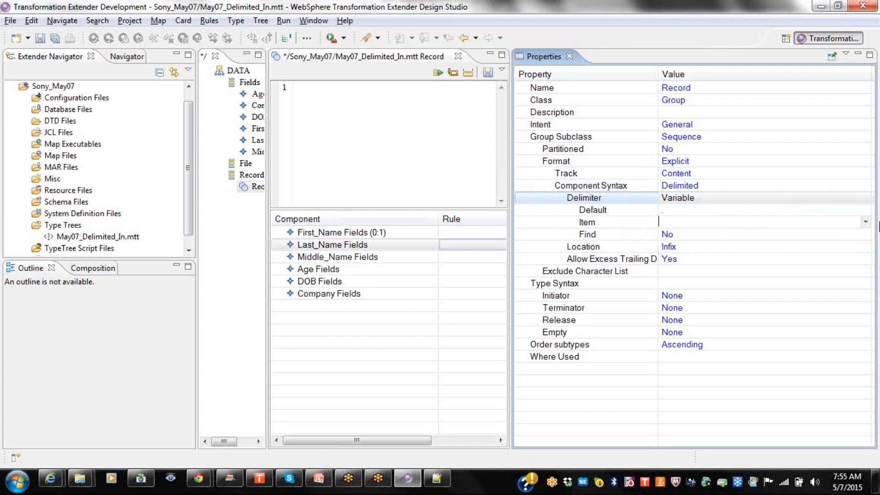
{"action": "left_click", "coordinate": [864, 224]}
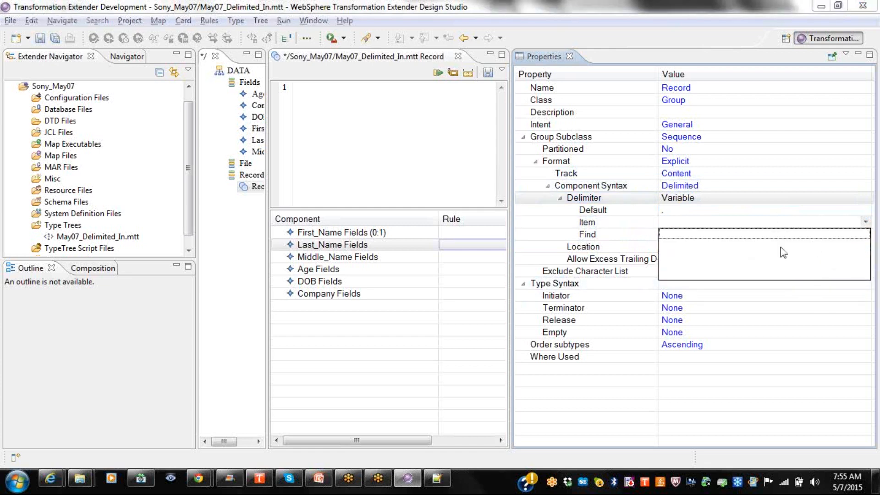
{"action": "left_click", "coordinate": [706, 211]}
{"action": "left_click", "coordinate": [709, 212]}
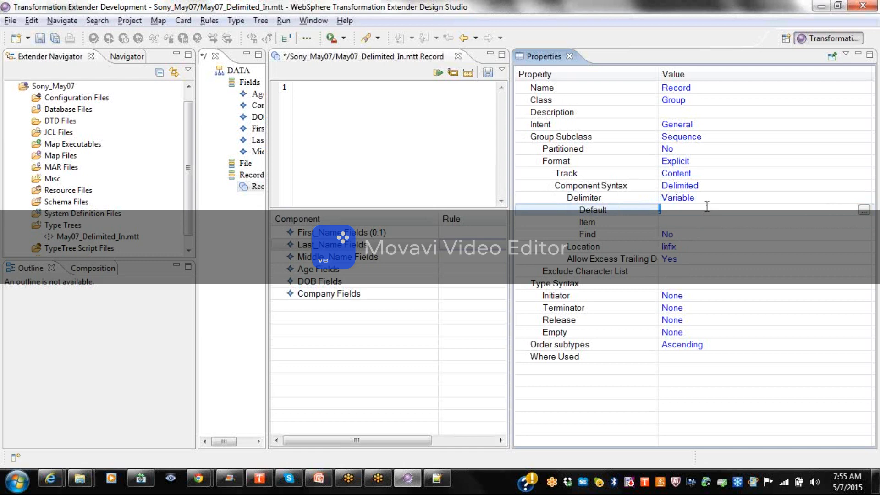
{"action": "left_click", "coordinate": [682, 221]}
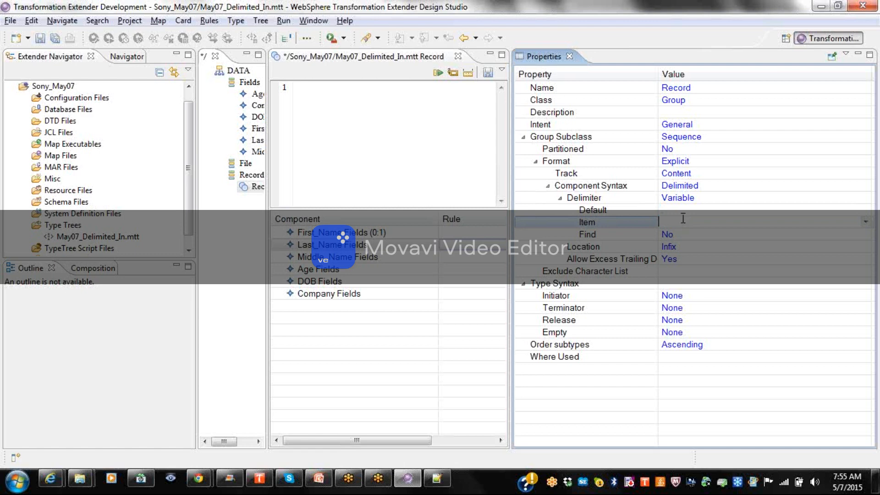
{"action": "left_click", "coordinate": [866, 223]}
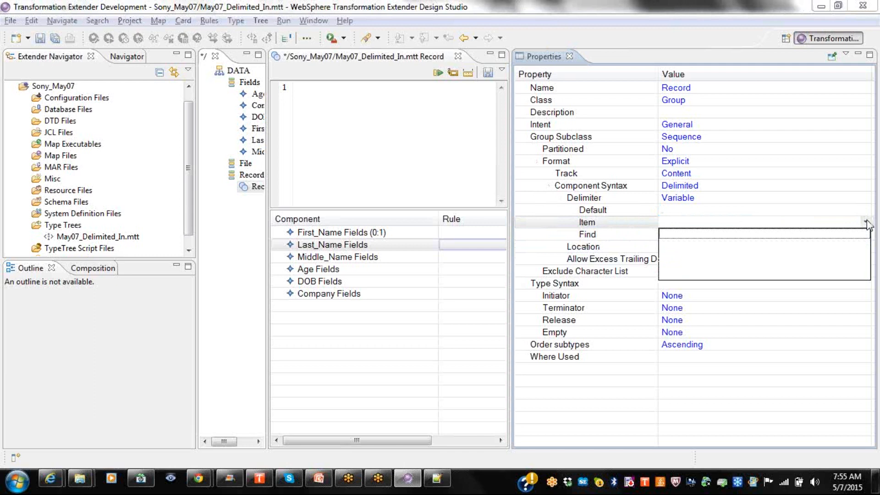
{"action": "left_click", "coordinate": [867, 223]}
{"action": "left_click", "coordinate": [695, 235]}
{"action": "left_click", "coordinate": [752, 236]}
{"action": "left_click", "coordinate": [710, 250]}
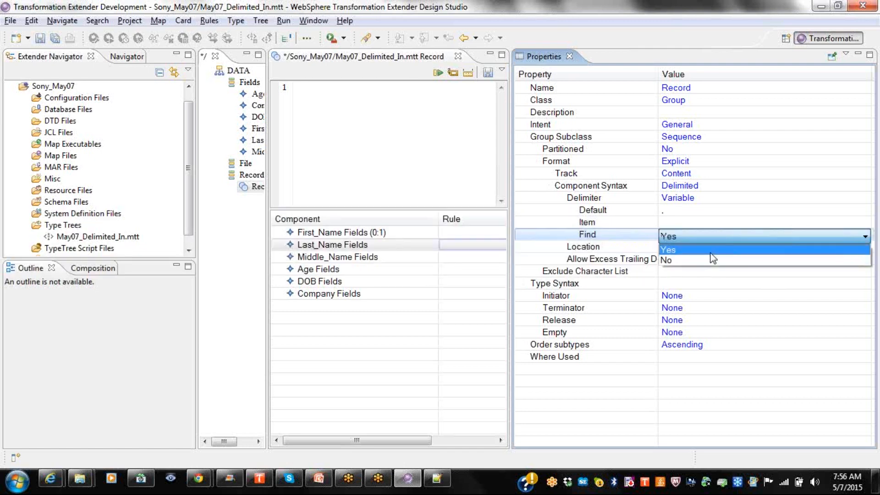
Switch the delimiter back to Literal with a comma value and check its Infix location.
{"action": "left_click", "coordinate": [690, 203]}
{"action": "left_click", "coordinate": [691, 203]}
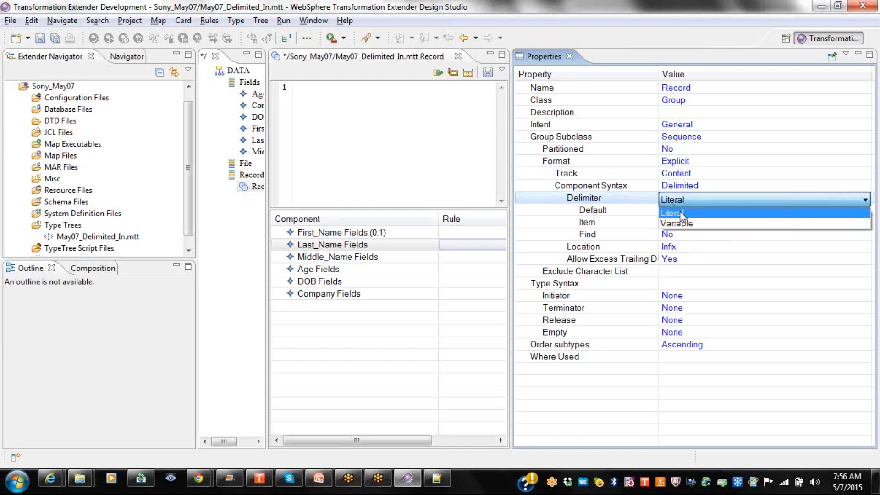
{"action": "left_click", "coordinate": [681, 214]}
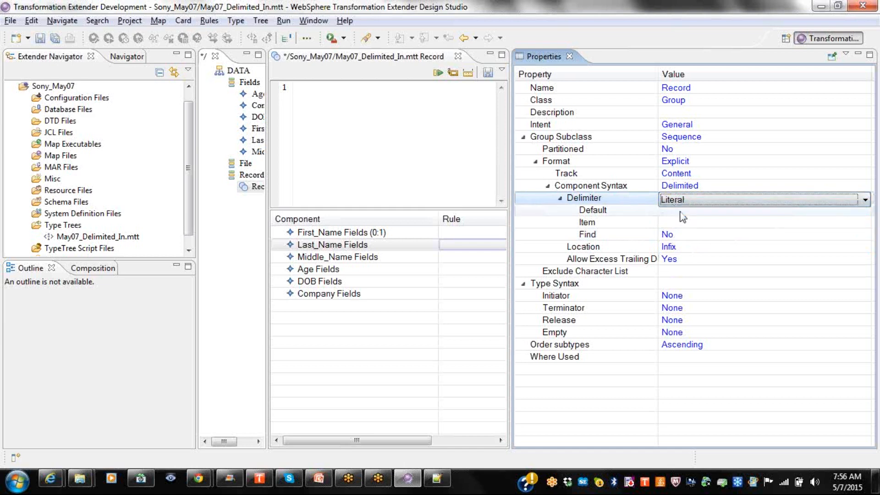
{"action": "left_click", "coordinate": [681, 211]}
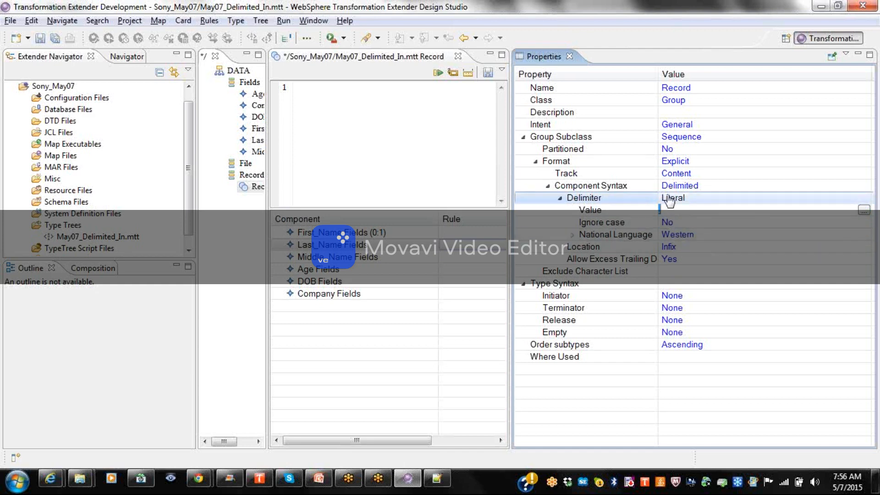
{"action": "left_click", "coordinate": [686, 201]}
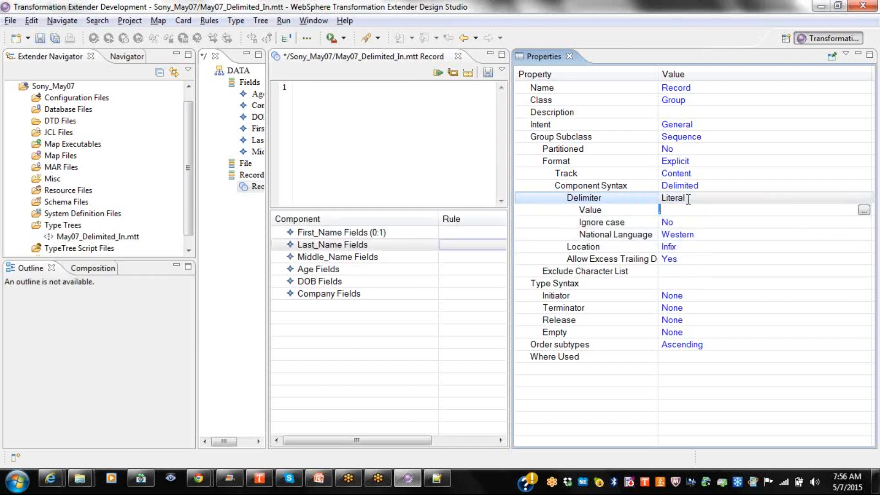
{"action": "left_click", "coordinate": [681, 247]}
{"action": "left_click", "coordinate": [682, 248]}
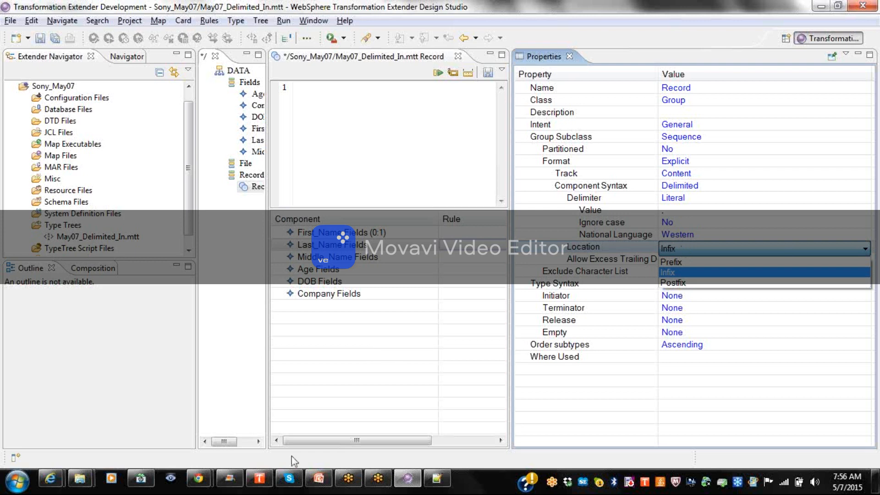
In Mar07_Delimited_In.txt, add test lines ',firstname,lastname' and 'firstname' below the data.
{"action": "left_click", "coordinate": [438, 479]}
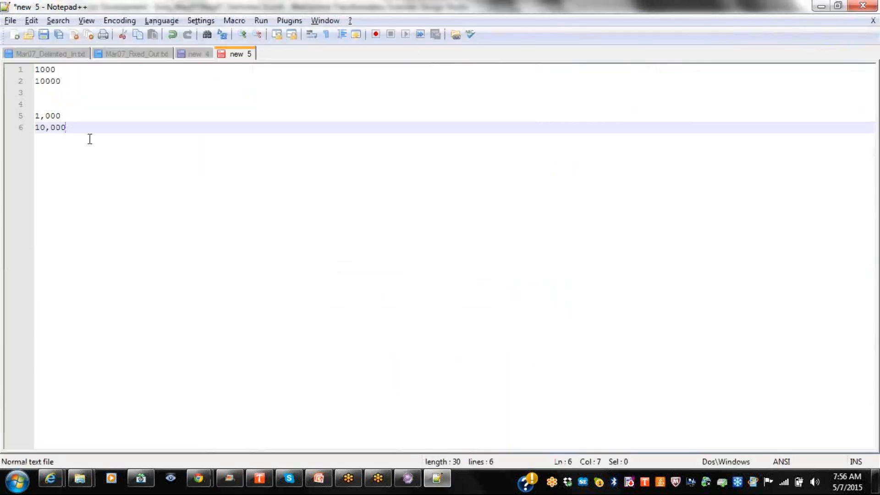
{"action": "left_click", "coordinate": [72, 55]}
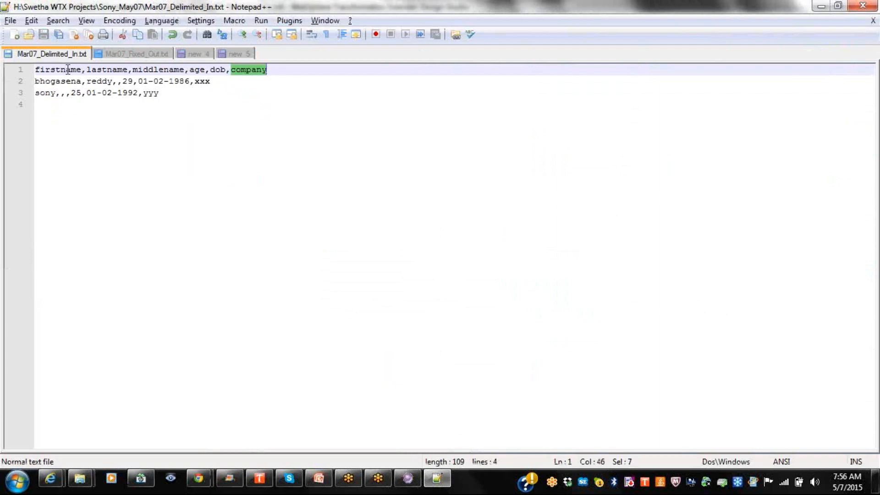
{"action": "left_click", "coordinate": [84, 69]}
{"action": "double_click", "coordinate": [84, 71]}
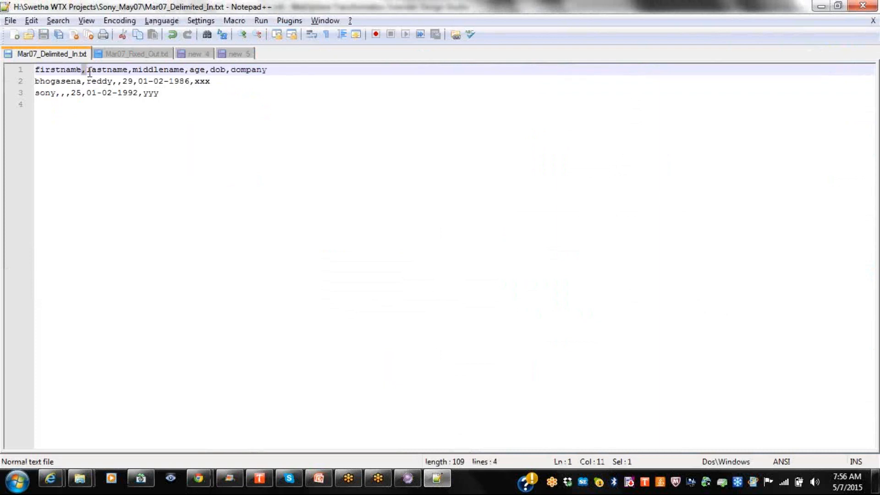
{"action": "left_click", "coordinate": [187, 92]}
{"action": "key", "text": "Return"}
{"action": "key", "text": "Return"}
{"action": "type", "text": ",firstname,"}
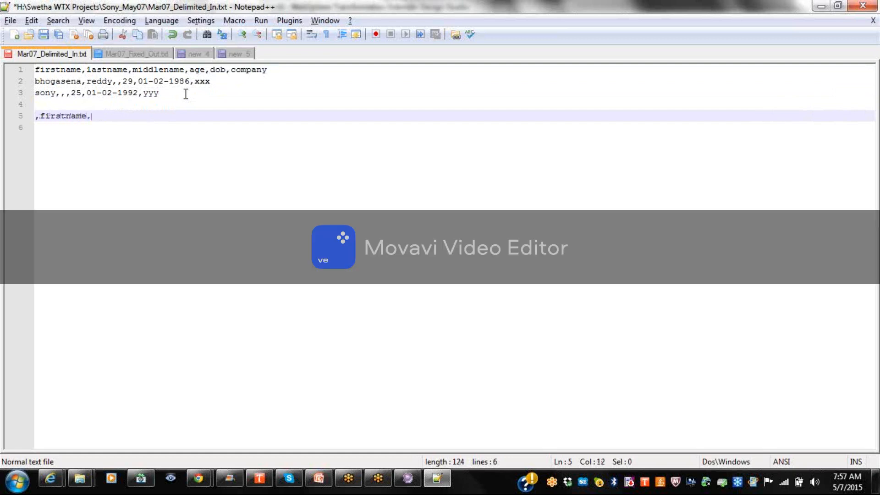
{"action": "type", "text": "lastname"}
{"action": "key", "text": "Return"}
{"action": "type", "text": "firstname"}
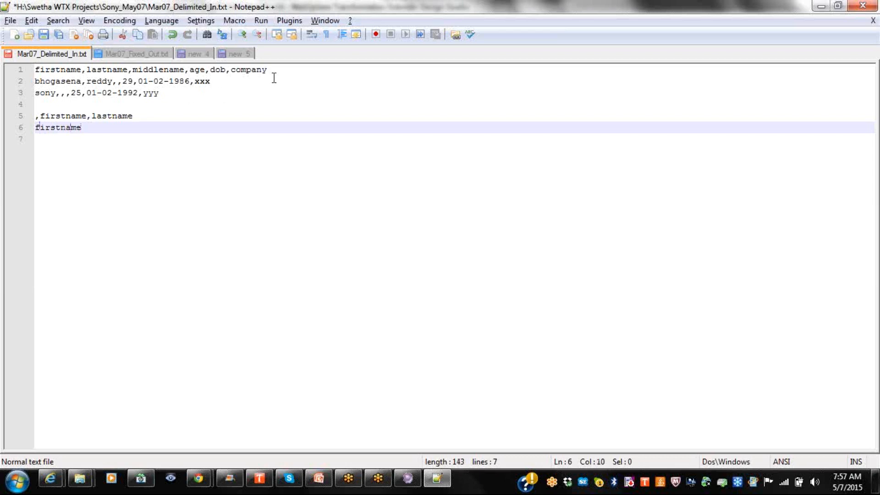
Remove the test lines and the trial comma, then save the file unchanged.
{"action": "left_click", "coordinate": [273, 81]}
{"action": "left_click", "coordinate": [273, 73]}
{"action": "type", "text": ","}
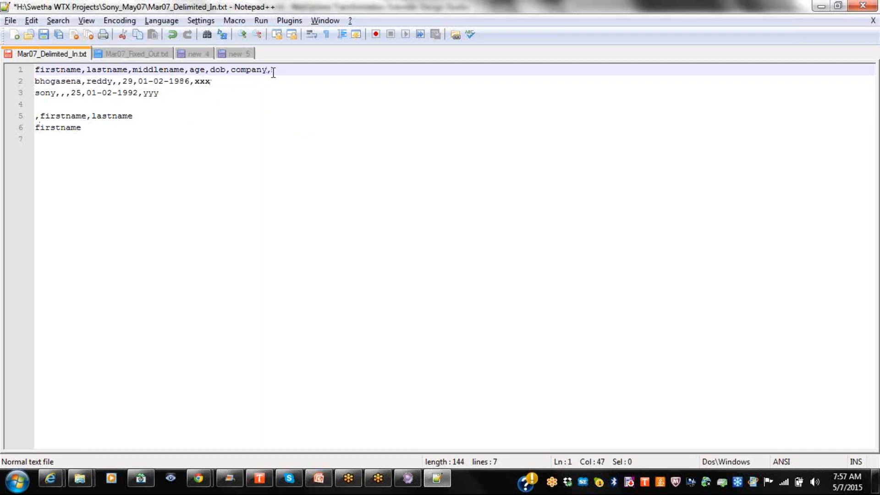
{"action": "key", "text": "BackSpace"}
{"action": "left_click_drag", "start_coordinate": [114, 130], "coordinate": [35, 116]}
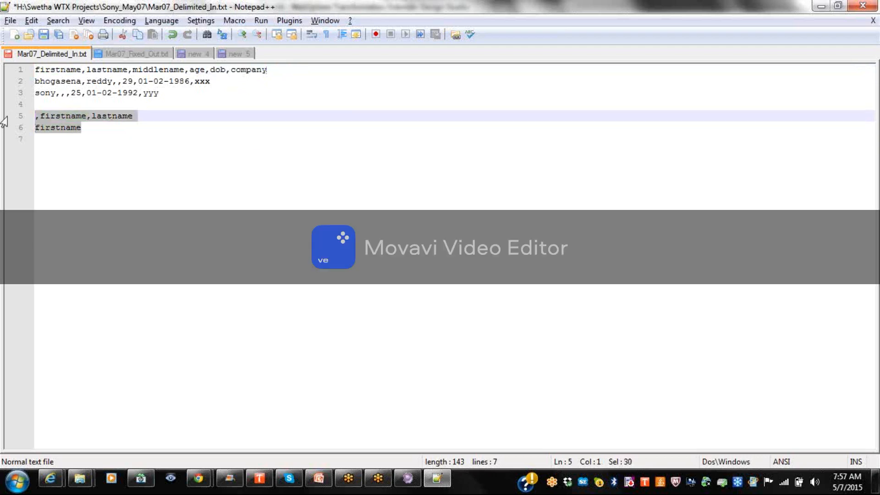
{"action": "key", "text": "Delete"}
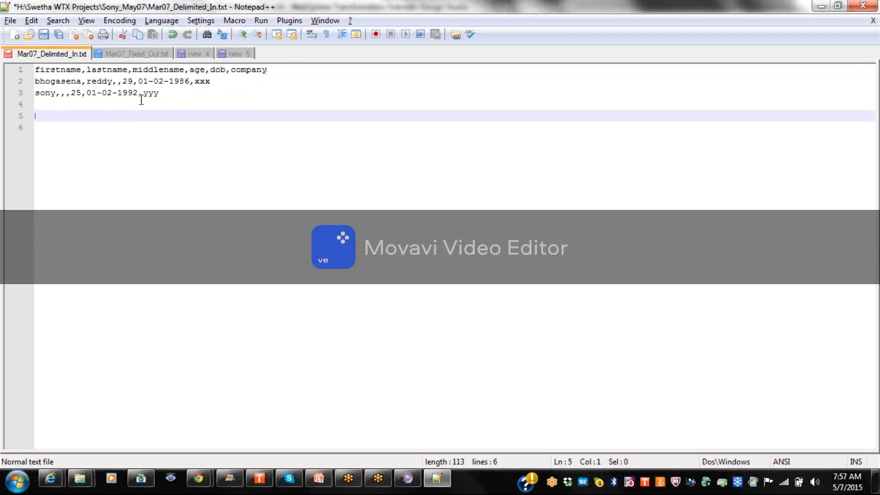
{"action": "left_click", "coordinate": [170, 94]}
{"action": "key", "text": "Delete"}
{"action": "key", "text": "Delete"}
{"action": "key", "text": "Delete"}
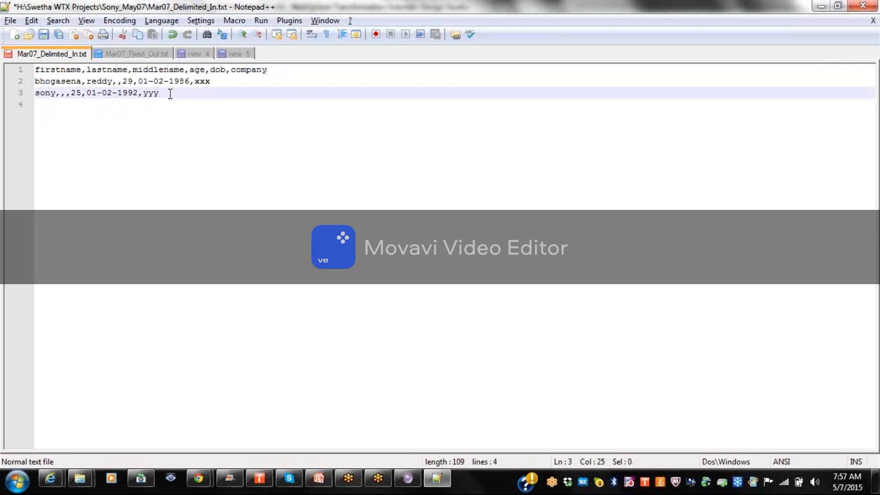
{"action": "key", "text": "Return"}
{"action": "key", "text": "ctrl+s"}
{"action": "key", "text": "alt+Tab"}
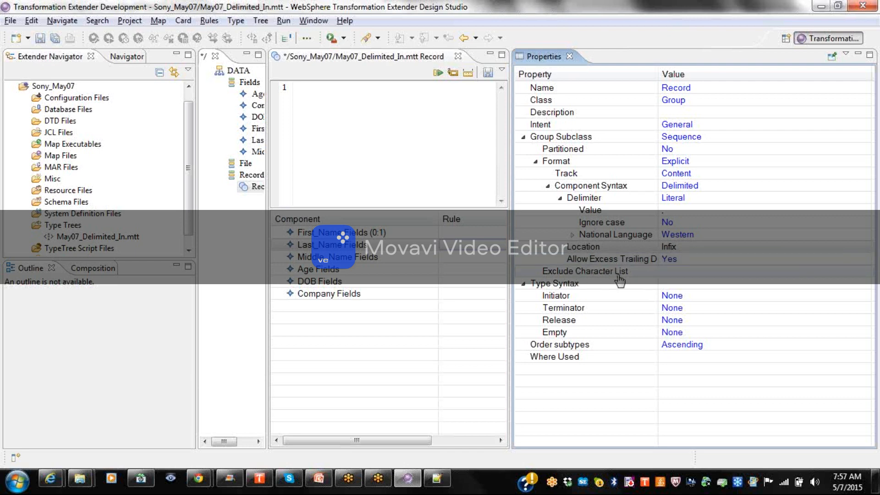
Check Record's Allow Excess Trailing Delimiters is Yes beside the Exclude Character List.
{"action": "left_click", "coordinate": [687, 274]}
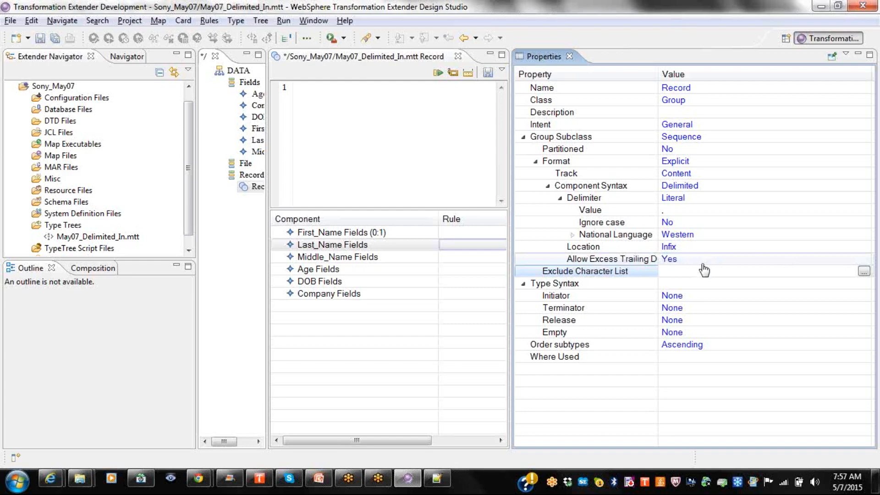
{"action": "key", "text": "alt+Tab"}
{"action": "key", "text": "alt+Tab"}
{"action": "key", "text": "alt+Tab"}
Append six commas ',,,,,,' after company at the end of the header line.
{"action": "left_click", "coordinate": [304, 73]}
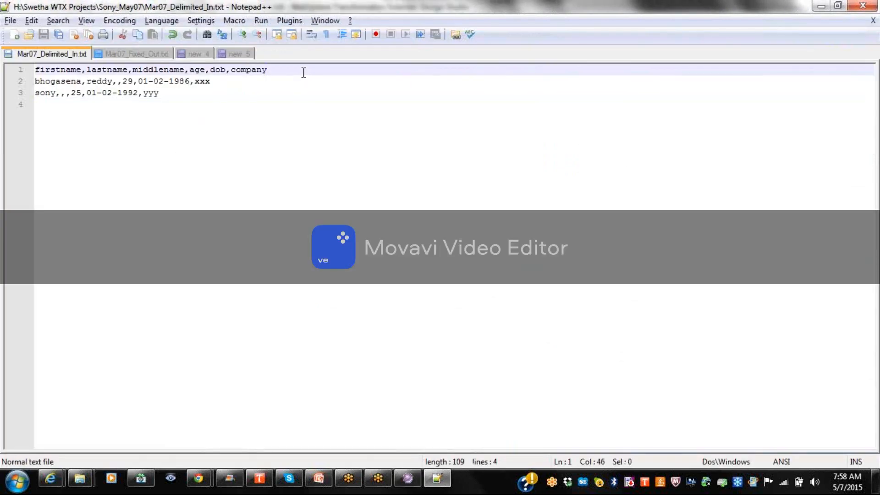
{"action": "type", "text": ",,,,,,"}
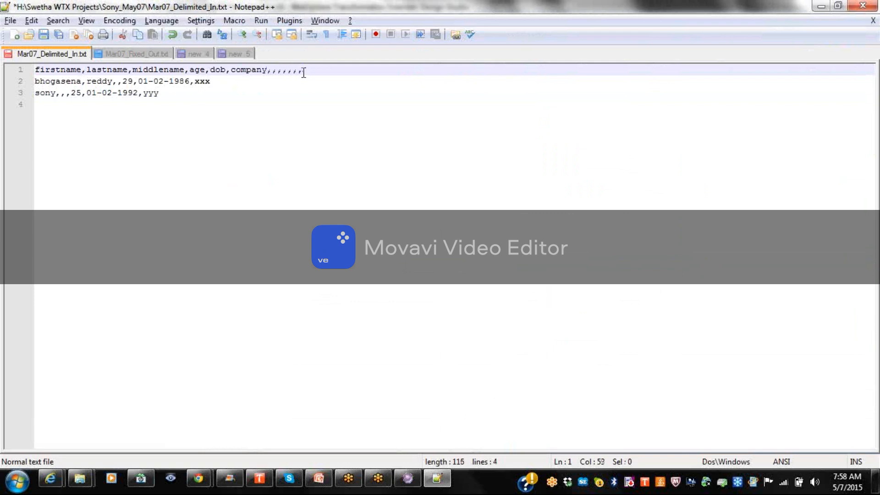
{"action": "key", "text": "alt+Tab"}
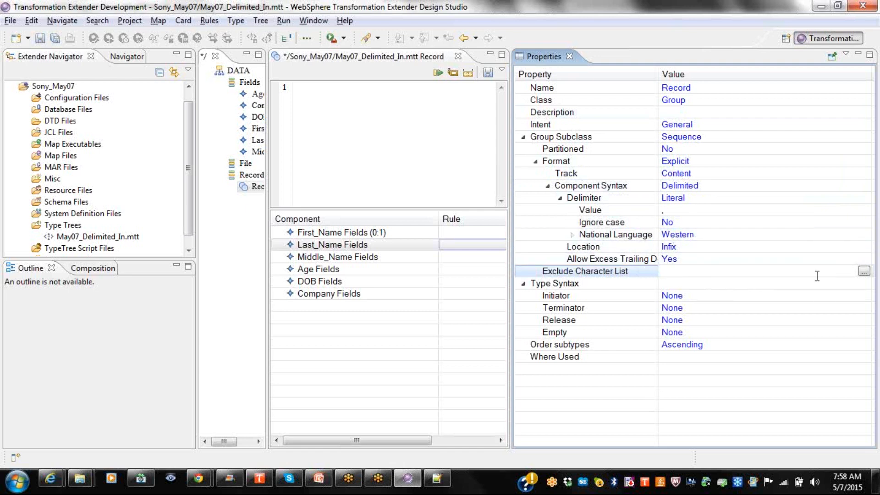
Open Record's empty Exclude Character List and close it without changes.
{"action": "left_click", "coordinate": [864, 272]}
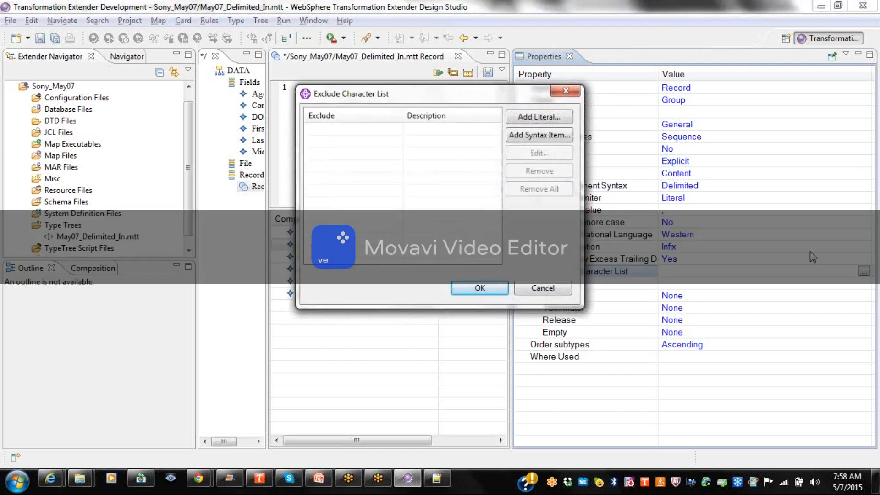
{"action": "left_click", "coordinate": [576, 95]}
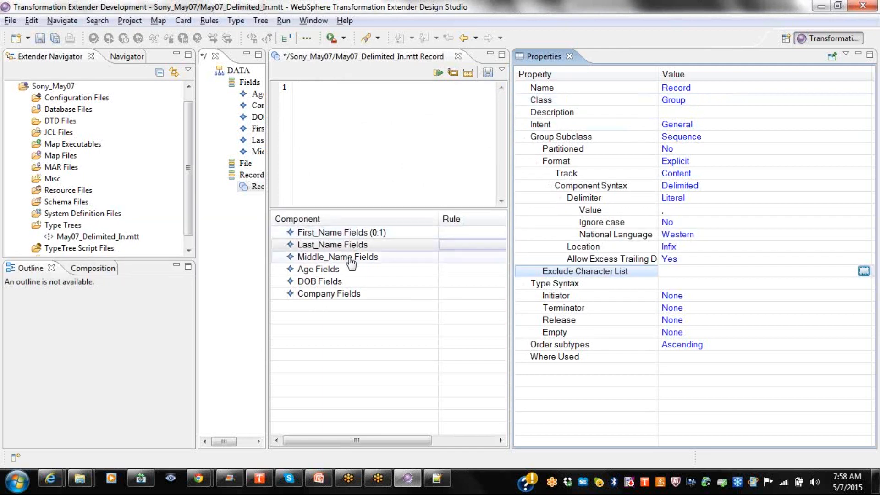
{"action": "key", "text": "alt+Tab"}
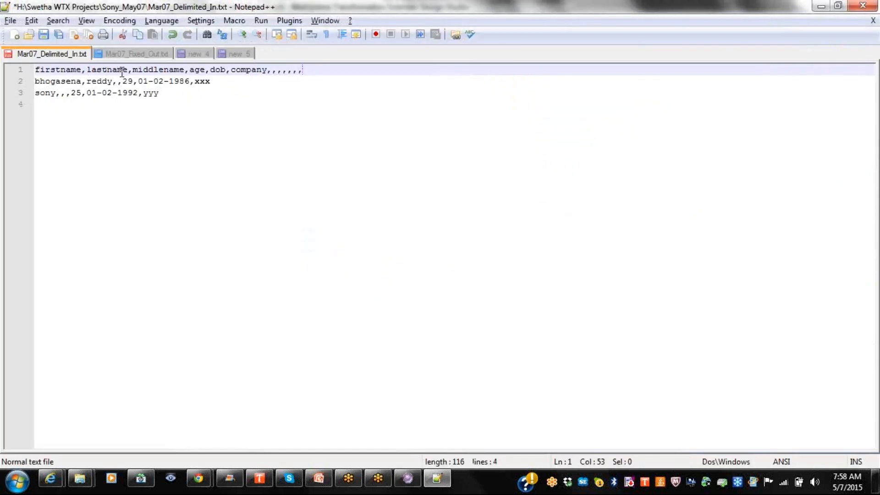
Replace the header's trailing commas with four commas after company and select them.
{"action": "key", "text": "BackSpace"}
{"action": "key", "text": "BackSpace"}
{"action": "key", "text": "BackSpace"}
{"action": "key", "text": "BackSpace"}
{"action": "key", "text": "BackSpace"}
{"action": "key", "text": "BackSpace"}
{"action": "key", "text": "BackSpace"}
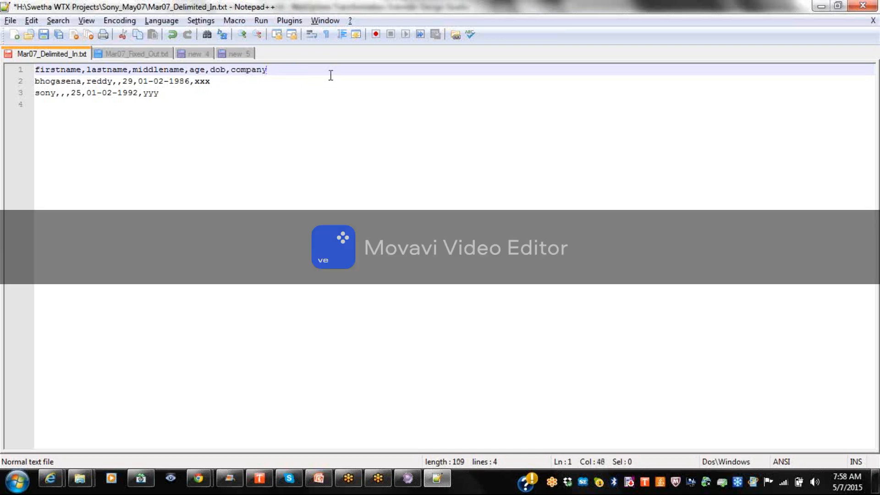
{"action": "type", "text": ",,,,"}
{"action": "key", "text": "alt+Tab"}
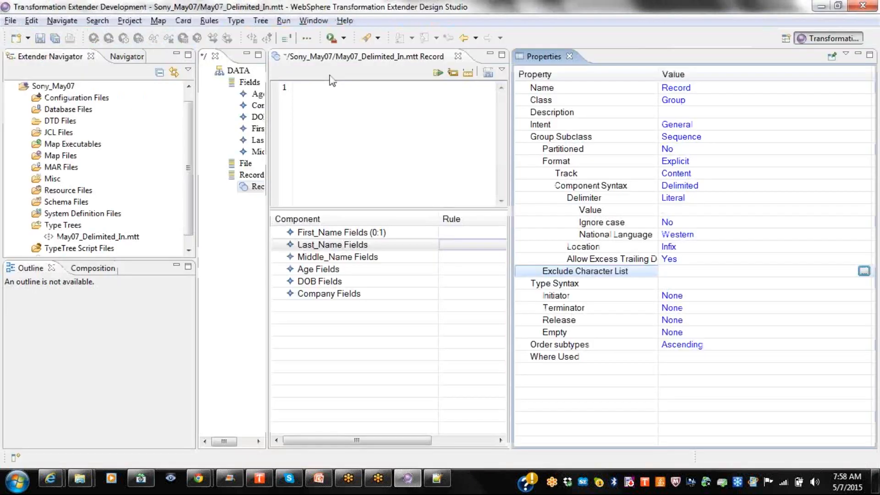
{"action": "key", "text": "alt+Tab"}
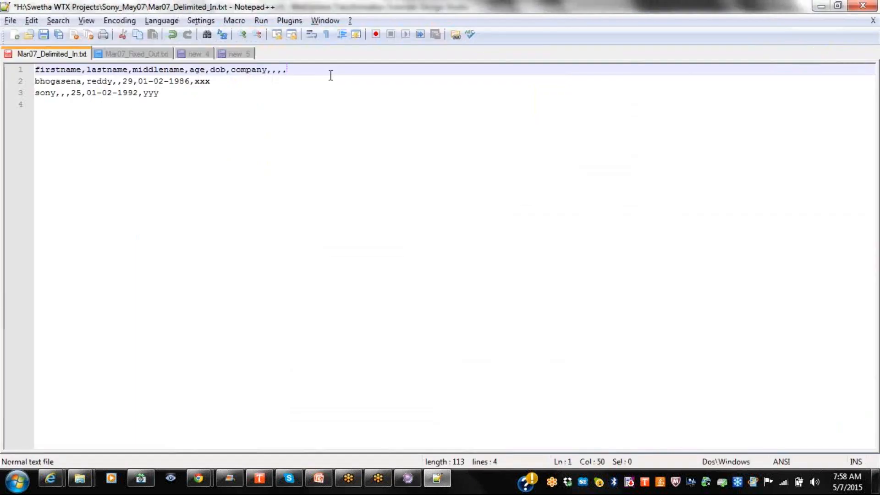
{"action": "key", "text": "alt+Tab"}
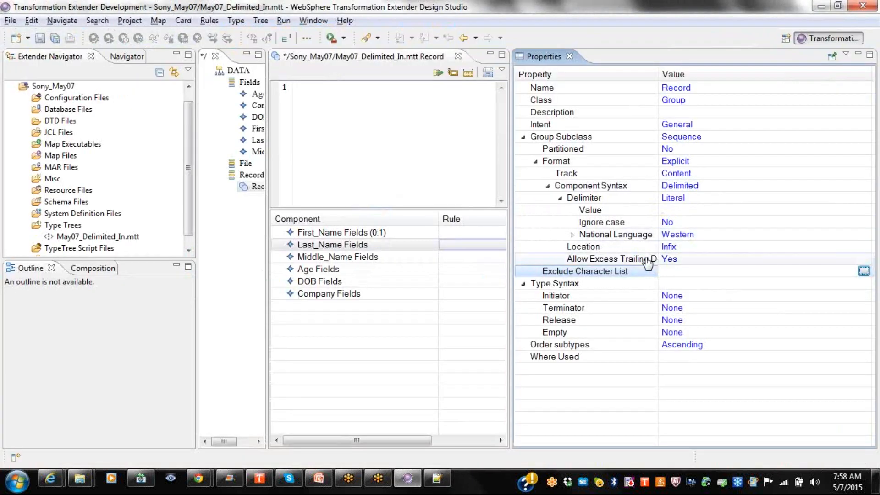
{"action": "key", "text": "alt+Tab"}
{"action": "key", "text": "alt+Tab"}
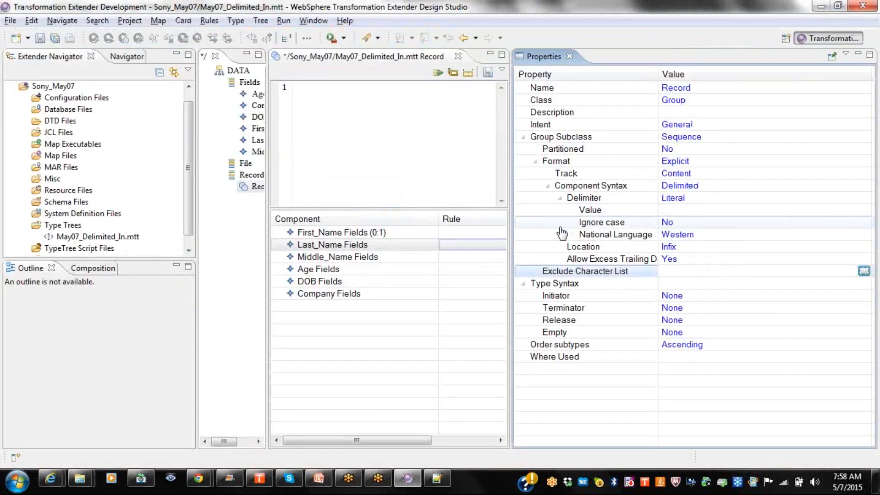
{"action": "key", "text": "alt+Tab"}
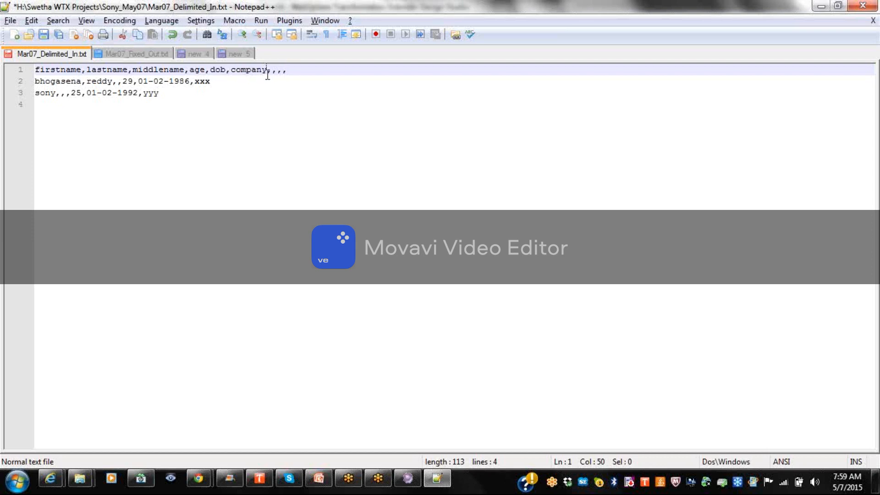
{"action": "left_click_drag", "start_coordinate": [267, 75], "coordinate": [377, 74]}
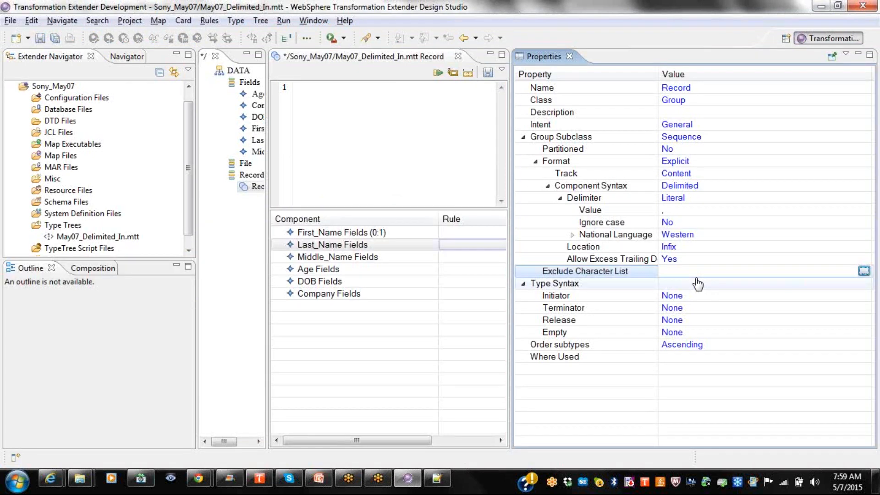
Add a literal exclude entry built from 'A' and <ACK> symbols.
{"action": "left_click", "coordinate": [864, 272]}
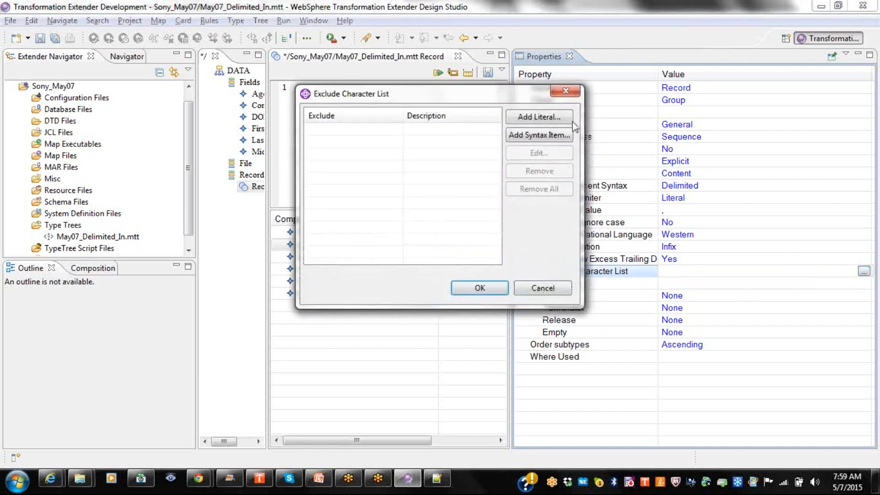
{"action": "left_click", "coordinate": [560, 120]}
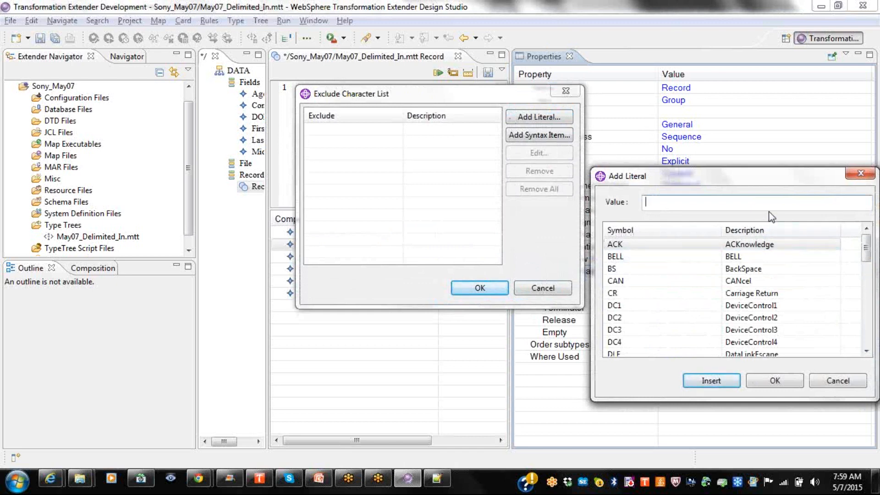
{"action": "left_click_drag", "start_coordinate": [867, 261], "coordinate": [867, 350]}
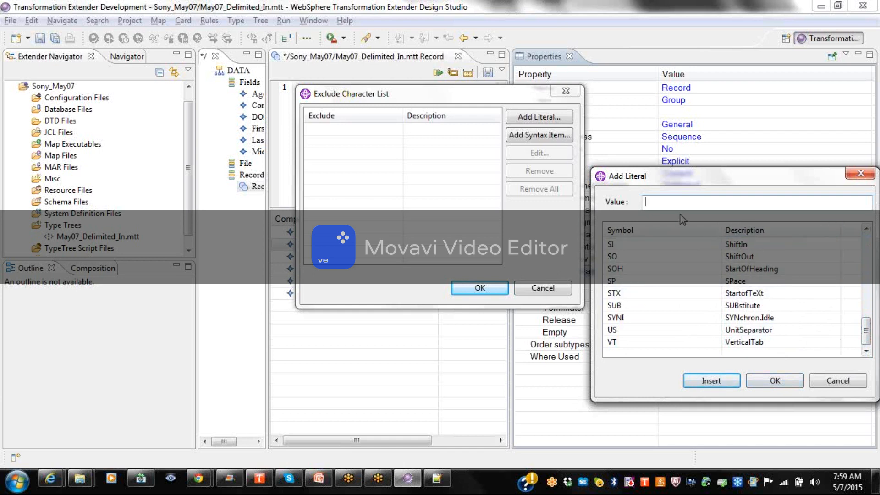
{"action": "type", "text": "A"}
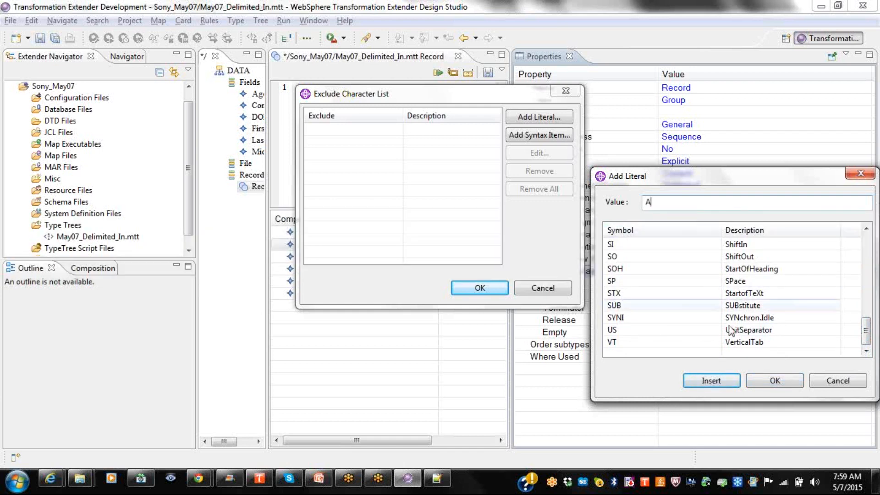
{"action": "left_click", "coordinate": [718, 387]}
{"action": "left_click", "coordinate": [718, 387]}
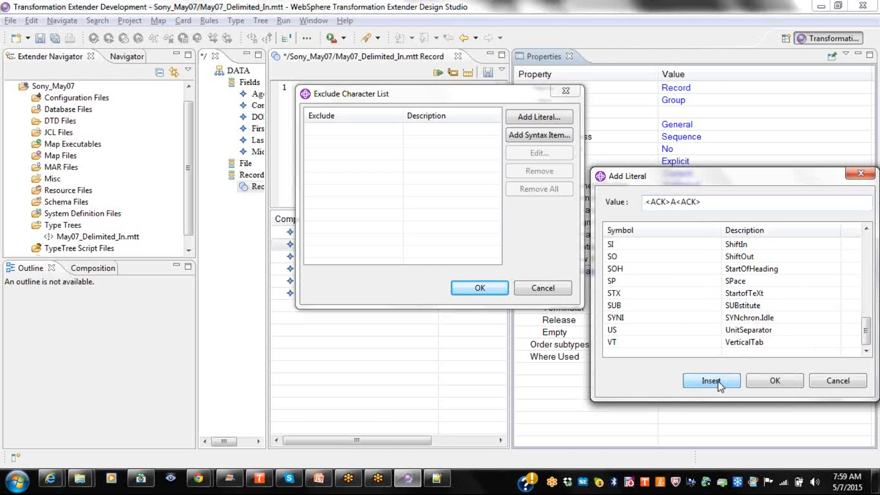
{"action": "left_click", "coordinate": [774, 381]}
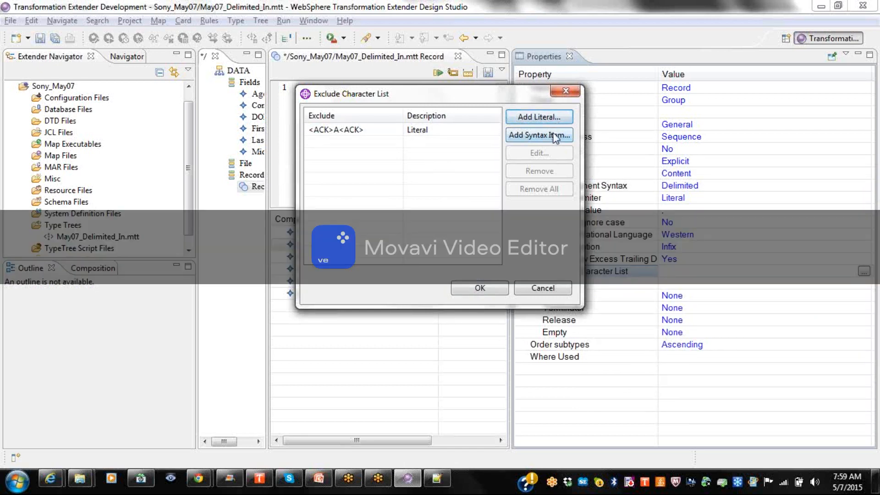
Edit the exclude entry down to A<ACK>, save it, and close the list.
{"action": "left_click", "coordinate": [378, 131]}
{"action": "left_click", "coordinate": [534, 153]}
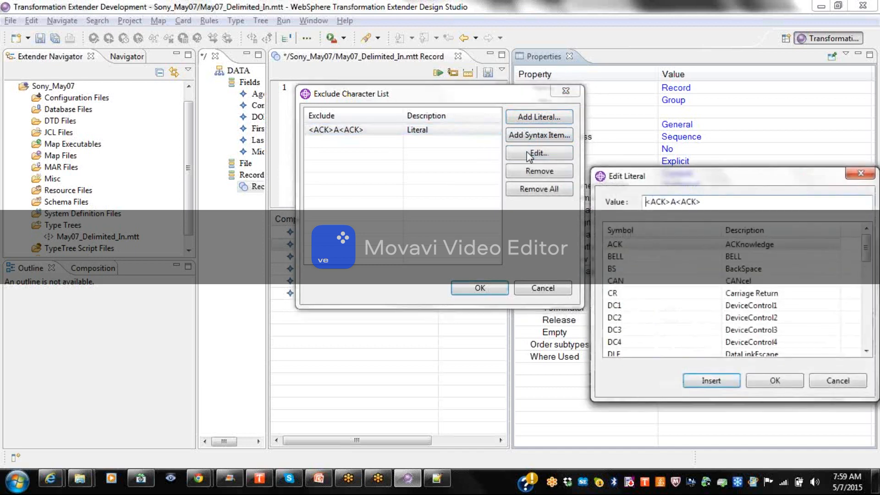
{"action": "left_click", "coordinate": [672, 201]}
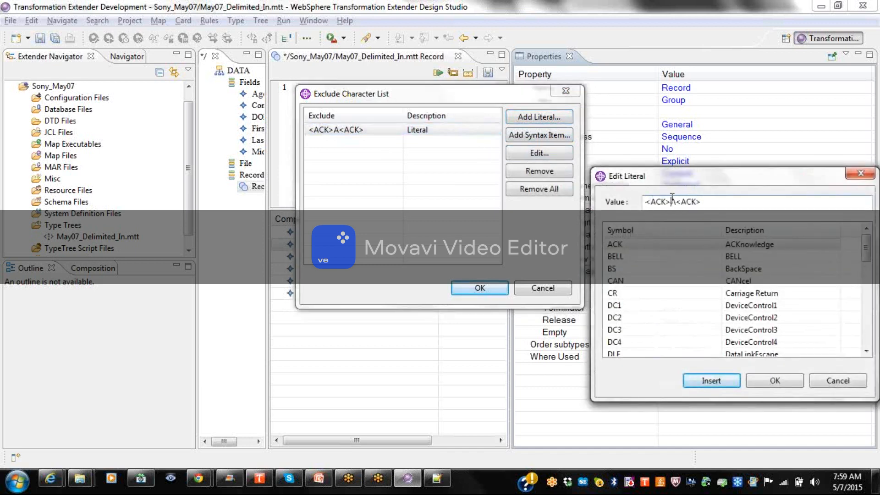
{"action": "key", "text": "BackSpace"}
{"action": "key", "text": "BackSpace"}
{"action": "key", "text": "BackSpace"}
{"action": "key", "text": "BackSpace"}
{"action": "key", "text": "BackSpace"}
{"action": "left_click", "coordinate": [683, 202]}
{"action": "key", "text": "BackSpace"}
{"action": "key", "text": "BackSpace"}
{"action": "key", "text": "BackSpace"}
{"action": "key", "text": "BackSpace"}
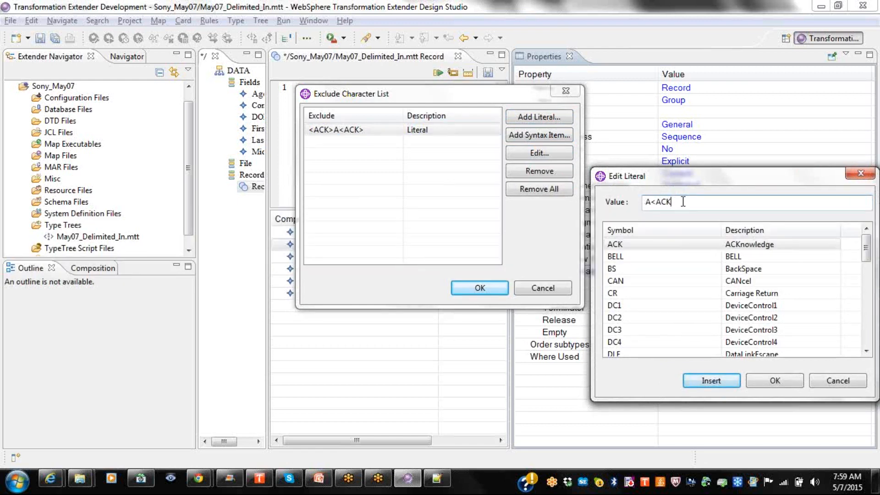
{"action": "key", "text": "BackSpace"}
{"action": "left_click", "coordinate": [717, 385]}
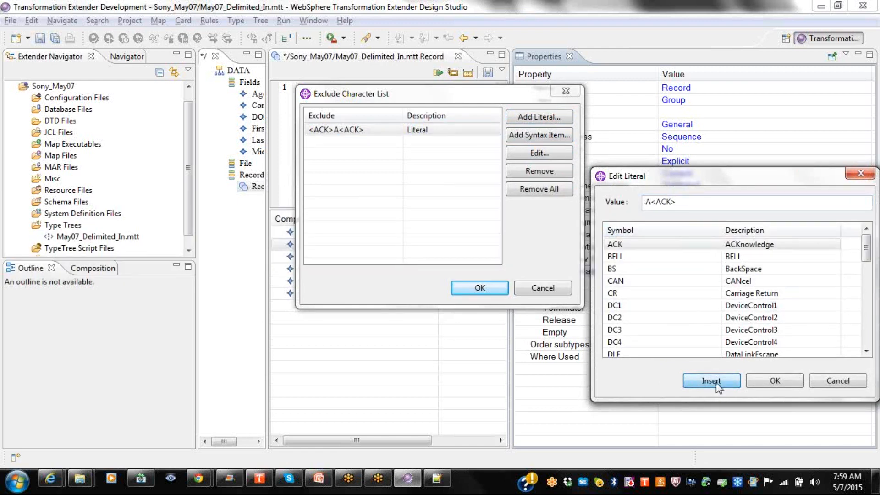
{"action": "left_click", "coordinate": [759, 385]}
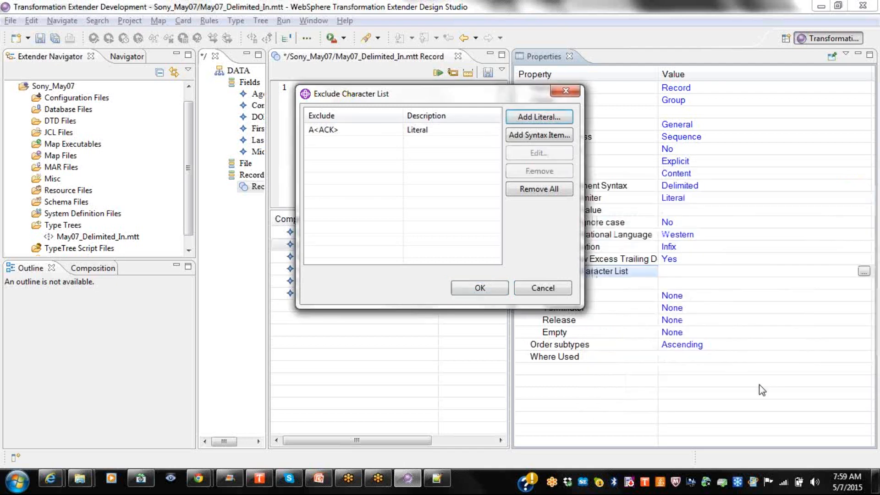
{"action": "left_click", "coordinate": [565, 92]}
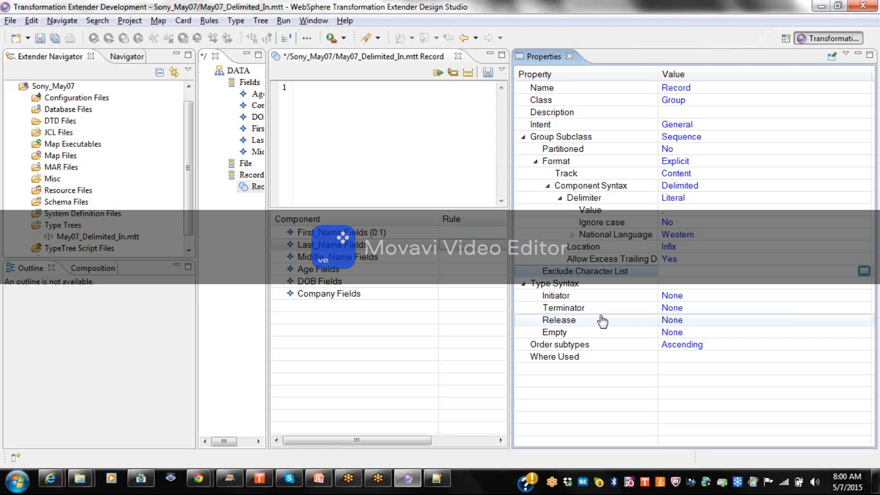
Try a Literal initiator on Record, then set the initiator back to None.
{"action": "left_click", "coordinate": [700, 300]}
{"action": "left_click", "coordinate": [695, 302]}
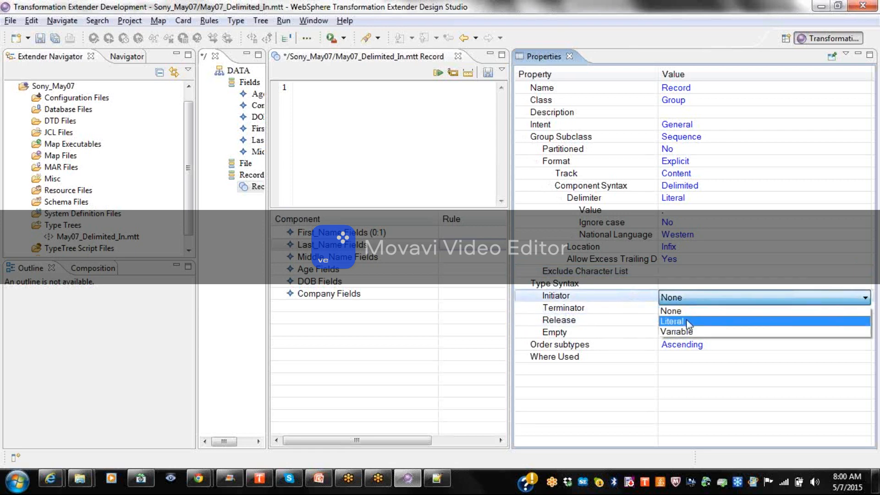
{"action": "left_click", "coordinate": [686, 319]}
{"action": "left_click", "coordinate": [688, 312]}
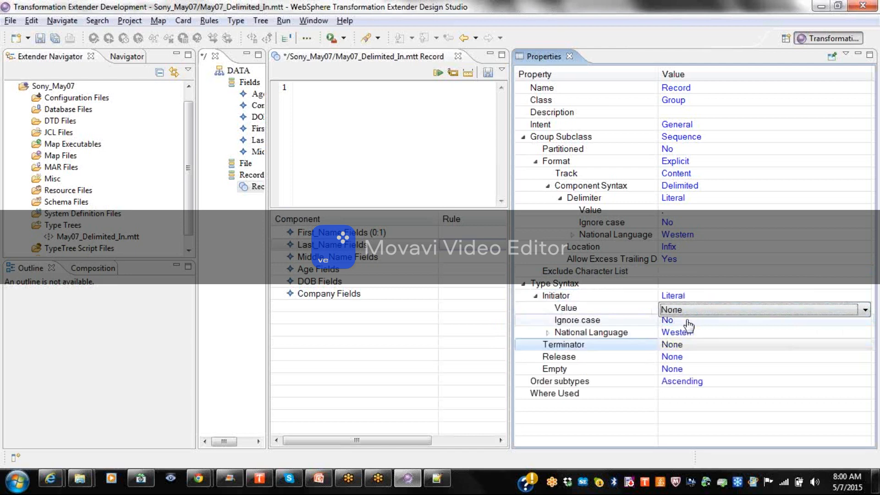
{"action": "left_click", "coordinate": [689, 299]}
{"action": "left_click", "coordinate": [688, 299]}
{"action": "left_click", "coordinate": [687, 310]}
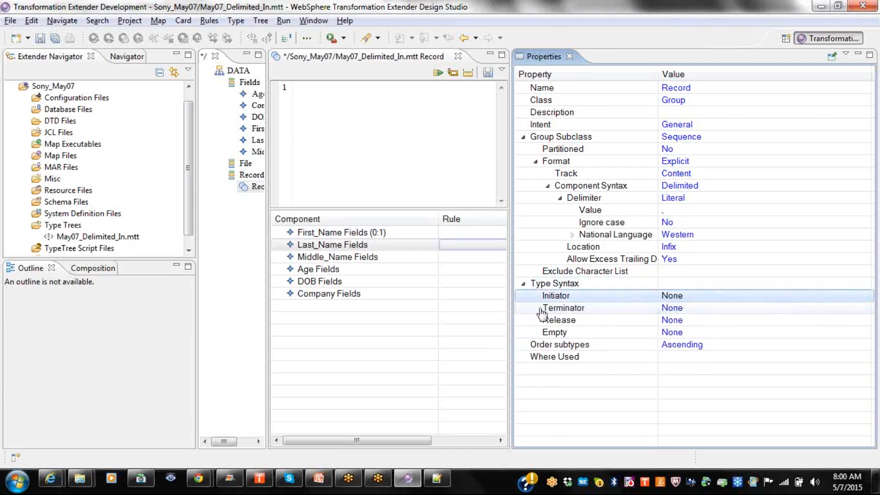
Set Record's terminator to Literal with value <CR><LF>.
{"action": "left_click", "coordinate": [681, 309]}
{"action": "left_click", "coordinate": [687, 310]}
{"action": "left_click", "coordinate": [682, 333]}
{"action": "left_click", "coordinate": [579, 321]}
{"action": "left_click", "coordinate": [724, 324]}
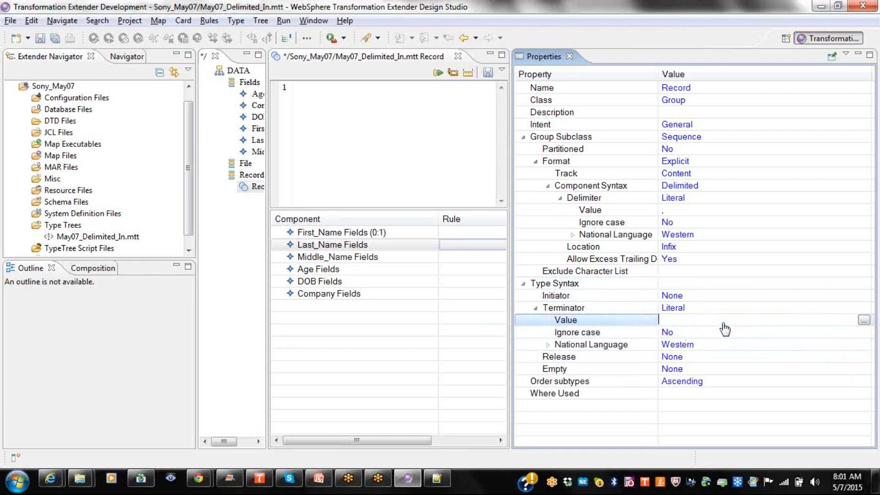
{"action": "type", "text": "<"}
{"action": "type", "text": "R"}
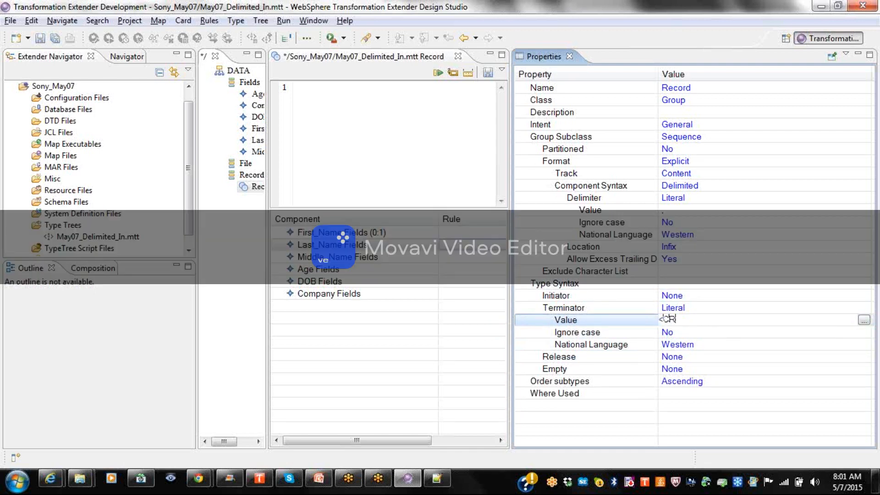
{"action": "type", "text": "><LF>"}
{"action": "key", "text": "Return"}
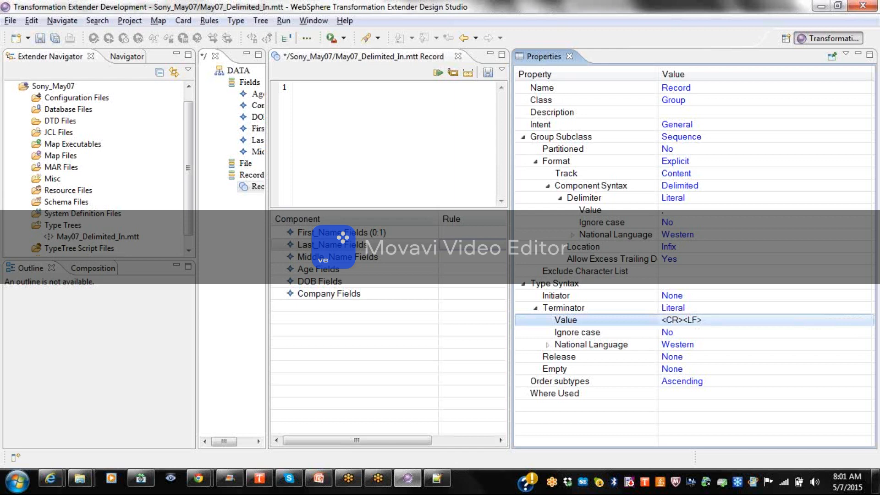
{"action": "left_click", "coordinate": [681, 320]}
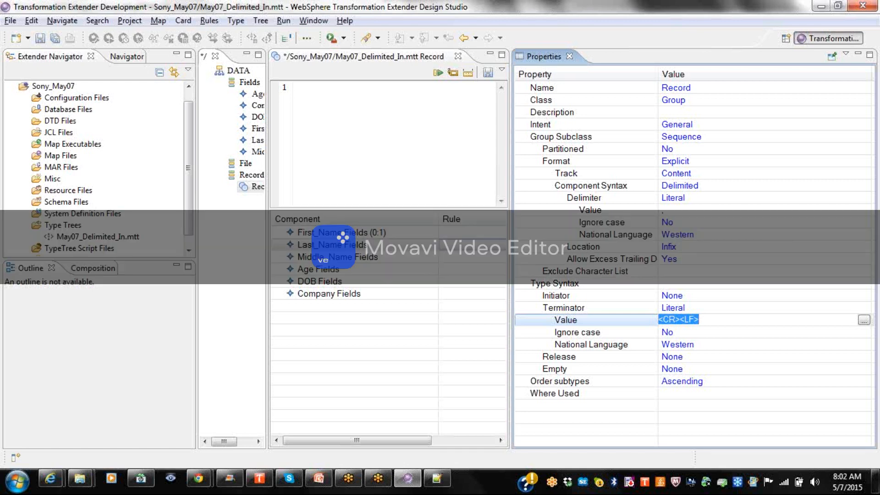
Close the properties panel and the Record component editor, saving changes.
{"action": "left_click", "coordinate": [569, 56]}
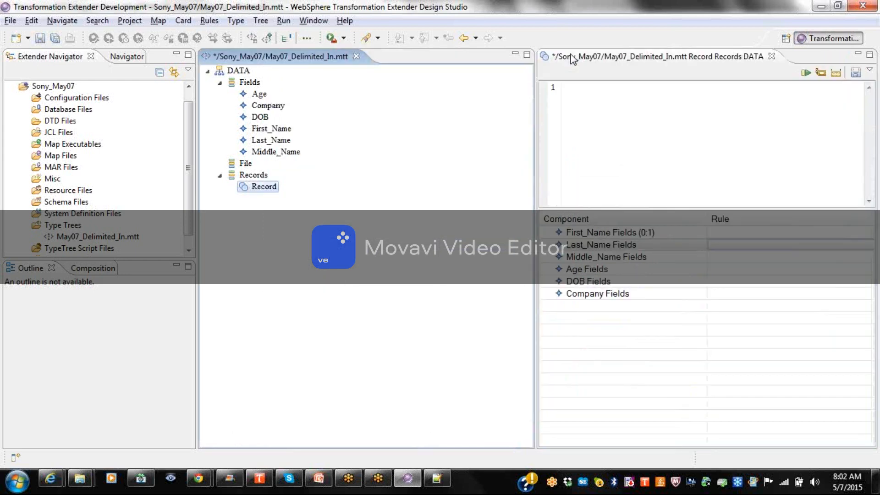
{"action": "left_click", "coordinate": [775, 59]}
{"action": "left_click", "coordinate": [462, 250]}
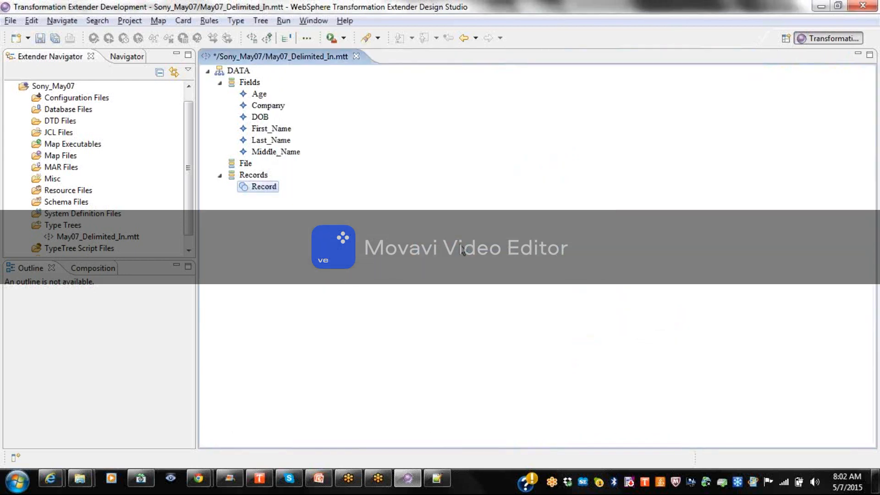
Add a new type named File under the File category.
{"action": "right_click", "coordinate": [247, 165]}
{"action": "left_click", "coordinate": [280, 161]}
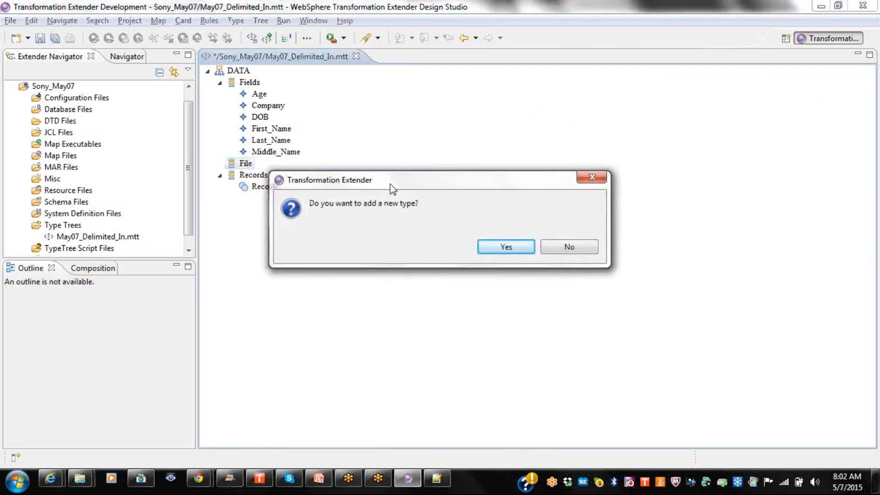
{"action": "left_click", "coordinate": [497, 246]}
{"action": "type", "text": "File"}
{"action": "key", "text": "Return"}
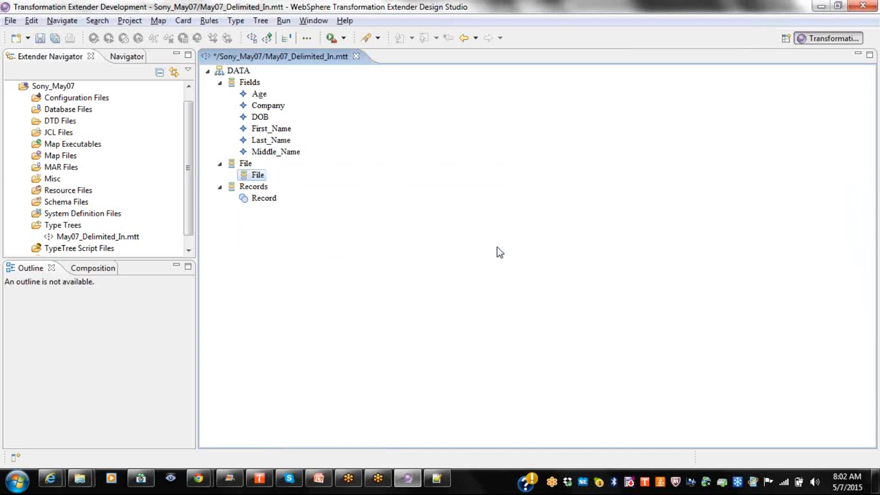
Change the File type's class to Group.
{"action": "right_click", "coordinate": [263, 179]}
{"action": "left_click", "coordinate": [297, 198]}
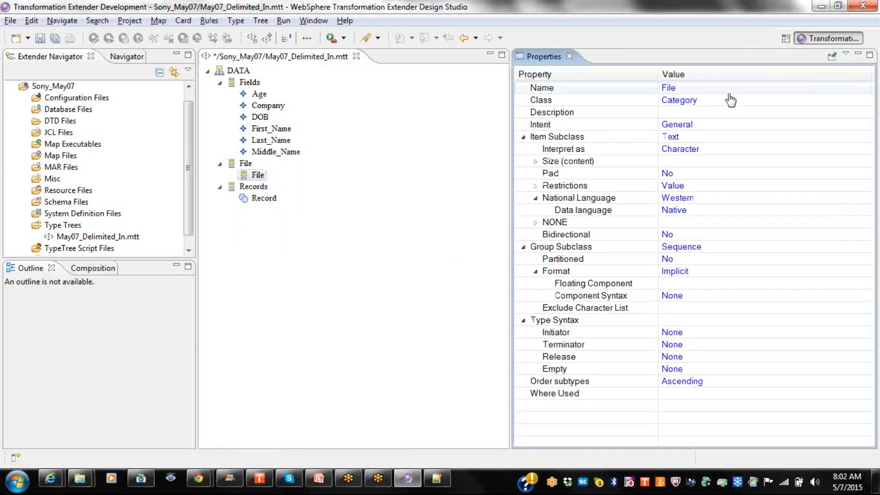
{"action": "left_click", "coordinate": [712, 102]}
{"action": "left_click", "coordinate": [668, 125]}
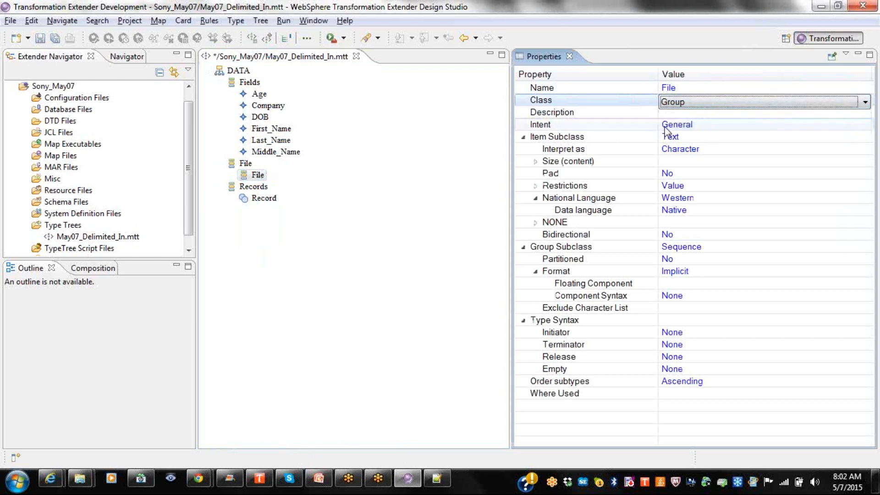
{"action": "left_click", "coordinate": [502, 244]}
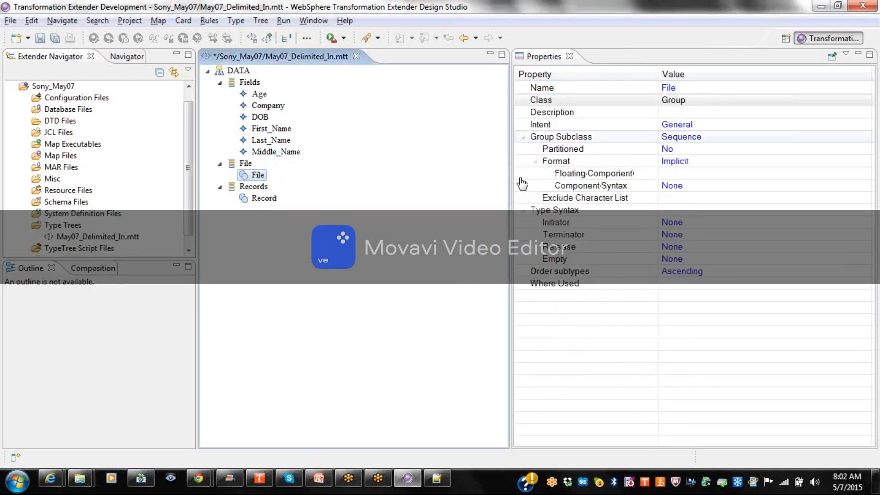
{"action": "left_click", "coordinate": [569, 56]}
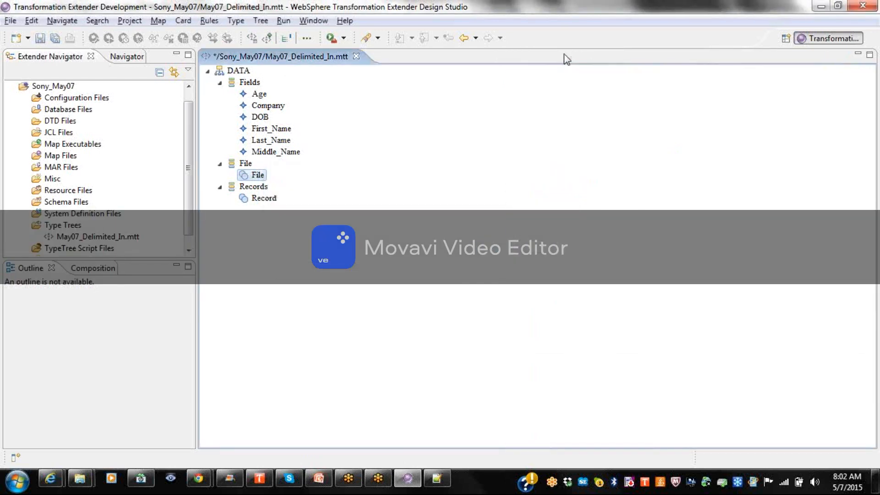
Add Record as a component of the File group and bring up its actions.
{"action": "double_click", "coordinate": [244, 174]}
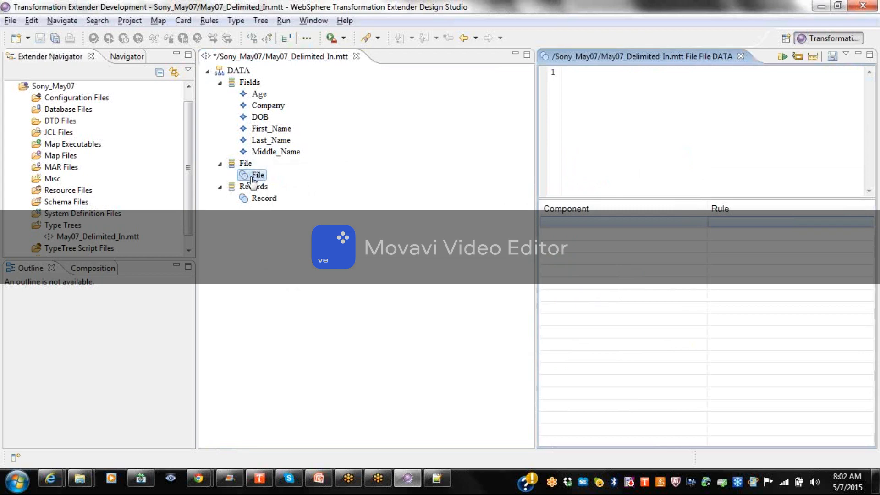
{"action": "left_click", "coordinate": [265, 199]}
{"action": "left_click_drag", "start_coordinate": [266, 203], "coordinate": [585, 228]}
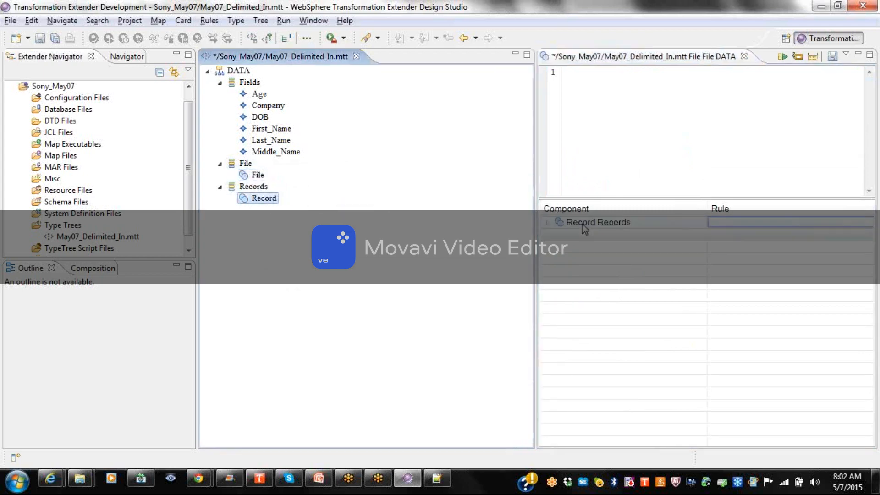
{"action": "left_click", "coordinate": [585, 230]}
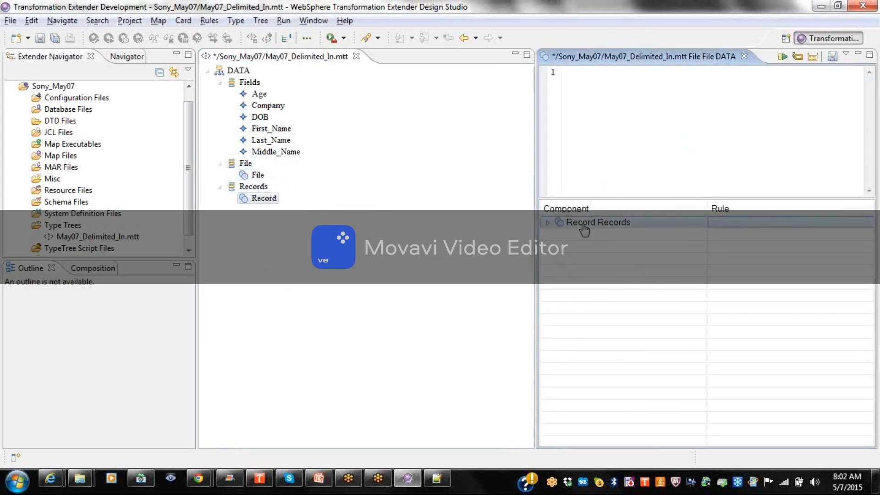
{"action": "right_click", "coordinate": [584, 230]}
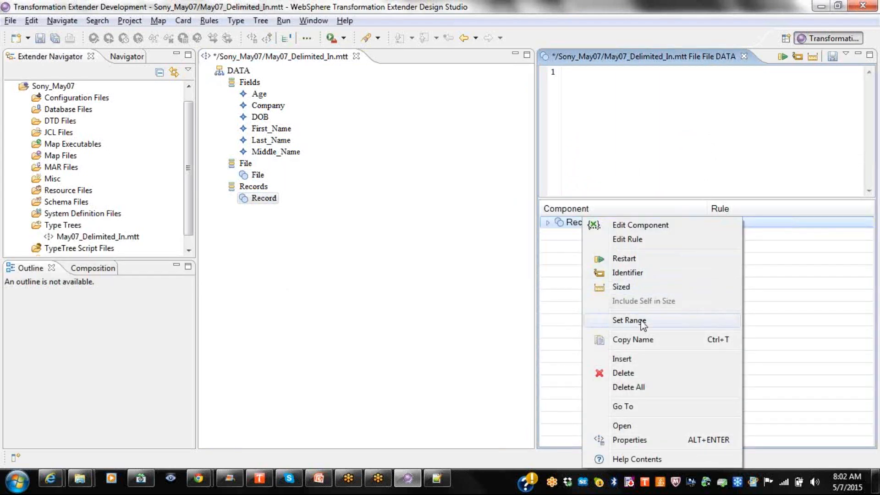
Give Record Records a 0:s range, expand it to check its six fields, and close the editor.
{"action": "left_click", "coordinate": [619, 319]}
{"action": "double_click", "coordinate": [477, 213]}
{"action": "type", "text": "s"}
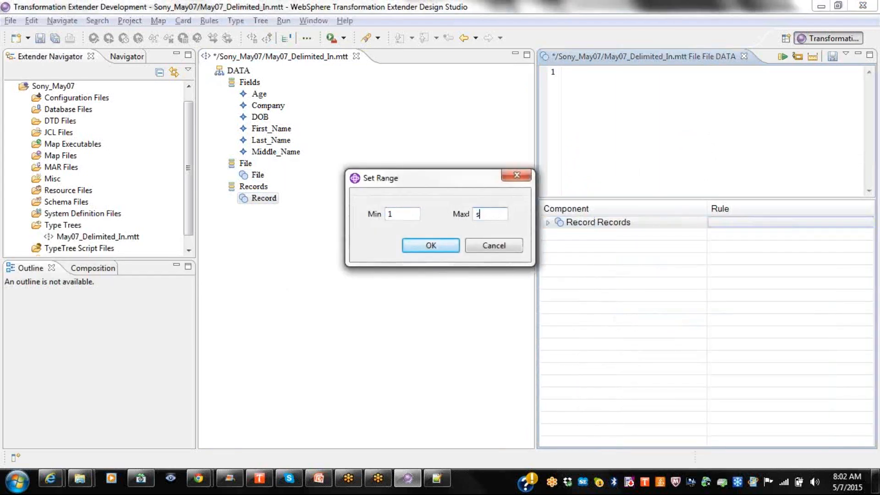
{"action": "left_click_drag", "start_coordinate": [411, 214], "coordinate": [348, 212]}
{"action": "type", "text": "0"}
{"action": "left_click", "coordinate": [430, 246]}
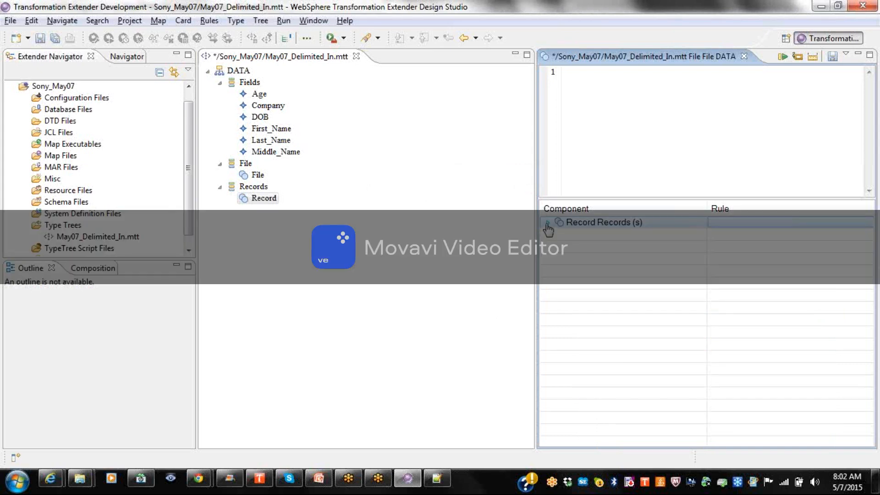
{"action": "left_click", "coordinate": [548, 223]}
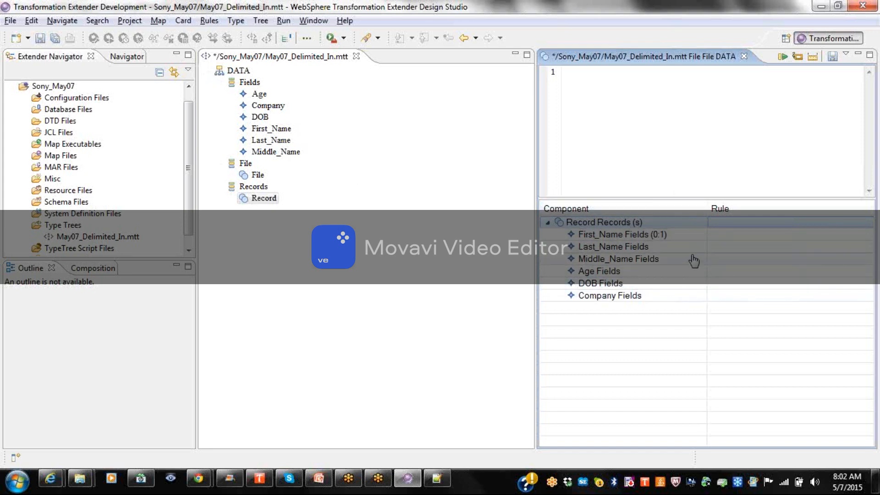
{"action": "left_click", "coordinate": [745, 56]}
Save the File data editor changes and review the File type's properties.
{"action": "left_click", "coordinate": [450, 246]}
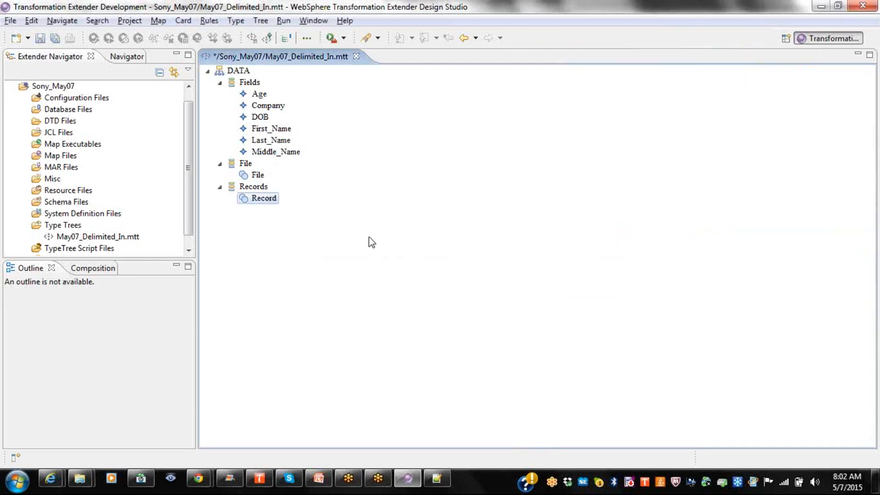
{"action": "right_click", "coordinate": [253, 175]}
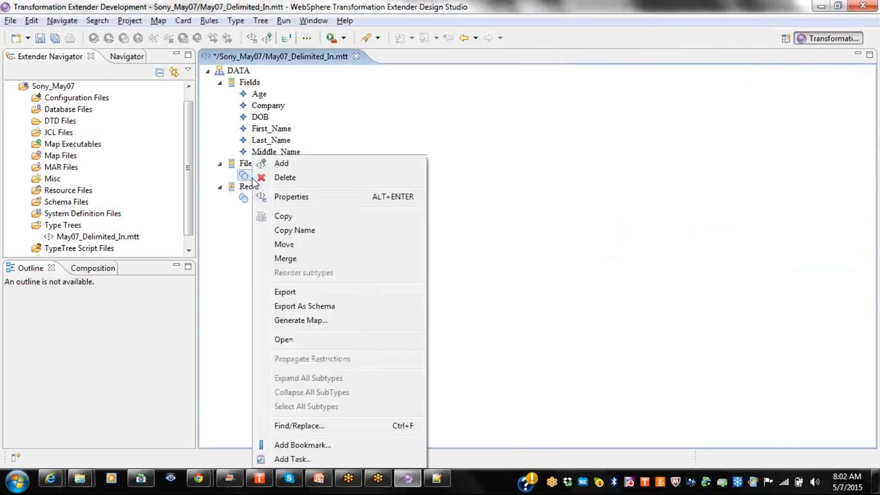
{"action": "left_click", "coordinate": [291, 196]}
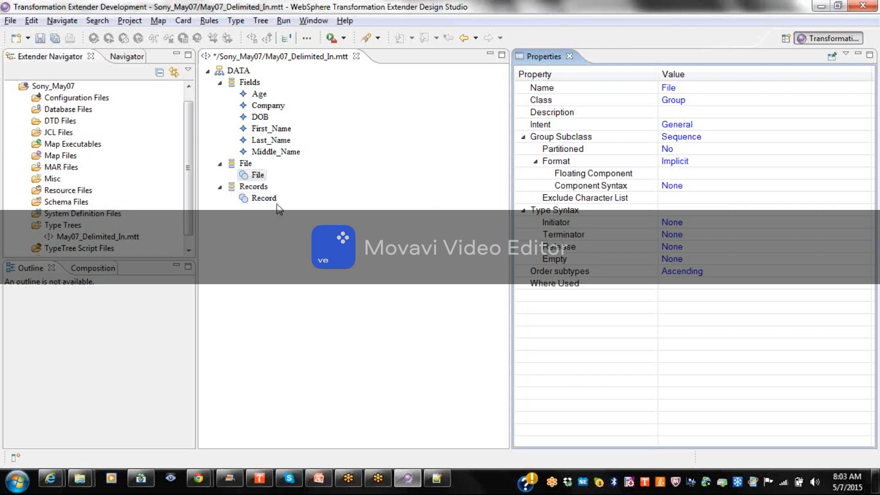
{"action": "left_click", "coordinate": [570, 56]}
Set Record's format to Implicit and component syntax to None, then save the type tree.
{"action": "left_click", "coordinate": [263, 200]}
{"action": "right_click", "coordinate": [262, 200]}
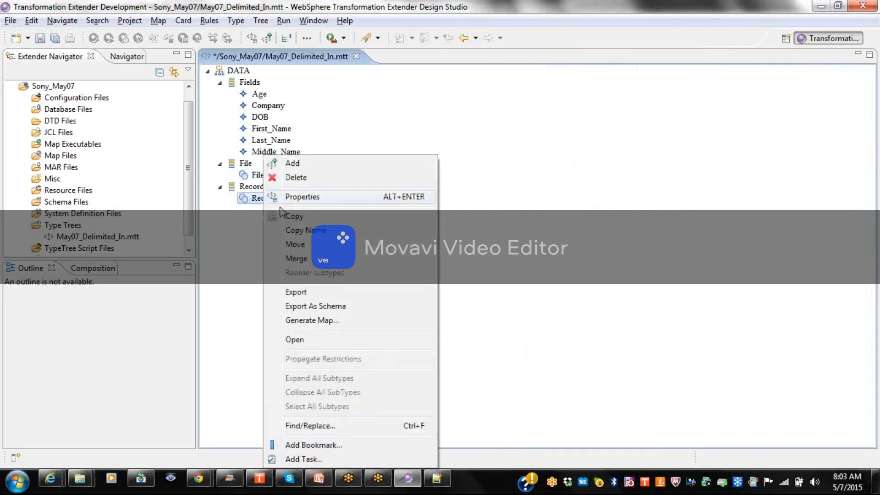
{"action": "left_click", "coordinate": [312, 197]}
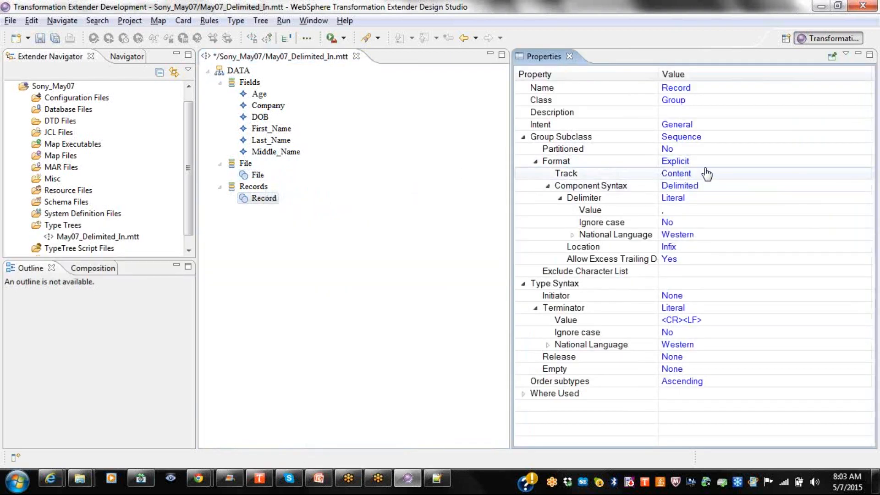
{"action": "left_click", "coordinate": [707, 166]}
{"action": "left_click", "coordinate": [706, 165]}
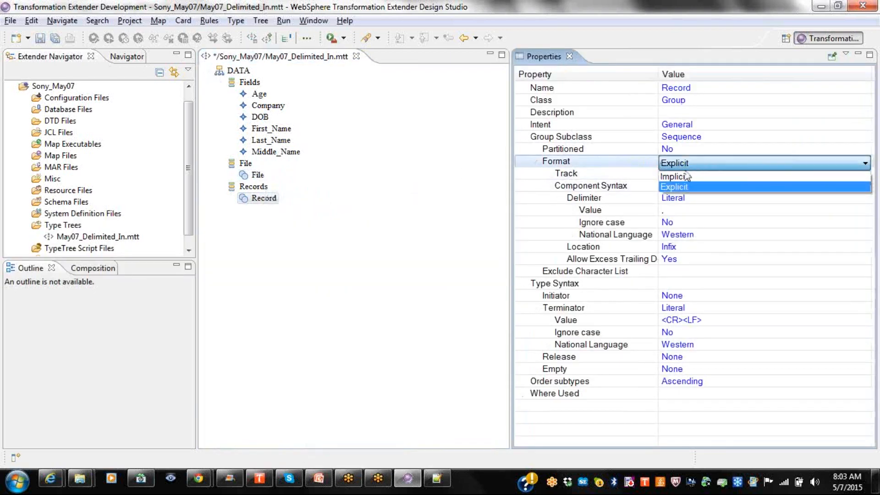
{"action": "left_click", "coordinate": [687, 178]}
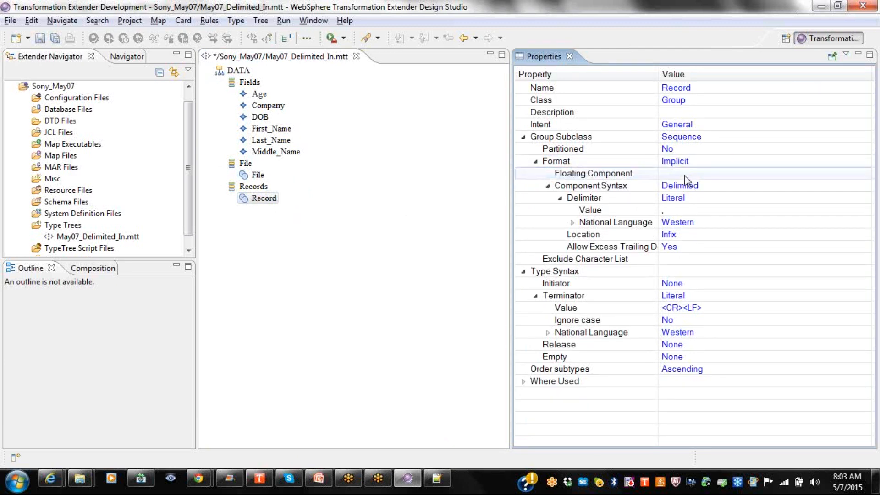
{"action": "left_click", "coordinate": [685, 185]}
{"action": "left_click", "coordinate": [685, 185]}
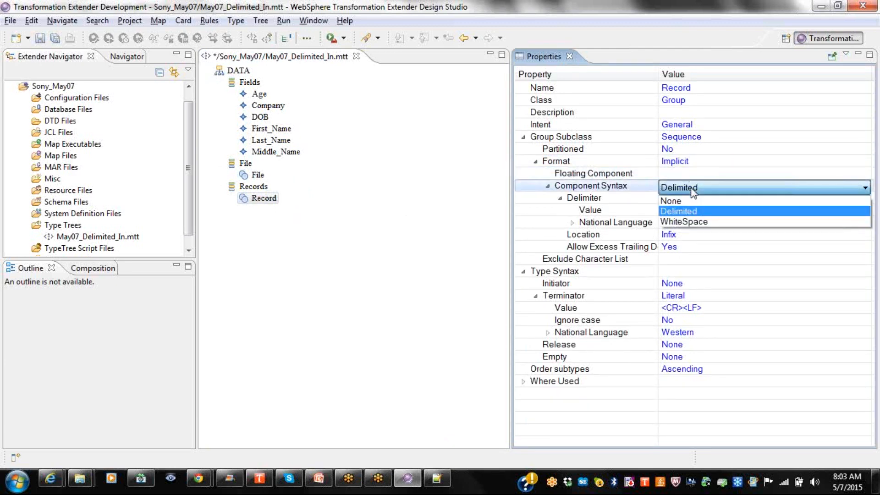
{"action": "left_click", "coordinate": [678, 198]}
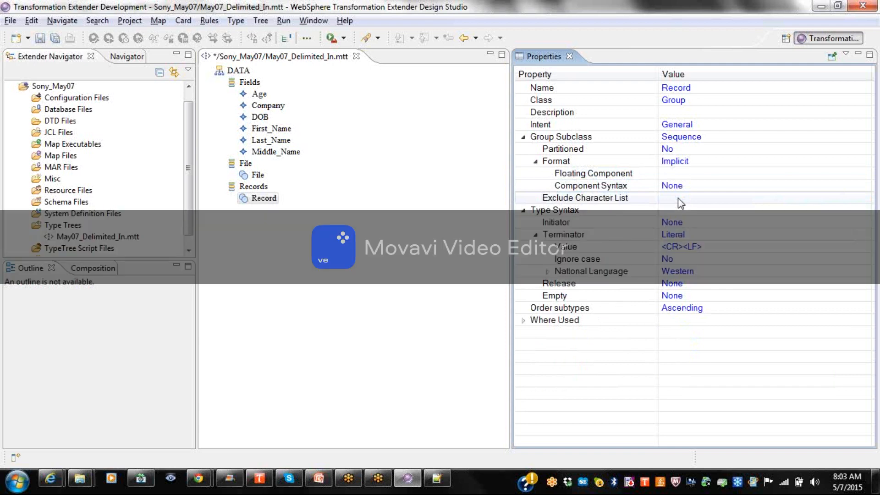
{"action": "left_click", "coordinate": [569, 56]}
{"action": "left_click", "coordinate": [40, 38]}
Set File's component syntax to Delimited, check the delimiter value, and save the tree.
{"action": "right_click", "coordinate": [256, 177]}
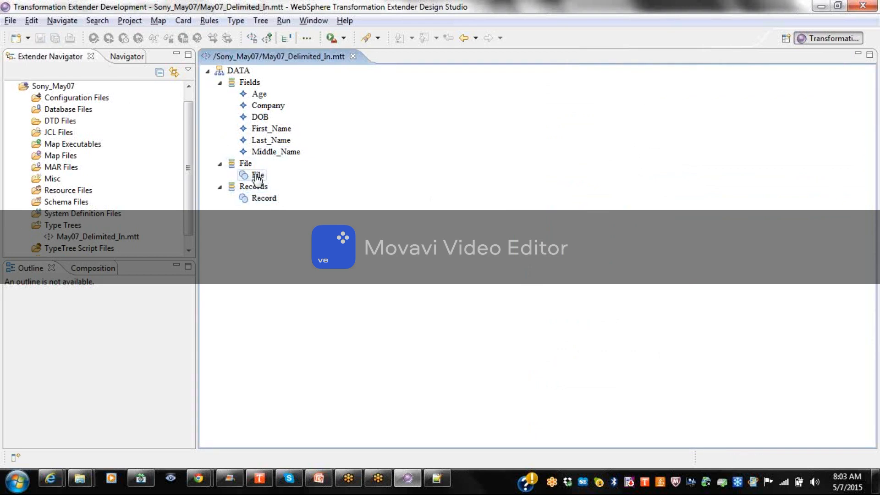
{"action": "left_click", "coordinate": [291, 198]}
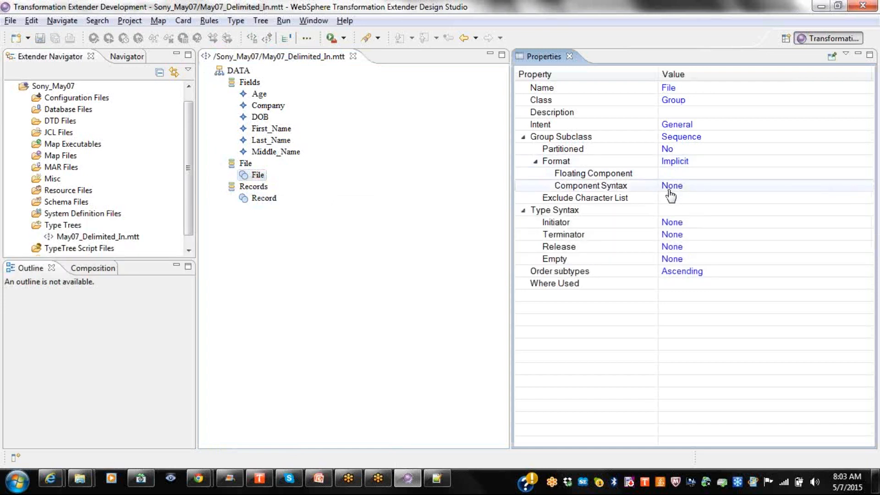
{"action": "left_click", "coordinate": [678, 189]}
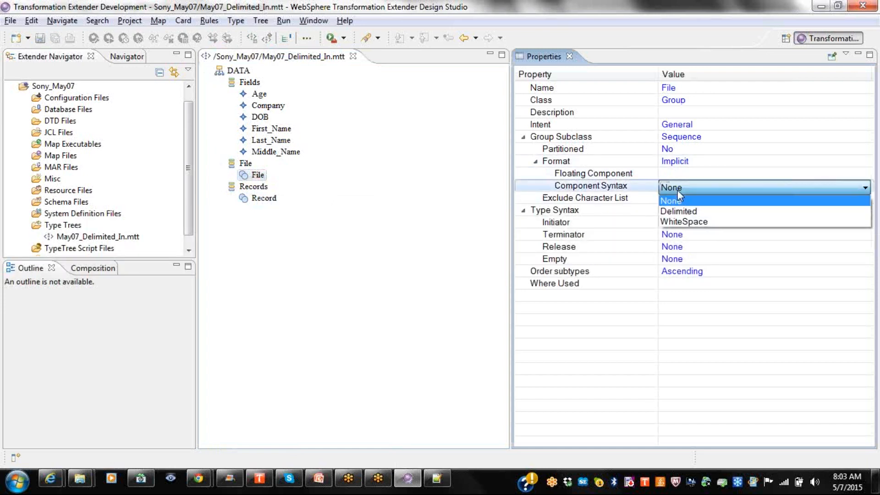
{"action": "left_click", "coordinate": [679, 211]}
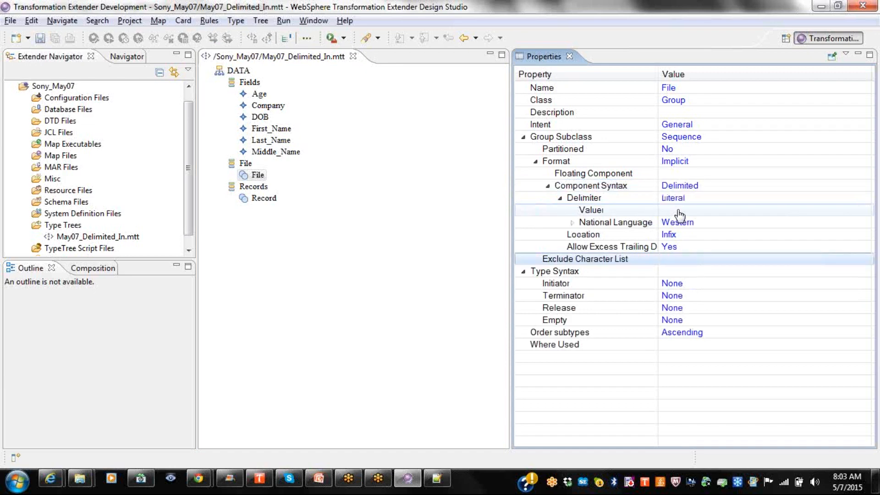
{"action": "left_click", "coordinate": [678, 211]}
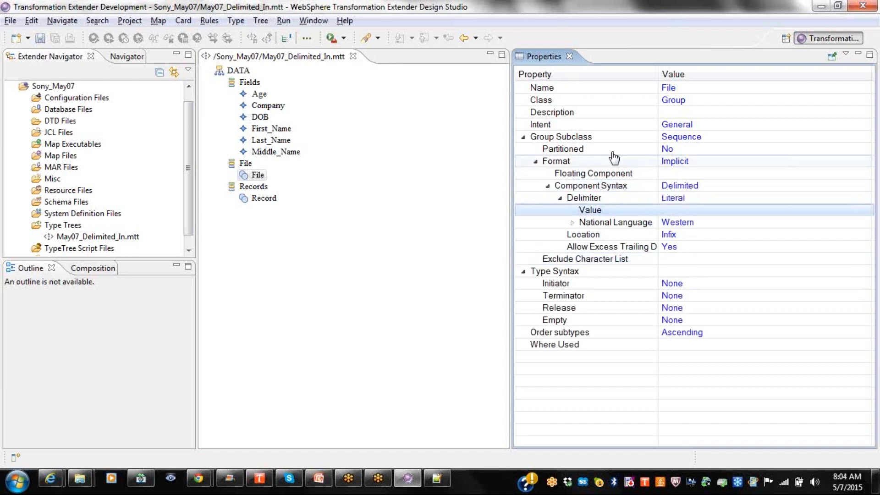
{"action": "left_click", "coordinate": [569, 56]}
{"action": "left_click", "coordinate": [39, 39]}
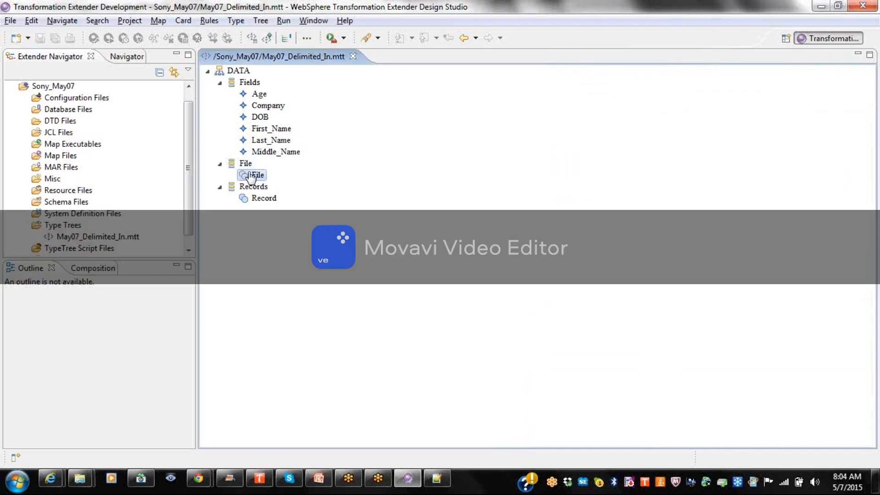
Change File's format to Explicit.
{"action": "right_click", "coordinate": [251, 178]}
{"action": "left_click", "coordinate": [259, 198]}
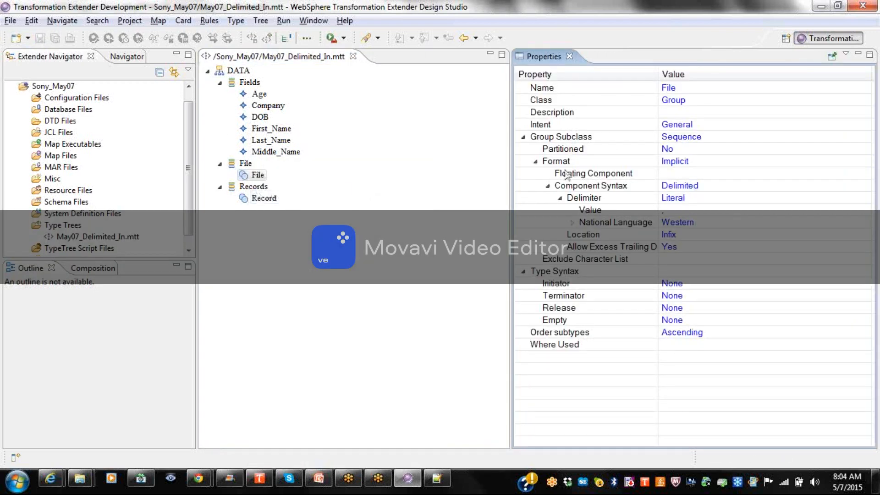
{"action": "left_click", "coordinate": [719, 162]}
{"action": "left_click", "coordinate": [683, 192]}
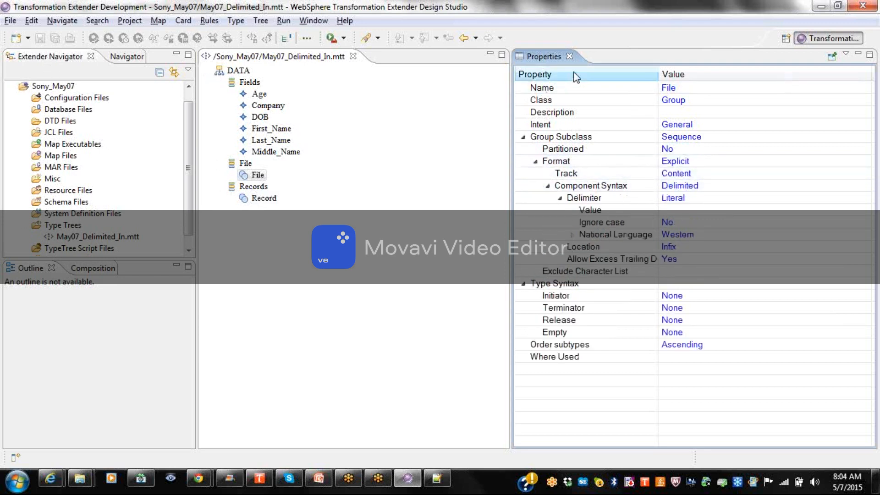
{"action": "left_click", "coordinate": [569, 56]}
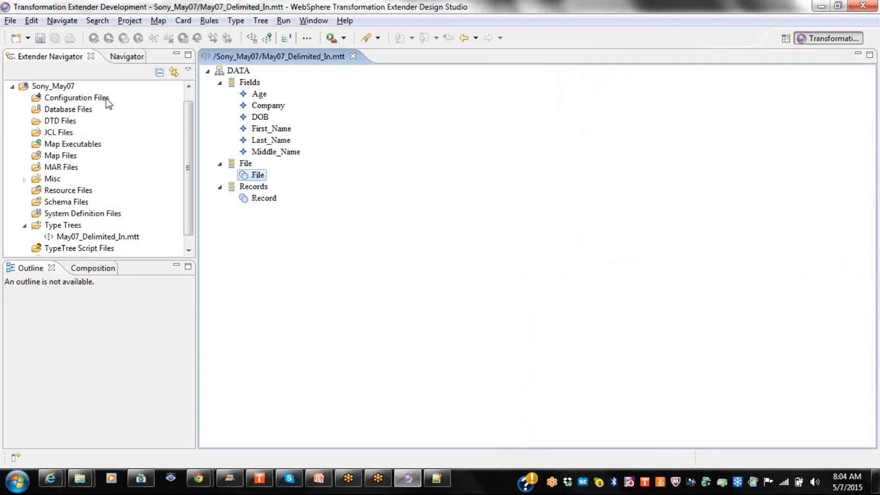
Save the tree and inspect File's data view and properties, including Record Records' fields.
{"action": "left_click", "coordinate": [40, 38]}
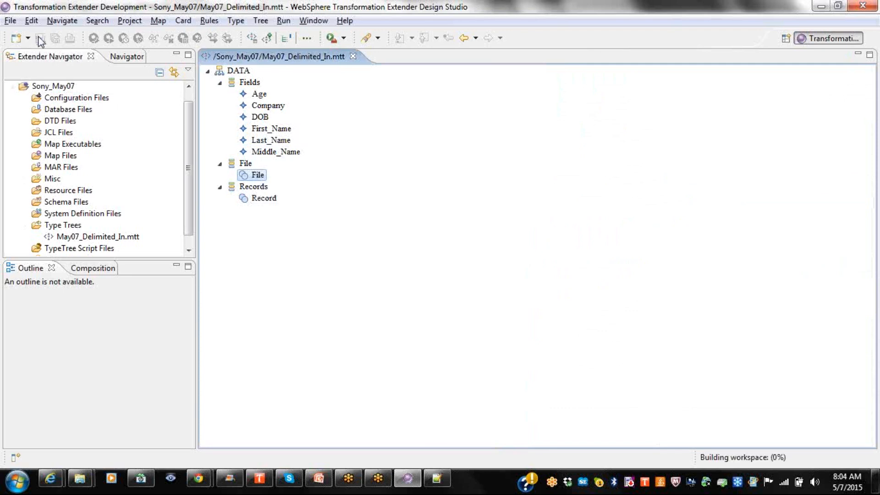
{"action": "double_click", "coordinate": [255, 179]}
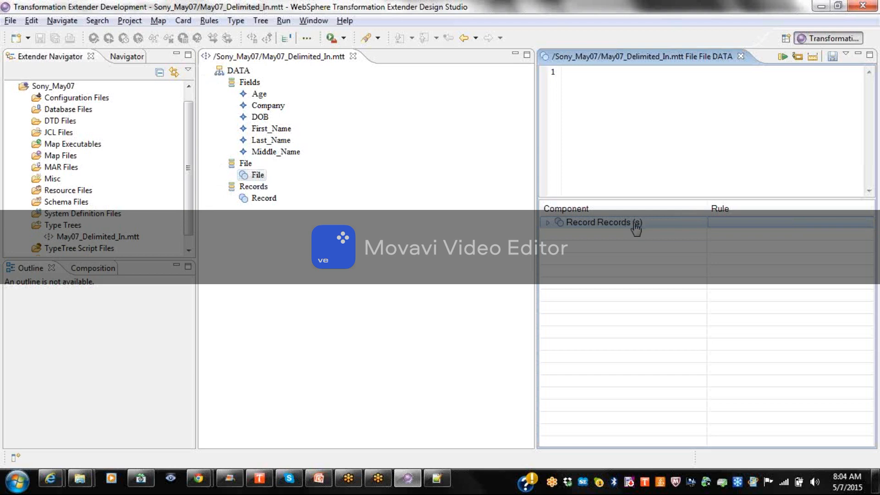
{"action": "right_click", "coordinate": [264, 181]}
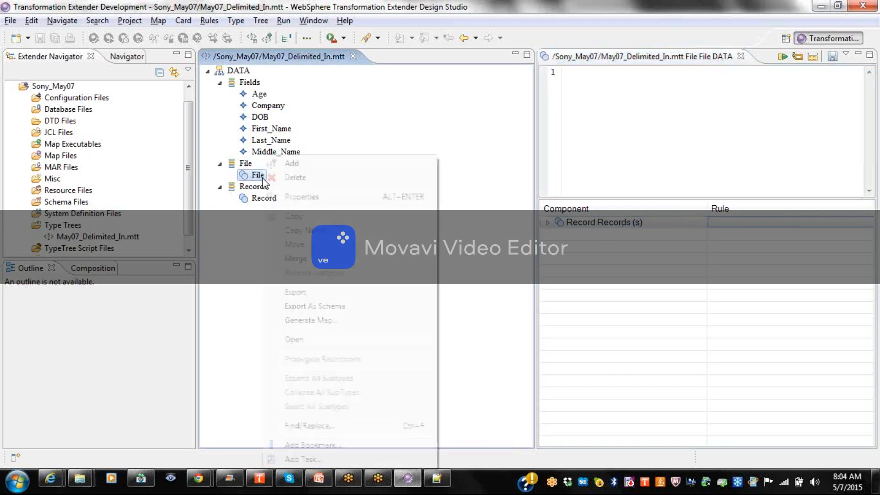
{"action": "left_click", "coordinate": [302, 198]}
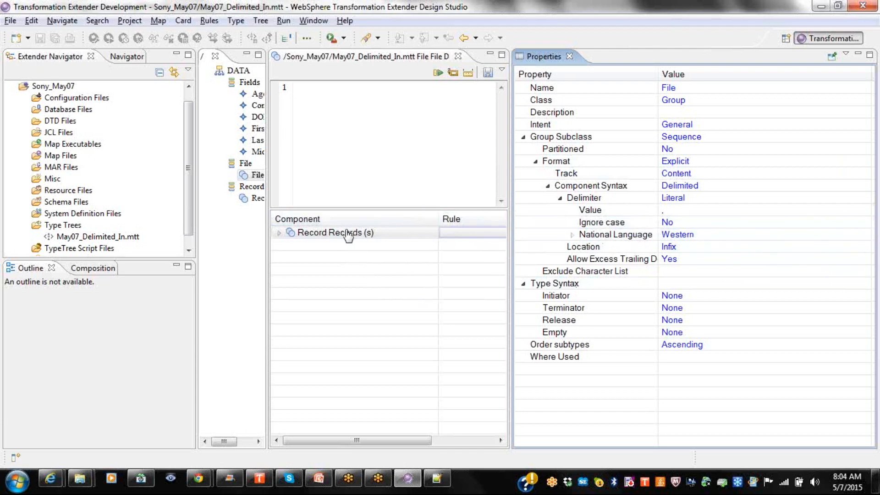
{"action": "left_click", "coordinate": [278, 233]}
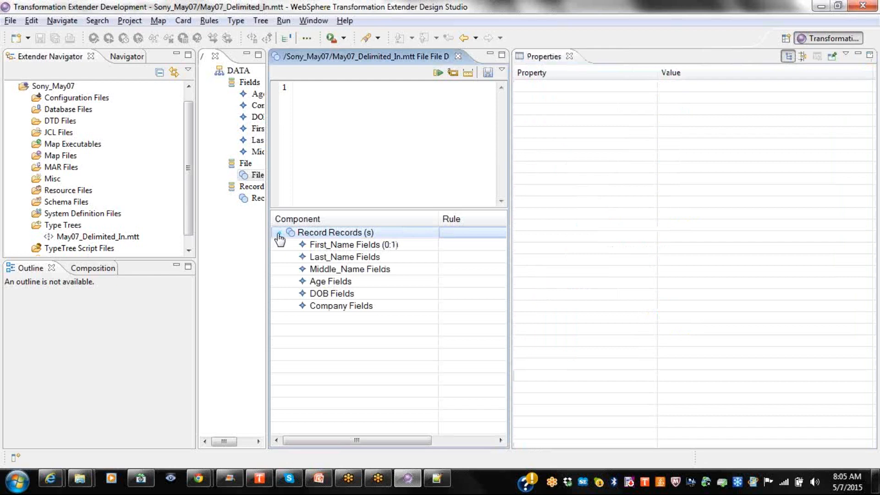
{"action": "left_click", "coordinate": [278, 233]}
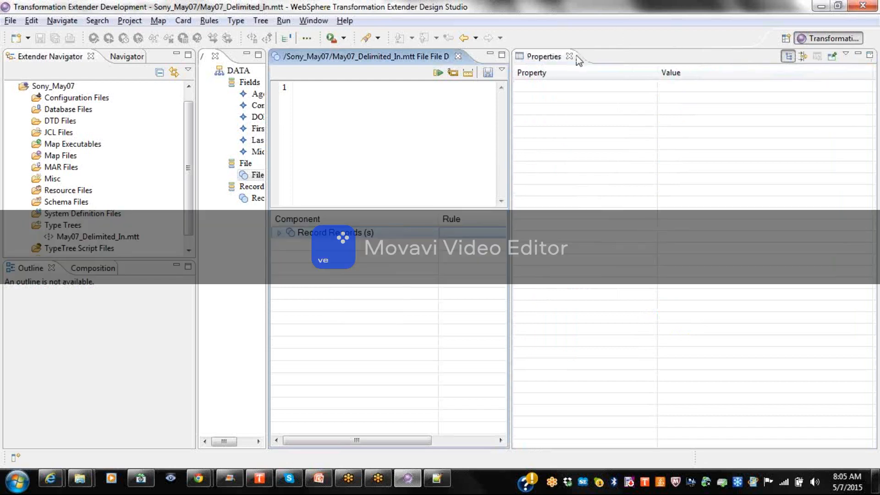
{"action": "left_click", "coordinate": [569, 56]}
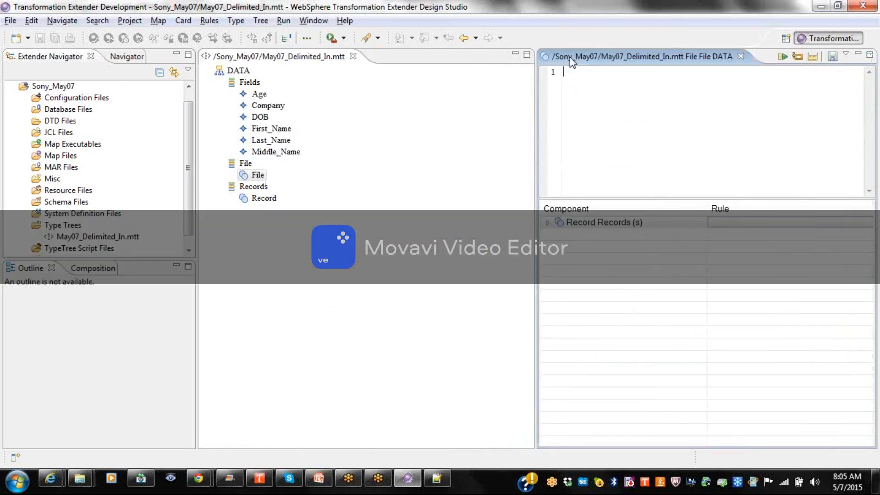
{"action": "left_click", "coordinate": [740, 56]}
Open Record's component editor to check its six fields, then close it.
{"action": "left_click", "coordinate": [262, 201]}
{"action": "right_click", "coordinate": [261, 203]}
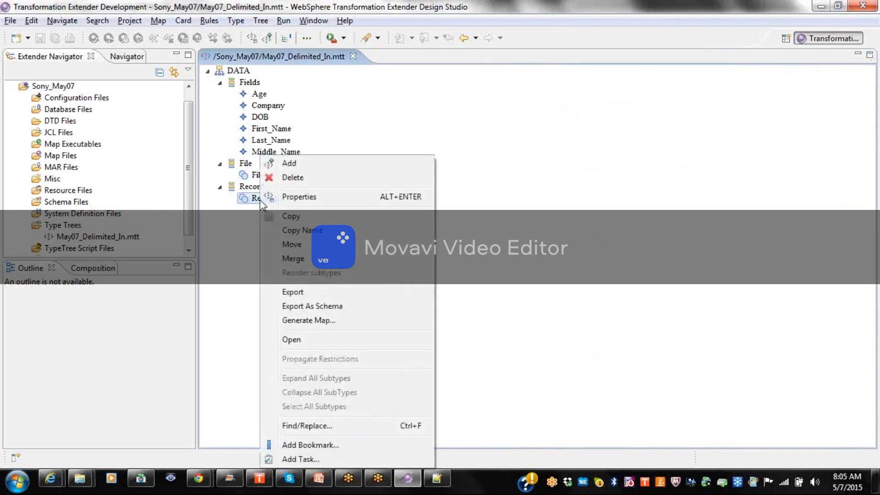
{"action": "left_click", "coordinate": [258, 200]}
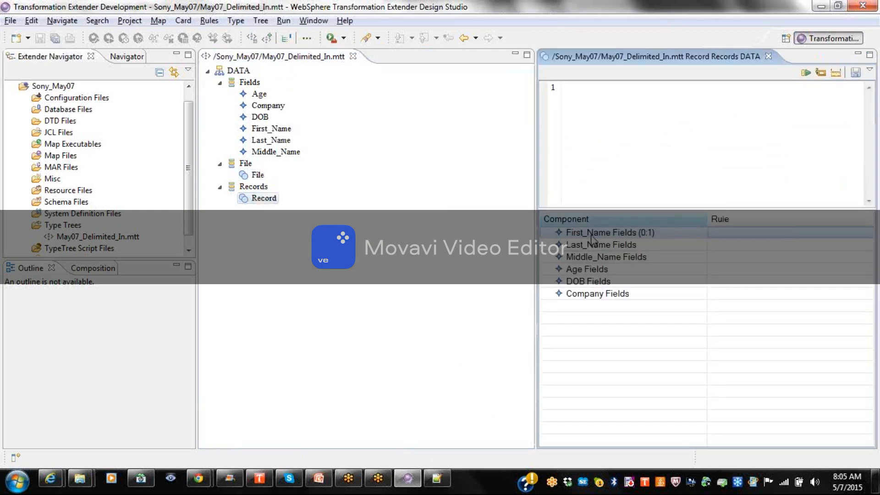
{"action": "left_click", "coordinate": [768, 56]}
Set Record to Explicit format with Delimited components using a comma (,) delimiter.
{"action": "right_click", "coordinate": [274, 201]}
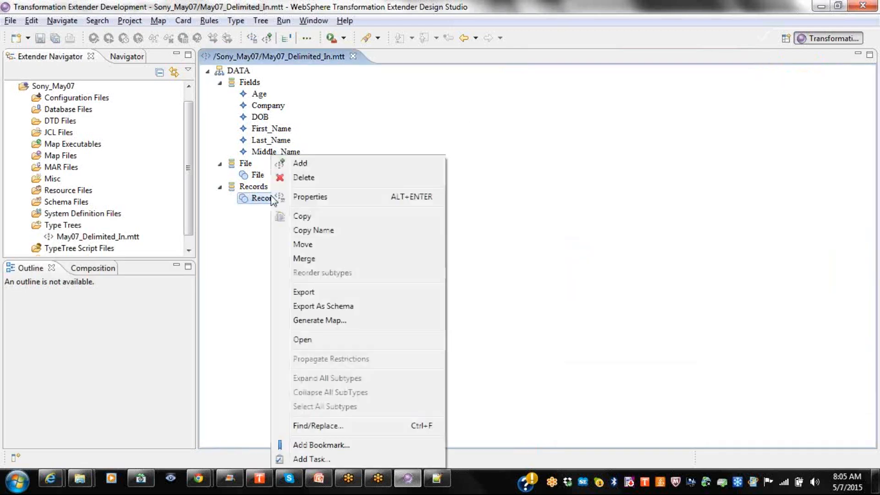
{"action": "left_click", "coordinate": [303, 196]}
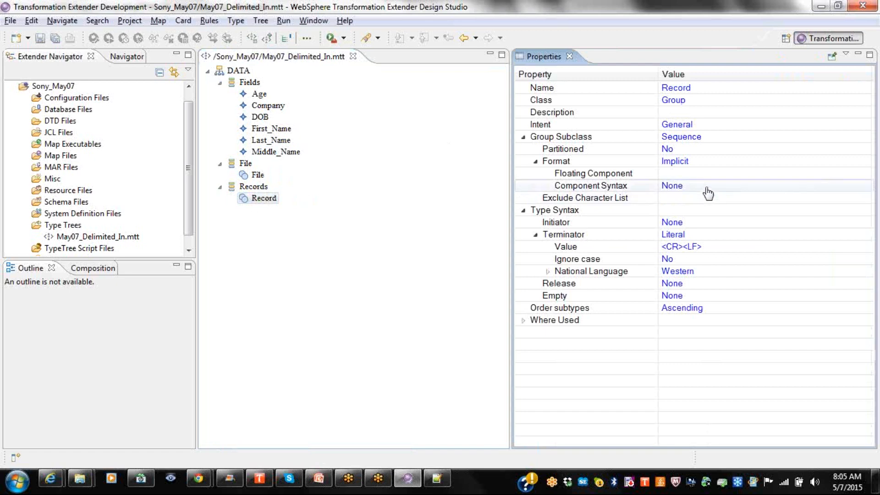
{"action": "left_click", "coordinate": [707, 169]}
{"action": "left_click", "coordinate": [700, 164]}
{"action": "left_click", "coordinate": [677, 187]}
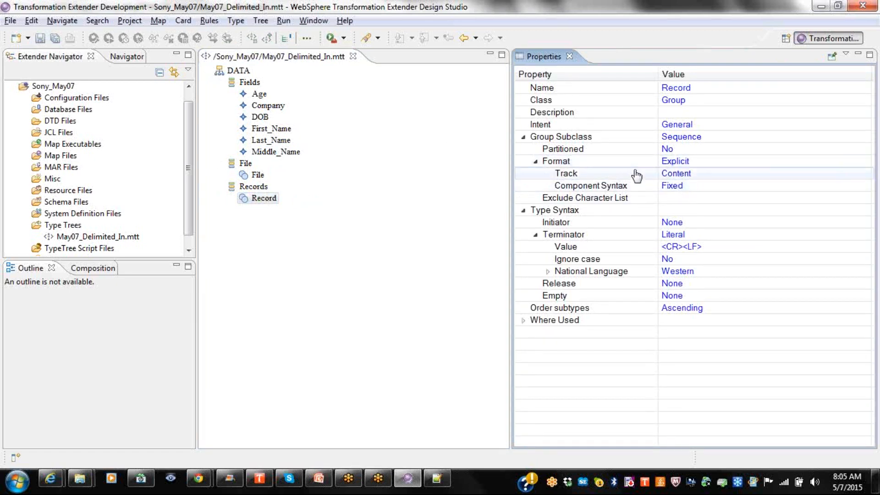
{"action": "left_click", "coordinate": [715, 188]}
{"action": "left_click", "coordinate": [715, 188]}
{"action": "left_click", "coordinate": [687, 212]}
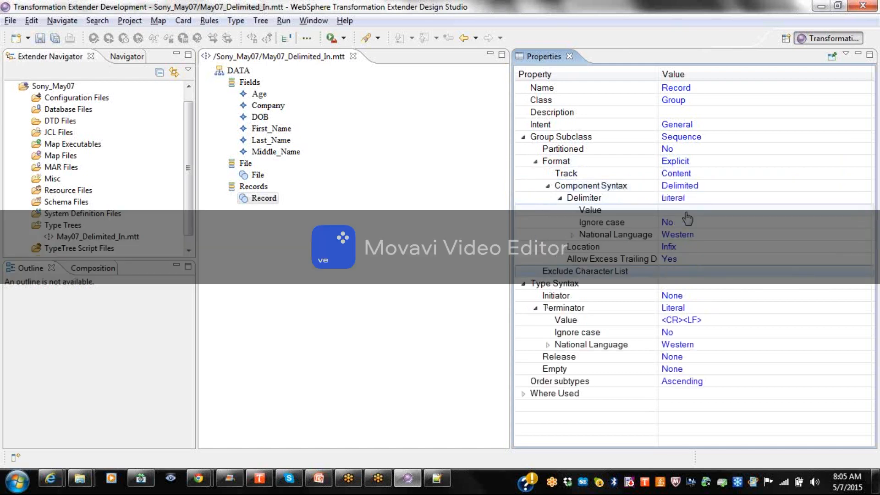
{"action": "left_click", "coordinate": [687, 212]}
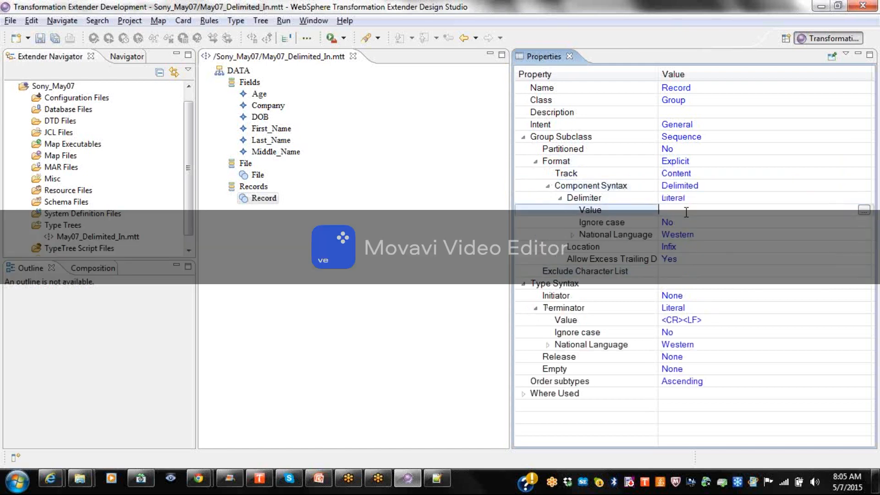
{"action": "type", "text": ","}
{"action": "key", "text": "Return"}
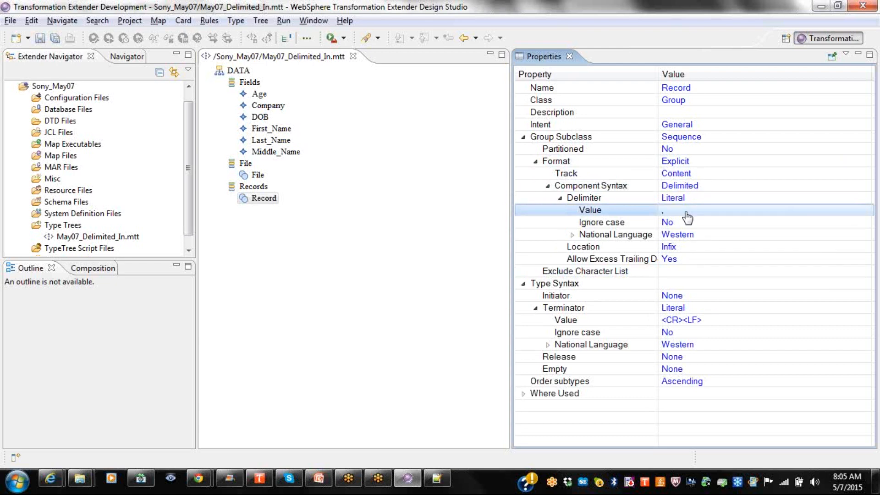
{"action": "left_click", "coordinate": [569, 56]}
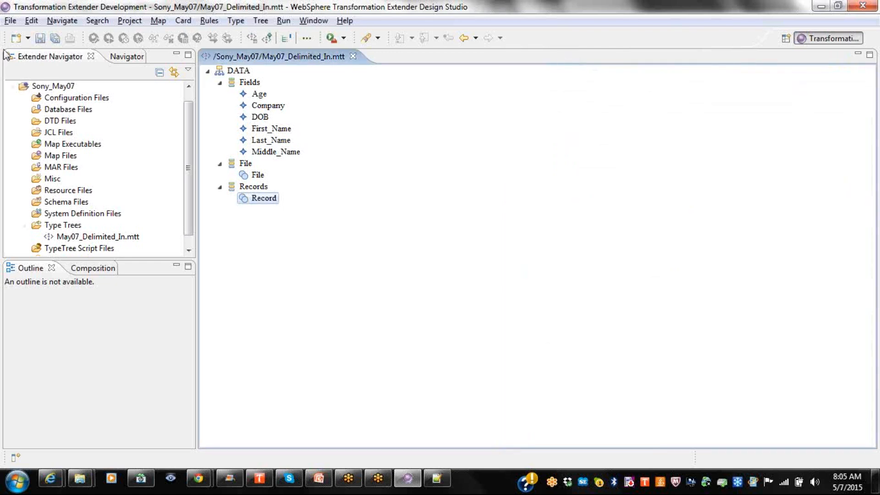
Save the tree, then set File's format to Implicit and component syntax to None.
{"action": "left_click", "coordinate": [39, 38]}
{"action": "left_click", "coordinate": [258, 176]}
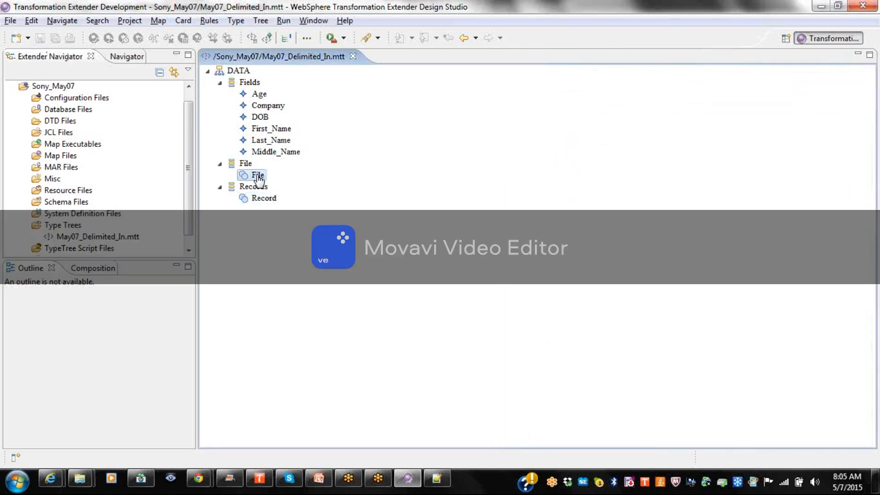
{"action": "right_click", "coordinate": [258, 178]}
{"action": "left_click", "coordinate": [298, 197]}
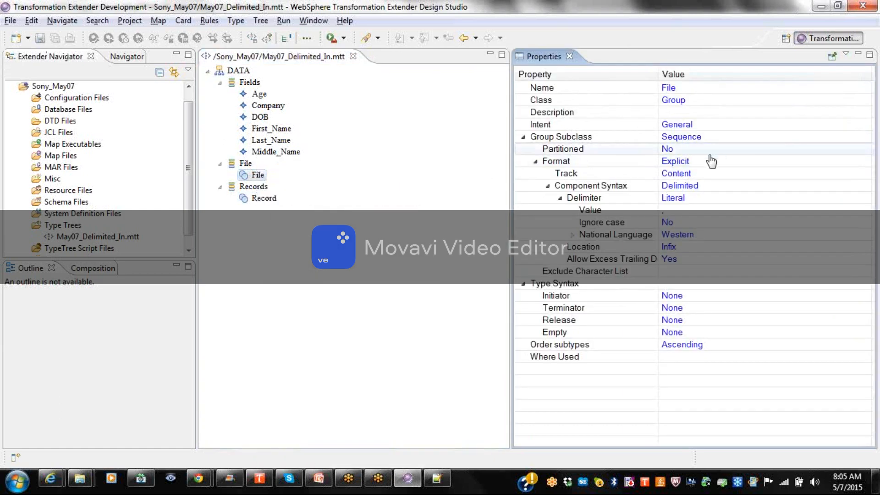
{"action": "left_click", "coordinate": [710, 155]}
{"action": "left_click", "coordinate": [711, 161]}
{"action": "left_click", "coordinate": [710, 161]}
{"action": "left_click", "coordinate": [670, 177]}
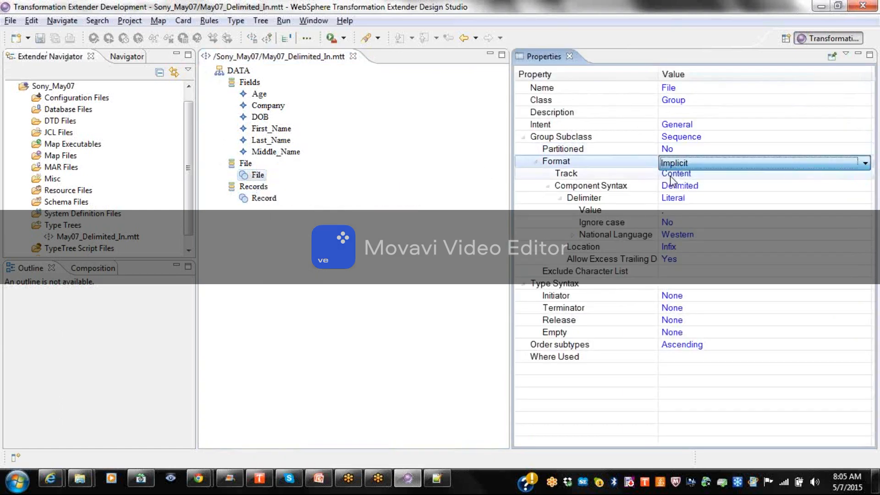
{"action": "left_click", "coordinate": [674, 186]}
{"action": "left_click", "coordinate": [674, 185]}
{"action": "left_click", "coordinate": [678, 199]}
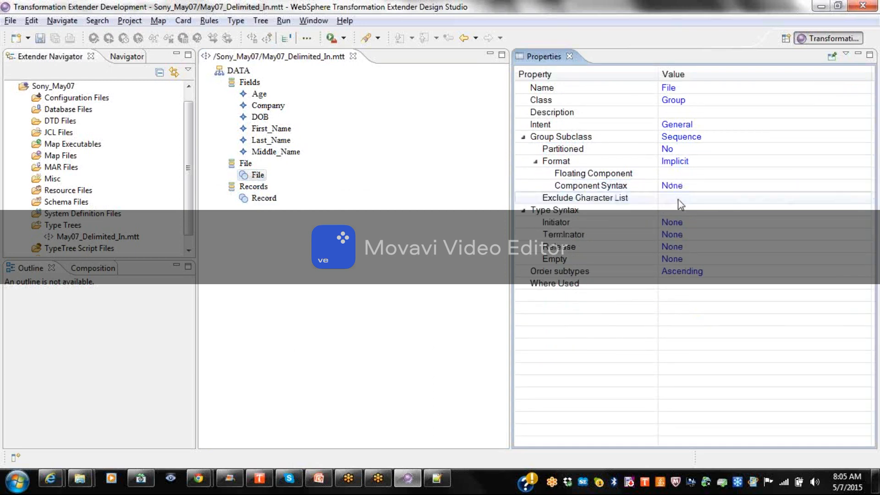
{"action": "left_click", "coordinate": [570, 56]}
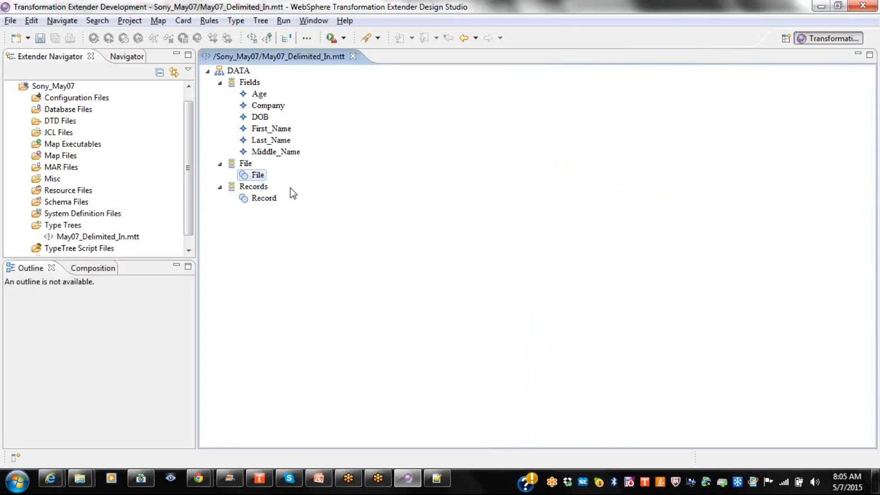
Verify File's components show Record Records (s) with its fields, recheck File's properties, and close the editor.
{"action": "double_click", "coordinate": [258, 176]}
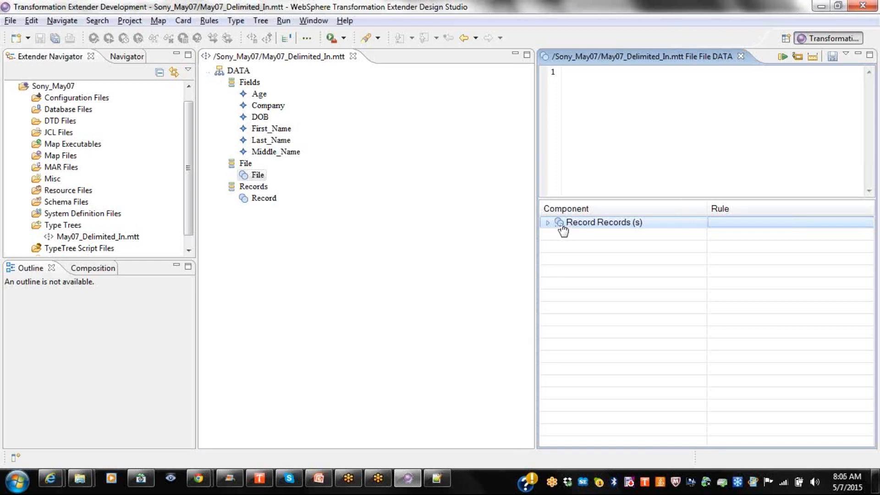
{"action": "left_click", "coordinate": [548, 224]}
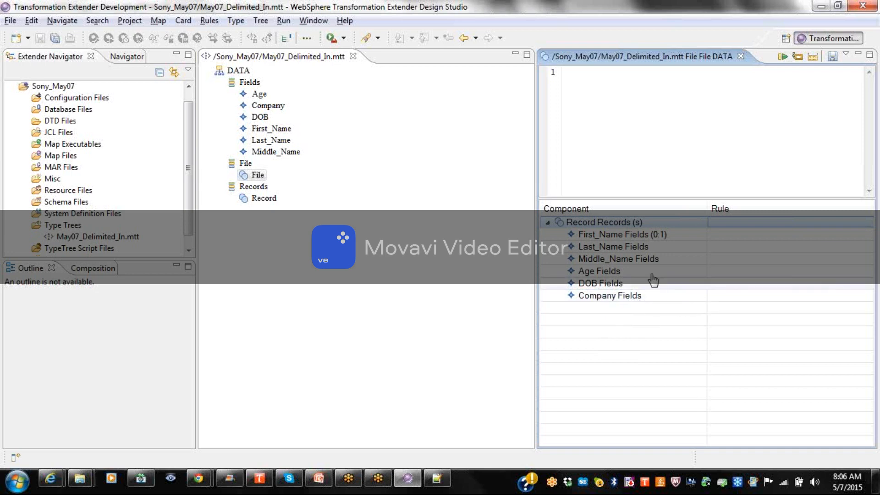
{"action": "left_click", "coordinate": [741, 56]}
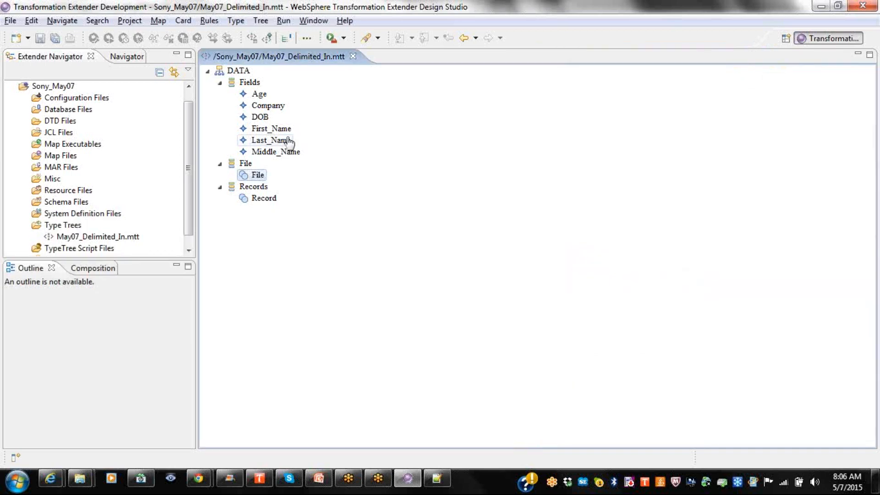
{"action": "double_click", "coordinate": [253, 178]}
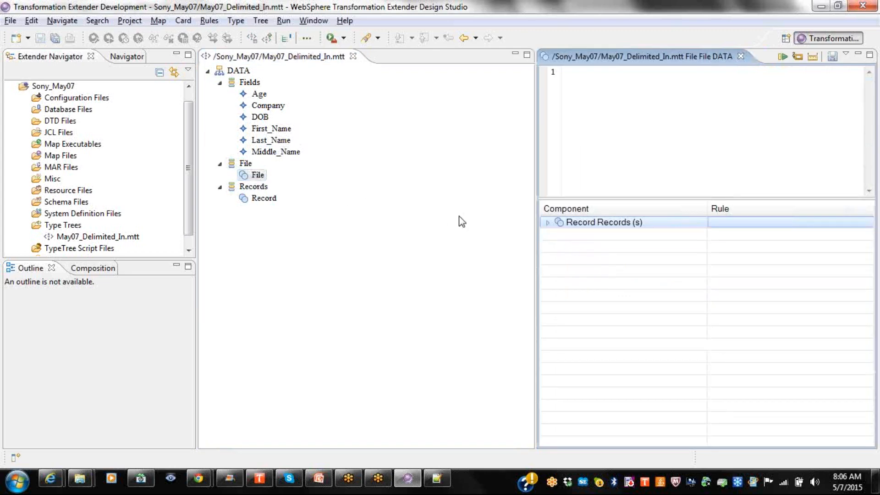
{"action": "right_click", "coordinate": [260, 180]}
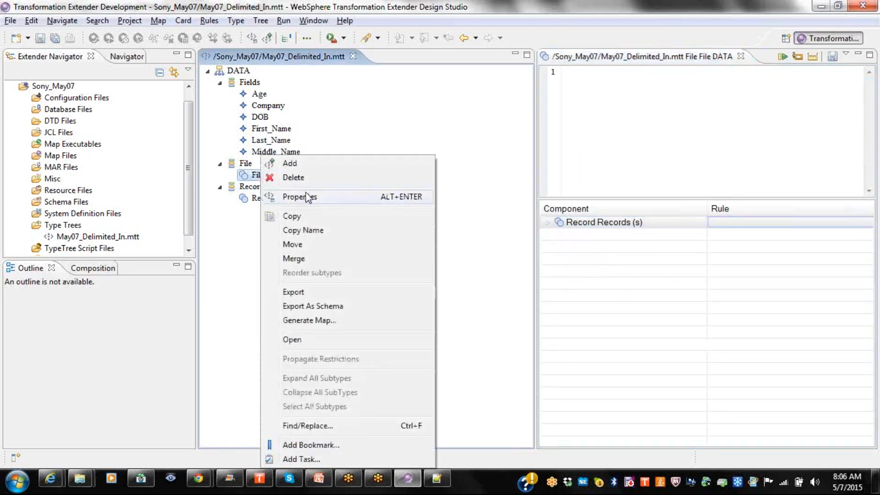
{"action": "left_click", "coordinate": [298, 196]}
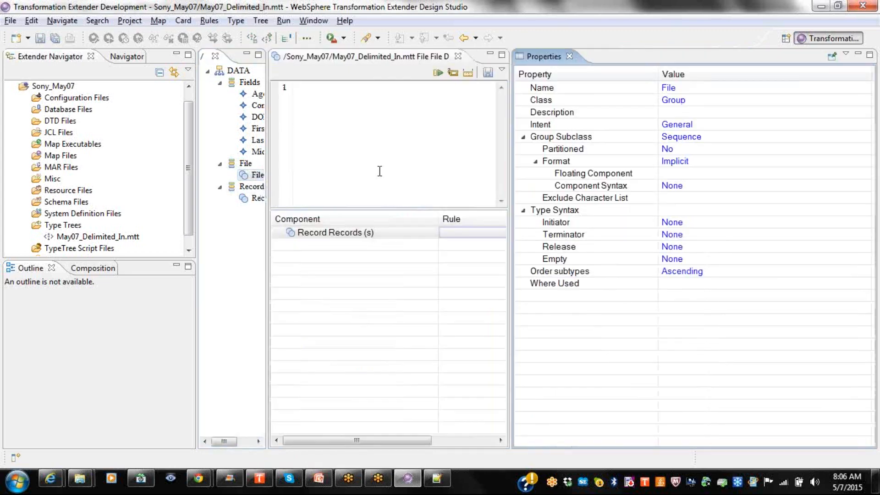
{"action": "left_click", "coordinate": [571, 56]}
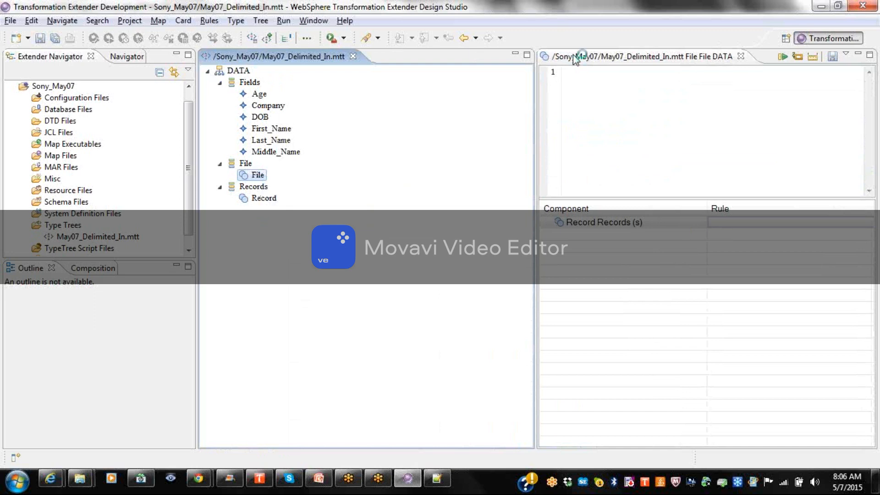
{"action": "right_click", "coordinate": [255, 179]}
{"action": "left_click", "coordinate": [250, 196]}
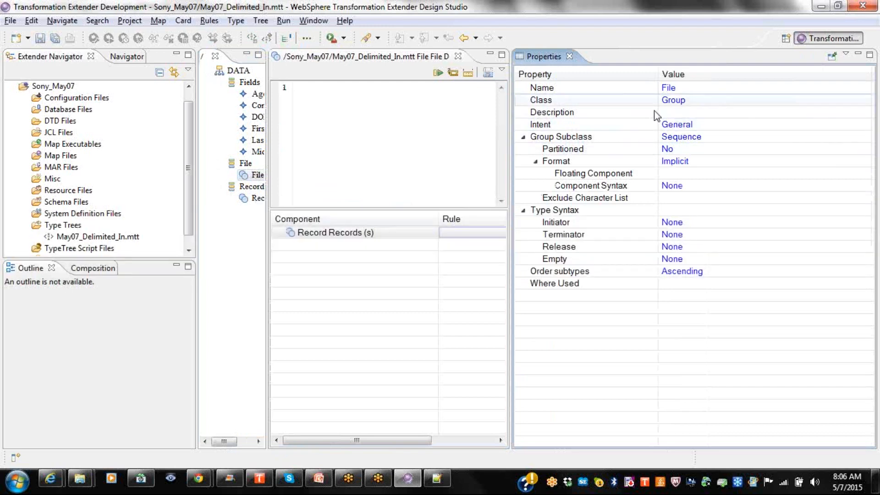
{"action": "left_click", "coordinate": [569, 56]}
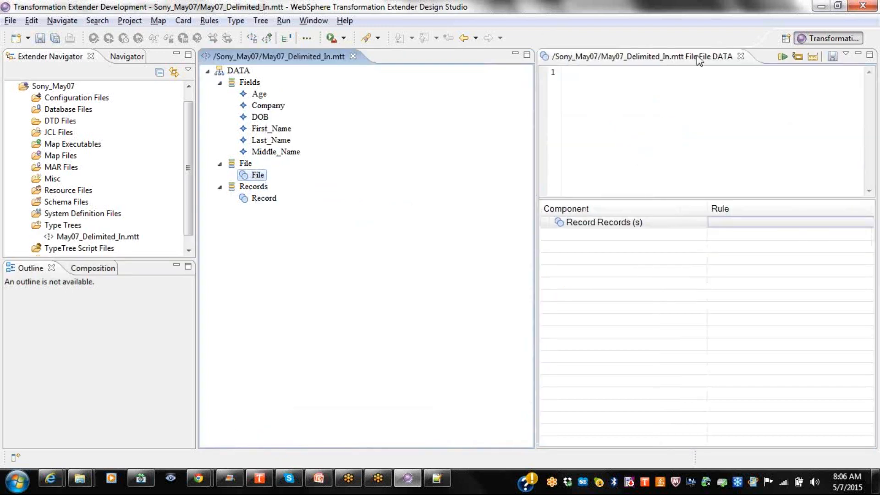
{"action": "left_click", "coordinate": [741, 56]}
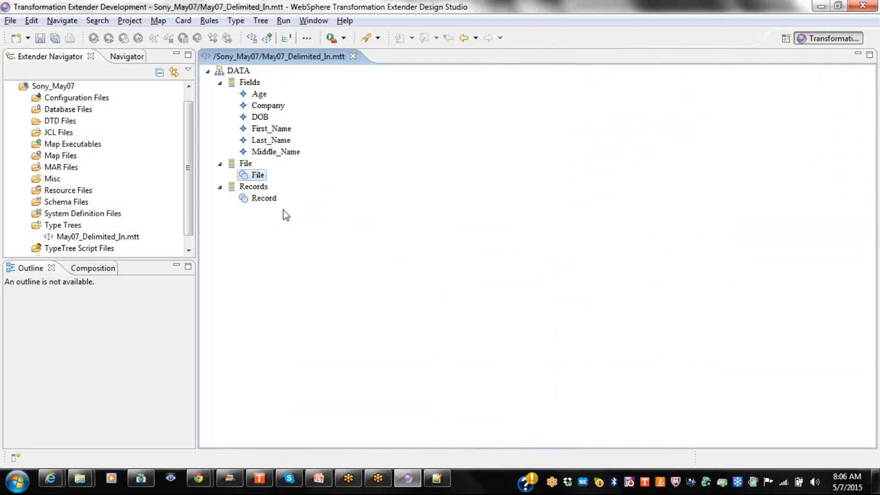
Review Record's delimited properties and save May07_Delimited_In.mtt.
{"action": "right_click", "coordinate": [273, 203]}
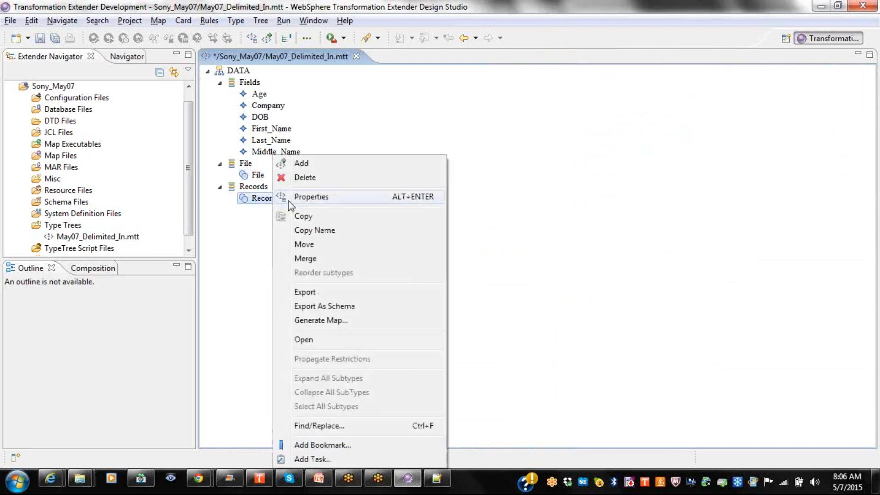
{"action": "left_click", "coordinate": [305, 198]}
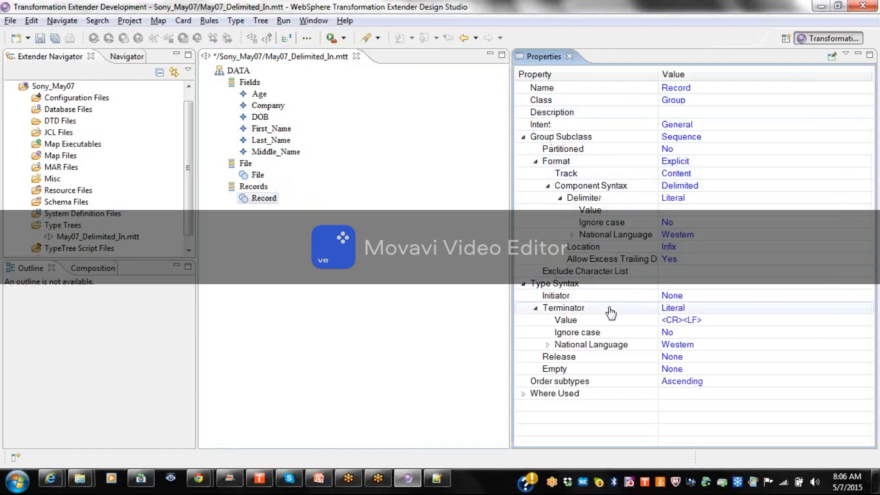
{"action": "left_click", "coordinate": [565, 59]}
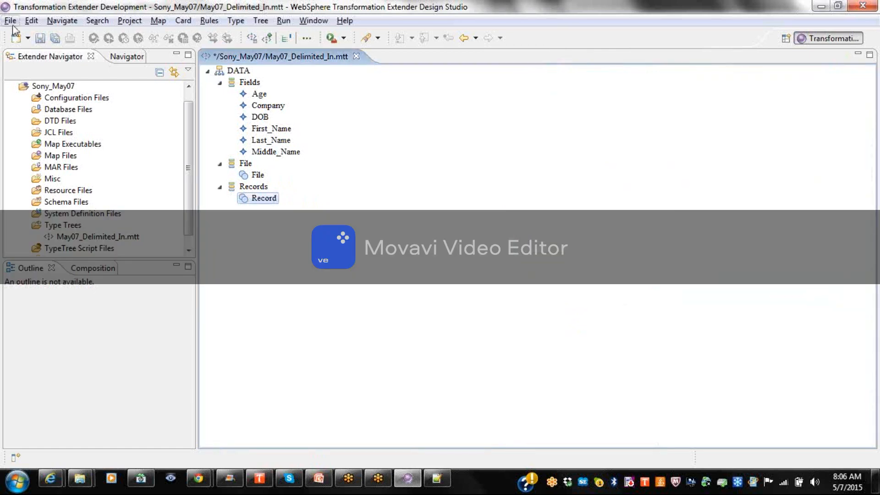
{"action": "left_click", "coordinate": [40, 37]}
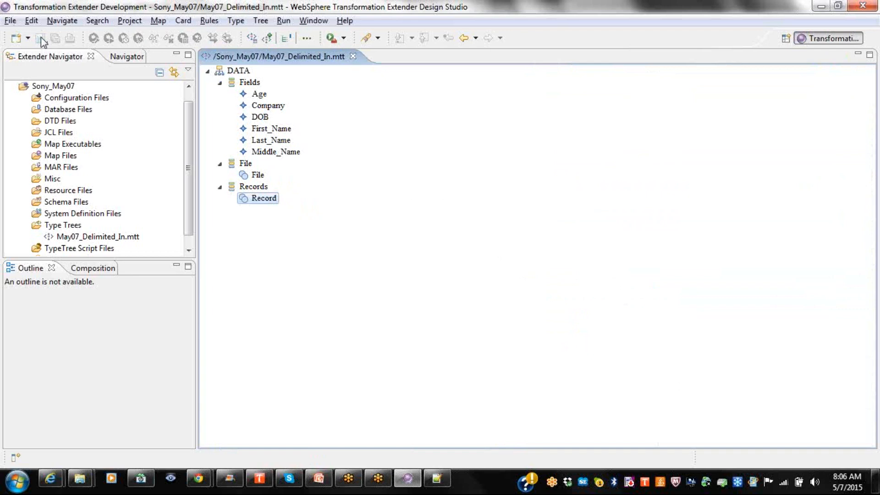
{"action": "double_click", "coordinate": [257, 176]}
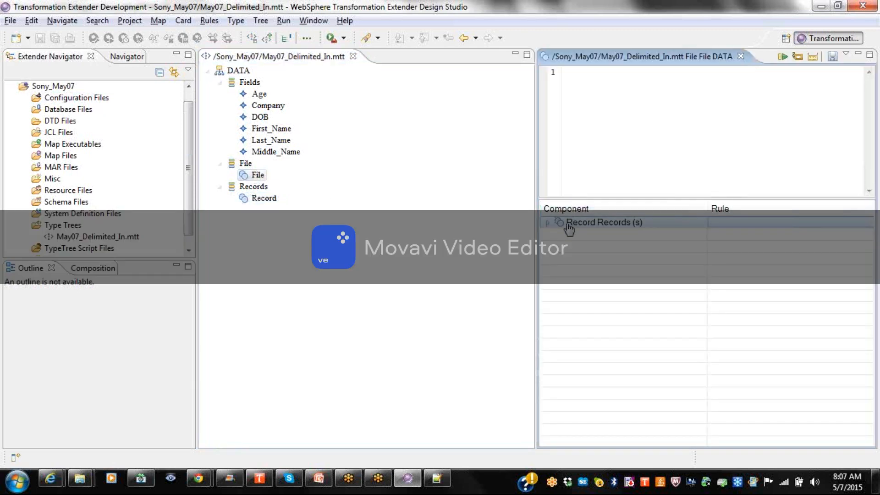
Replace File's Record Records component with a fresh one ranged 1:s, keep the changes, and save the tree.
{"action": "key", "text": "Delete"}
{"action": "left_click_drag", "start_coordinate": [257, 198], "coordinate": [586, 226]}
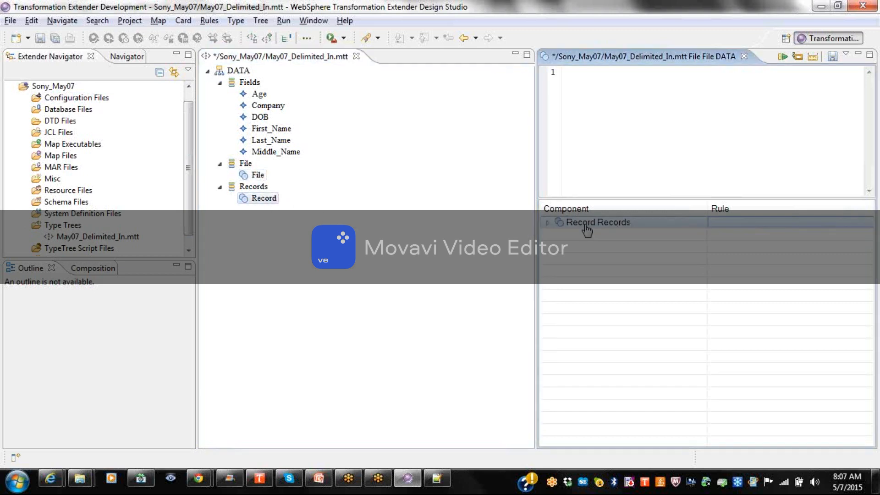
{"action": "right_click", "coordinate": [585, 225]}
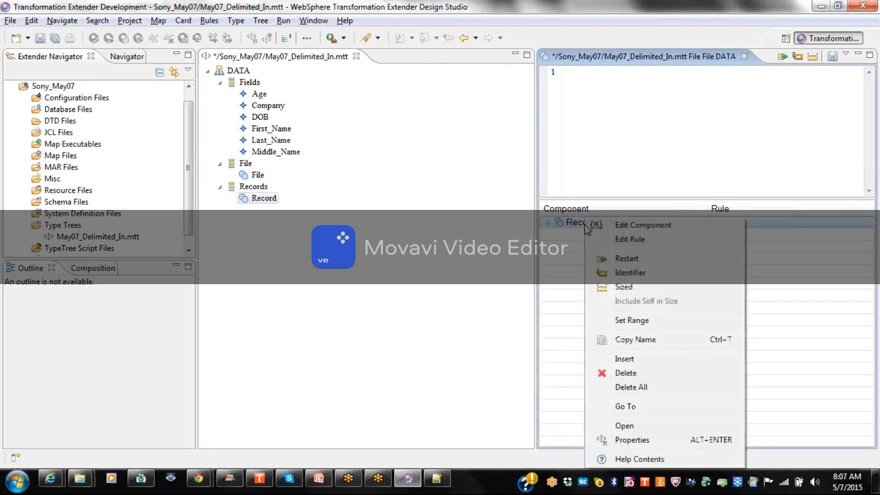
{"action": "left_click", "coordinate": [637, 320]}
{"action": "double_click", "coordinate": [492, 216]}
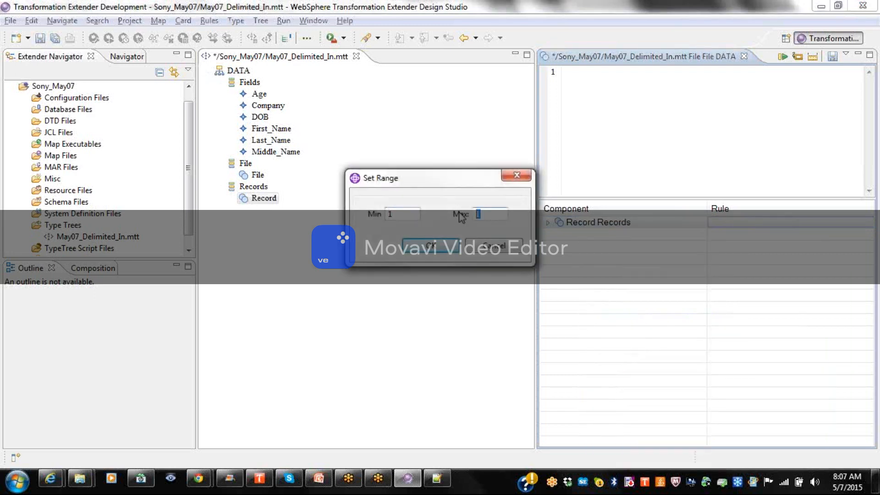
{"action": "left_click", "coordinate": [441, 246]}
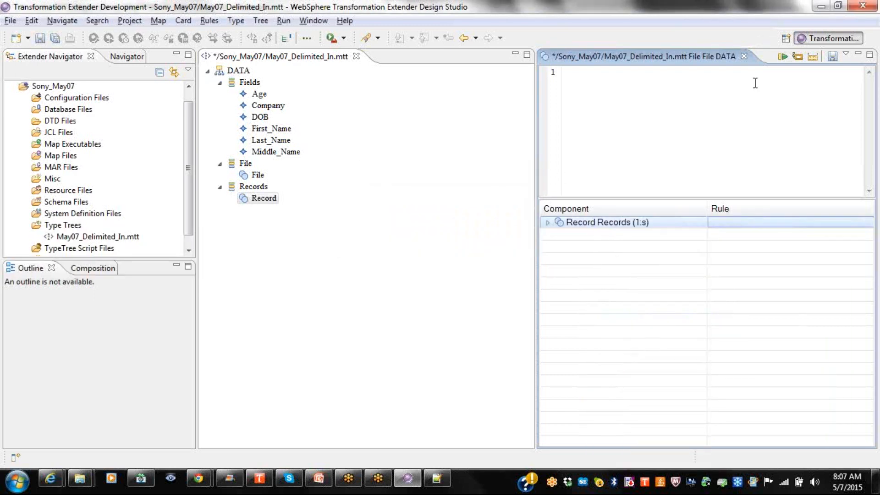
{"action": "left_click", "coordinate": [744, 56]}
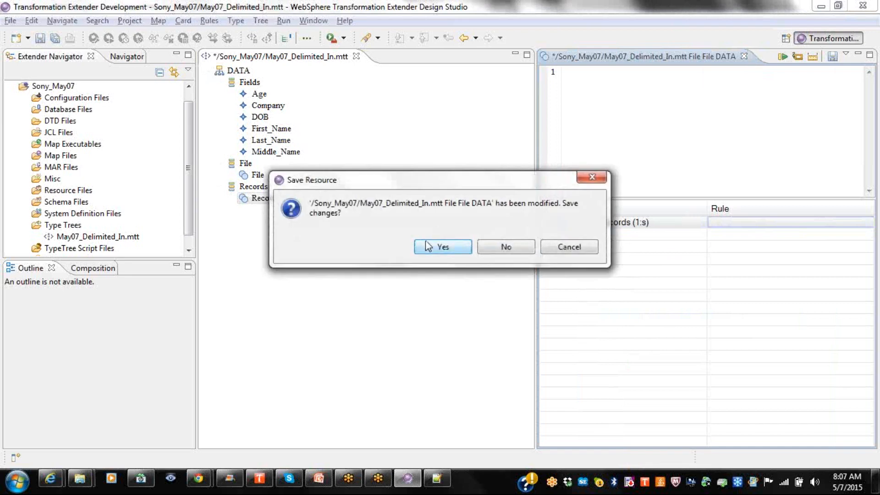
{"action": "left_click", "coordinate": [428, 247]}
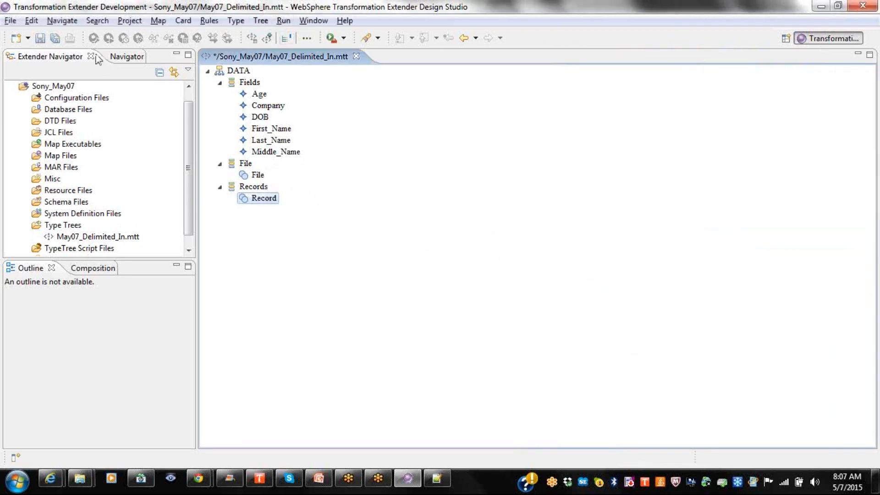
{"action": "left_click", "coordinate": [52, 39]}
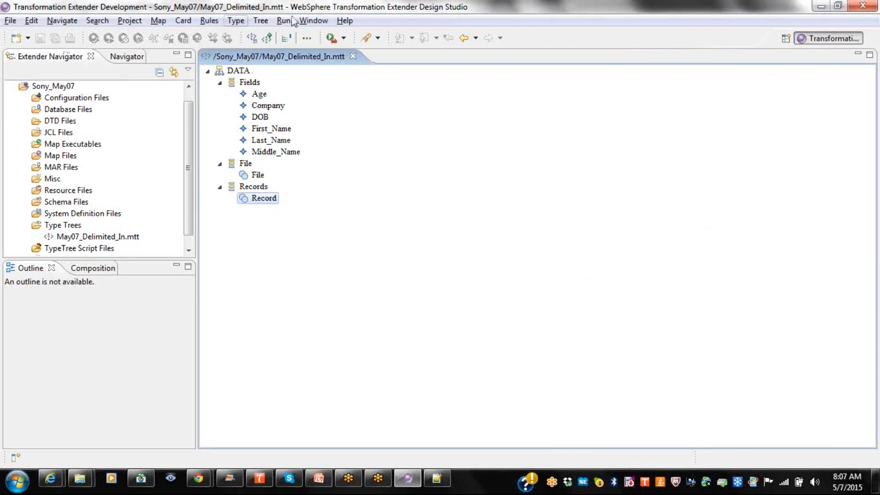
Run a Tree > Analyze > Structure and Logic check, read the reported warning, then save.
{"action": "left_click", "coordinate": [260, 20]}
{"action": "mouse_move", "coordinate": [302, 70]}
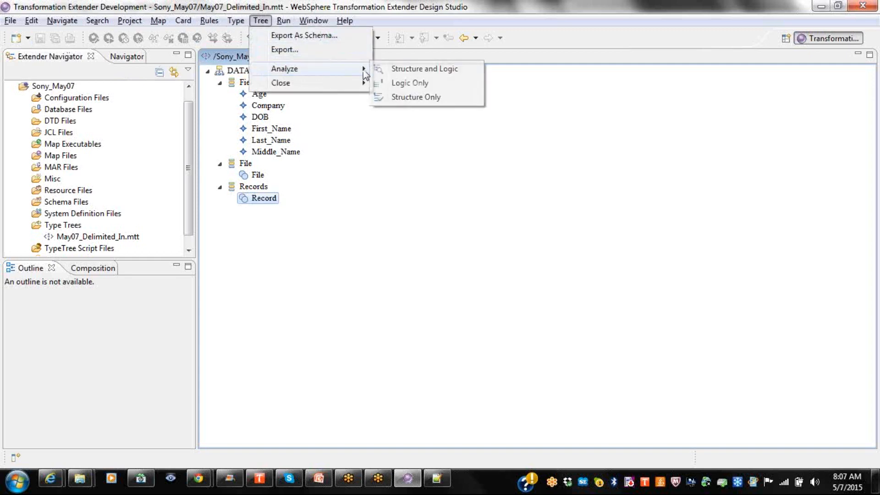
{"action": "left_click", "coordinate": [404, 71]}
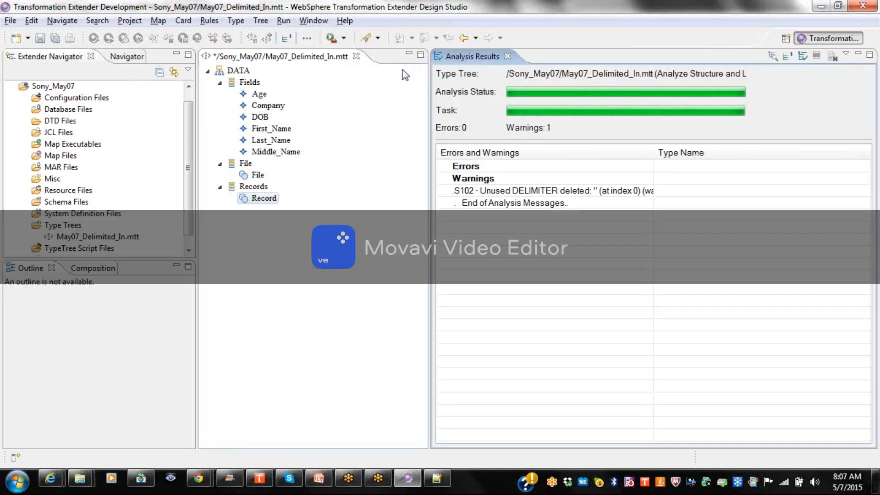
{"action": "double_click", "coordinate": [654, 152]}
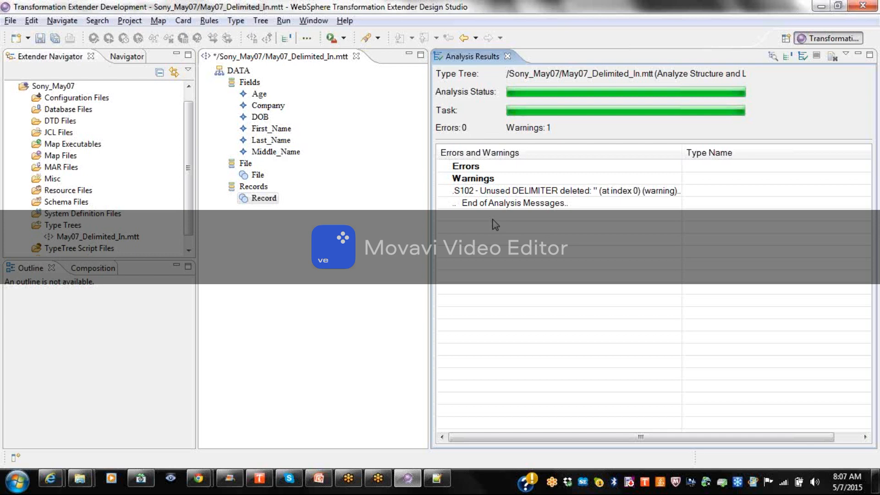
{"action": "left_click", "coordinate": [508, 56]}
{"action": "left_click", "coordinate": [40, 38]}
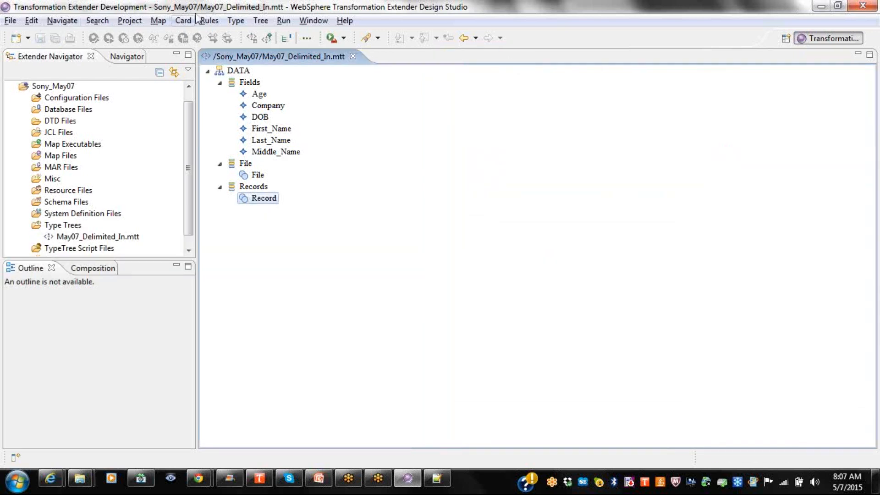
Rerun the Structure and Logic analysis and save the tree again.
{"action": "left_click", "coordinate": [260, 20]}
{"action": "mouse_move", "coordinate": [340, 68]}
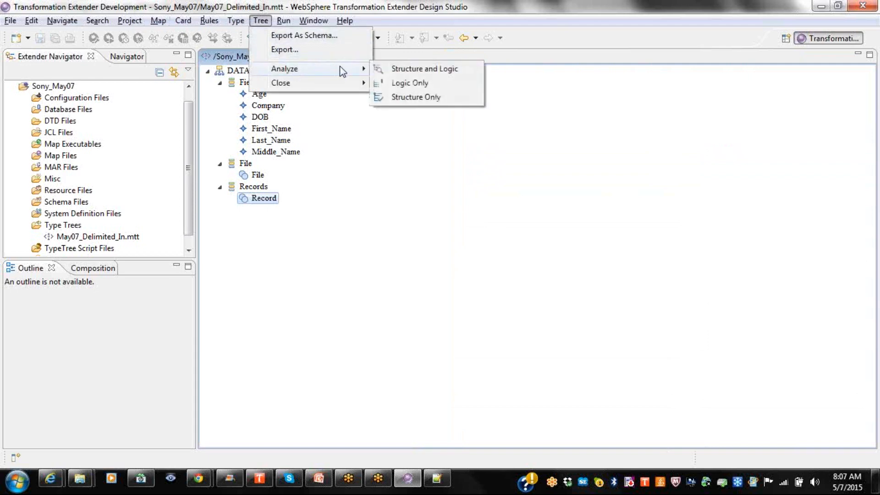
{"action": "left_click", "coordinate": [393, 69]}
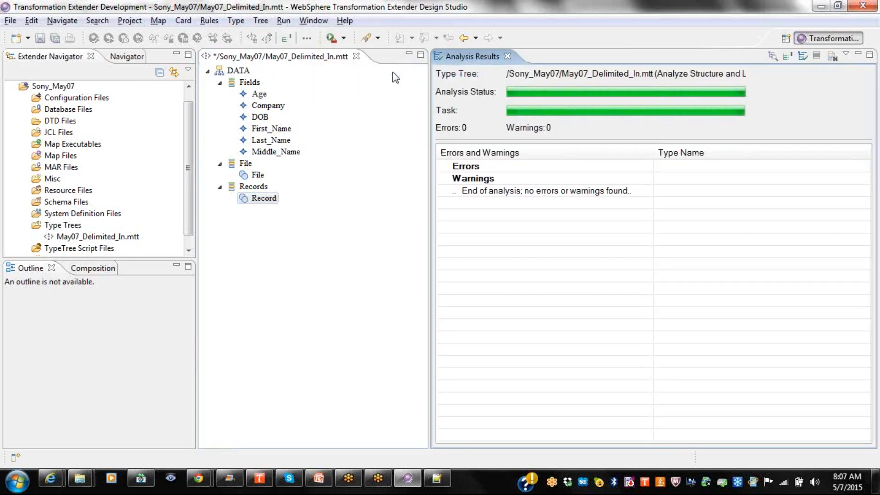
{"action": "left_click", "coordinate": [508, 56]}
{"action": "left_click", "coordinate": [40, 39]}
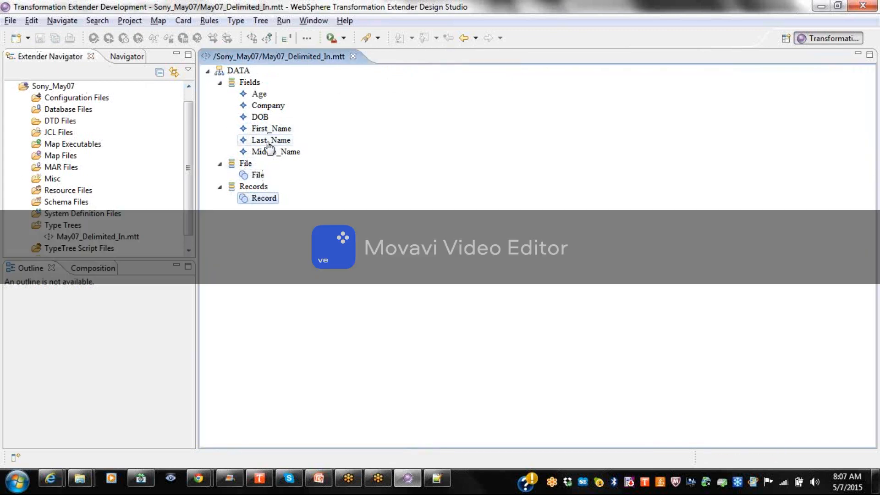
Check Record's component fields, run a final analysis reporting 0 errors and 0 warnings, and save.
{"action": "double_click", "coordinate": [264, 199]}
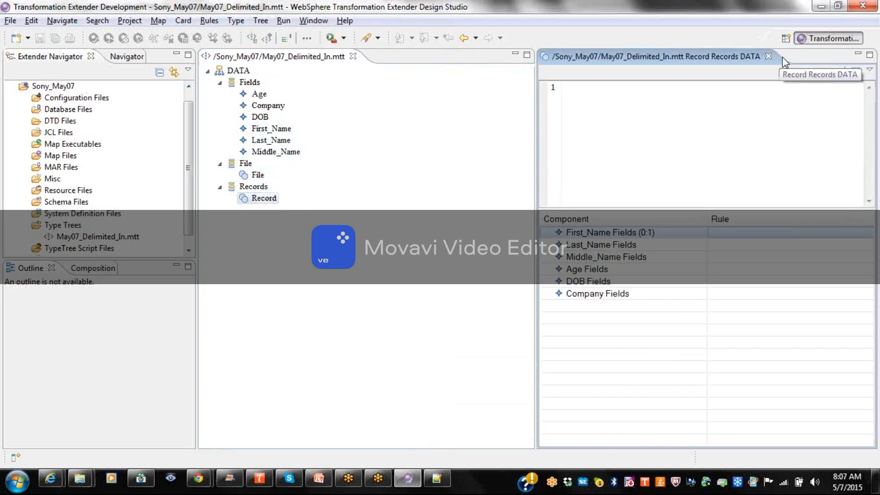
{"action": "left_click", "coordinate": [768, 56]}
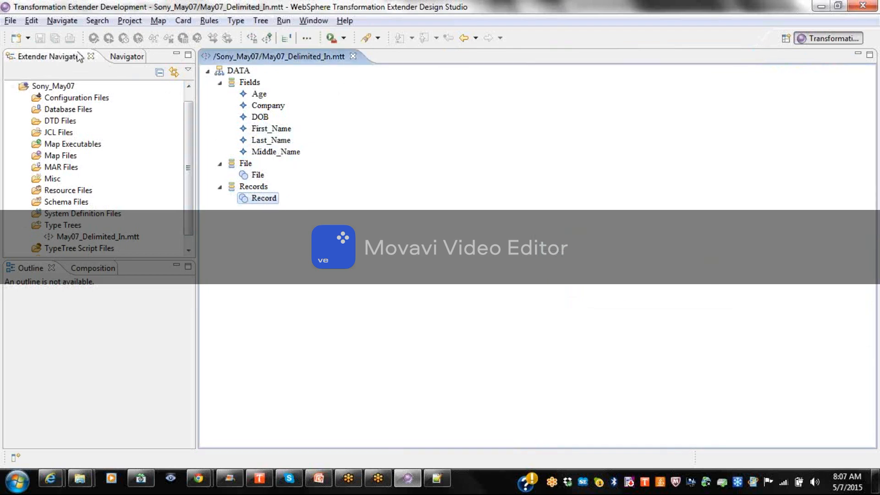
{"action": "left_click", "coordinate": [260, 21]}
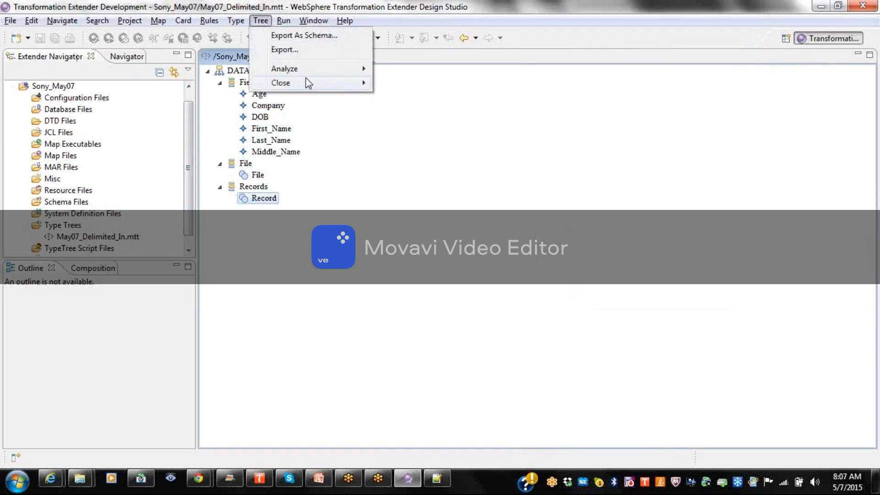
{"action": "mouse_move", "coordinate": [304, 69]}
{"action": "left_click", "coordinate": [394, 69]}
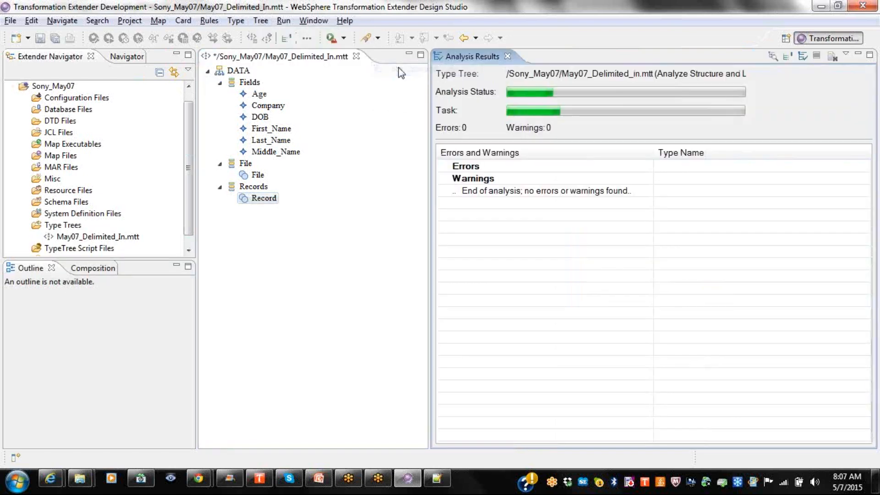
{"action": "left_click", "coordinate": [508, 57]}
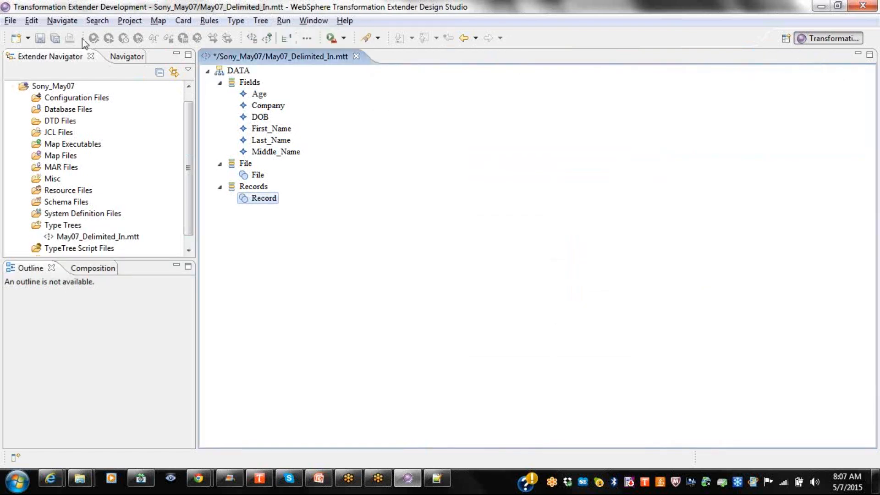
{"action": "left_click", "coordinate": [40, 39]}
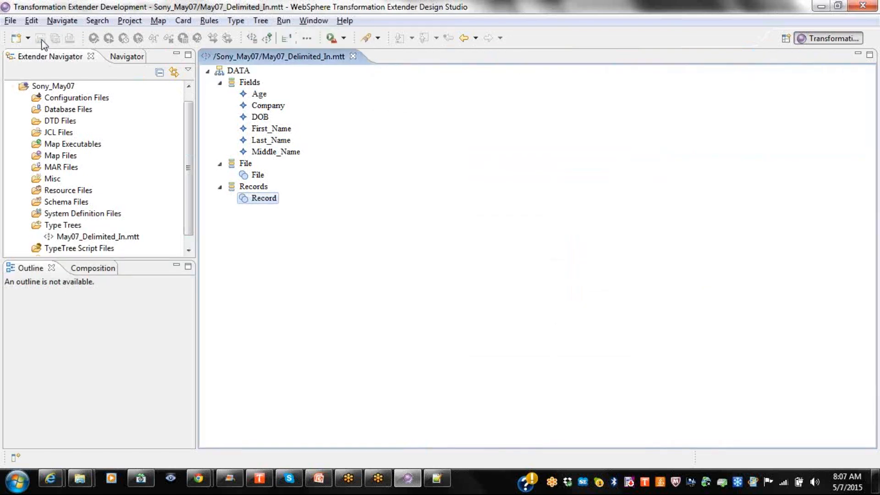
{"action": "double_click", "coordinate": [258, 178]}
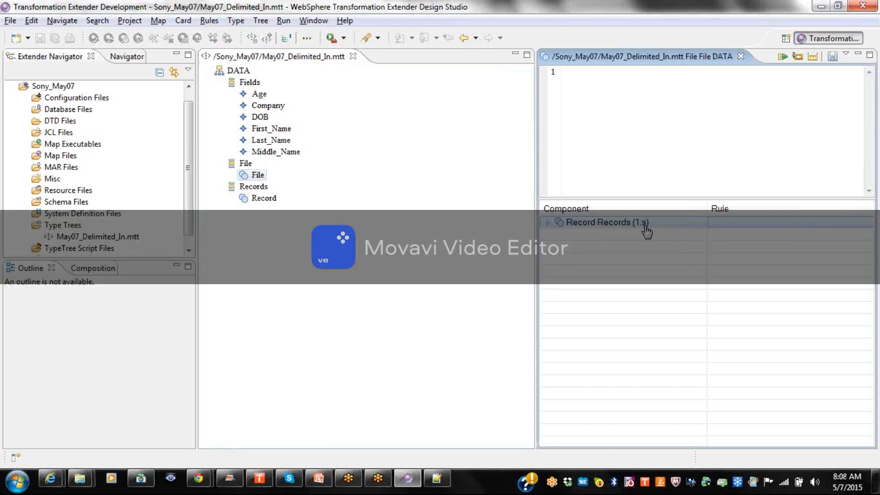
{"action": "left_click", "coordinate": [548, 222]}
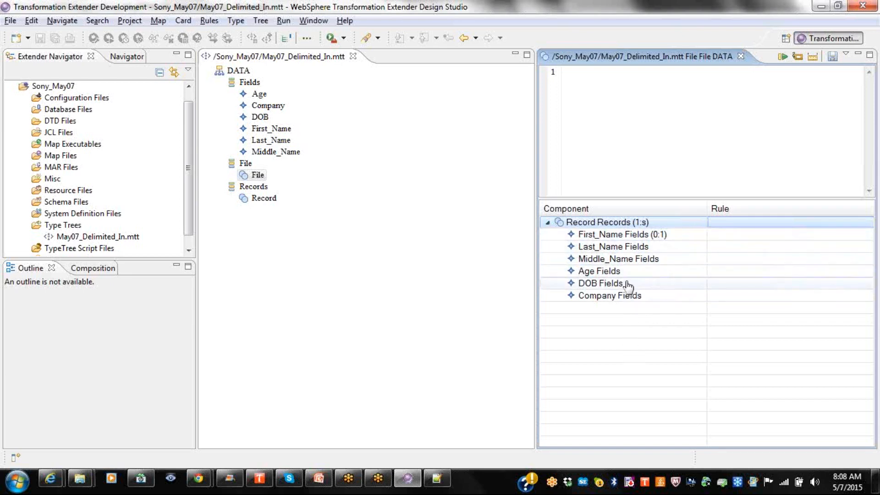
{"action": "right_click", "coordinate": [622, 219]}
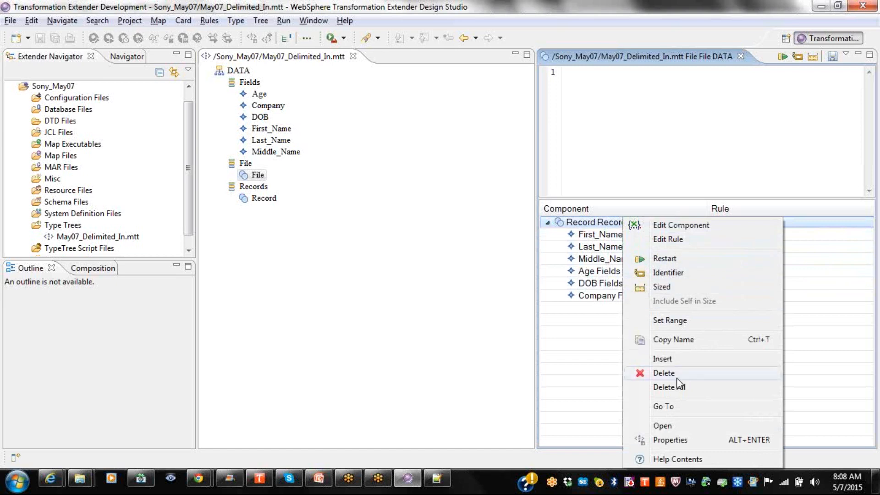
{"action": "left_click", "coordinate": [678, 440]}
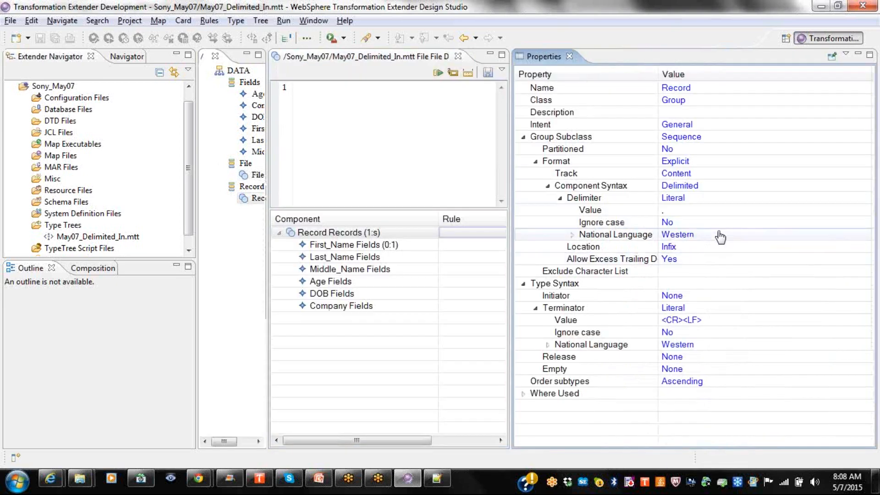
{"action": "left_click", "coordinate": [673, 212]}
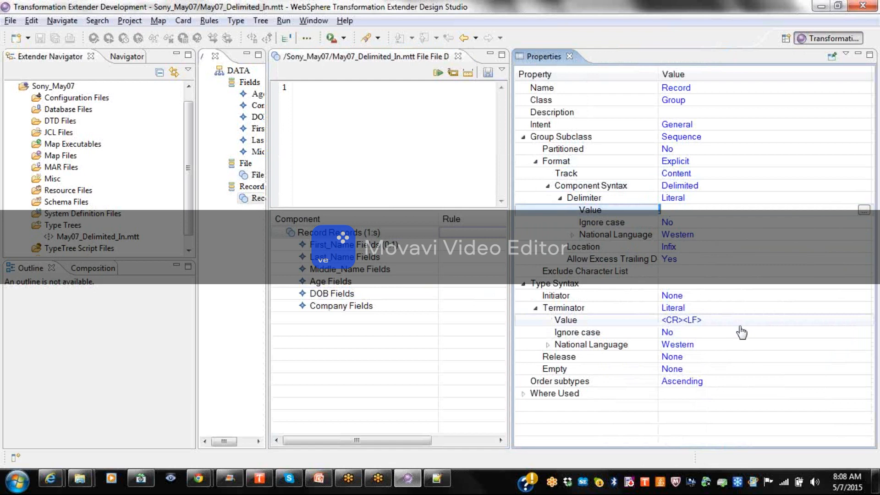
{"action": "left_click", "coordinate": [569, 56]}
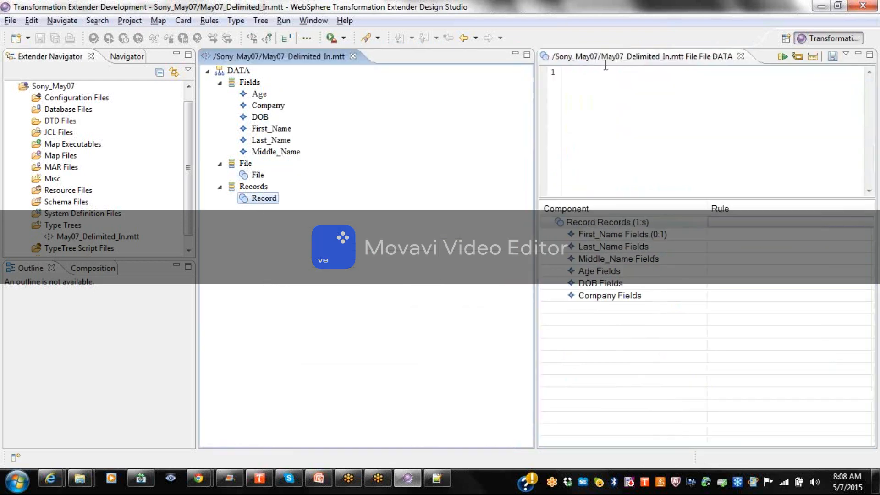
{"action": "left_click", "coordinate": [741, 56]}
{"action": "left_click", "coordinate": [260, 23]}
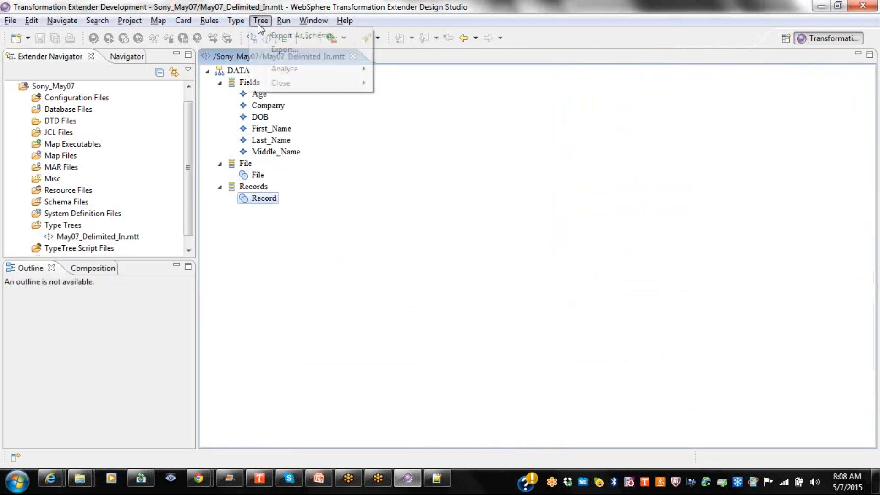
{"action": "left_click", "coordinate": [404, 57]}
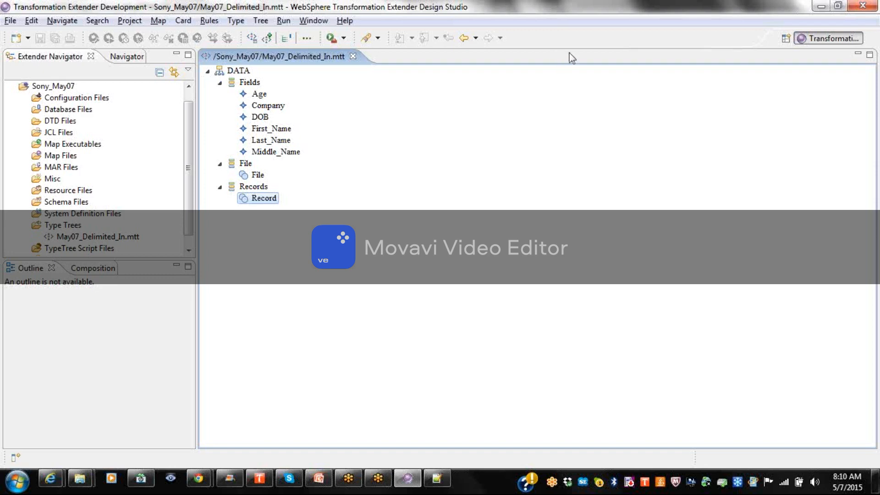
{"action": "left_click", "coordinate": [513, 12]}
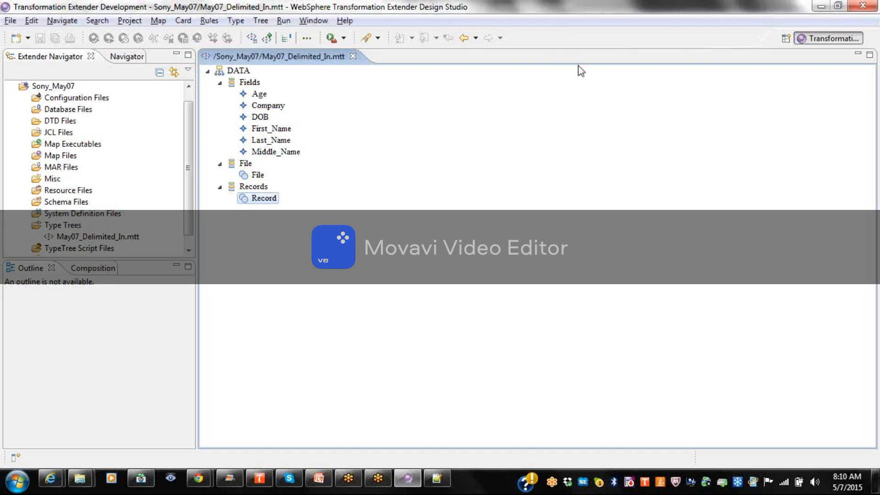